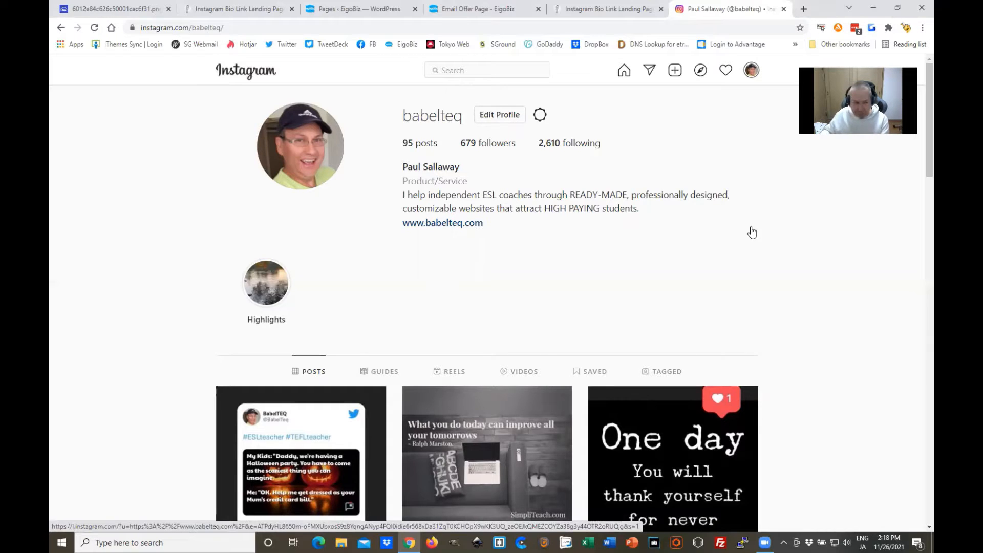
Examine the Linktree example and the sample Instagram bio link page, including its link buttons and the second slide of its post carousel
left_click(127, 11)
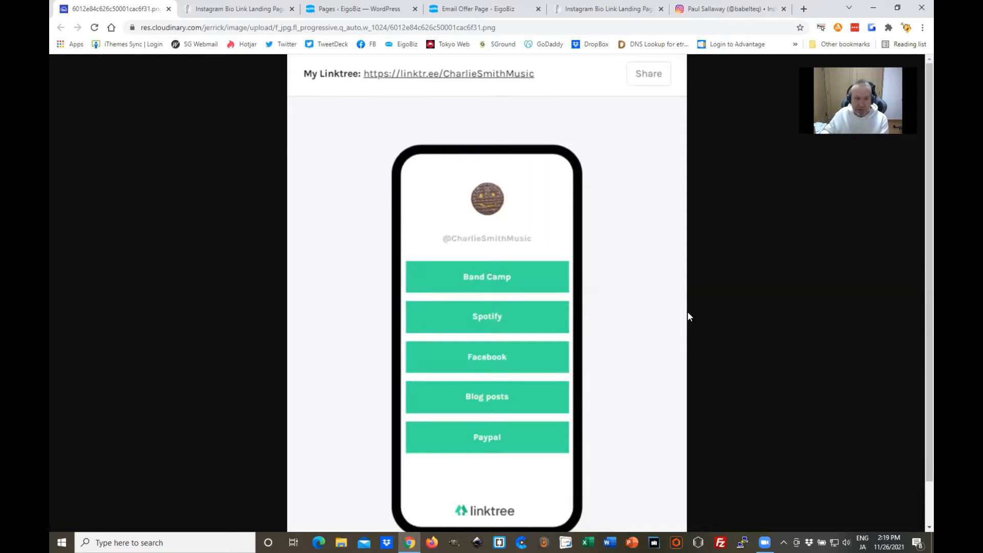
left_click(233, 10)
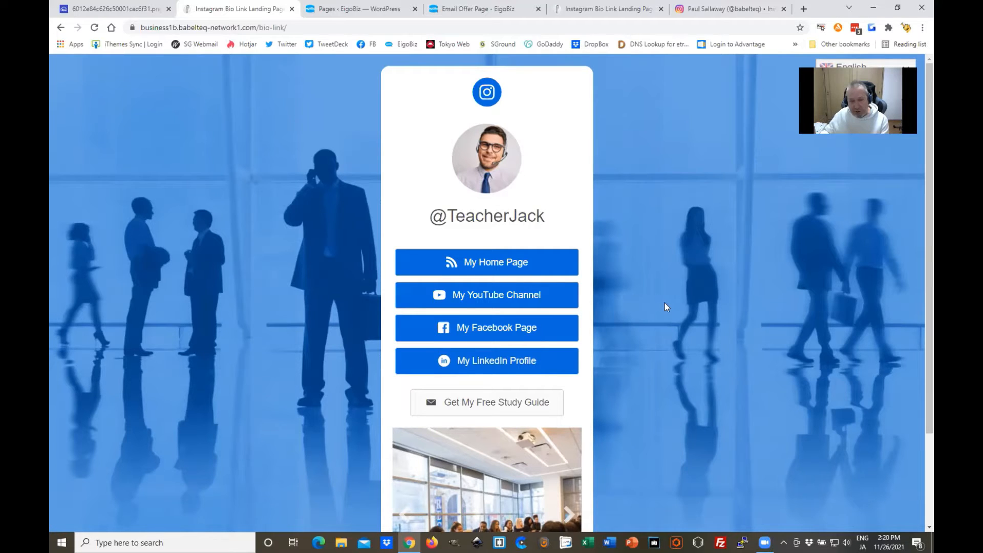
scroll(666, 308, "down", 1)
scroll(668, 312, "up", 1)
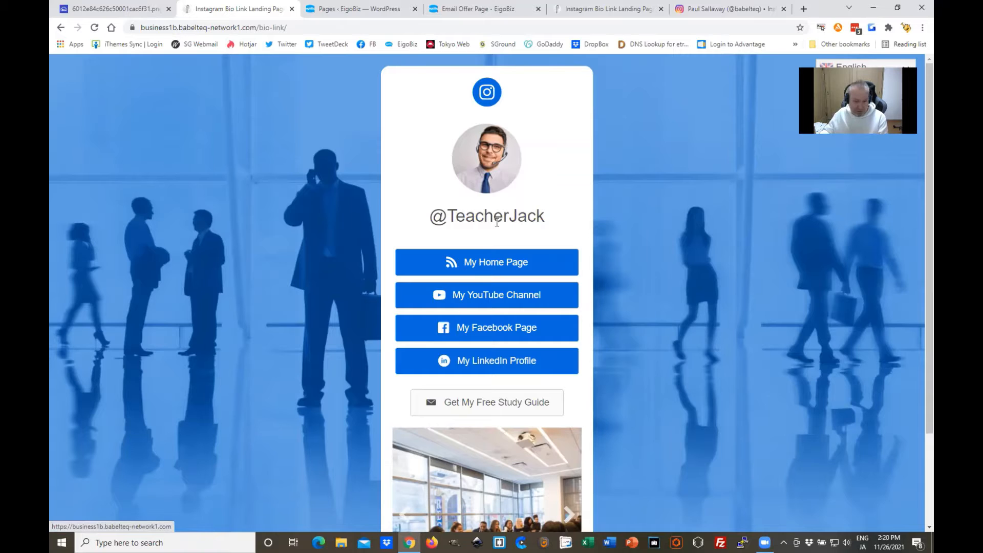
scroll(691, 317, "down", 1)
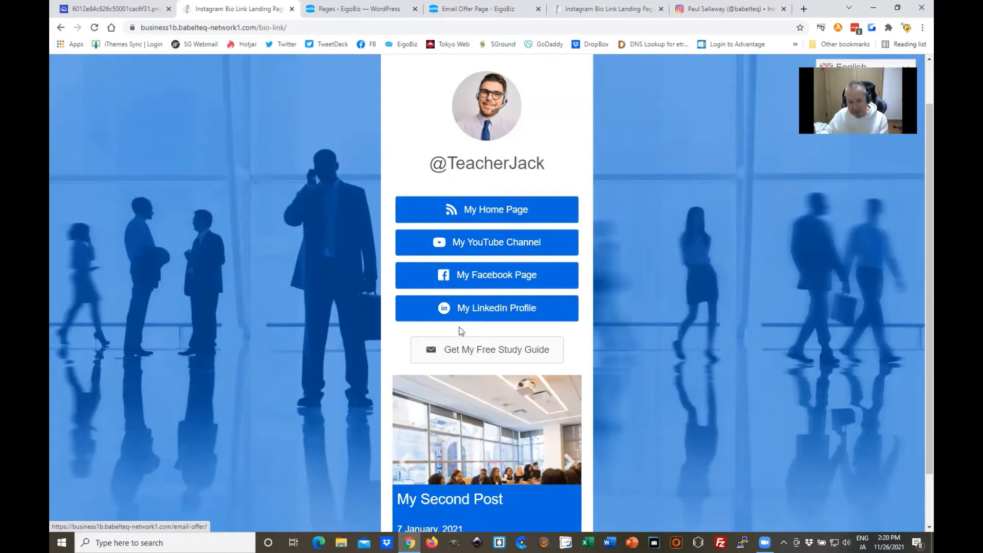
scroll(484, 307, "down", 1)
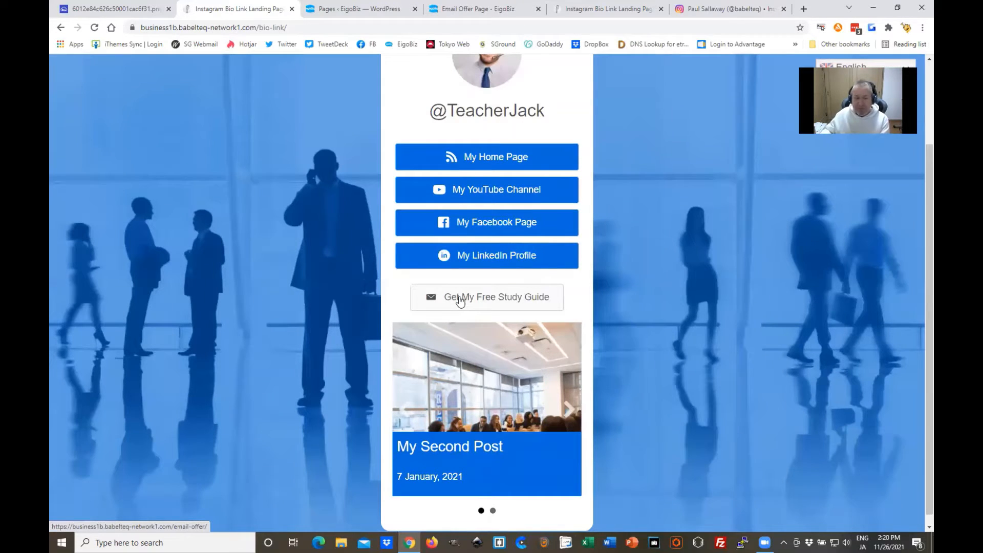
scroll(461, 301, "down", 1)
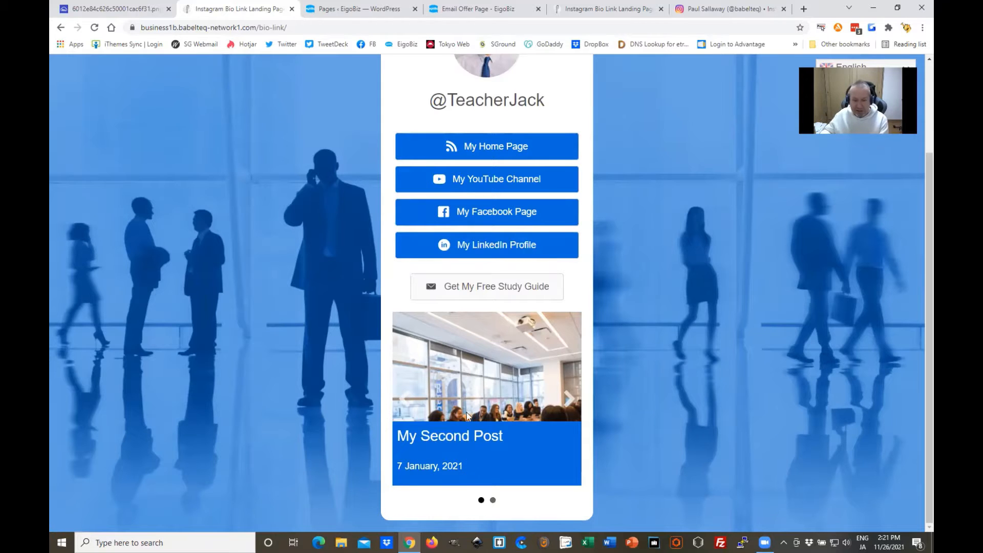
left_click(493, 501)
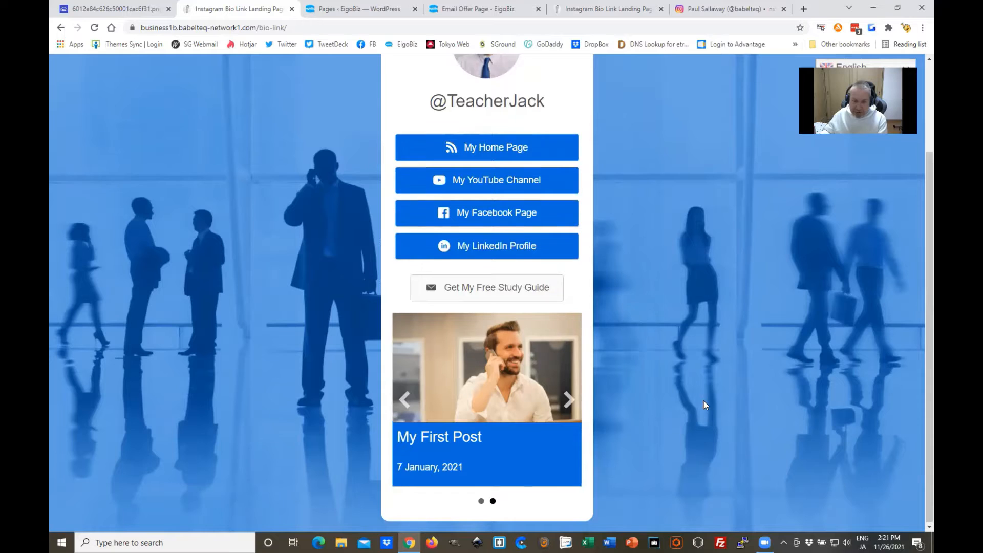
scroll(703, 402, "up", 3)
scroll(701, 404, "down", 1)
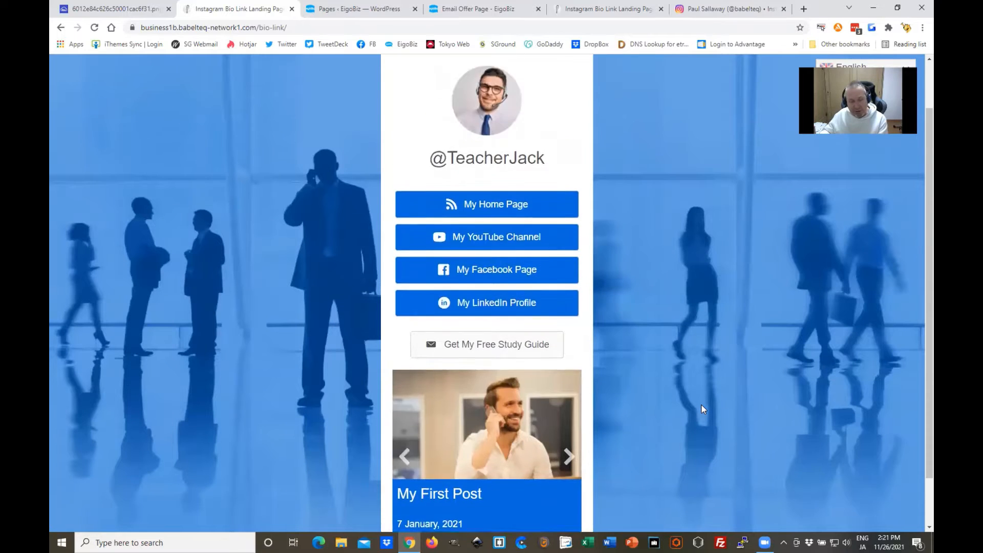
scroll(702, 404, "up", 1)
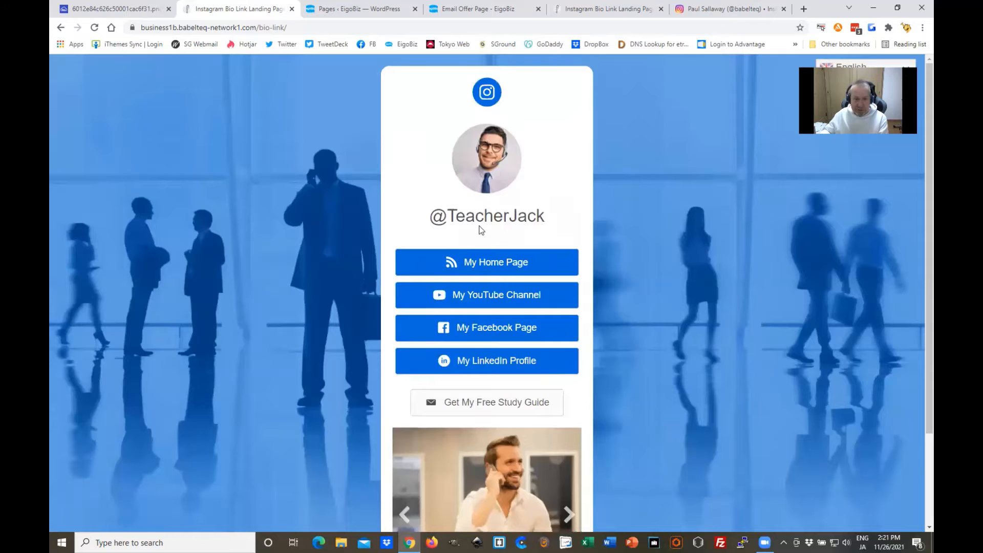
Look through the EigoBiz site's list of published pages for an existing page to duplicate
left_click(348, 5)
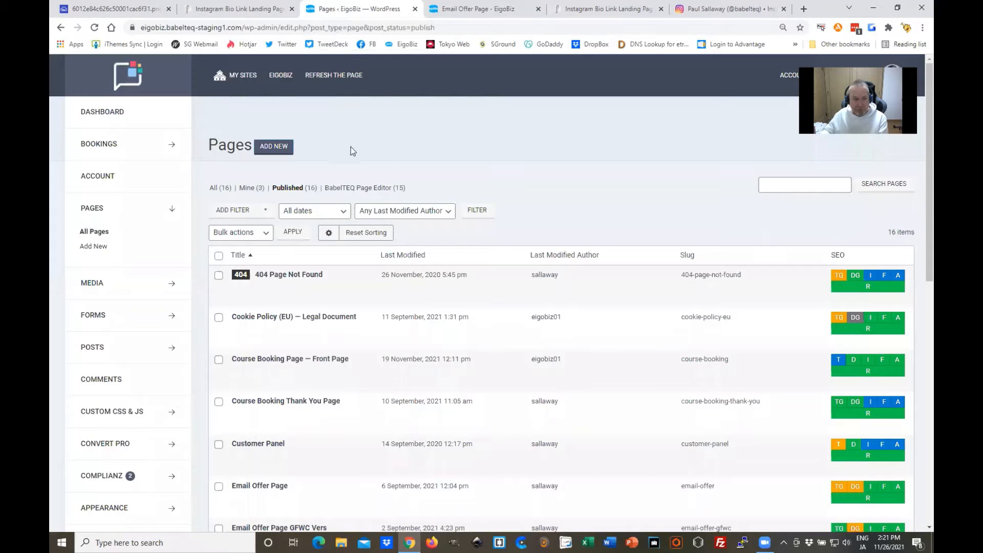
mouse_move(285, 82)
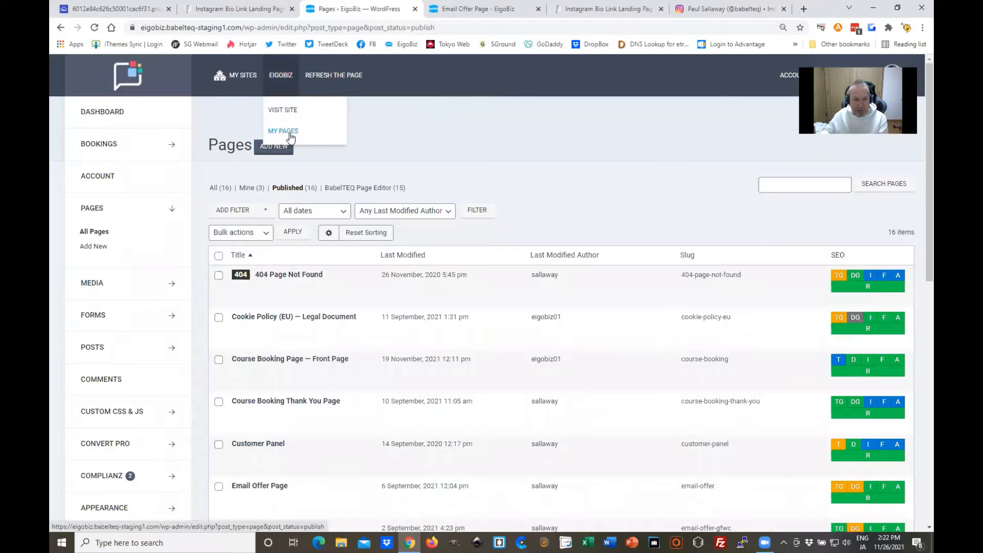
scroll(340, 327, "down", 2)
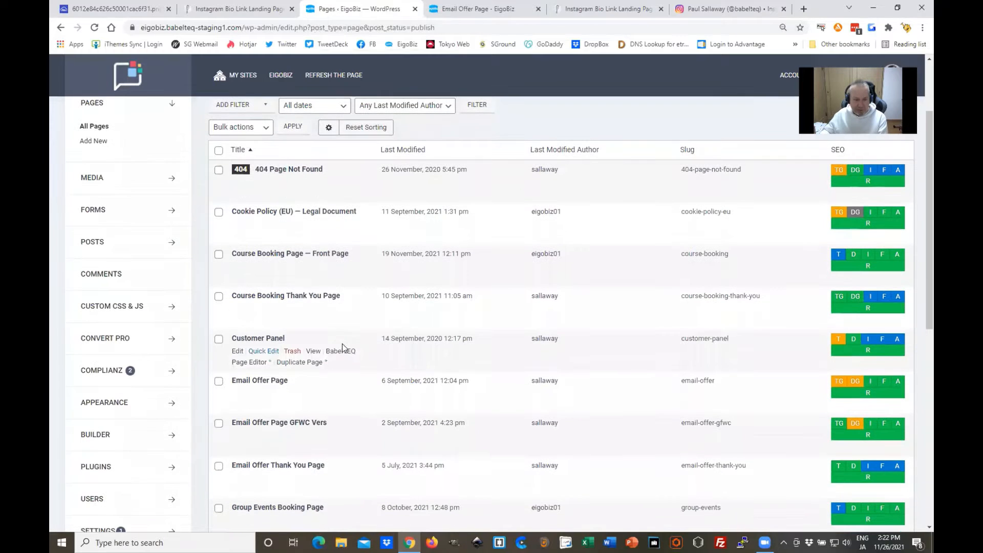
scroll(302, 390, "down", 1)
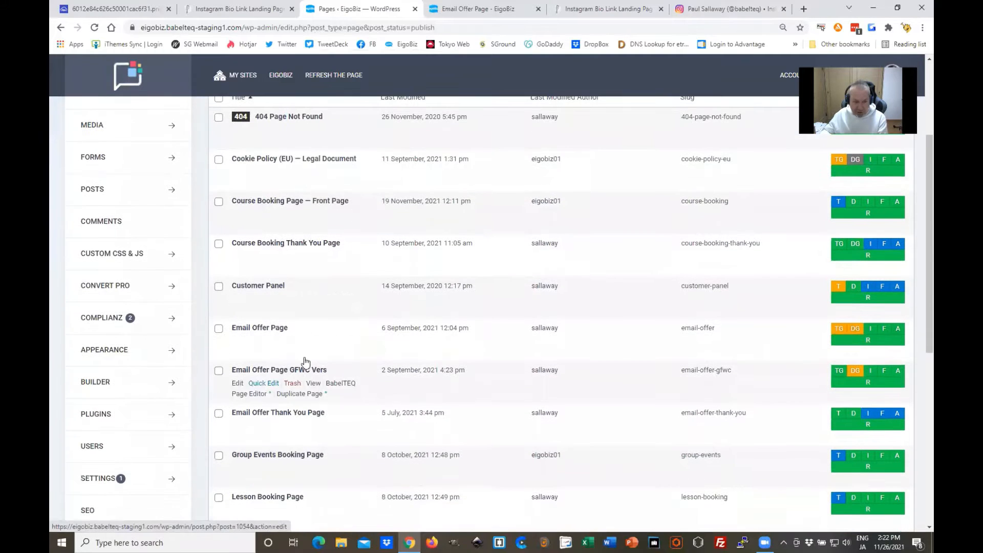
scroll(314, 382, "up", 2)
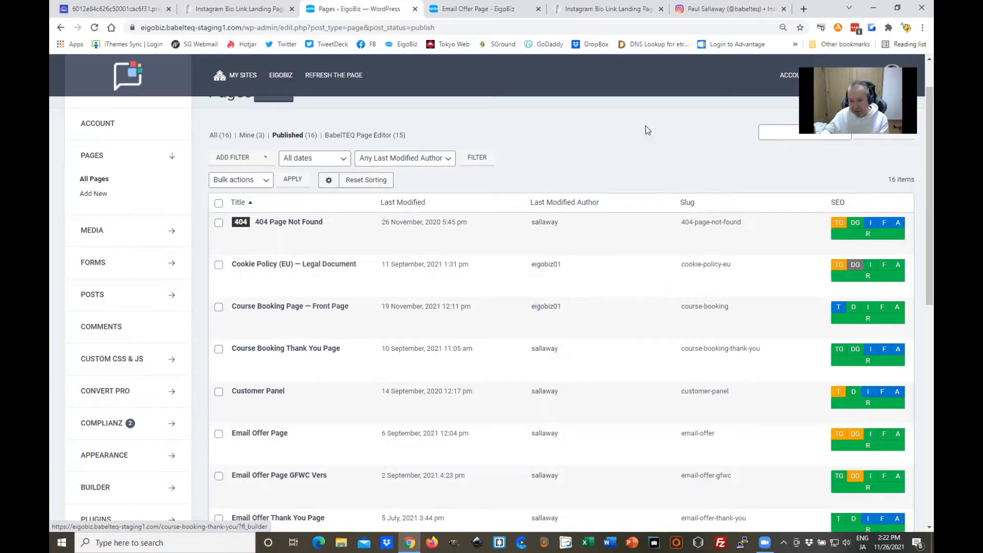
scroll(609, 185, "up", 1)
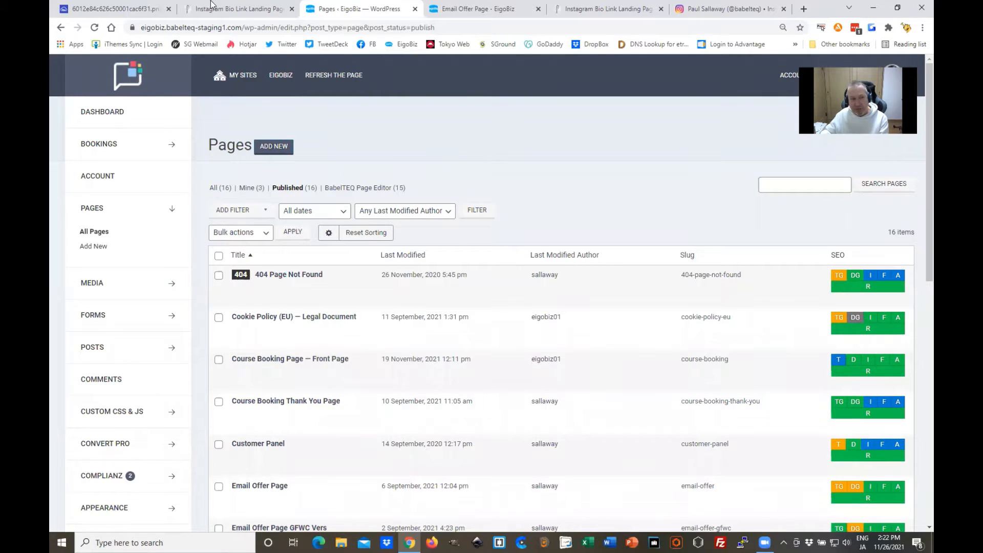
Revisit the sample bio link page, review the Email Offer Page down to its footer, and follow the Free Study Guide link
left_click(243, 9)
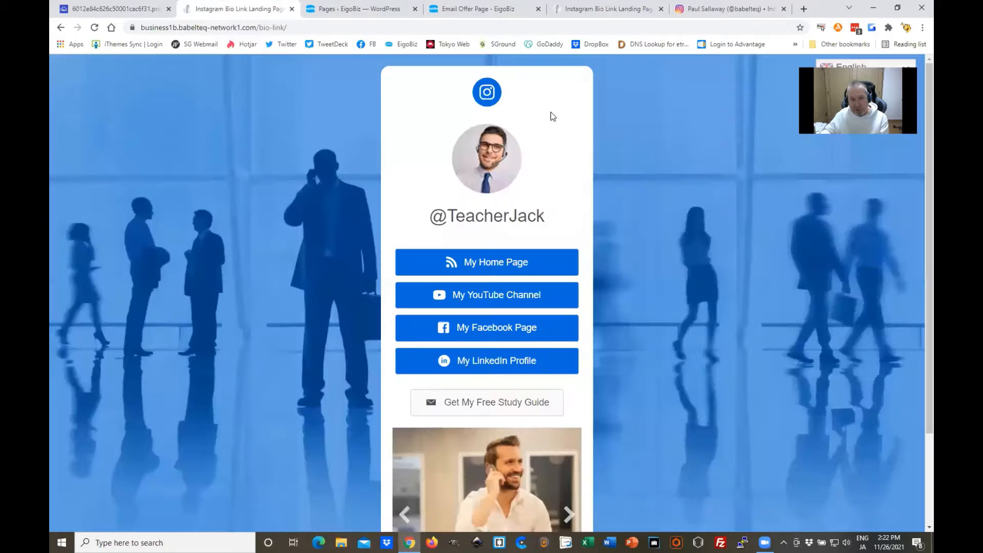
left_click(485, 10)
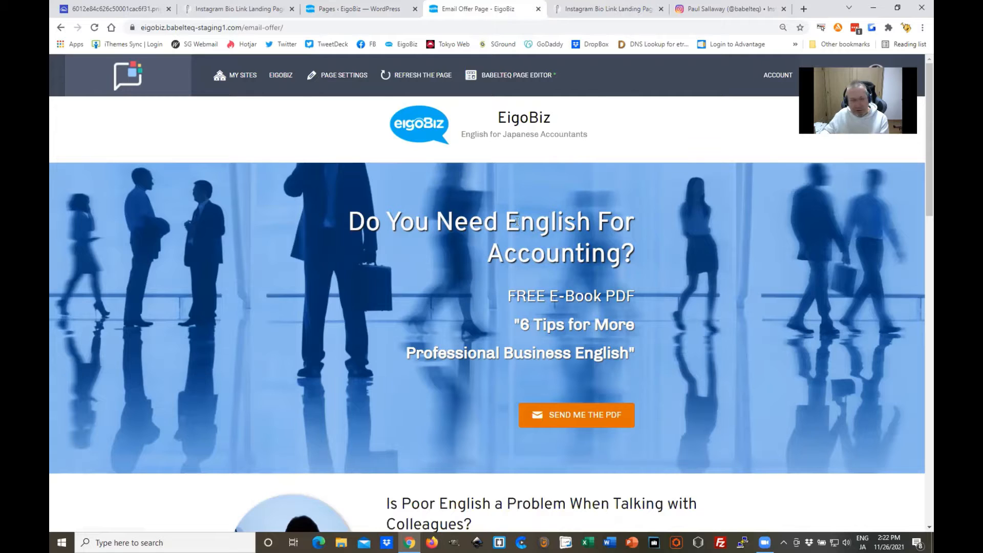
scroll(614, 246, "down", 1)
scroll(591, 267, "up", 1)
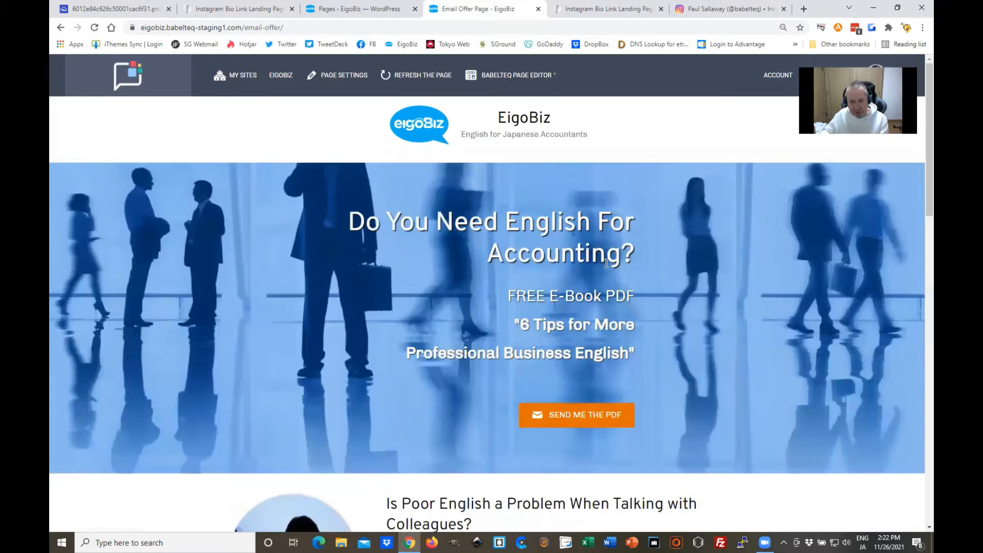
scroll(466, 239, "down", 1)
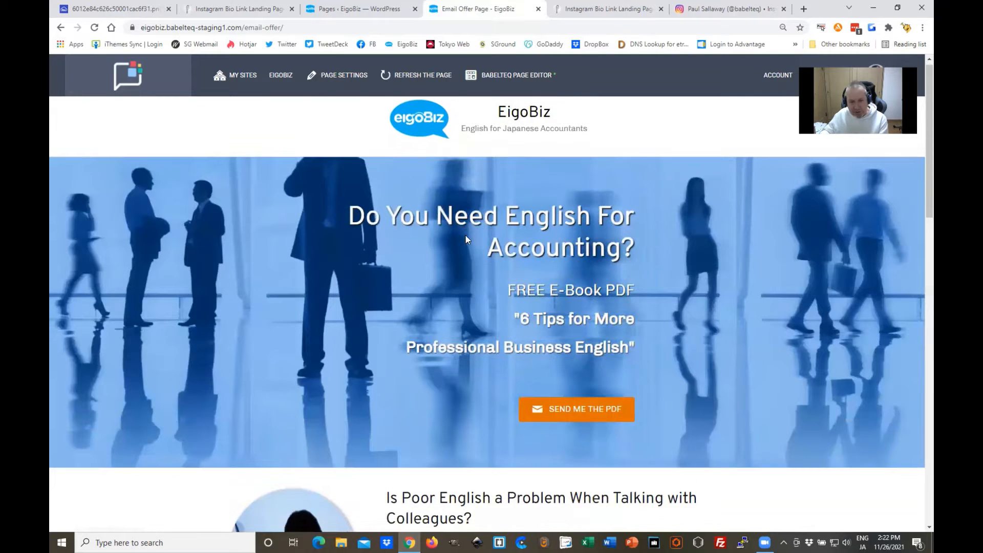
scroll(379, 201, "down", 2)
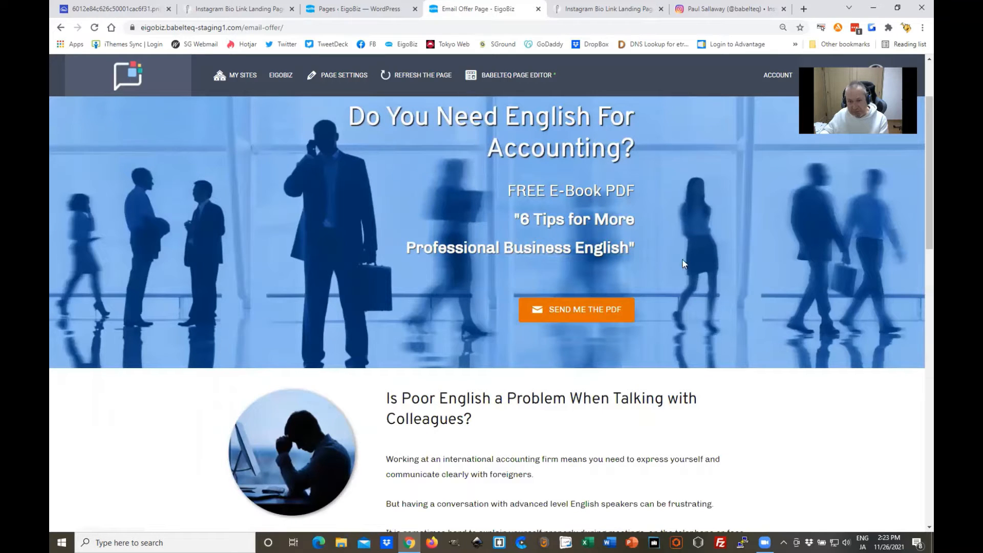
scroll(681, 280, "down", 2)
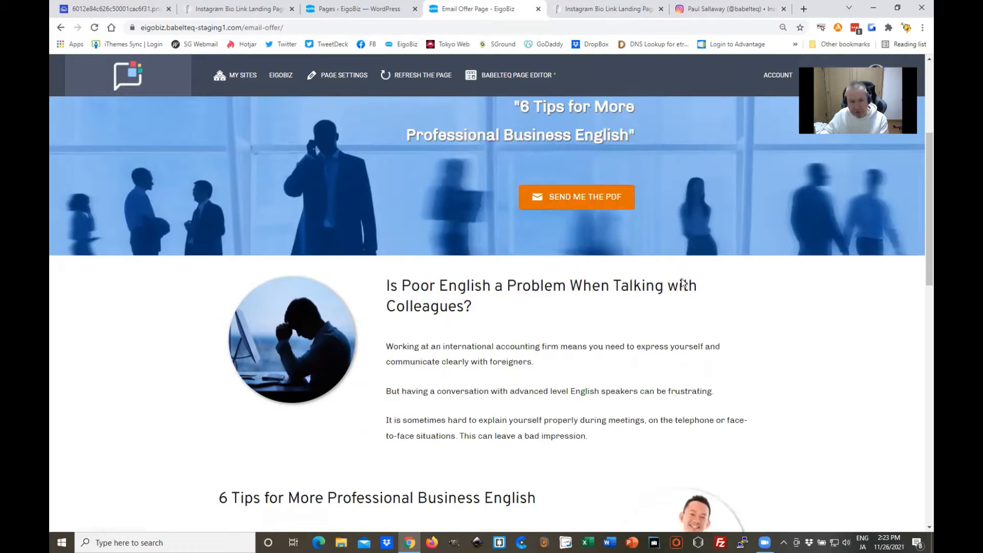
scroll(682, 281, "down", 6)
scroll(364, 472, "down", 8)
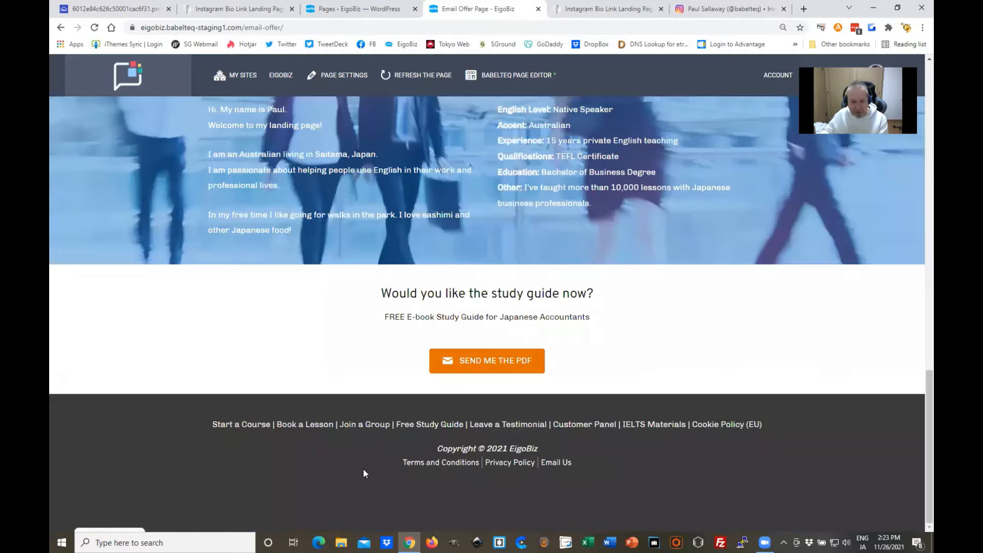
left_click(429, 426)
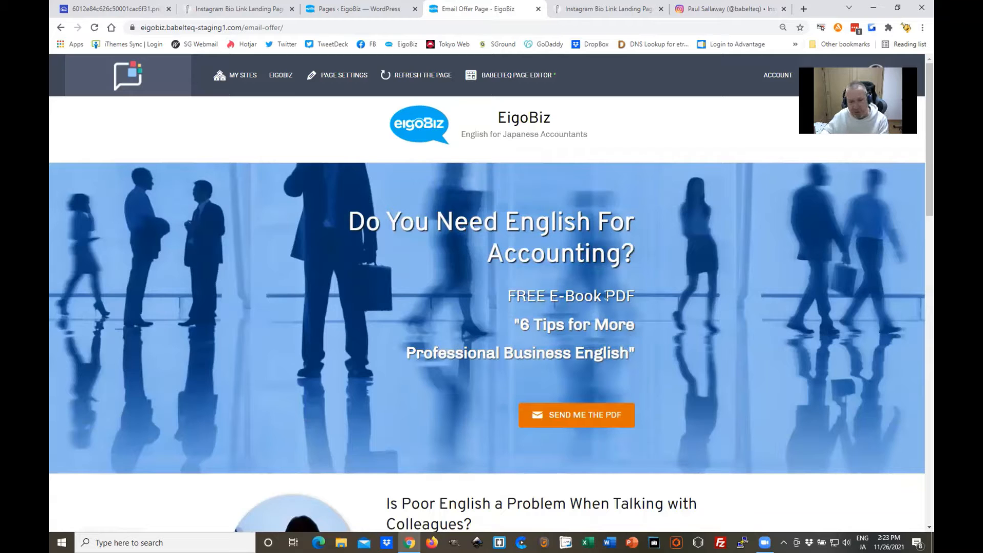
Open the Email Offer Page in the BabelTEQ Page Editor and duplicate the page
left_click(506, 76)
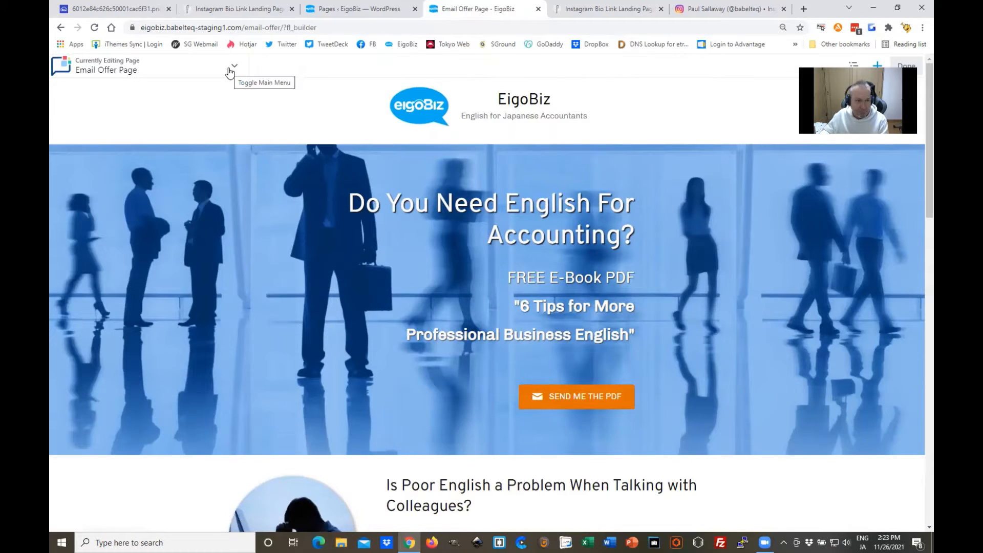
left_click(234, 67)
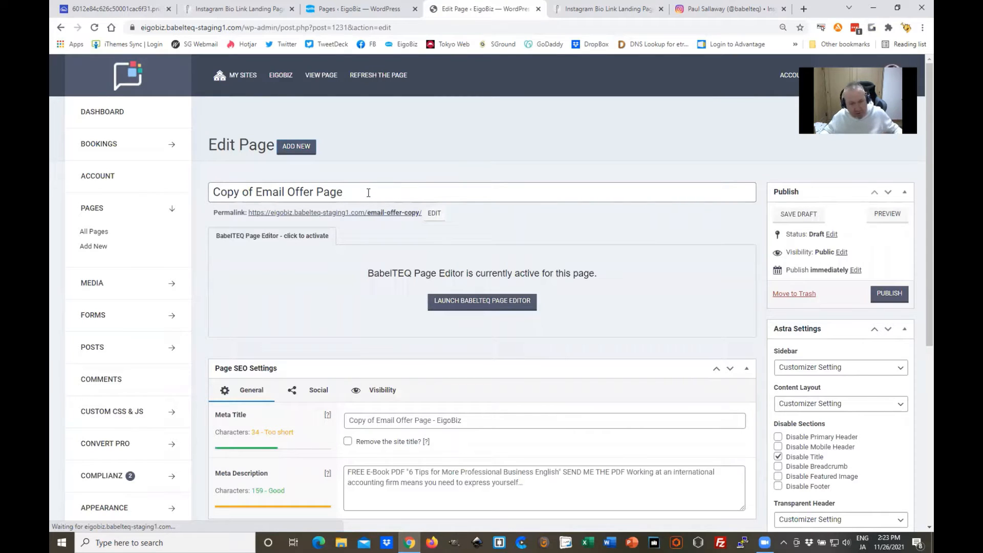
Replace the duplicated page's title with "My Insta Bio Link Landing Page"
left_click(380, 194)
key("BackSpace")
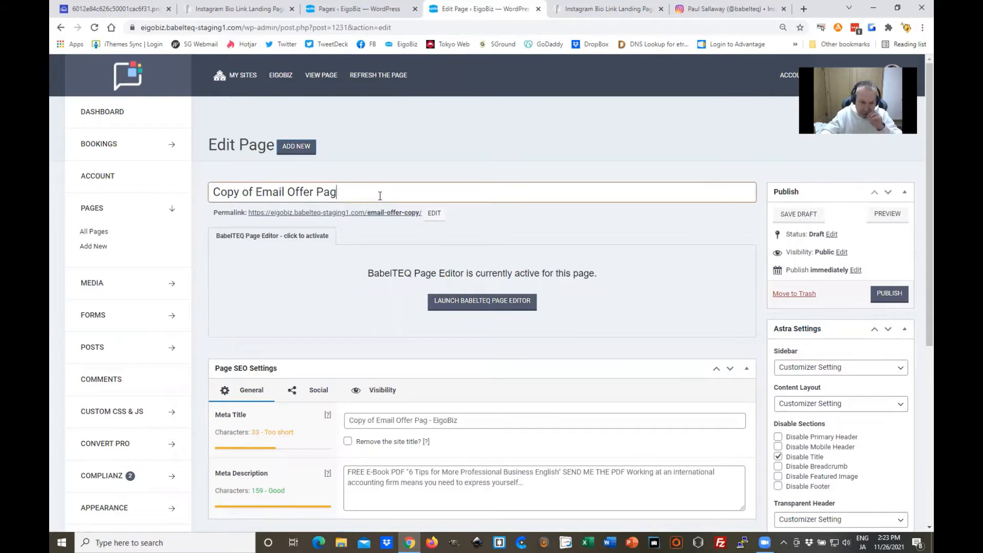
key("ctrl+a")
key("BackSpace")
type("M")
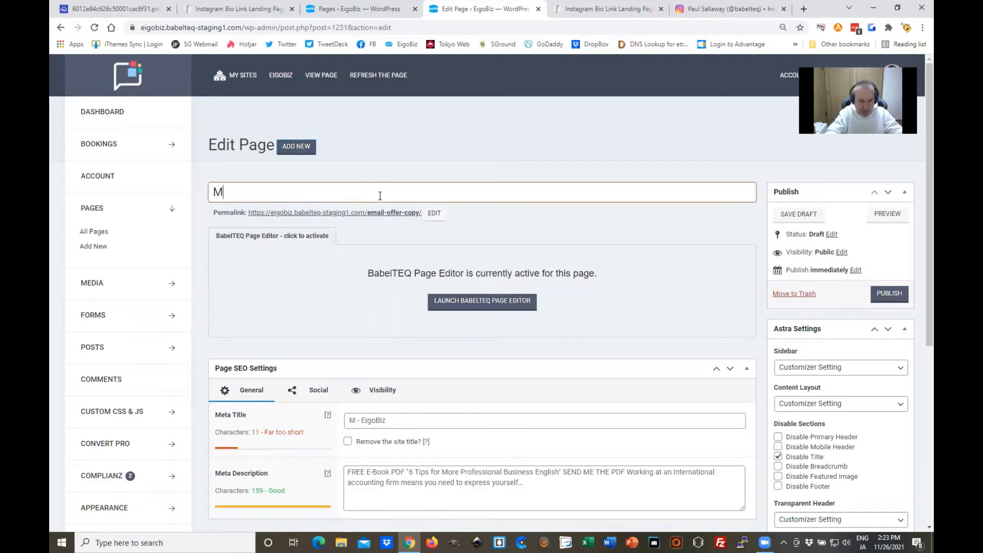
type("y In")
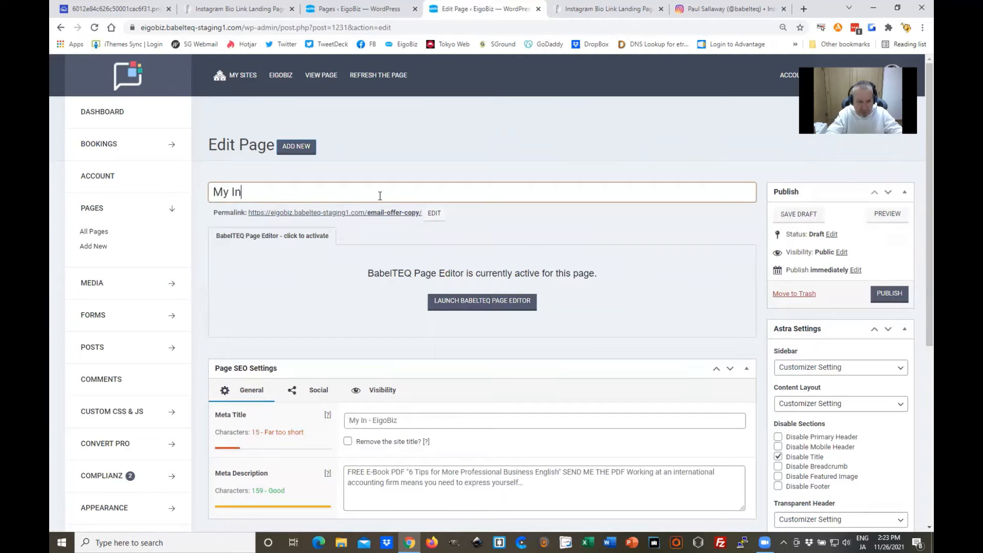
type("sta Bio")
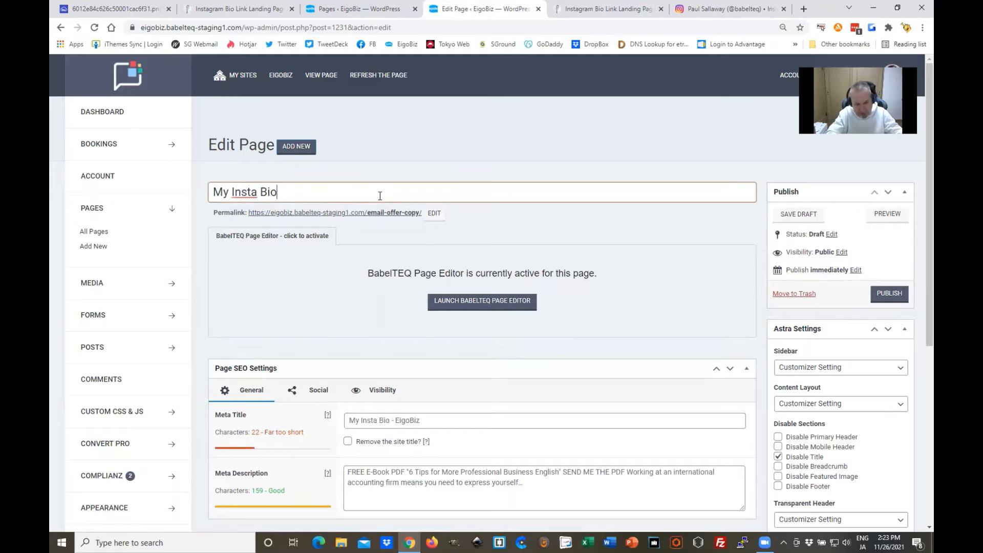
type(" L")
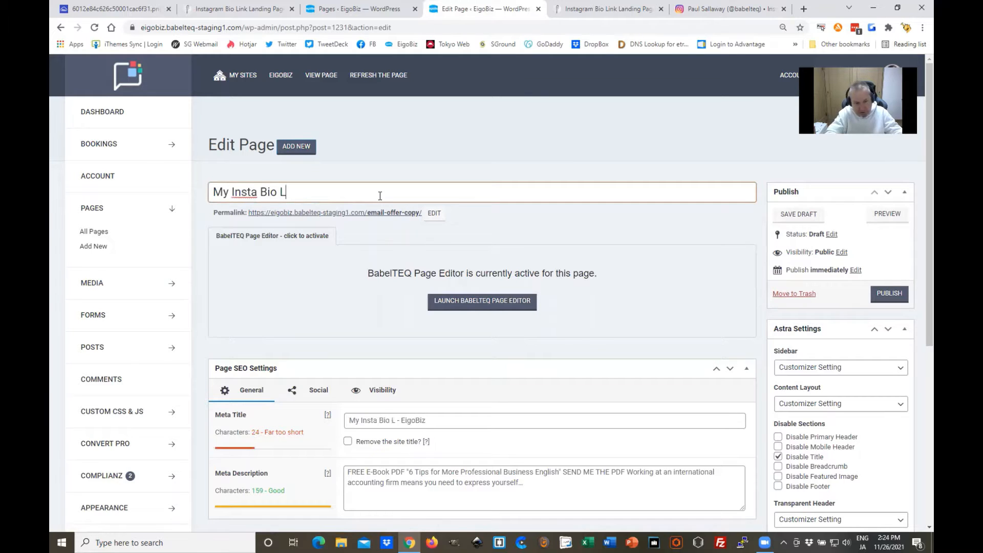
type("ink Landin")
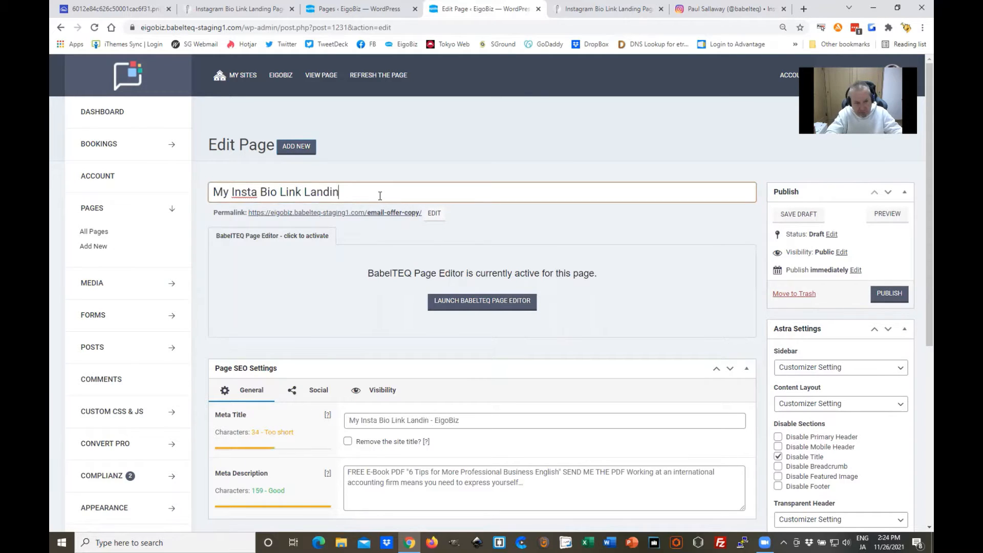
type("g Page")
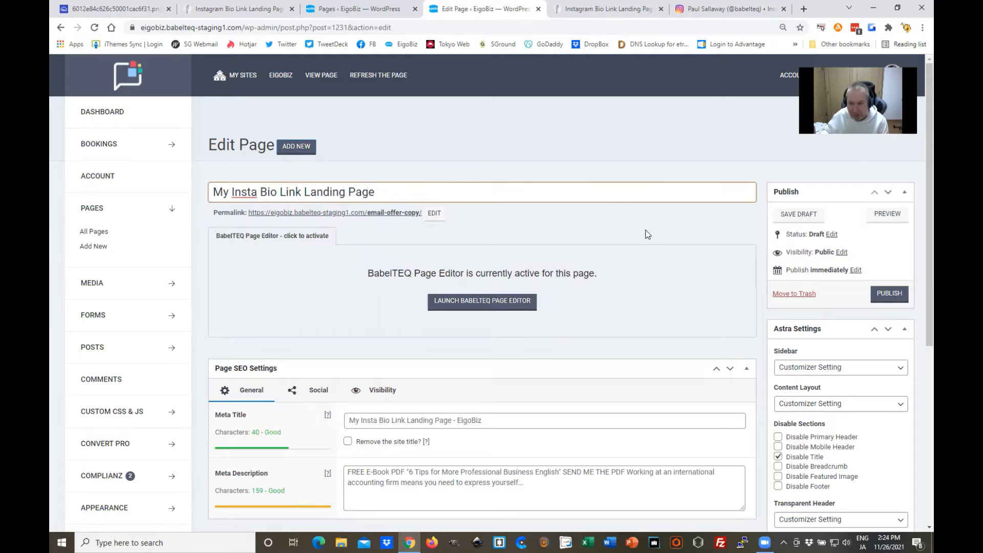
Change the page's permalink slug to "insta" and publish the page
scroll(508, 223, "down", 1)
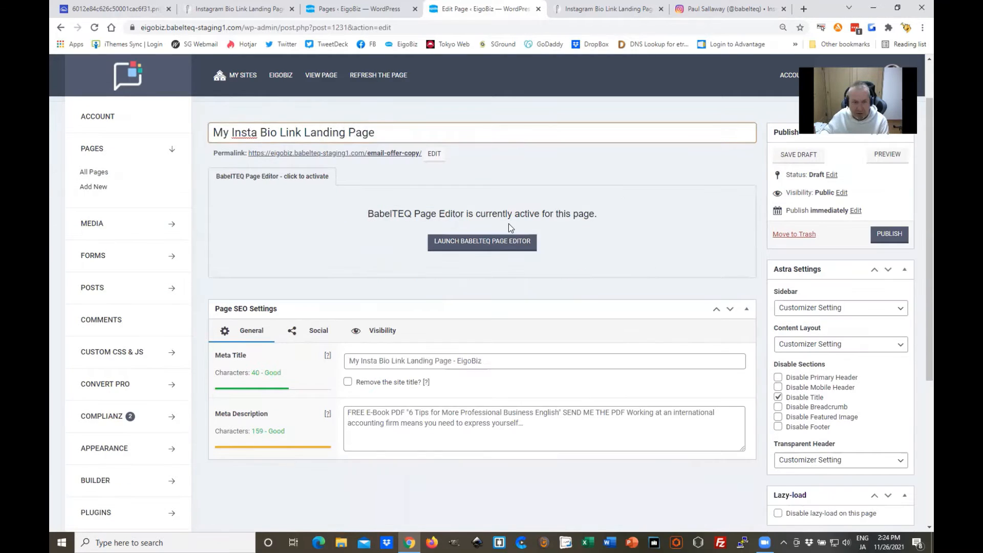
scroll(466, 195, "up", 1)
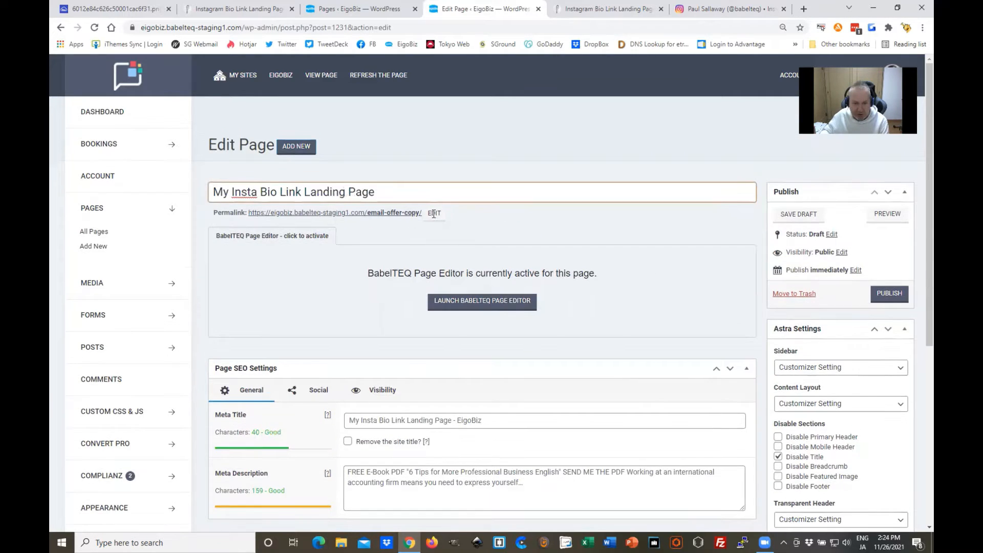
left_click(434, 214)
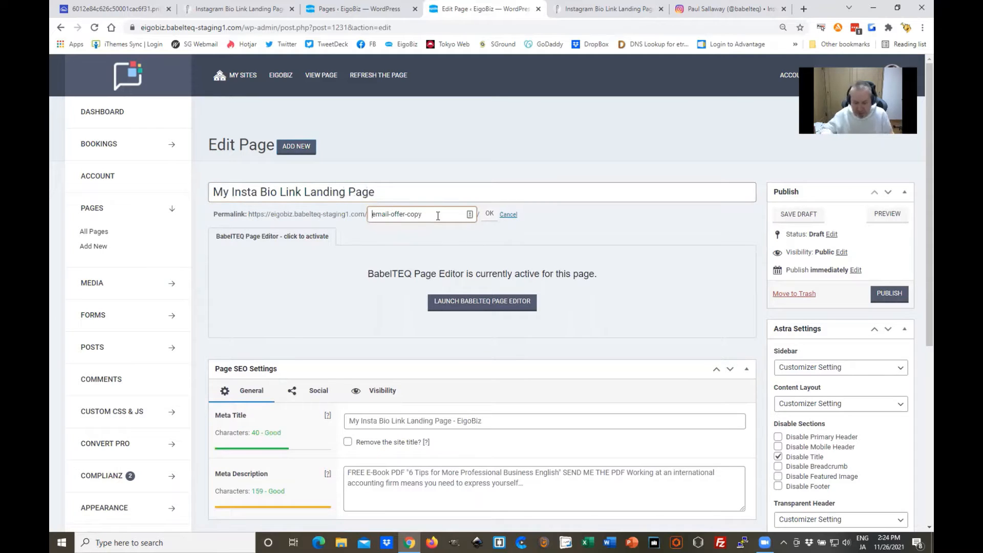
key("BackSpace")
key("BackSpace")
key("BackSpace")
key("BackSpace")
key("BackSpace")
key("BackSpace")
key("BackSpace")
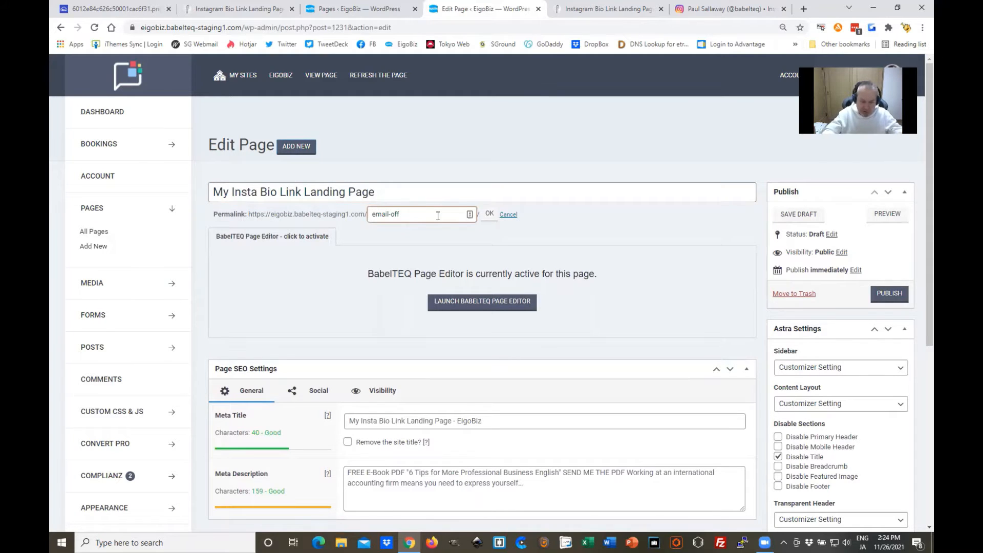
key("BackSpace")
key("BackSpace")
key("BackSpace")
key("BackSpace")
key("BackSpace")
key("BackSpace")
key("BackSpace")
key("BackSpace")
key("BackSpace")
type("in")
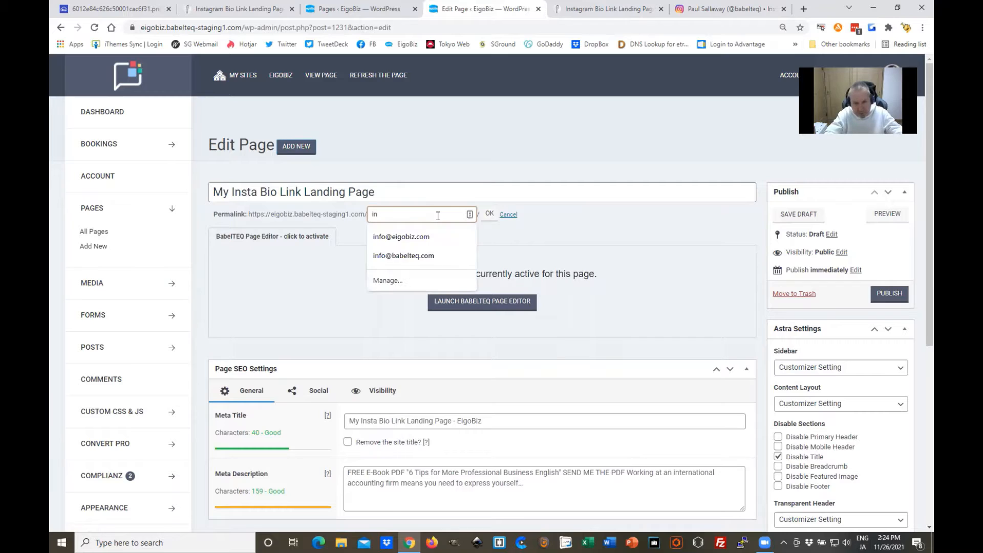
type("sta")
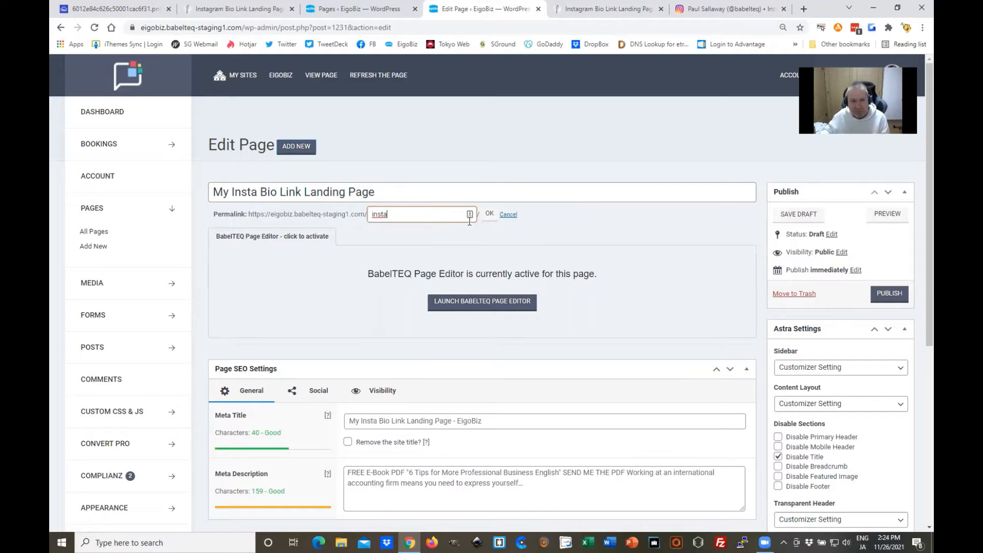
left_click(492, 217)
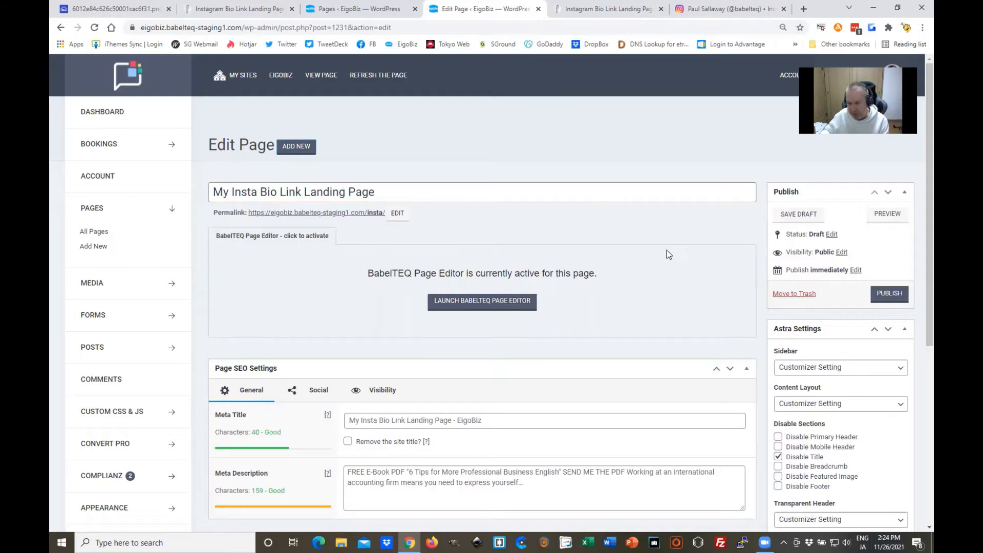
left_click(890, 296)
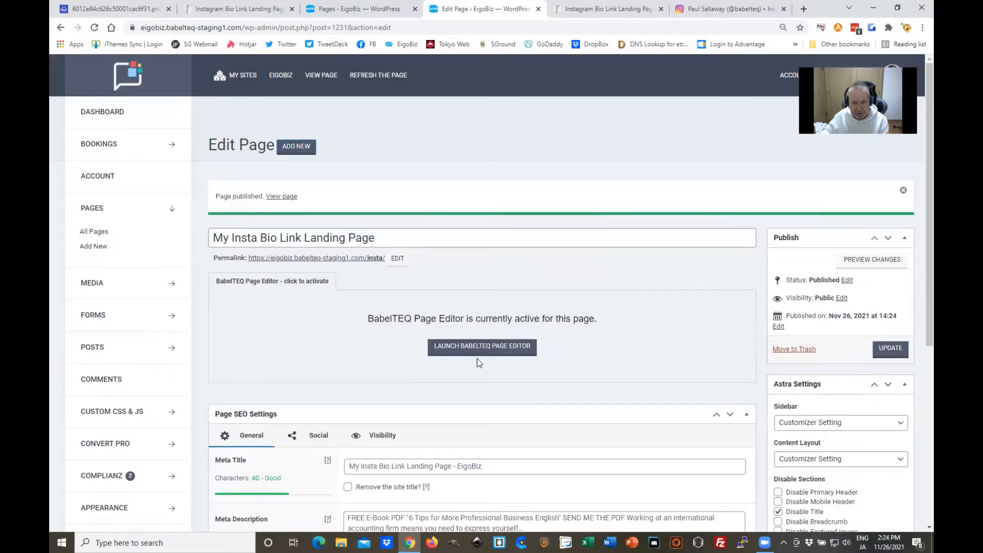
Launch the BabelTEQ Page Editor and look through the duplicated page from its header to its footer
left_click(606, 302)
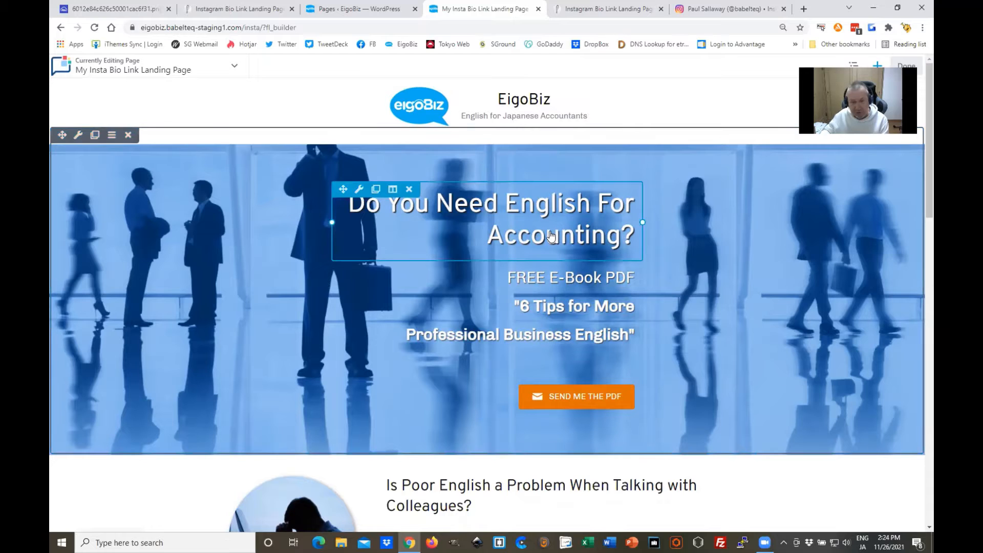
scroll(635, 275, "down", 3)
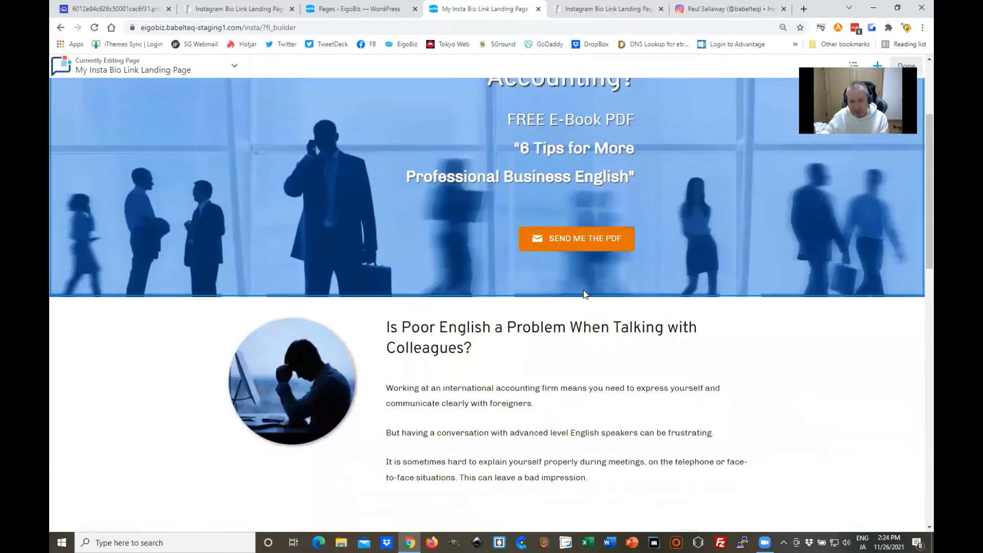
scroll(531, 266, "up", 3)
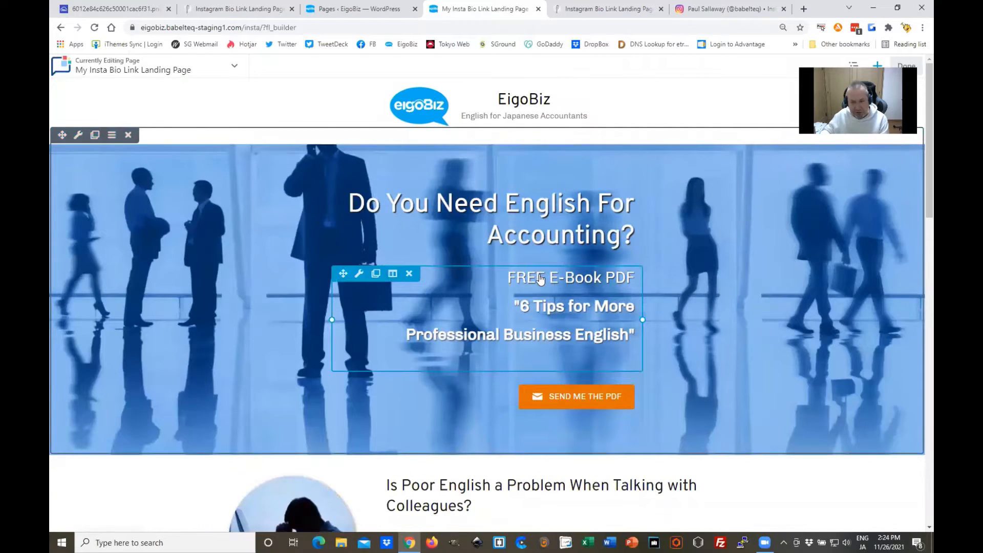
scroll(540, 279, "down", 1)
scroll(512, 117, "up", 1)
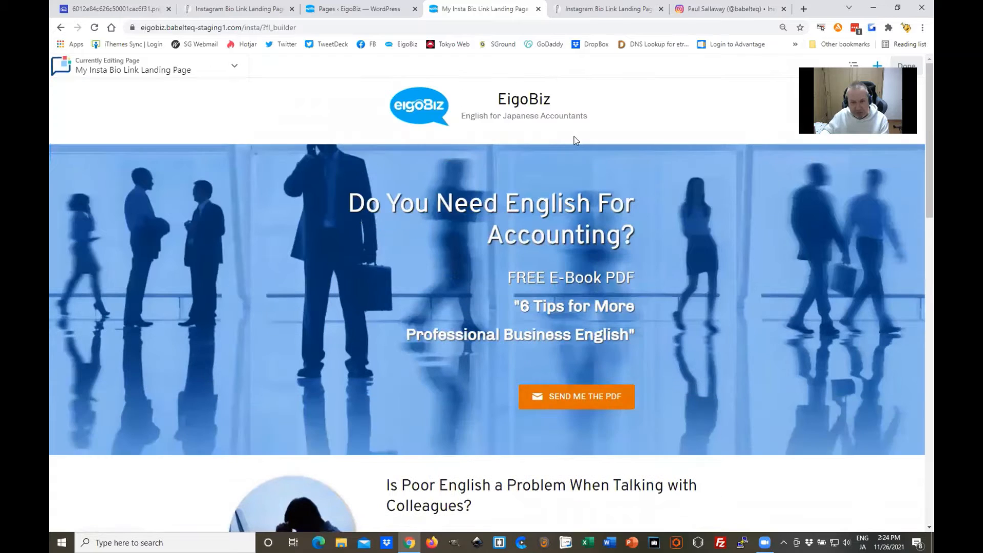
scroll(579, 302, "down", 4)
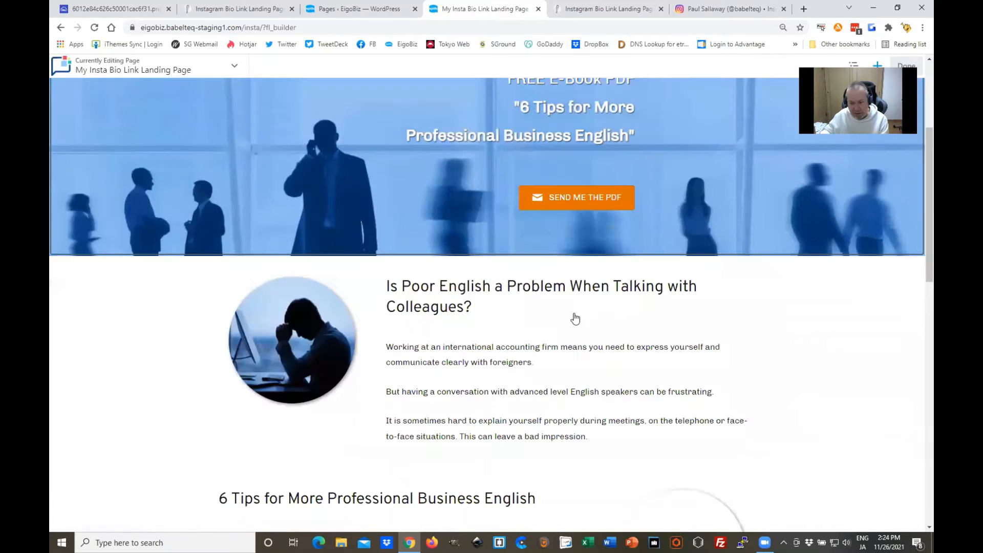
scroll(569, 346, "down", 10)
scroll(564, 443, "down", 1)
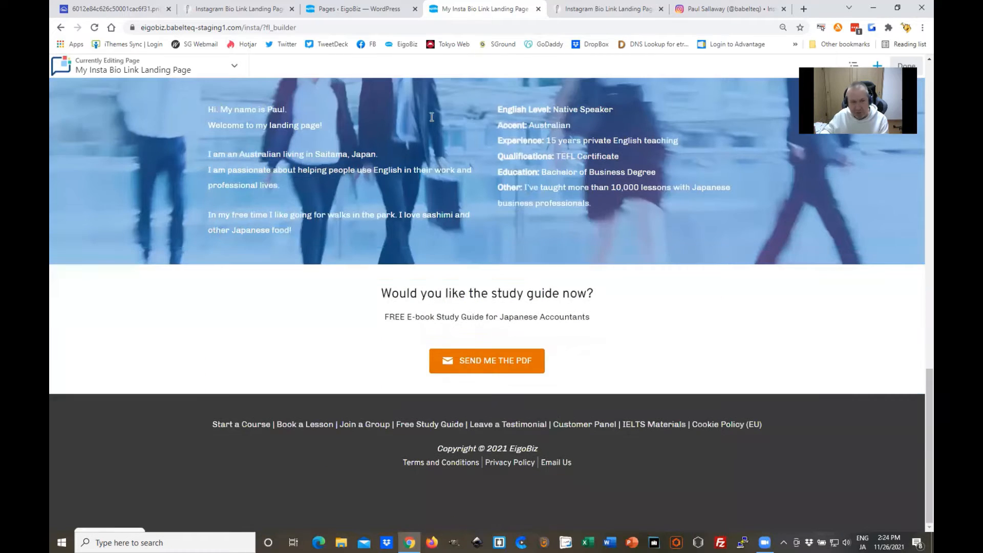
scroll(487, 302, "up", 5)
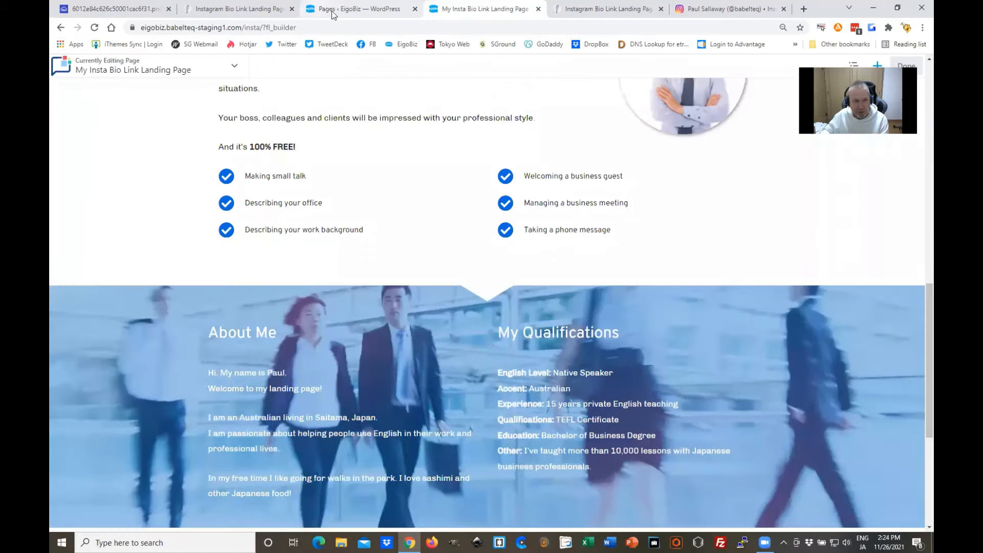
Revisit the sample bio link page to compare its layout with the duplicated page, then return to the header in the page editor
left_click(248, 10)
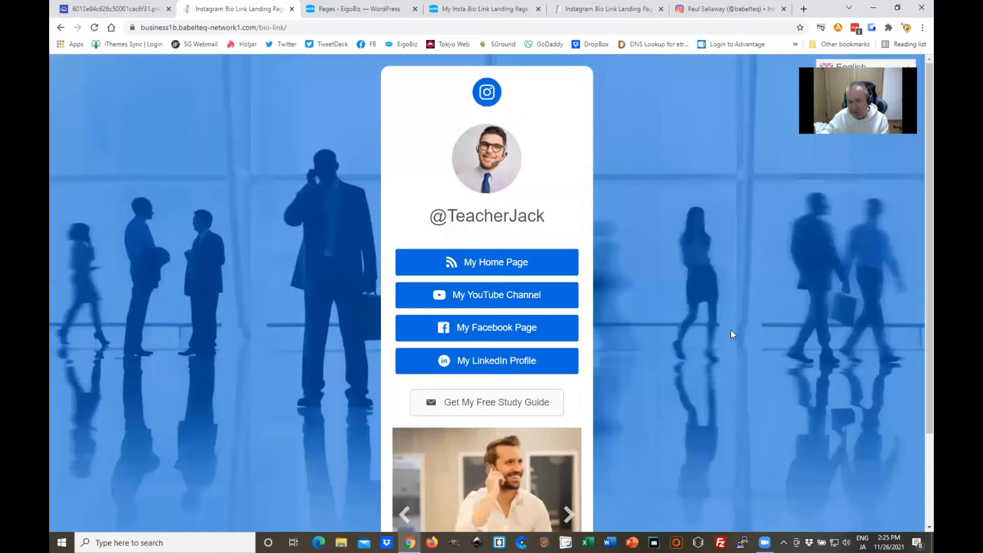
scroll(730, 329, "down", 2)
scroll(730, 329, "up", 2)
scroll(730, 330, "down", 2)
scroll(730, 330, "up", 2)
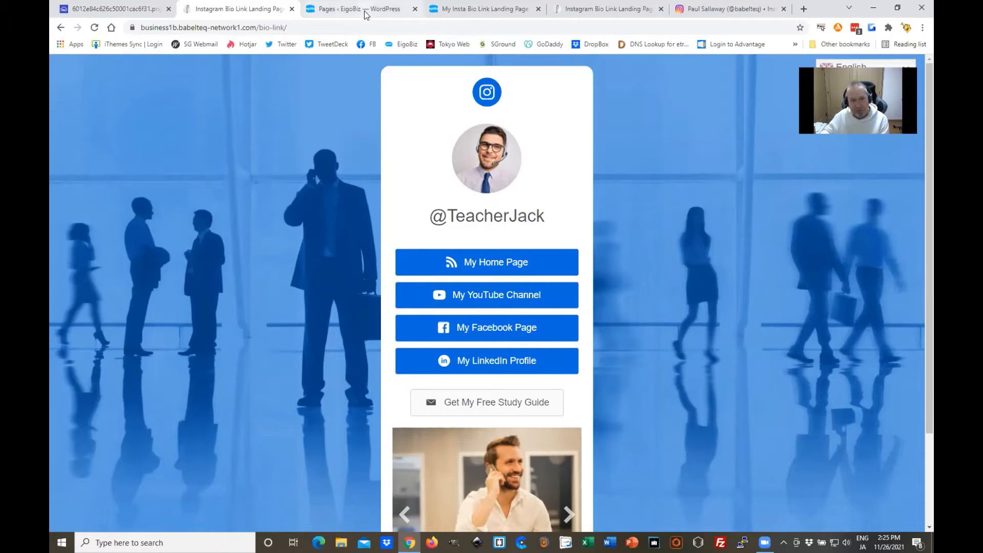
left_click(385, 13)
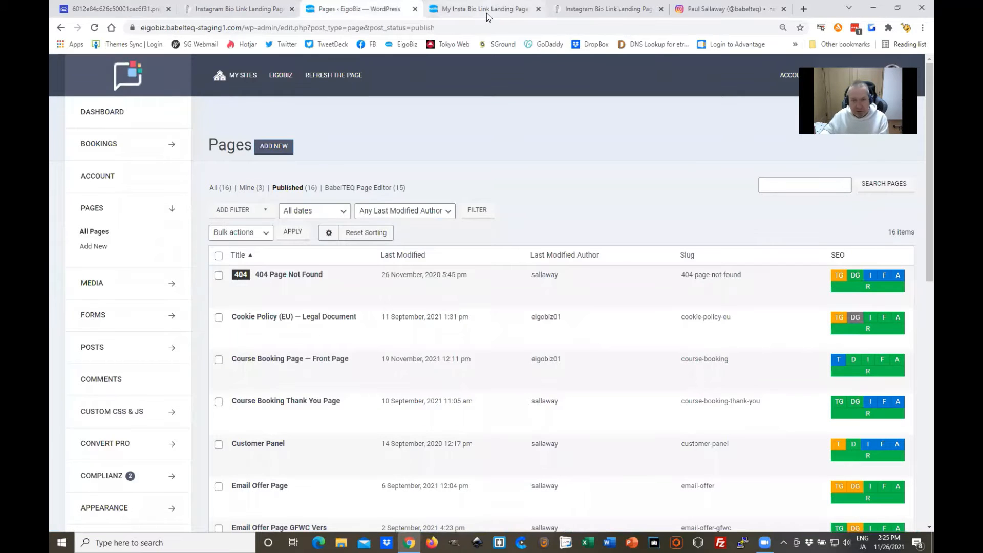
left_click(485, 9)
scroll(424, 281, "up", 10)
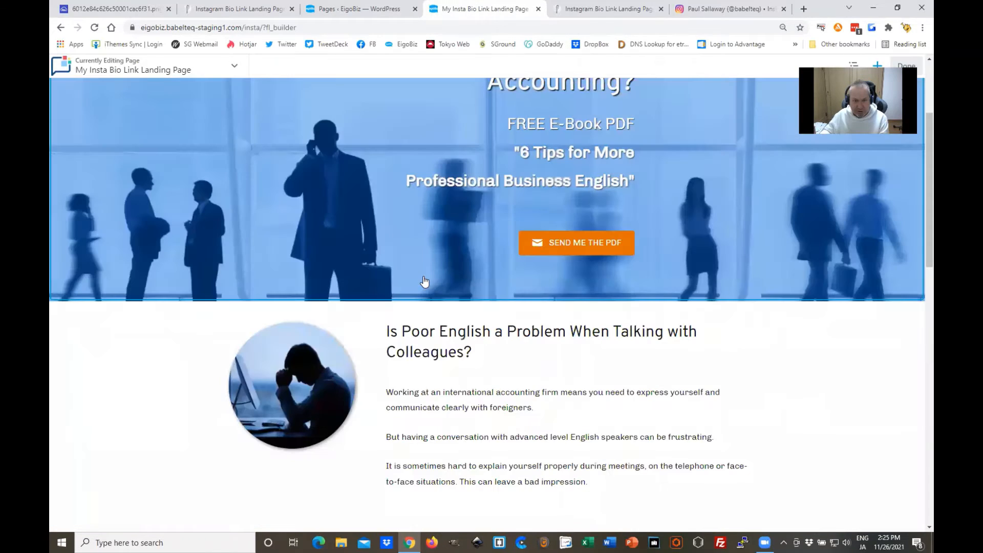
scroll(495, 228, "up", 3)
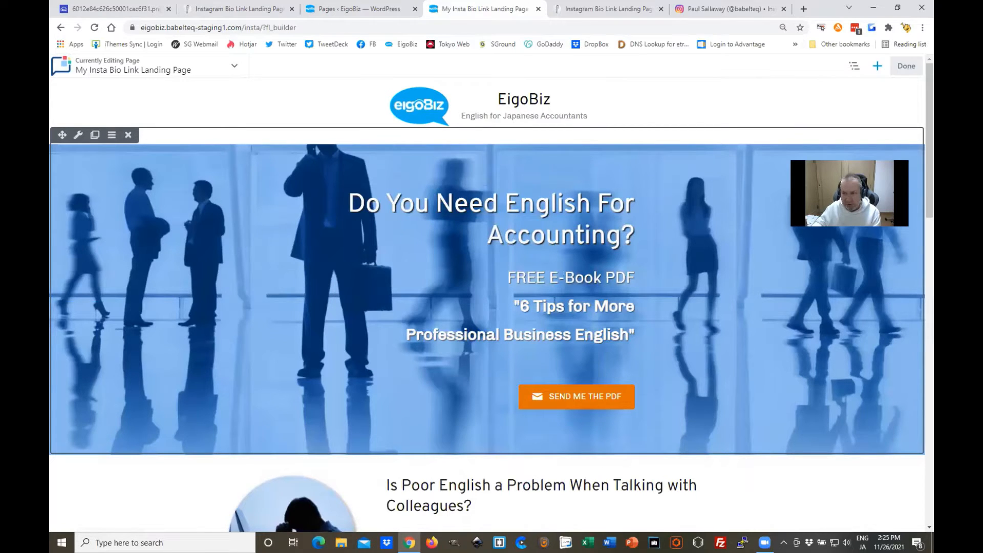
Exit the page editor and open the settings of My Insta Bio Link Landing Page
left_click(906, 66)
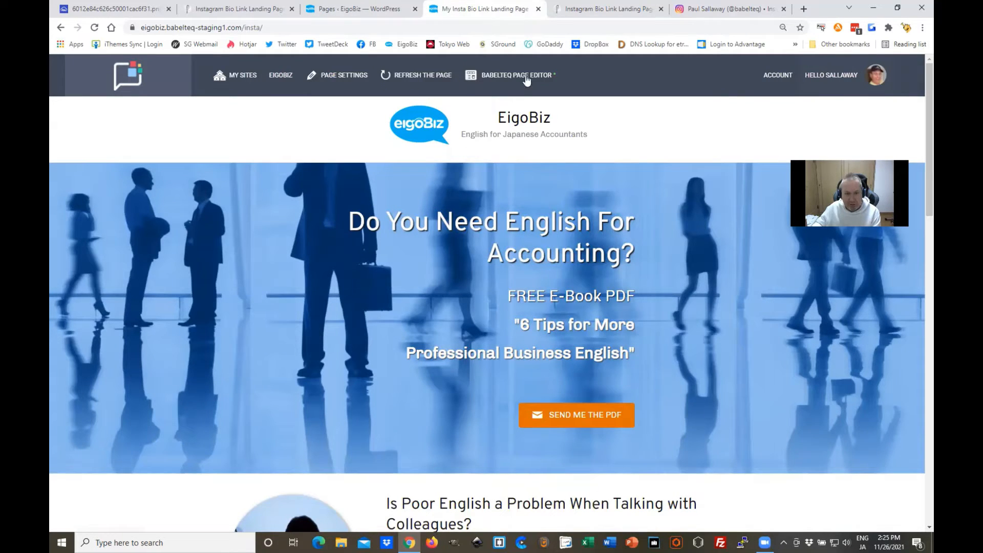
left_click(364, 12)
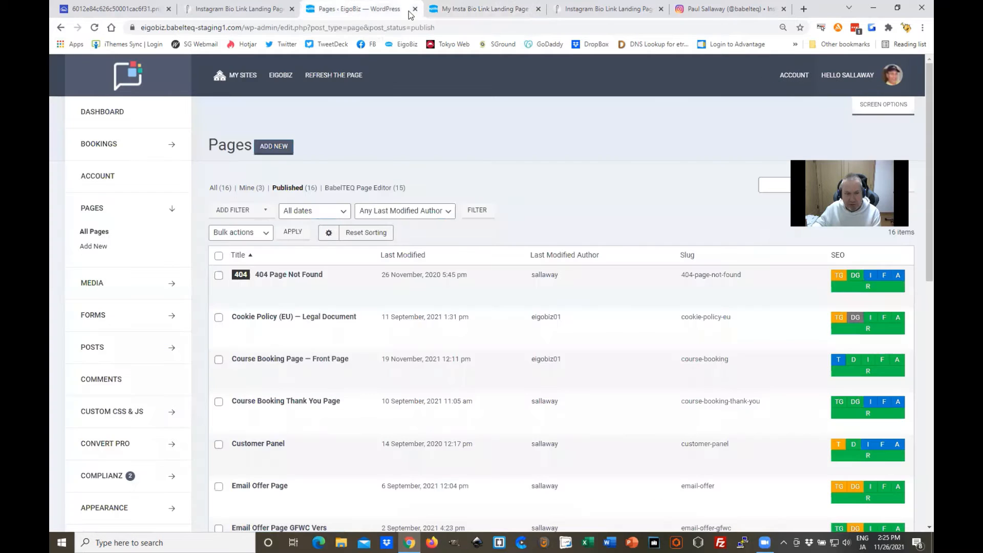
left_click(485, 10)
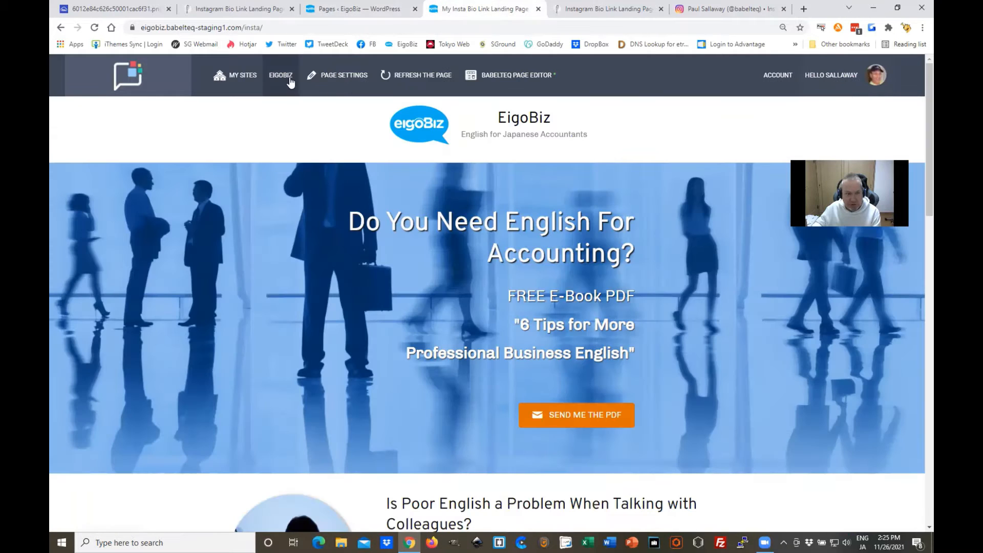
left_click(342, 77)
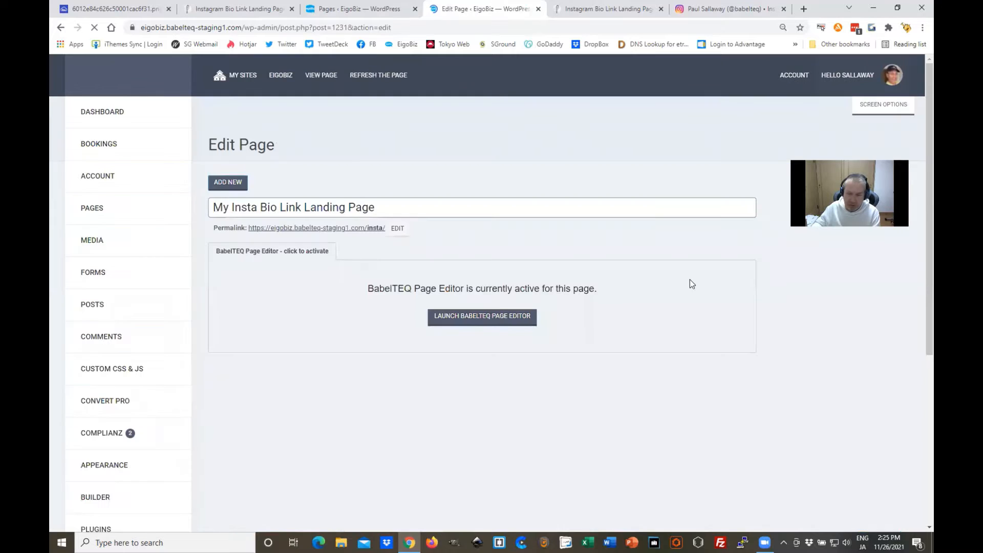
Disable the primary header, mobile header, breadcrumb, featured image and footer in the Astra settings, and update the page
scroll(721, 309, "down", 2)
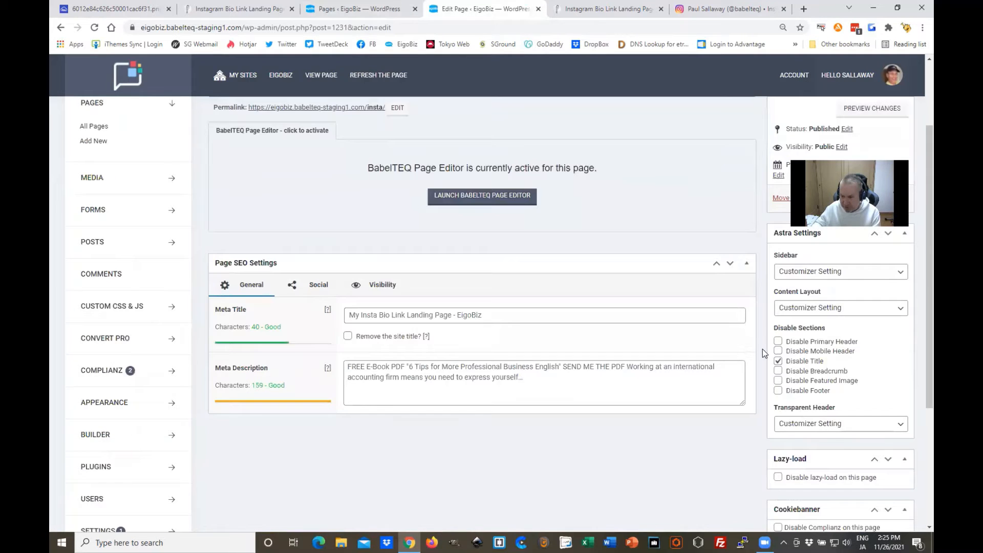
scroll(763, 350, "up", 2)
scroll(760, 355, "down", 2)
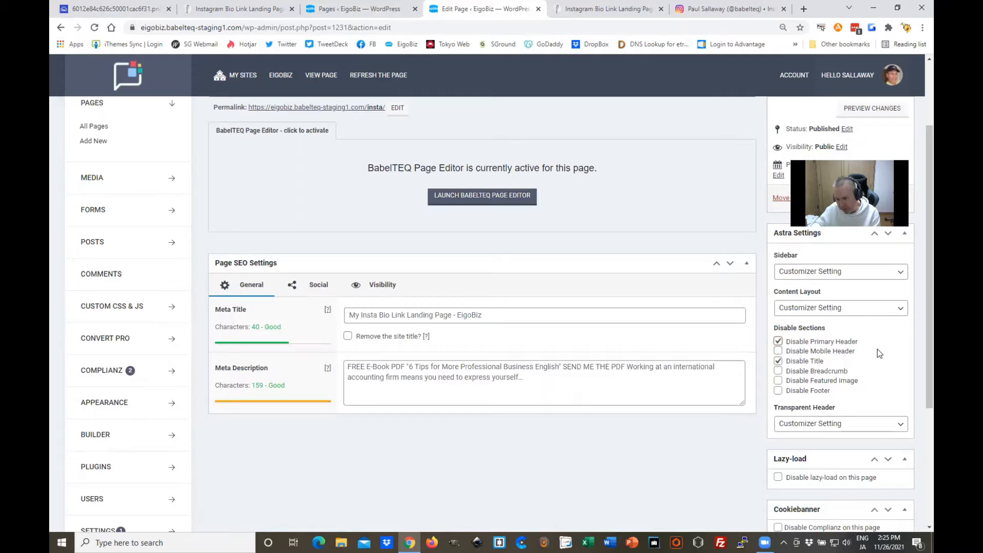
left_click(779, 391)
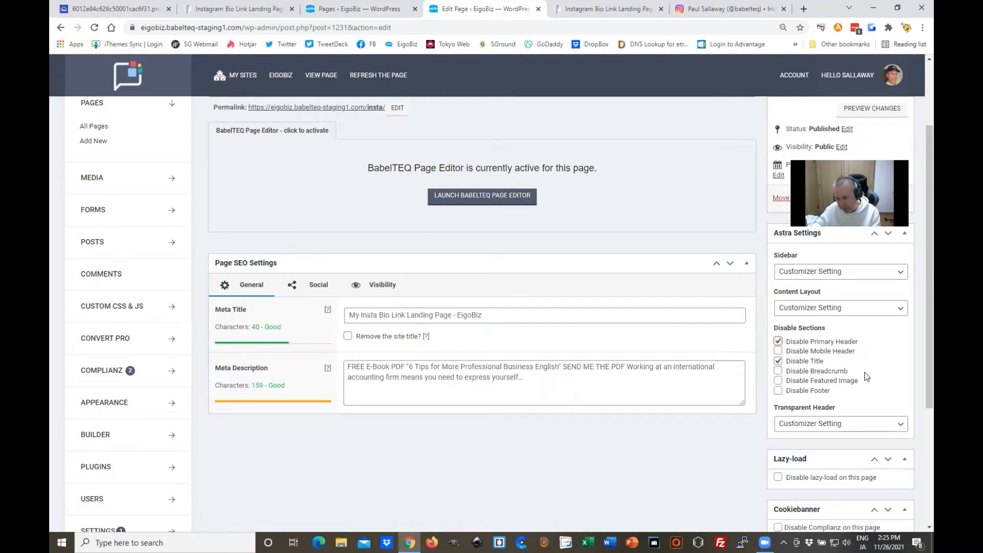
left_click(778, 352)
left_click(778, 372)
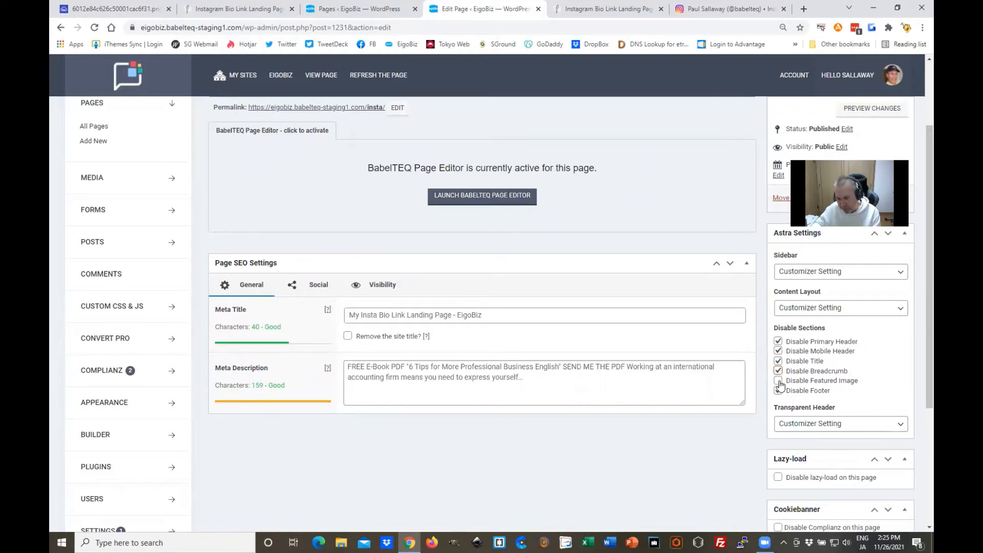
left_click(778, 380)
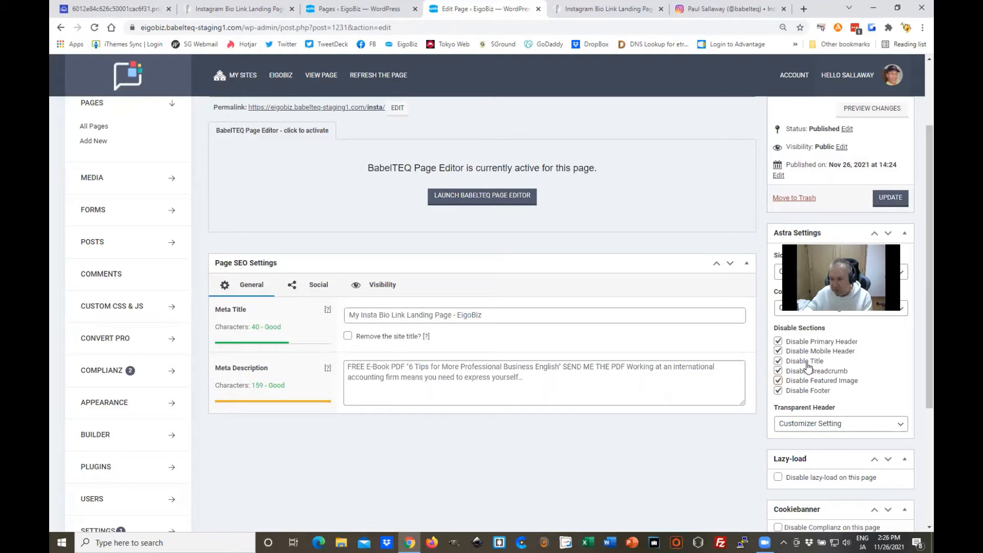
left_click(889, 201)
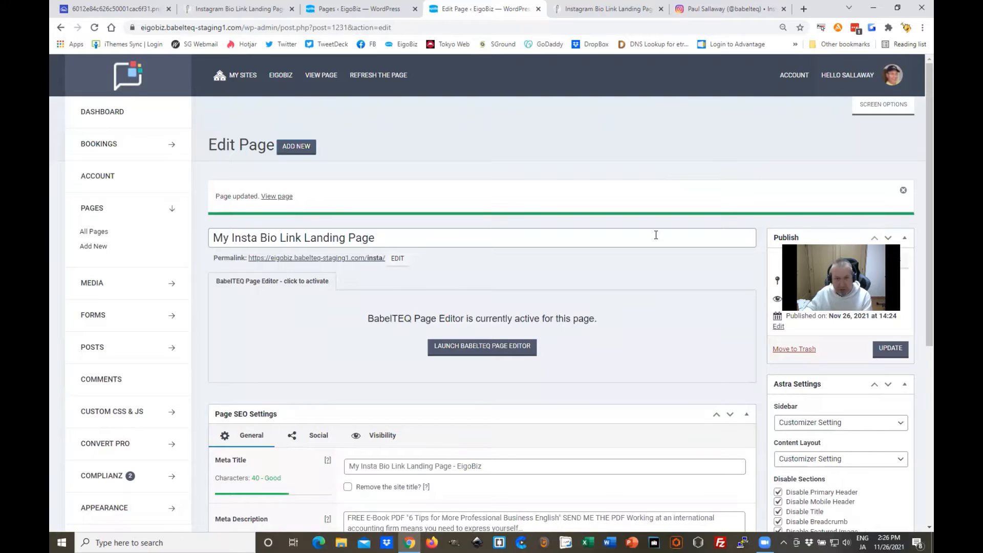
Reopen the page in the BabelTEQ Page Editor and delete the "Is Poor English a Problem When Talking with Colleagues?" row
left_click(477, 356)
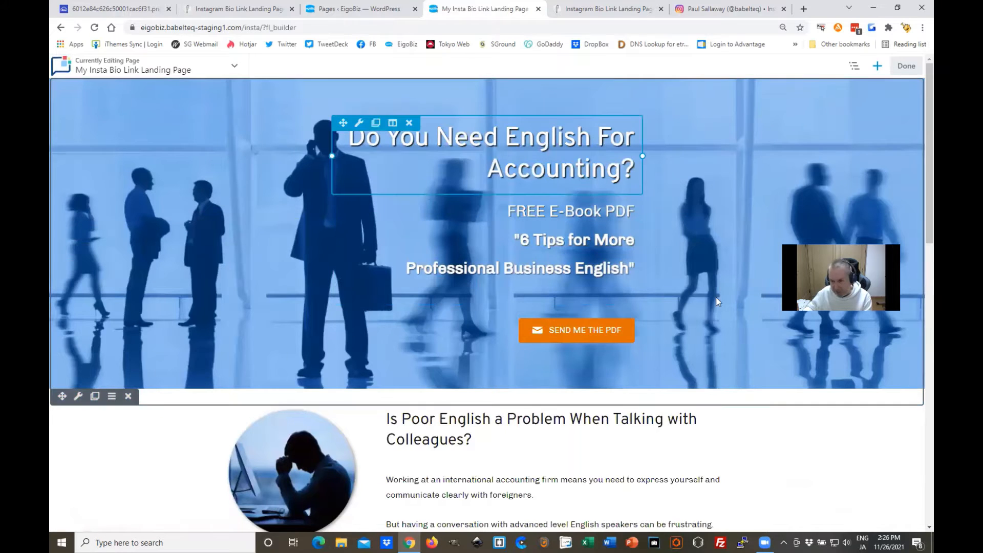
scroll(716, 308, "down", 5)
scroll(714, 379, "down", 10)
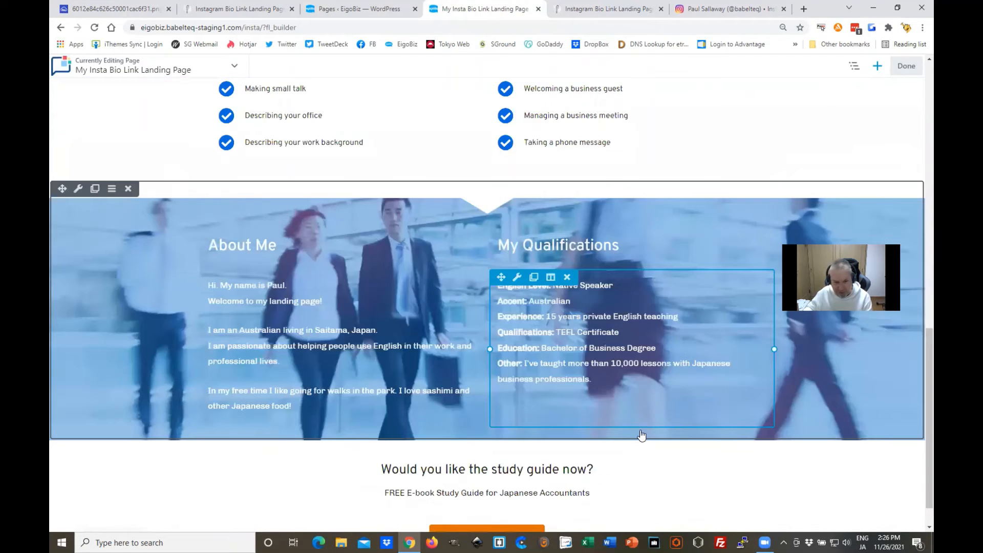
scroll(642, 435, "down", 1)
scroll(597, 355, "up", 10)
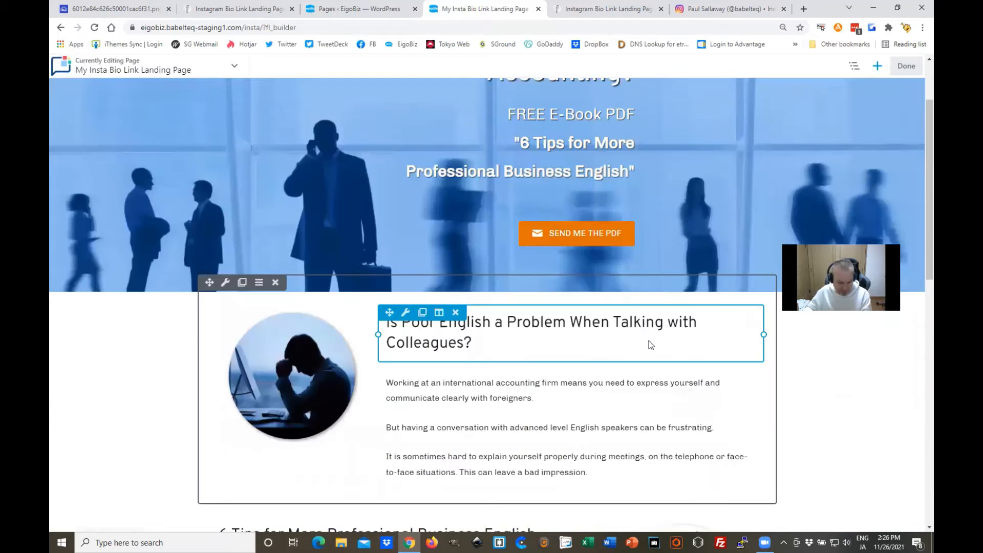
scroll(229, 315, "up", 2)
scroll(235, 301, "down", 2)
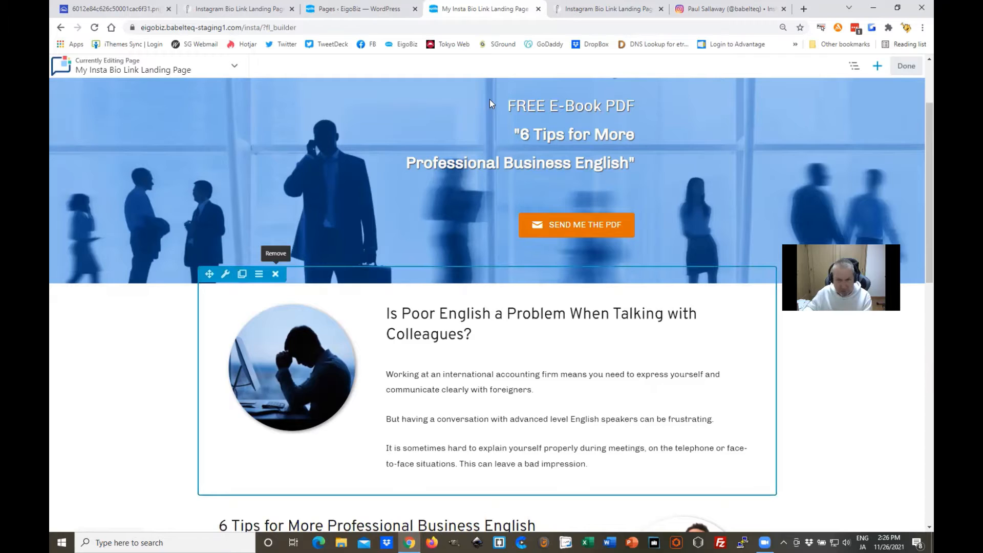
left_click(543, 87)
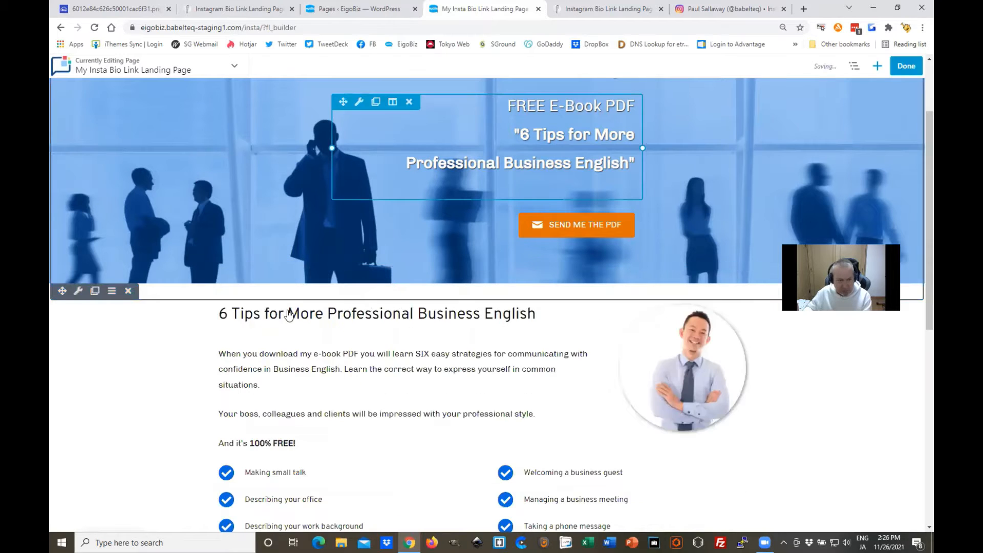
Delete the three content rows below the header: "6 Tips for More Professional Business English", About Me with My Qualifications, and the study guide offer
scroll(347, 322, "down", 2)
scroll(388, 350, "up", 2)
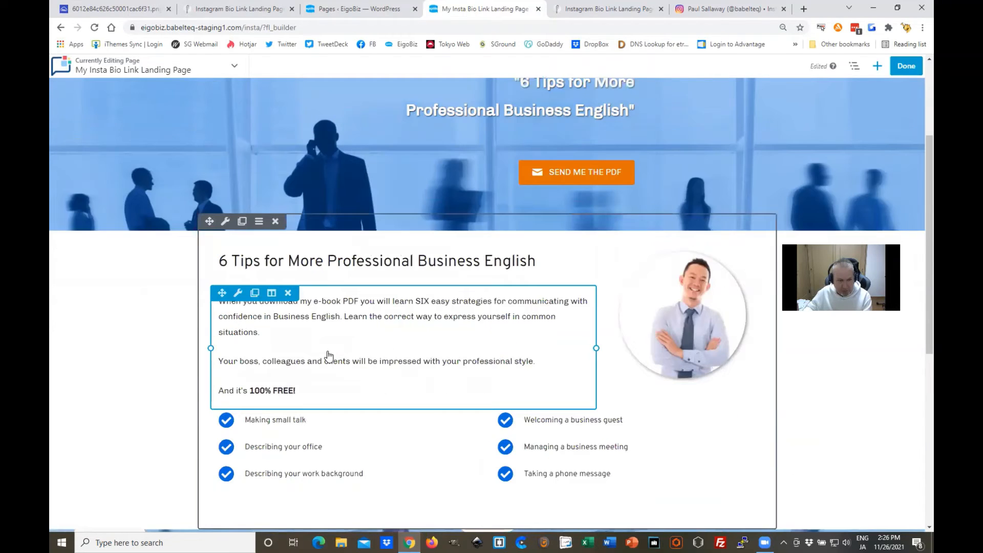
left_click(275, 222)
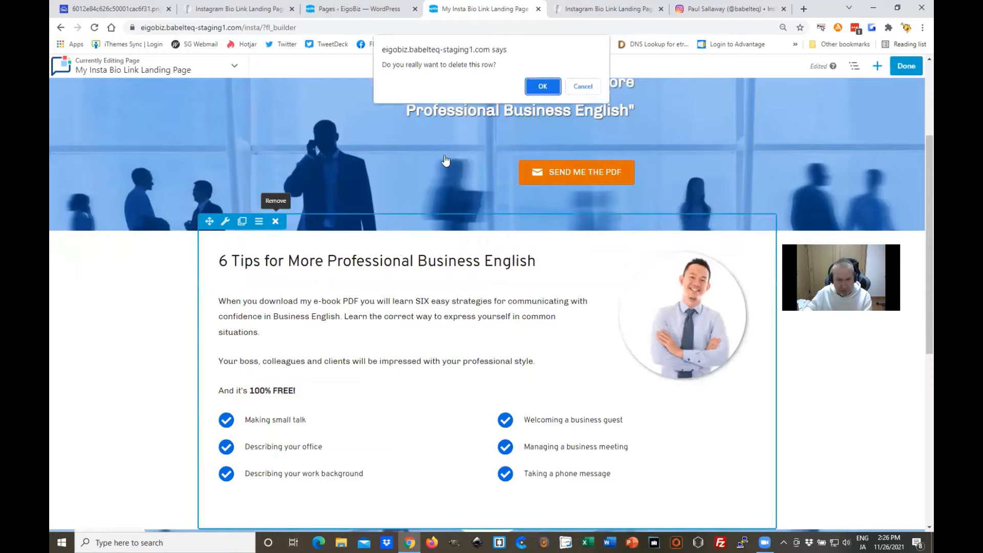
left_click(542, 87)
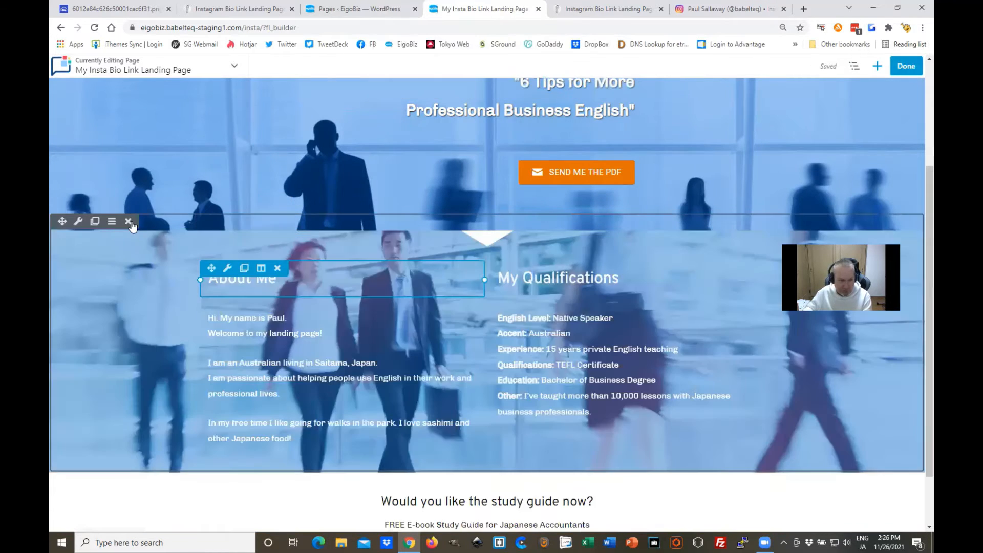
left_click(128, 222)
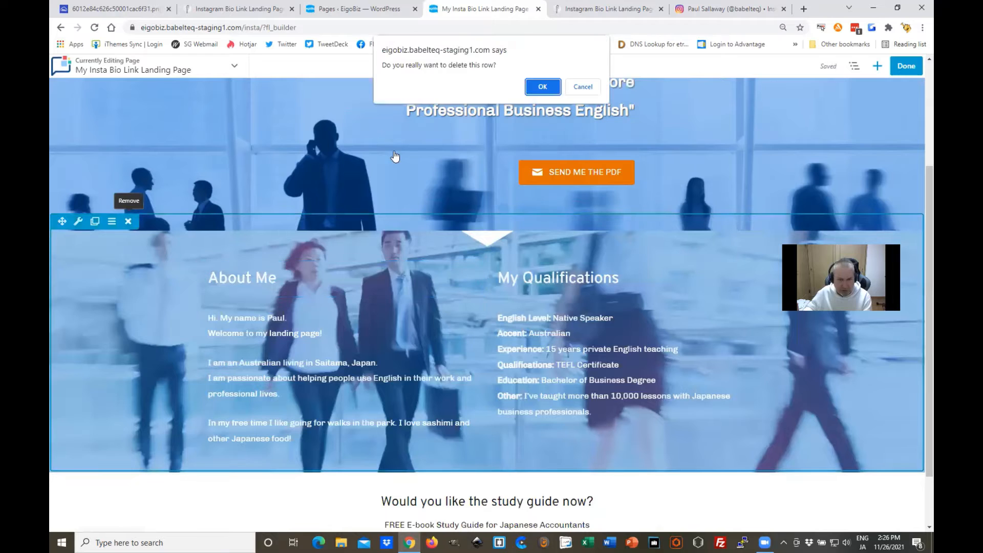
left_click(542, 87)
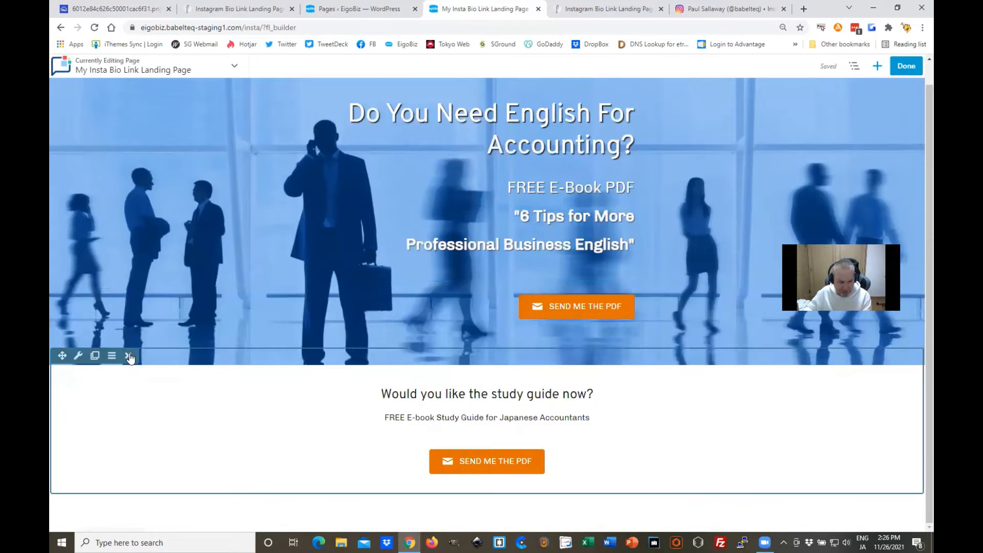
left_click(129, 356)
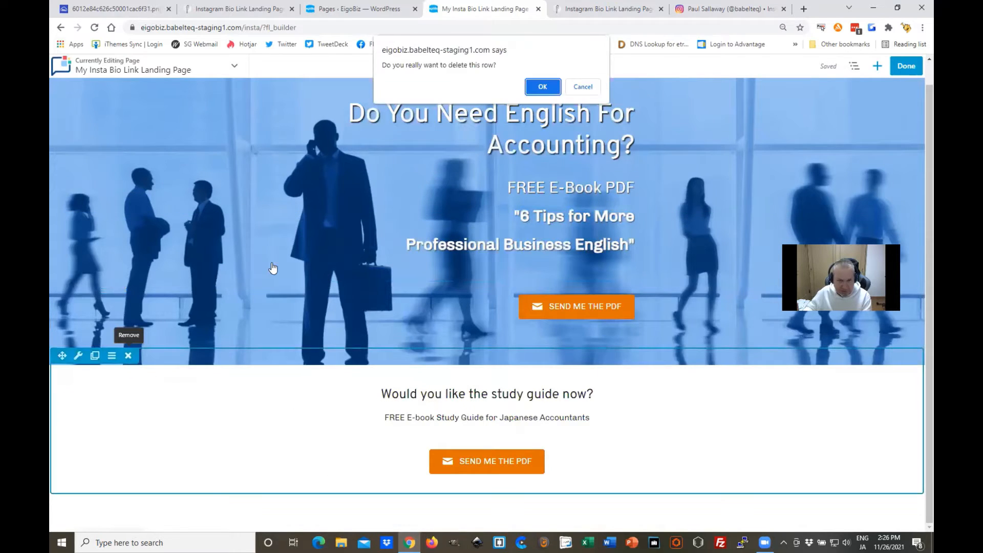
left_click(543, 87)
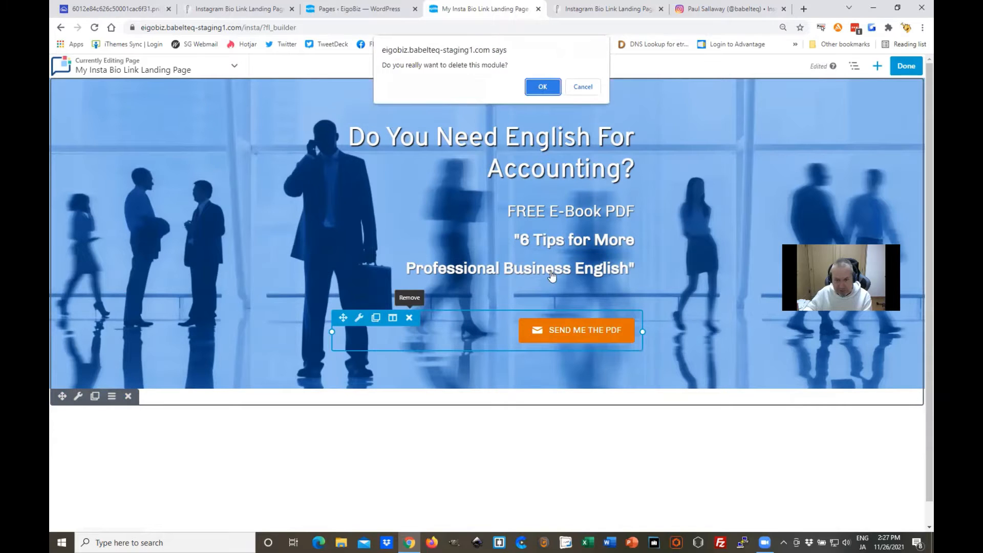
Delete the "SEND ME THE PDF" button, the e-book text and the "Do You Need English For Accounting?" heading from the header row
key("Return")
left_click(413, 232)
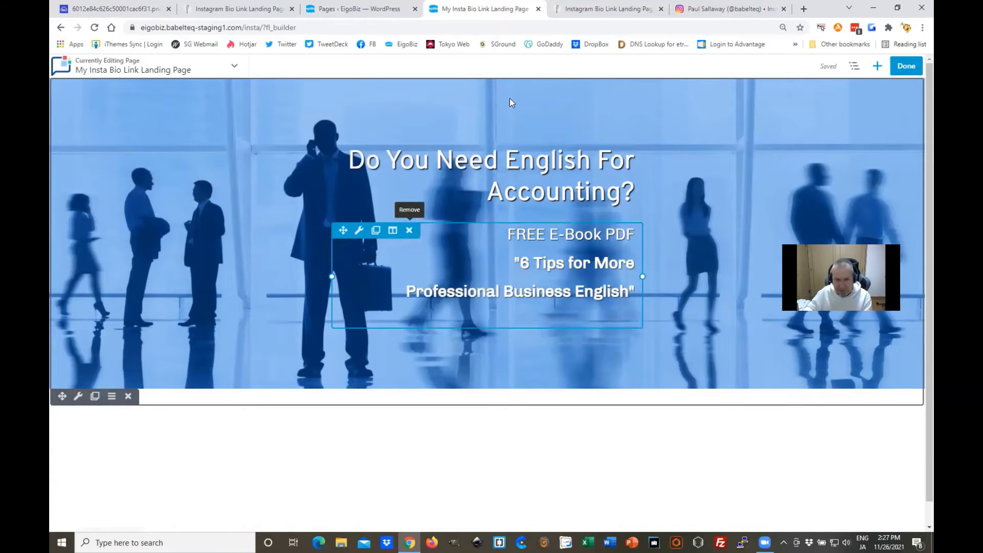
key("Return")
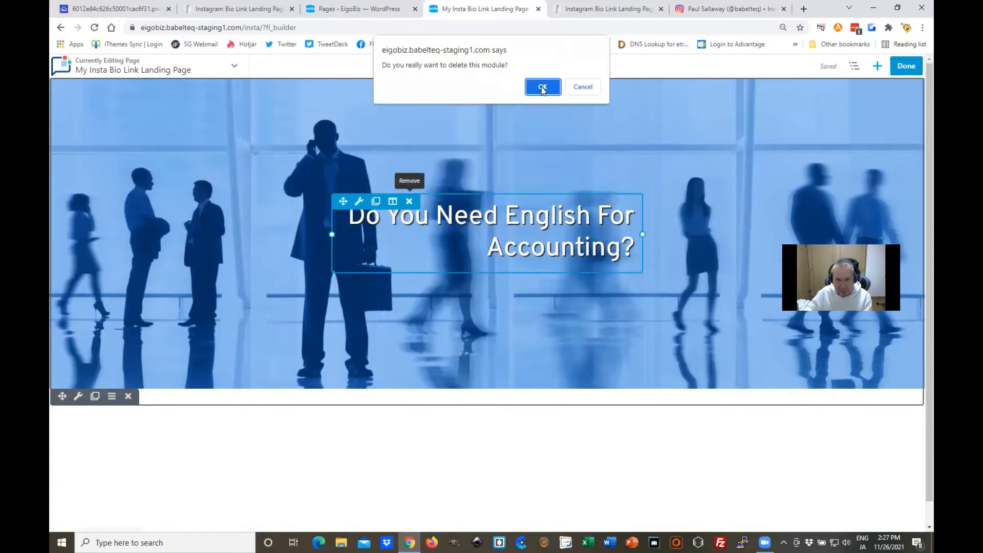
left_click(541, 87)
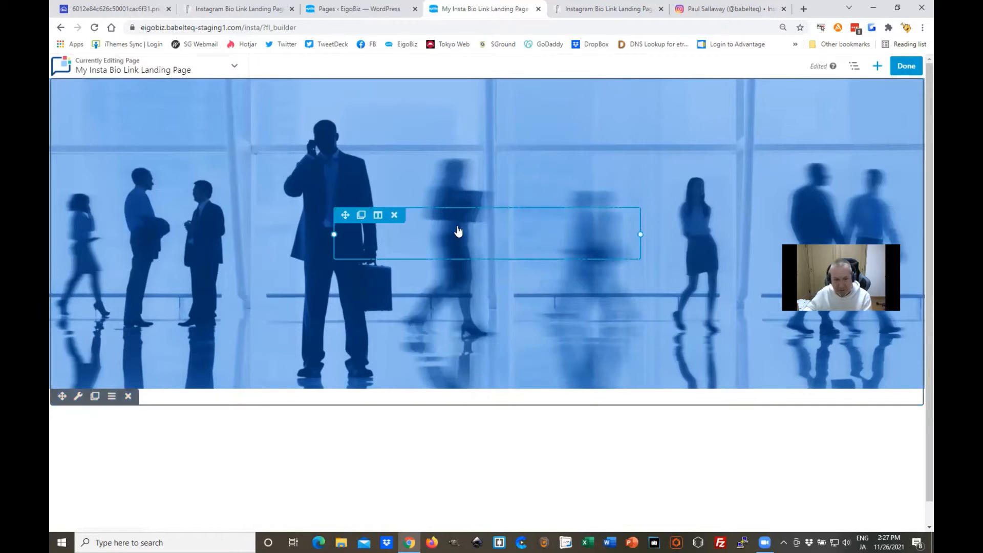
Add a 3 Columns layout inside the header row and delete the empty single column beneath it
left_click(877, 66)
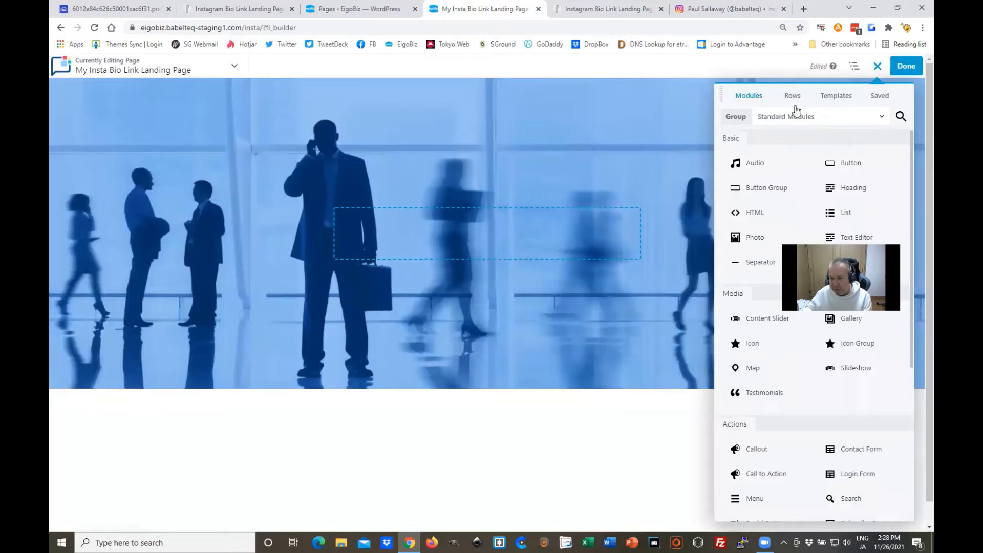
left_click(792, 97)
left_click_drag(782, 197, 429, 213)
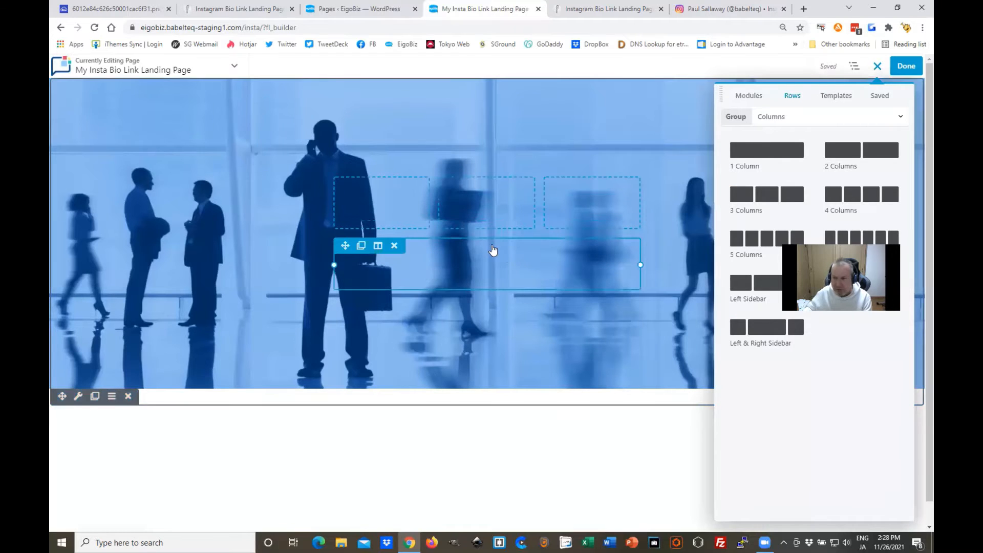
left_click(878, 68)
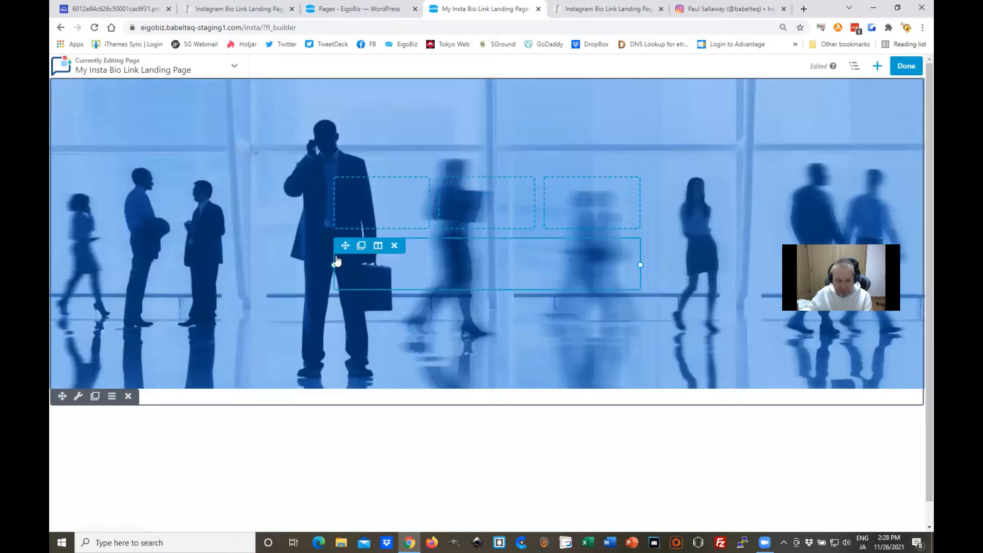
left_click(396, 248)
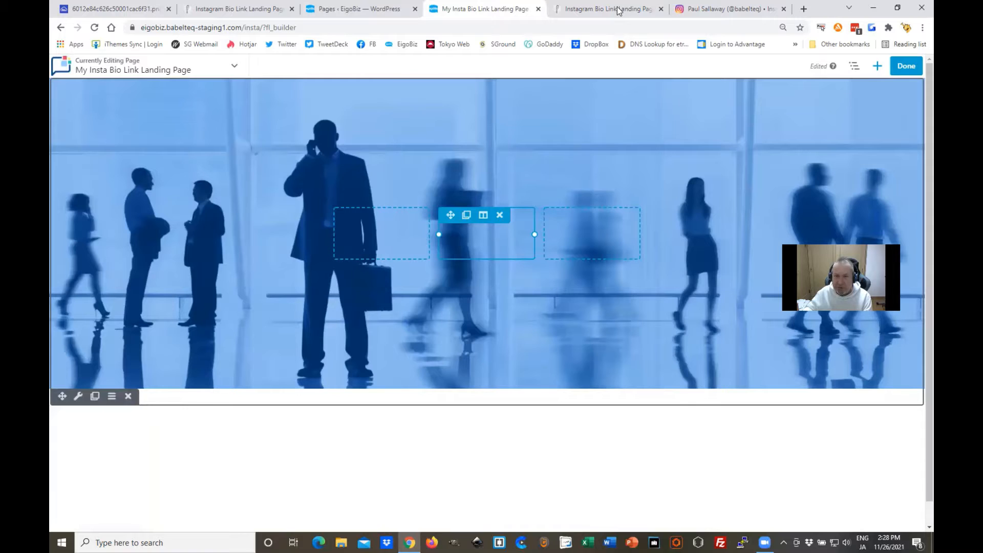
Check the column layout of the sample bio link page, and widen the header row's three-column content area to about 1082 px
key("ctrl+Tab")
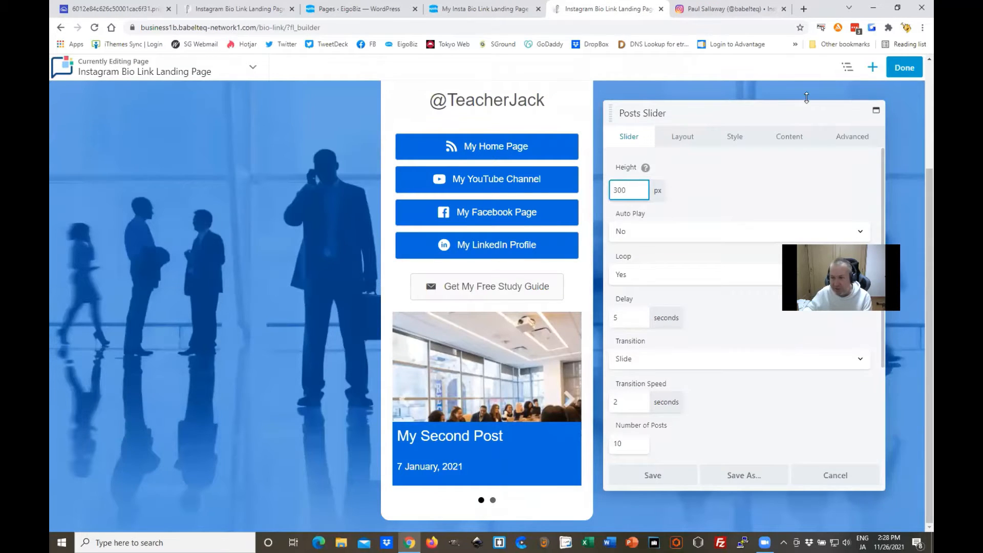
left_click(244, 177)
scroll(337, 122, "up", 3)
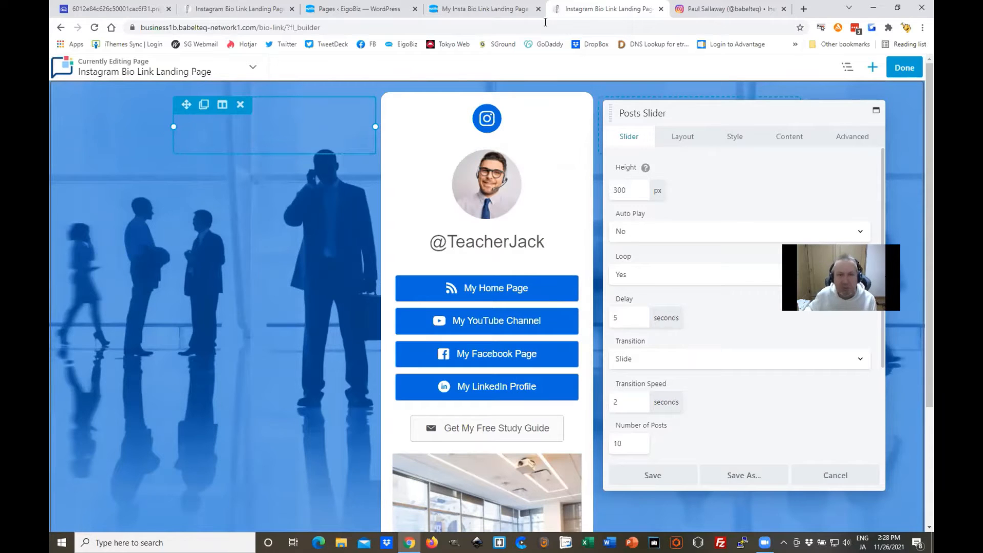
left_click(462, 12)
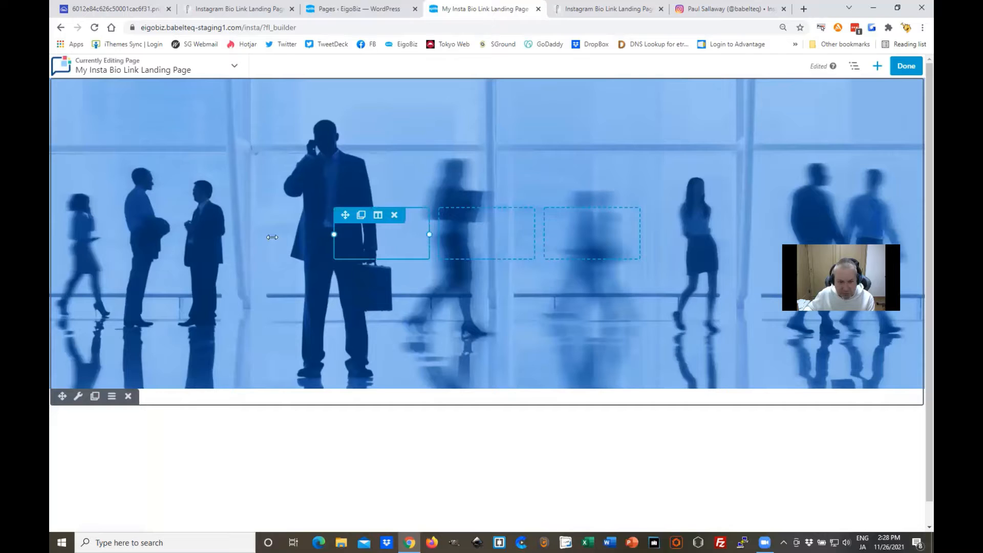
left_click_drag(193, 241, 203, 242)
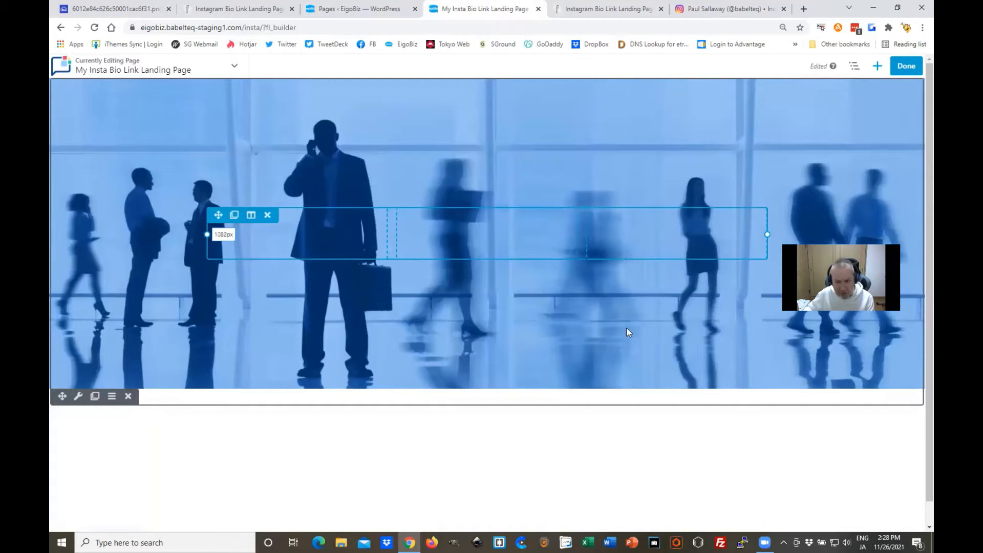
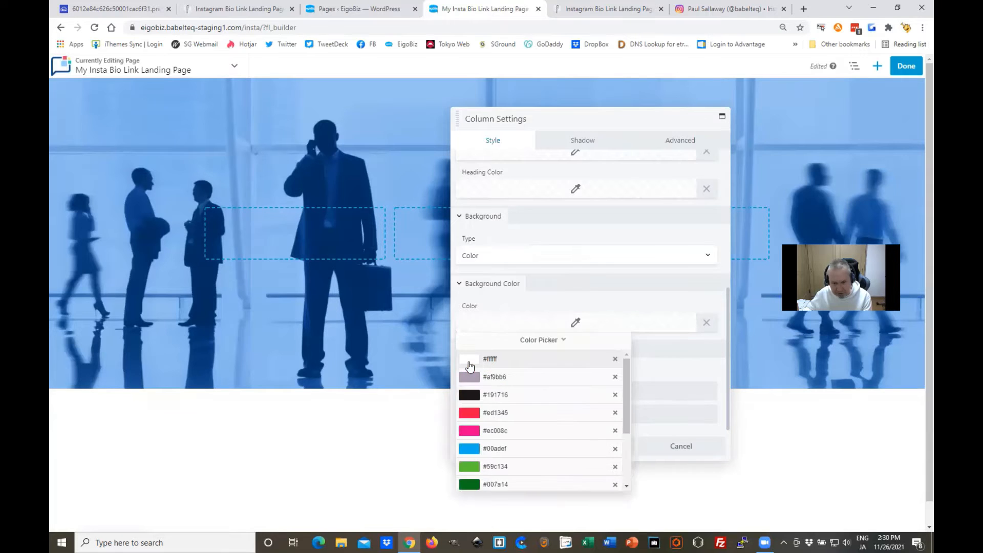
Set the middle column's background color to white (#ffffff) and move its settings window clear of the column
left_click(469, 361)
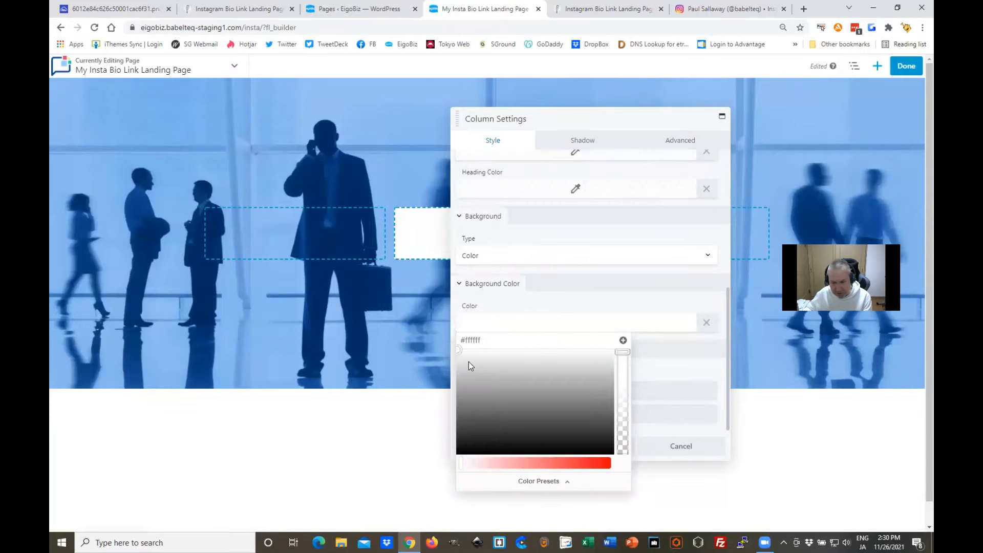
left_click(664, 237)
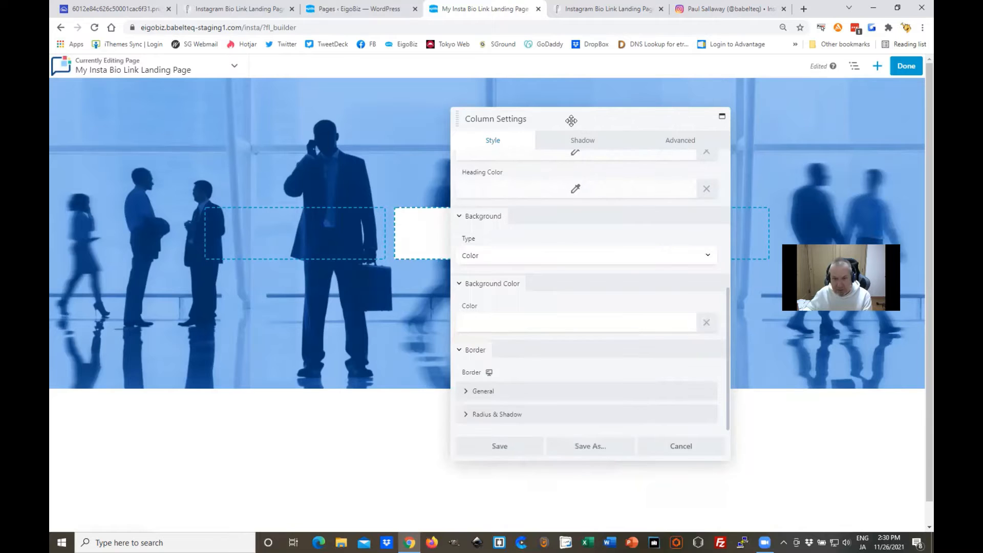
left_click_drag(783, 106, 726, 111)
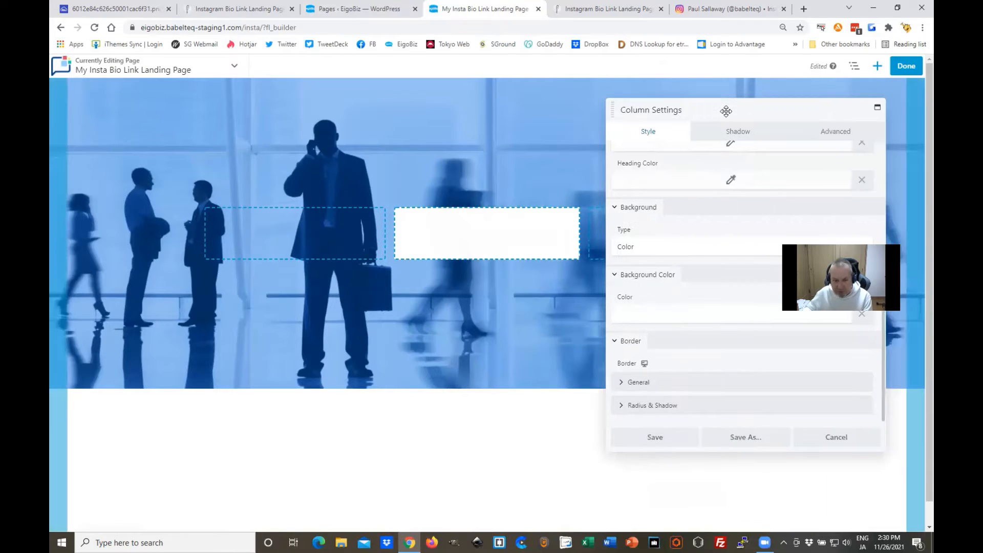
mouse_move(566, 228)
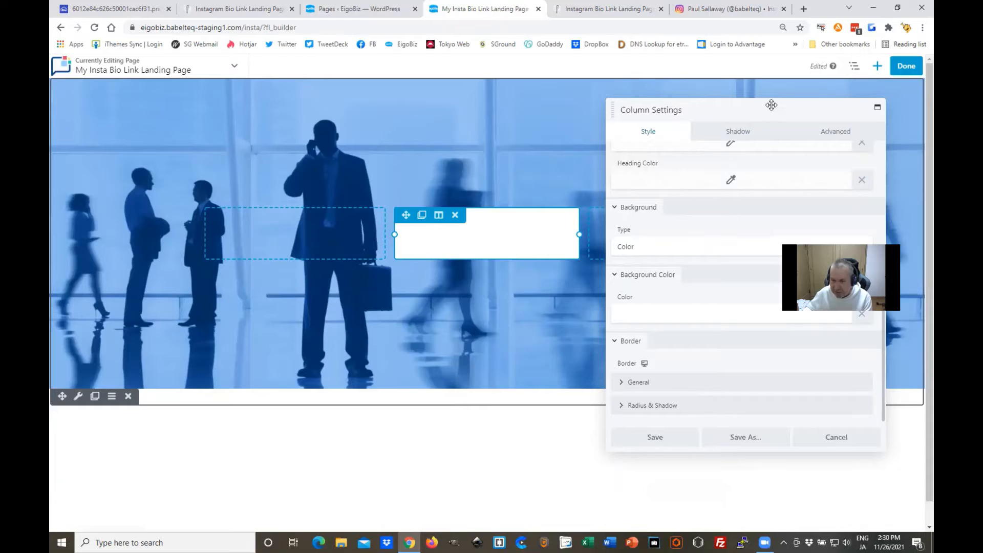
mouse_move(773, 110)
left_mouse_down()
mouse_move(749, 101)
mouse_move(773, 98)
left_mouse_up()
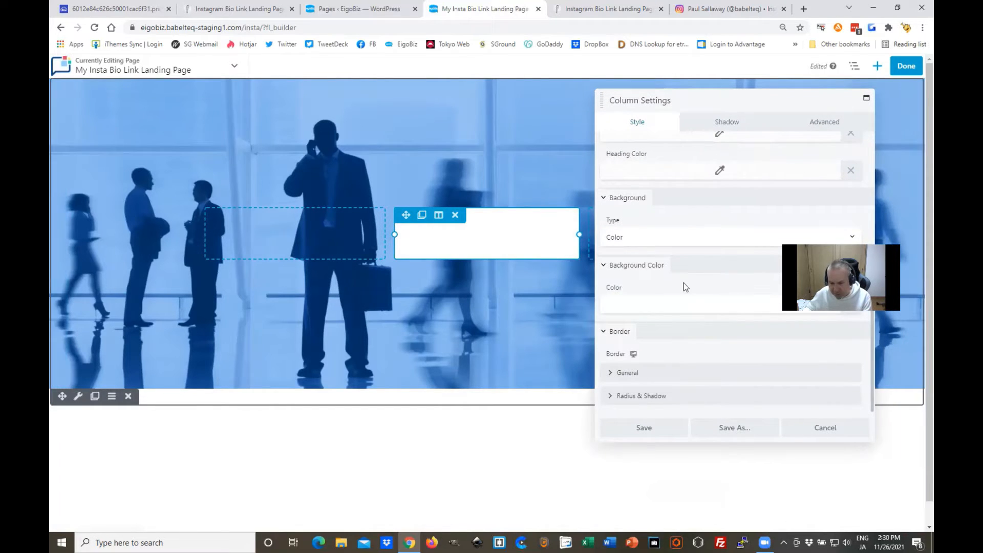
Try a 15 px border radius on only the upper-left corner of the white middle column
left_click(615, 402)
scroll(691, 276, "down", 3)
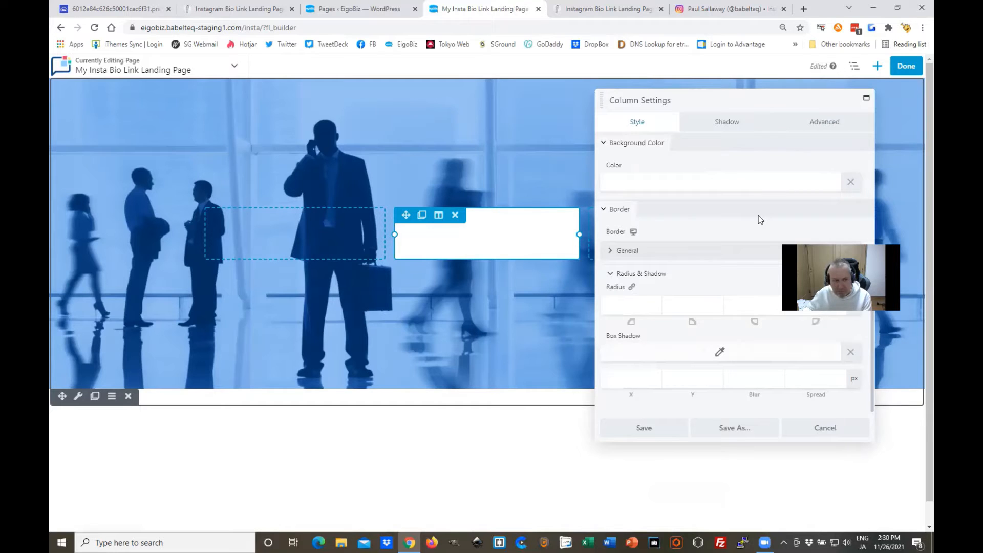
left_click(643, 306)
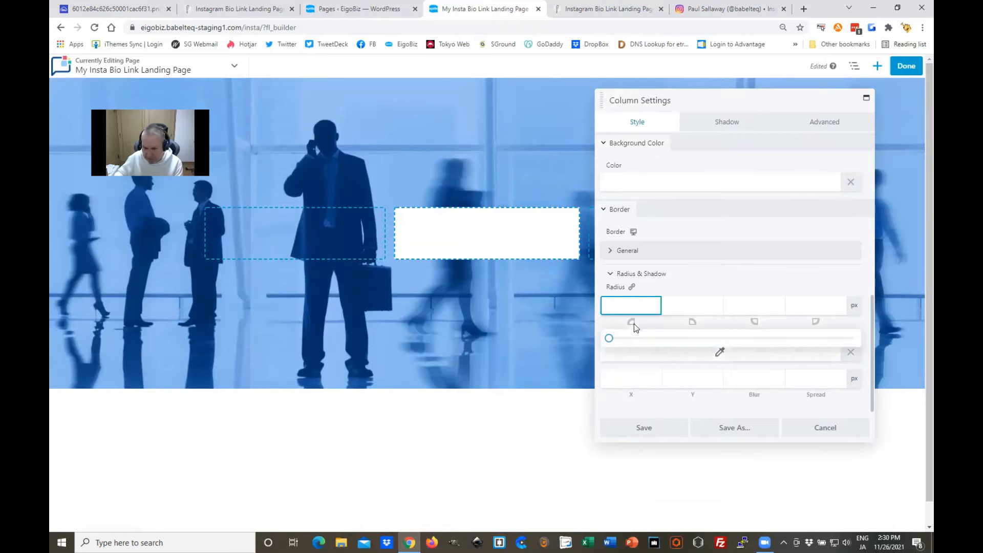
left_click_drag(609, 342, 645, 337)
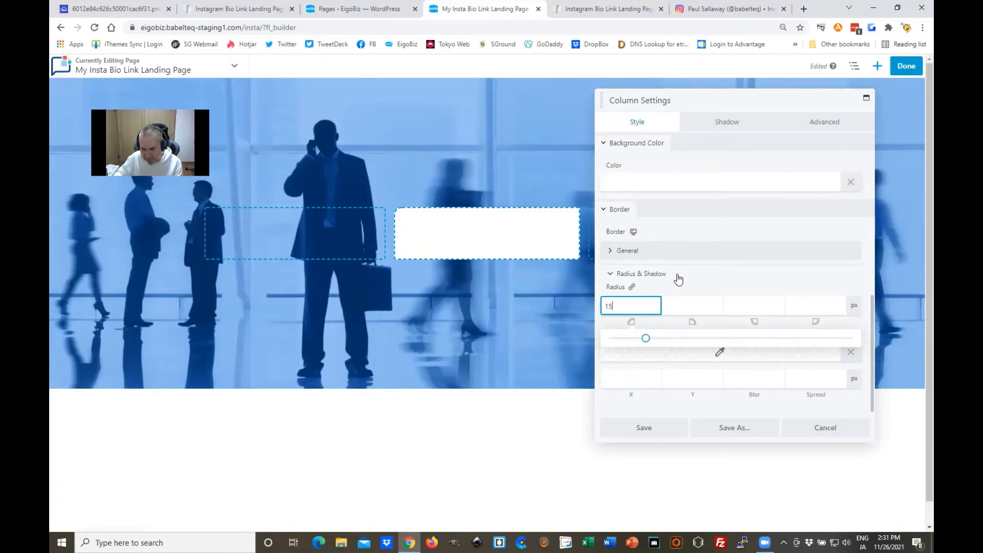
left_click(726, 282)
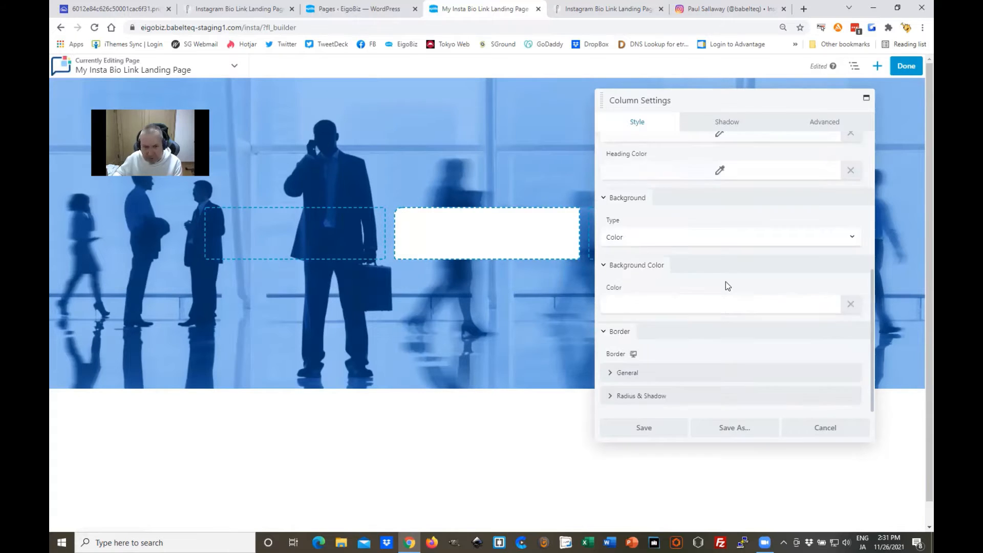
Clear the single corner radius, link the middle column's radius values, set all four corners to 15 px, and save the column settings
left_click(637, 398)
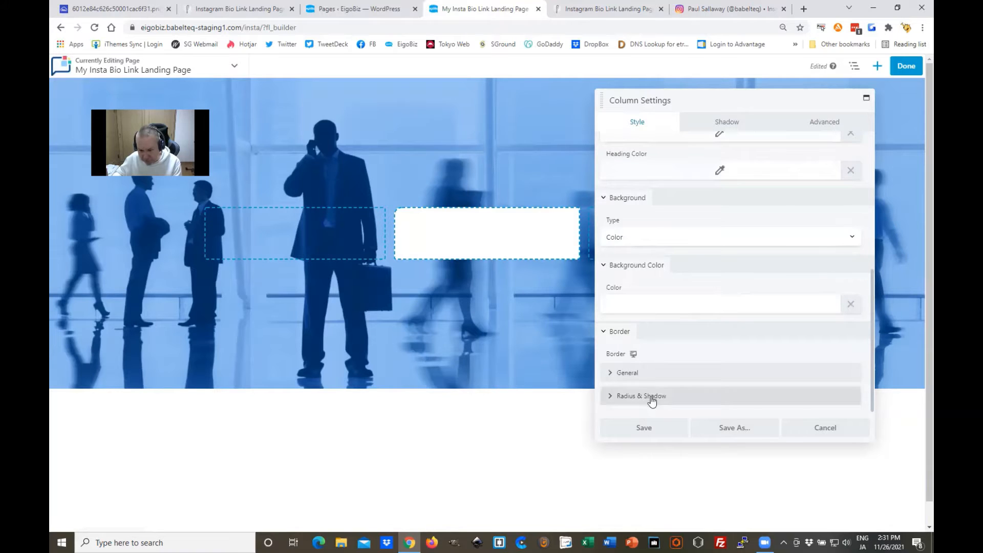
double_click(609, 307)
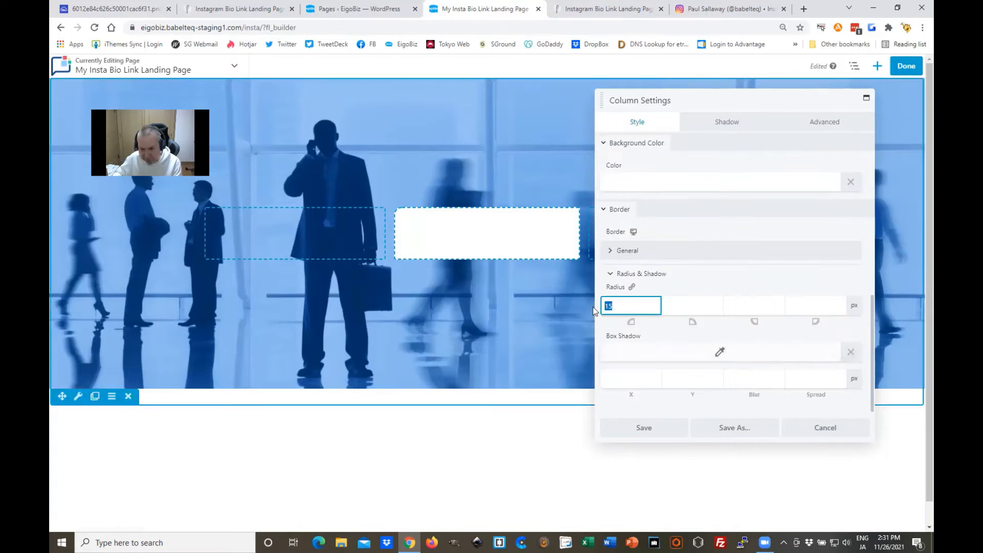
key("BackSpace")
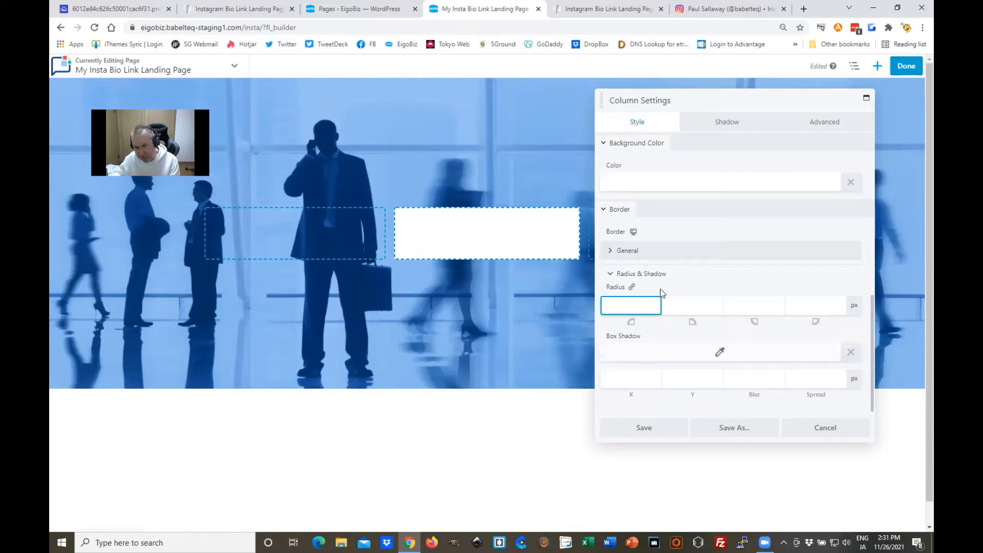
left_click(633, 288)
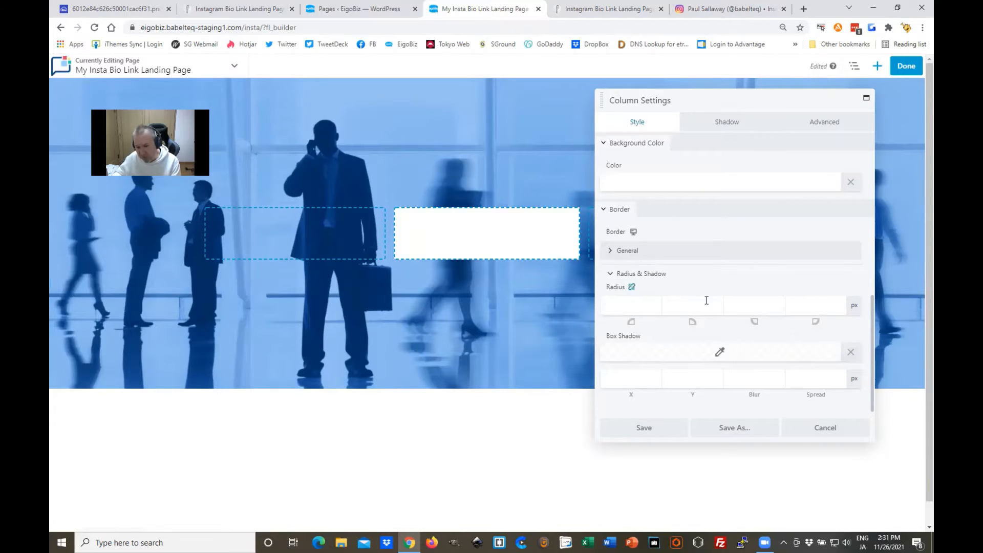
left_click(625, 307)
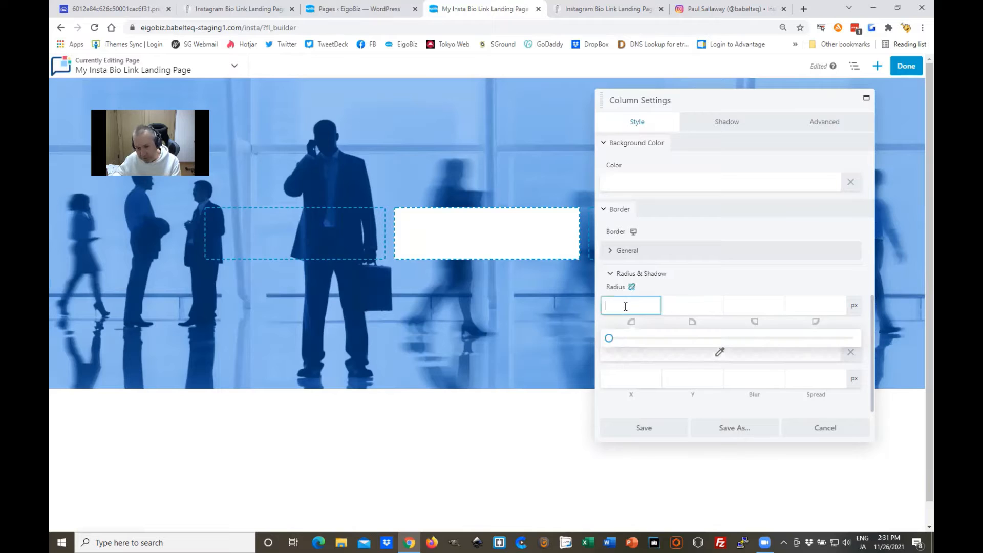
left_click_drag(621, 342, 647, 343)
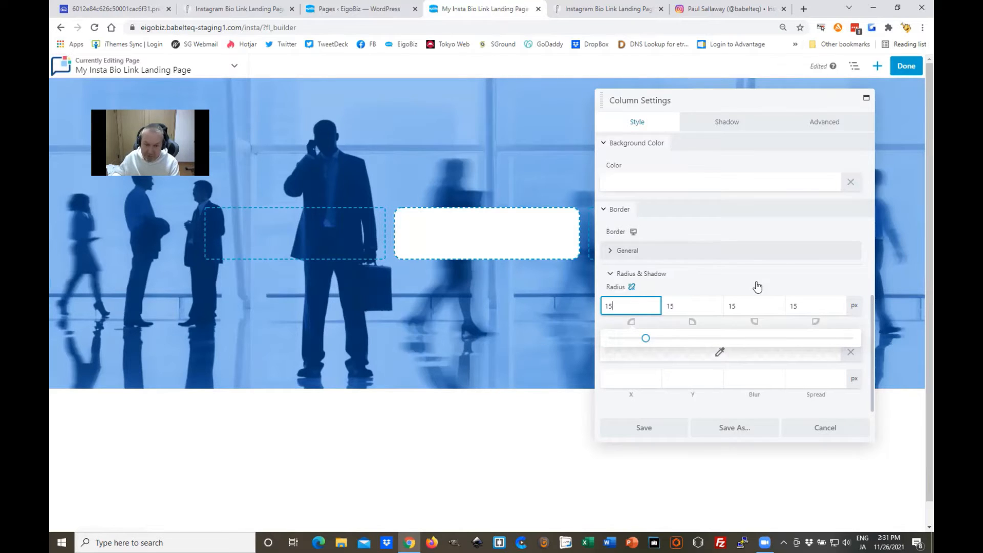
left_click(665, 427)
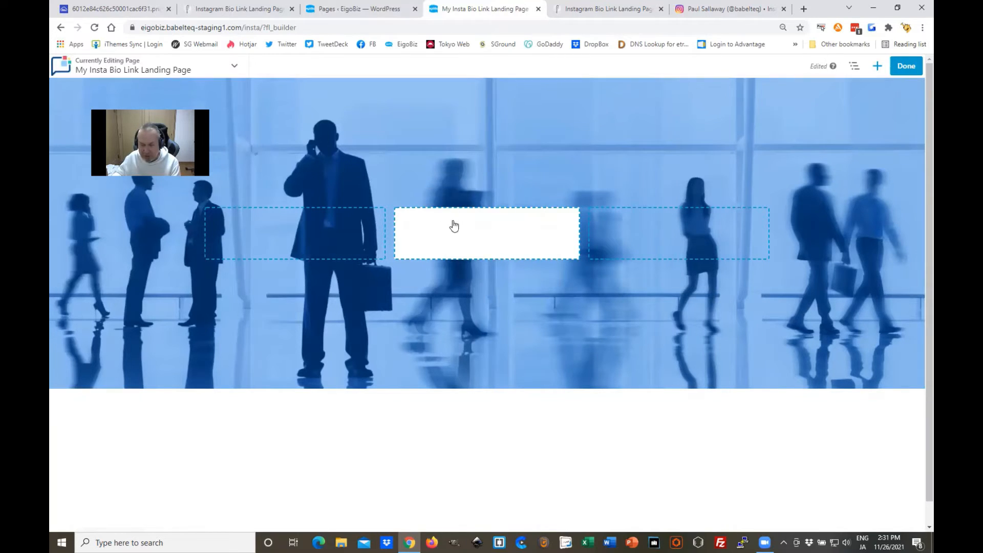
Check the Instagram icon's module on the sample bio link page, and add an Icon module to the white middle column
left_click(626, 11)
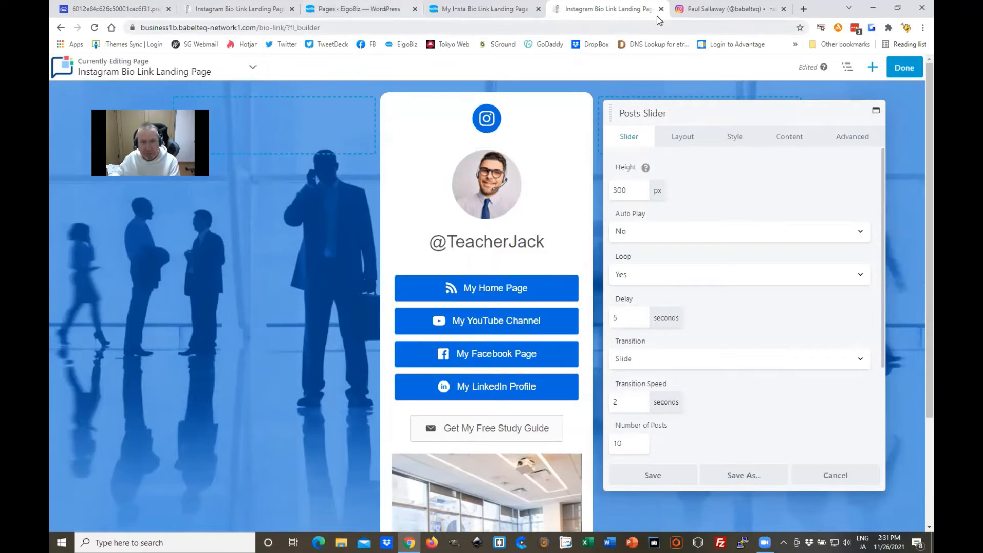
left_click(496, 10)
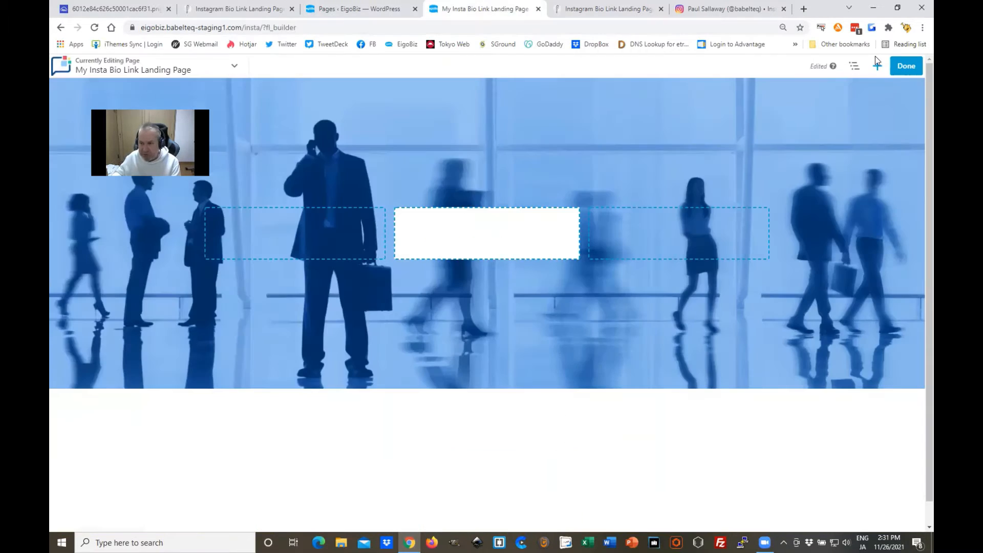
left_click(587, 6)
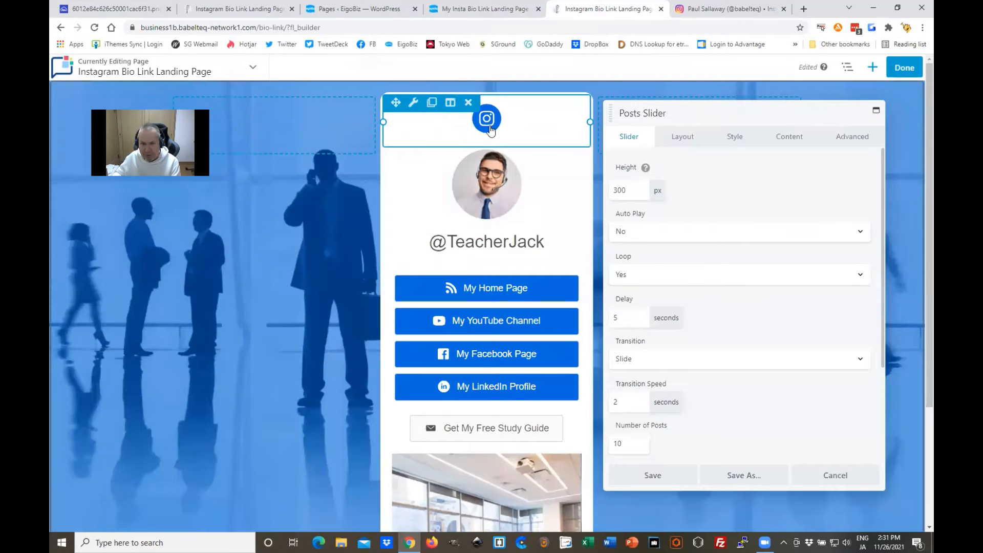
left_click(490, 130)
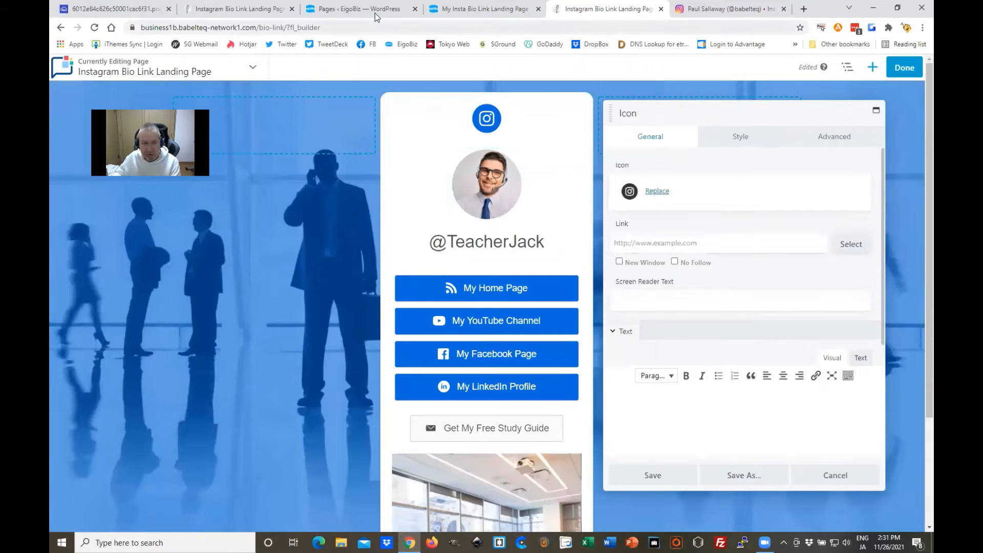
left_click(333, 10)
left_click(505, 11)
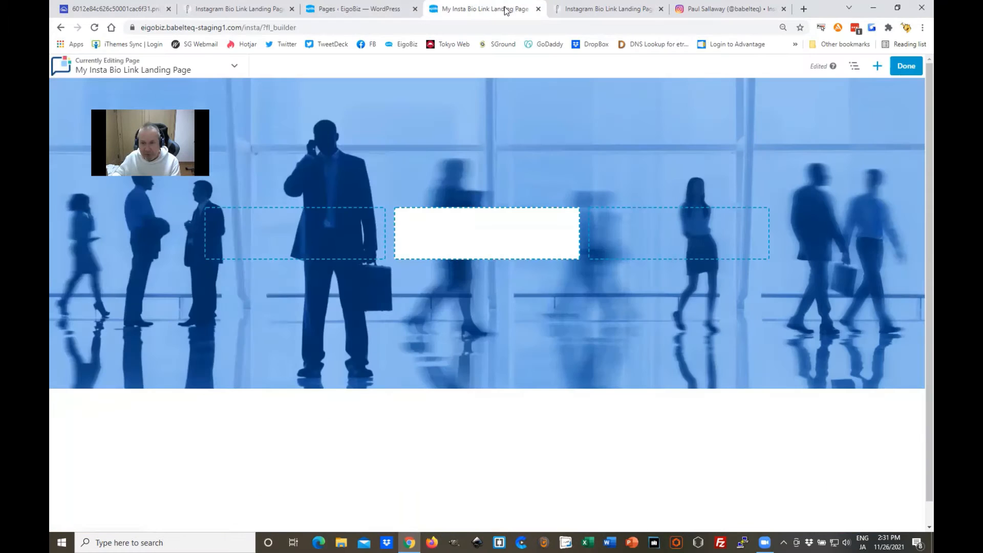
left_click(878, 66)
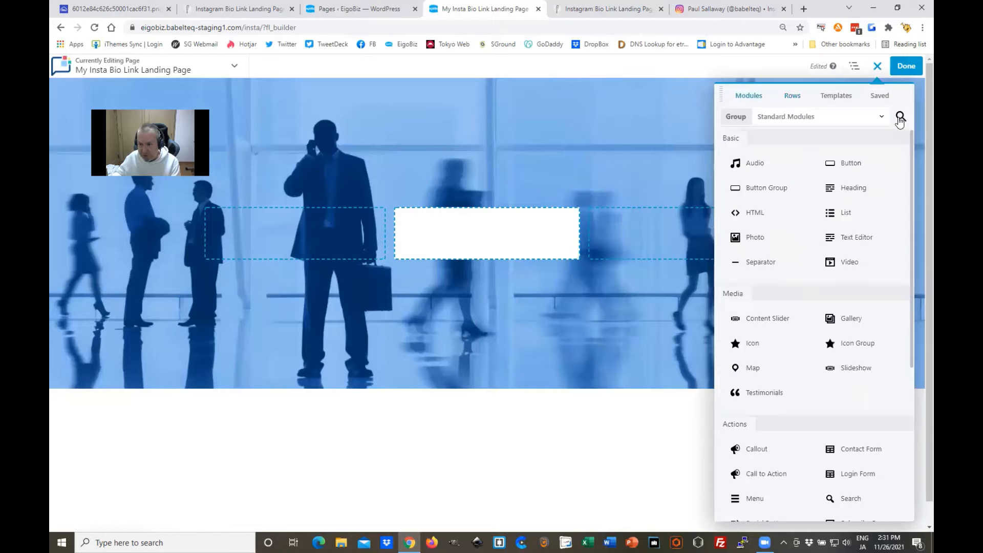
left_click(900, 119)
type("icon")
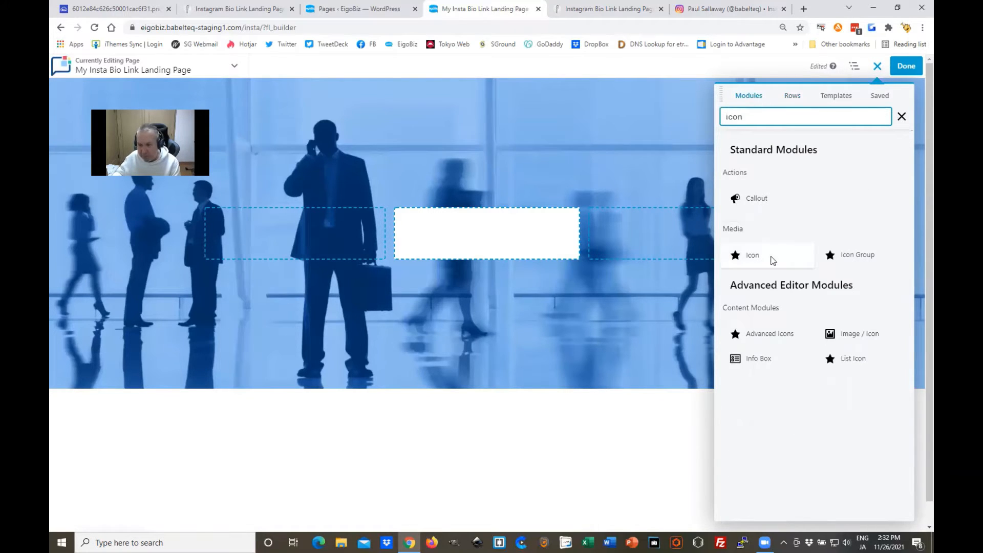
left_click_drag(771, 259, 505, 238)
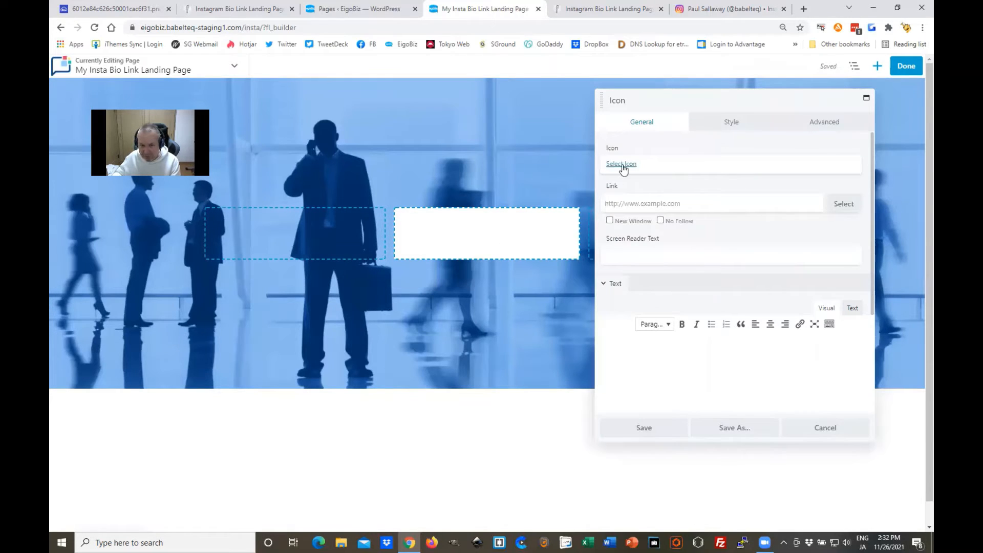
Search the icon library for "insta" and choose the solid circular Instagram icon from Ultimate-Icons
left_click(622, 167)
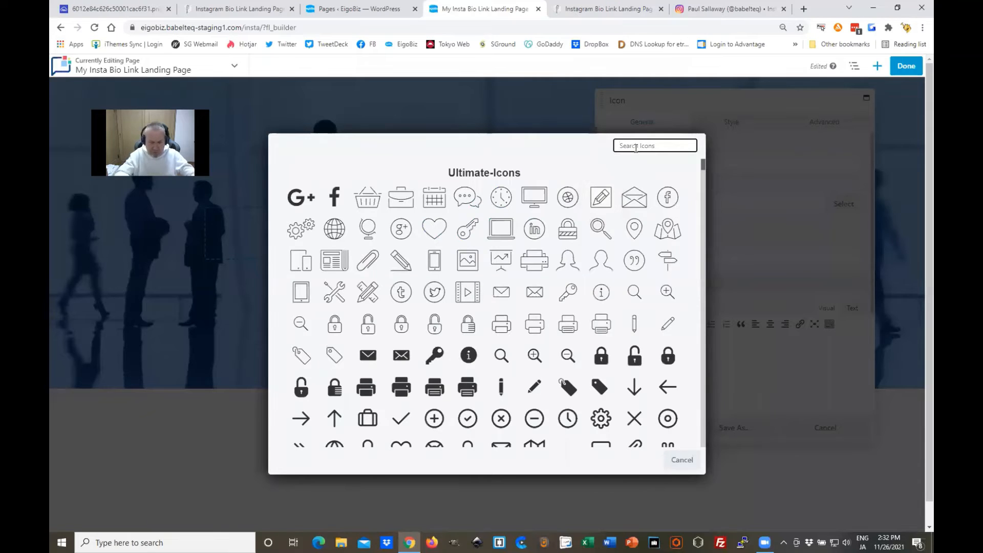
type("insta")
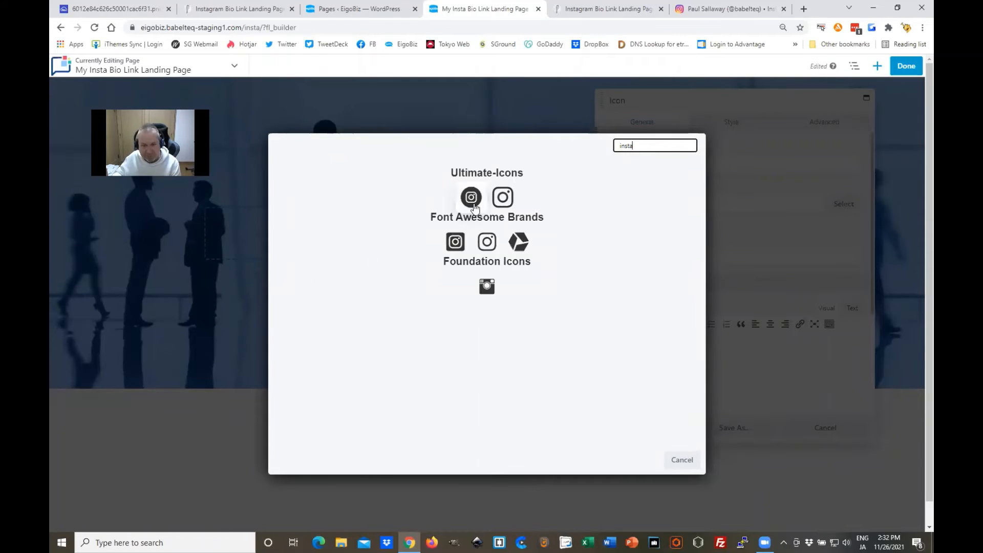
left_click(472, 197)
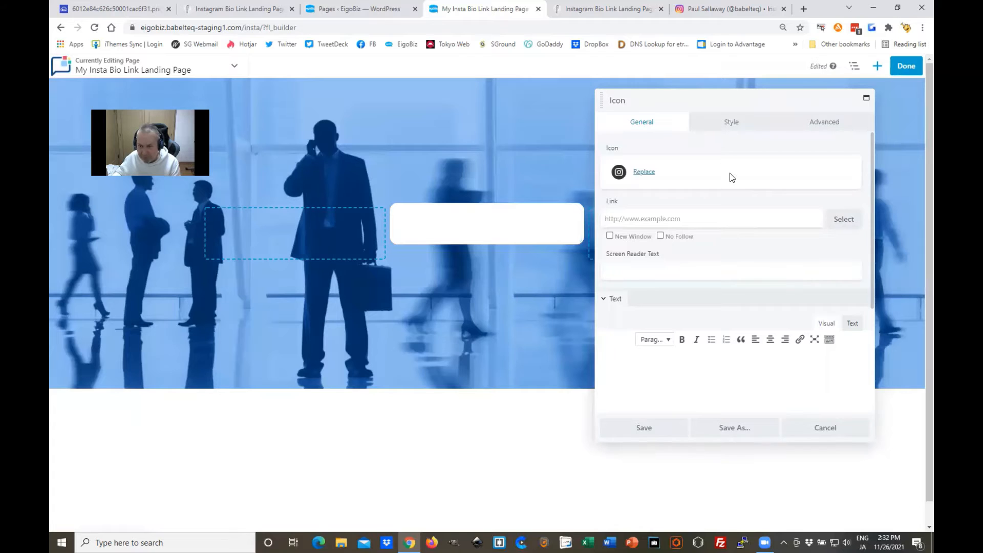
scroll(729, 210, "down", 1)
scroll(732, 153, "up", 1)
Set the Instagram icon's color to the blue preset #00adef
left_click(731, 123)
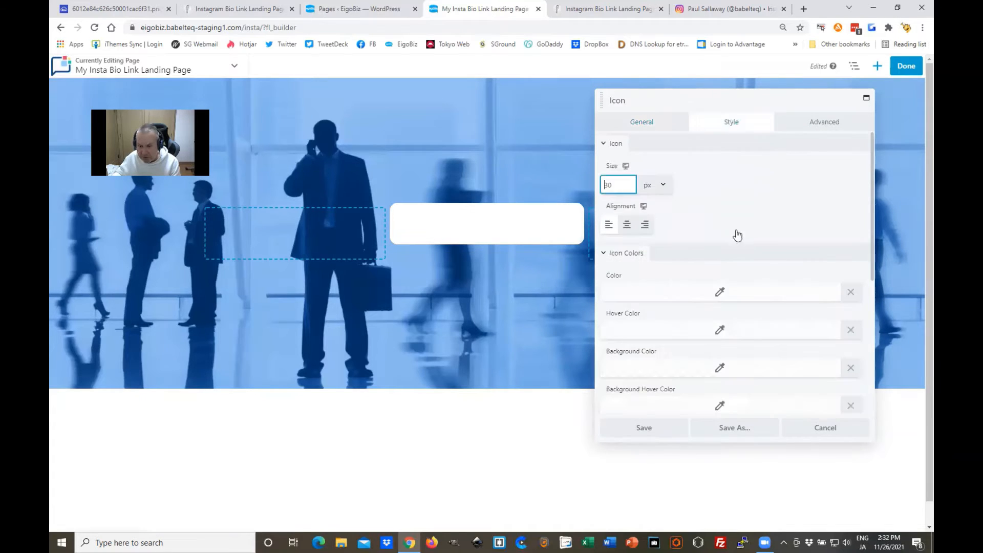
scroll(711, 216, "down", 1)
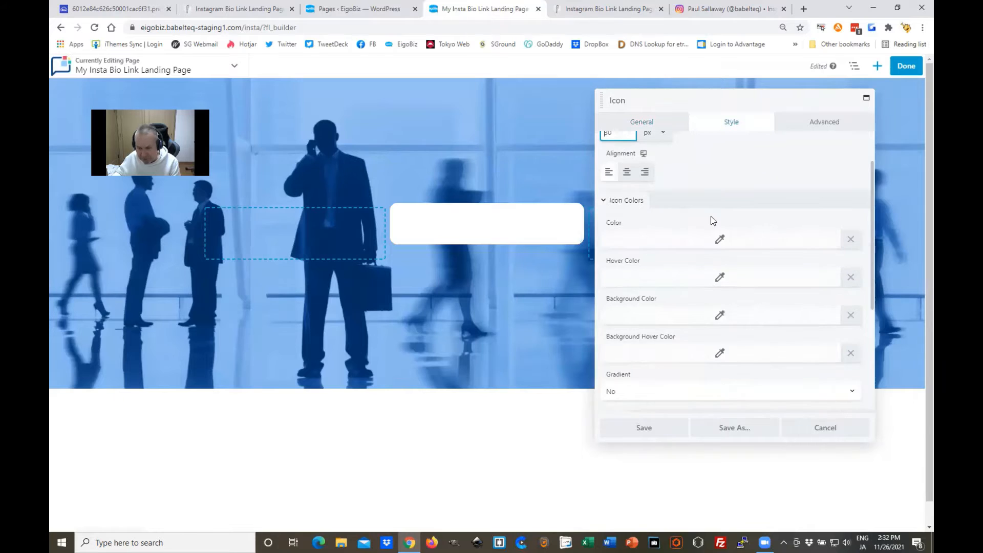
left_click(724, 243)
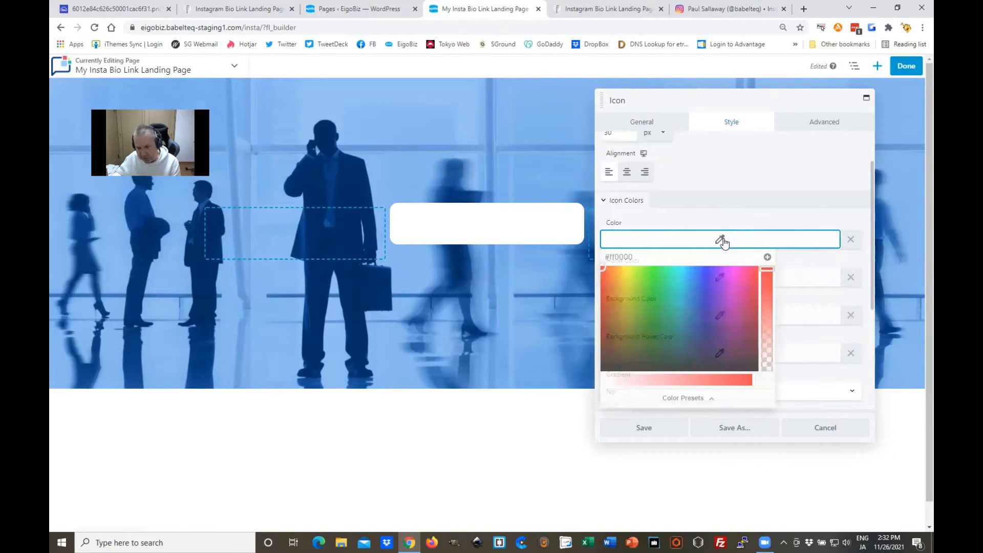
left_click(712, 399)
scroll(684, 335, "down", 1)
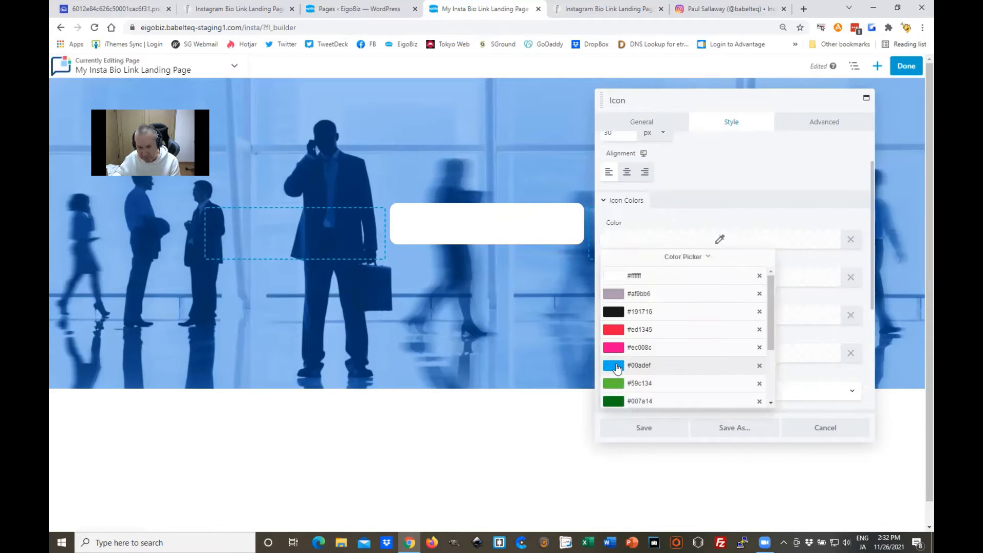
left_click(686, 366)
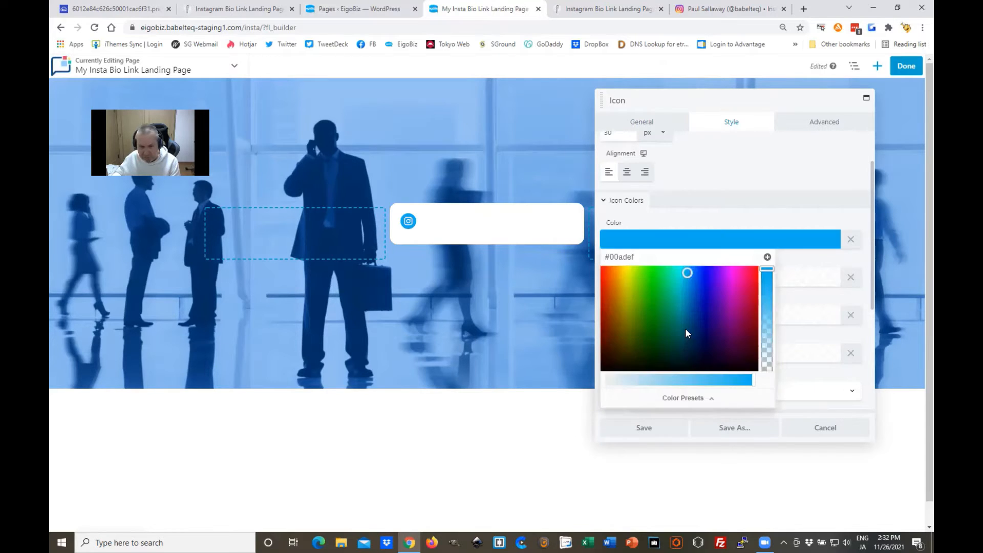
left_click(719, 220)
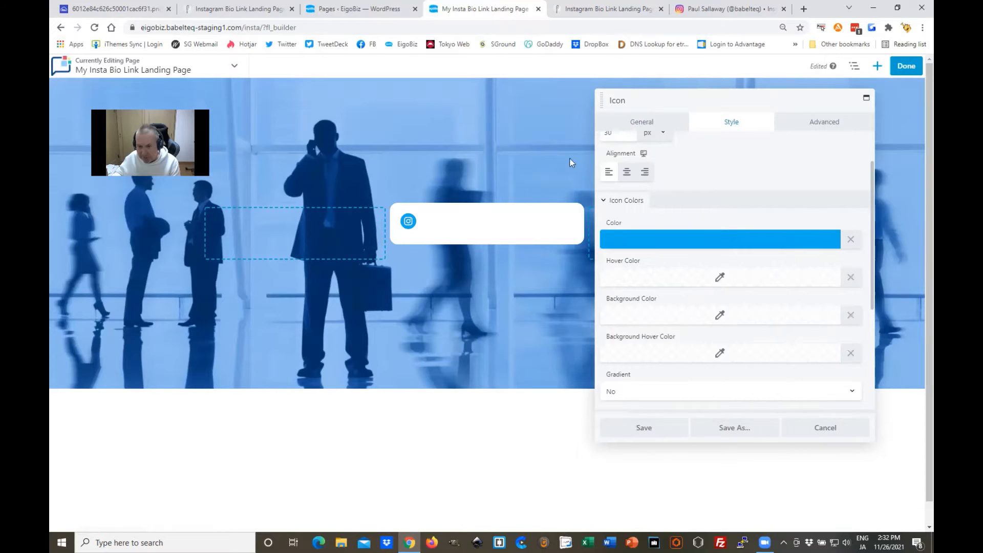
Center the Instagram icon in its column, set its size to 60 px, and save the icon settings
left_click(627, 177)
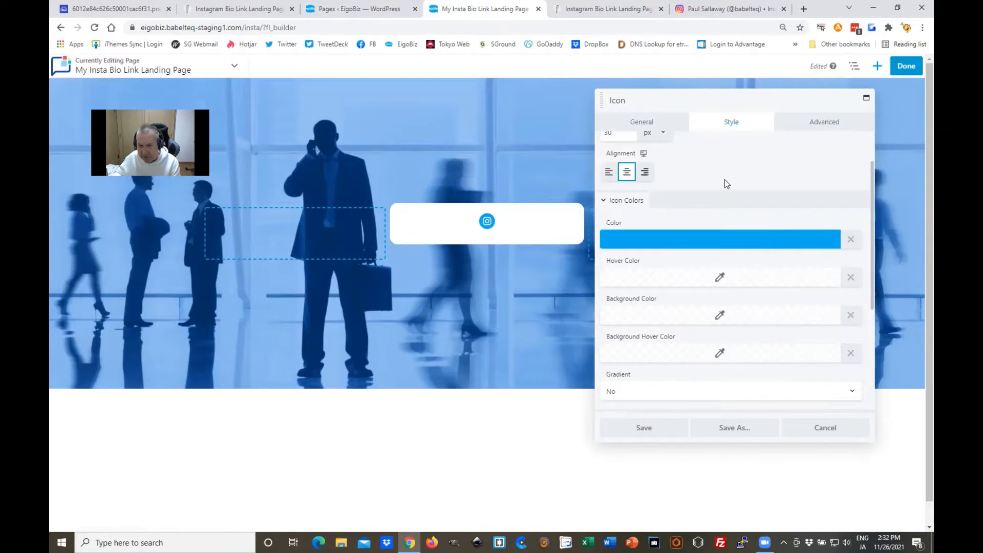
scroll(620, 205, "up", 1)
left_click(622, 185)
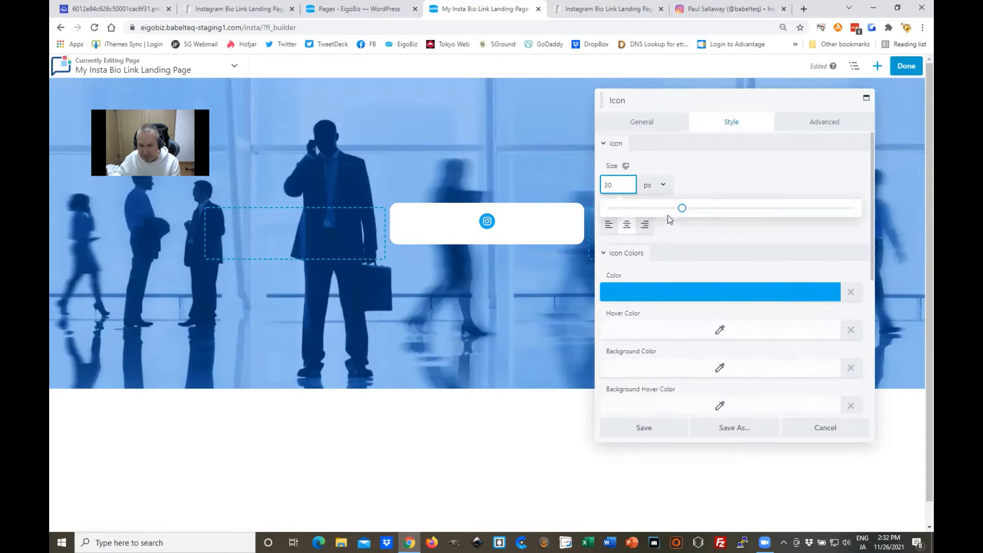
left_click(707, 209)
left_click(753, 208)
left_click(756, 208)
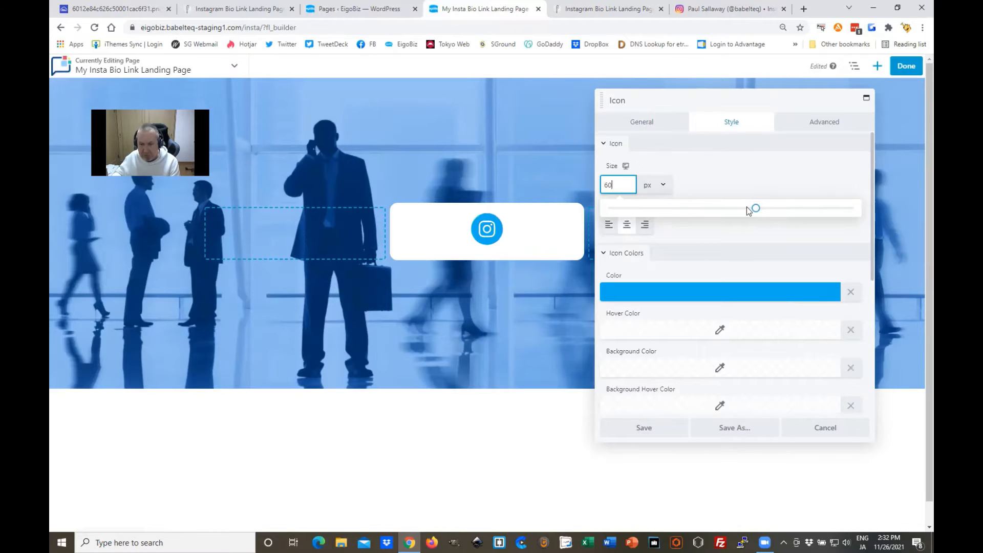
left_click(758, 170)
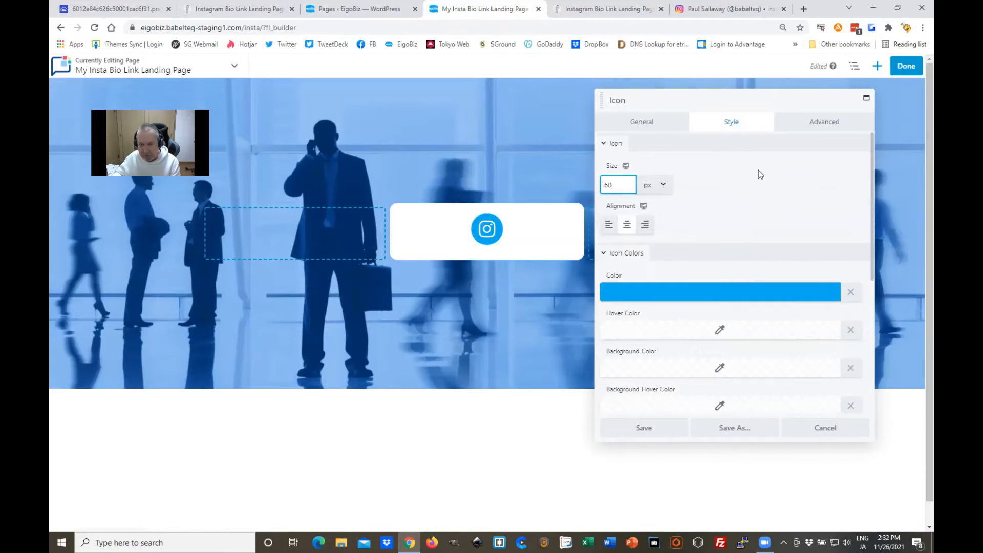
left_click(655, 429)
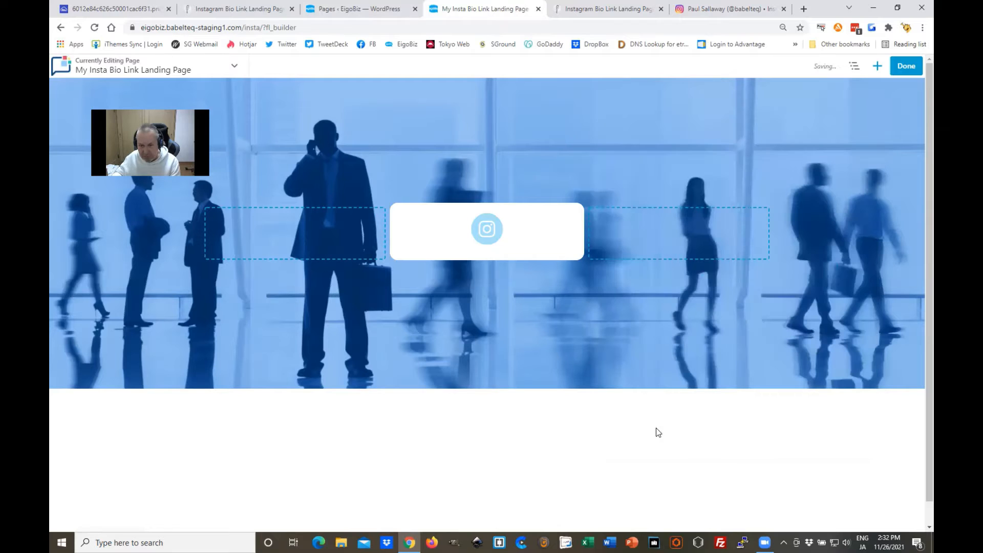
Check which module follows the icon on the sample page, and add a Photo module beneath the Instagram icon in the white column
left_click(609, 10)
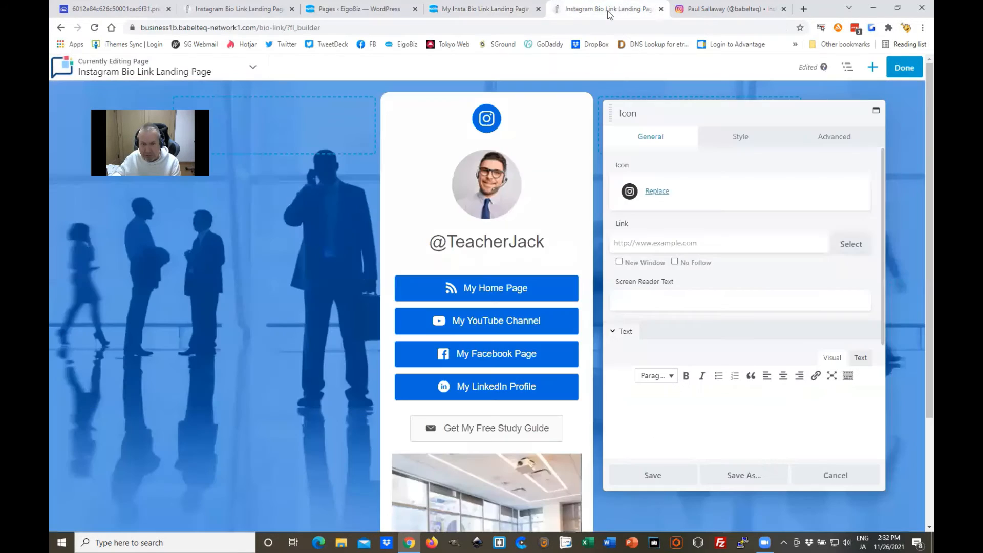
left_click(407, 14)
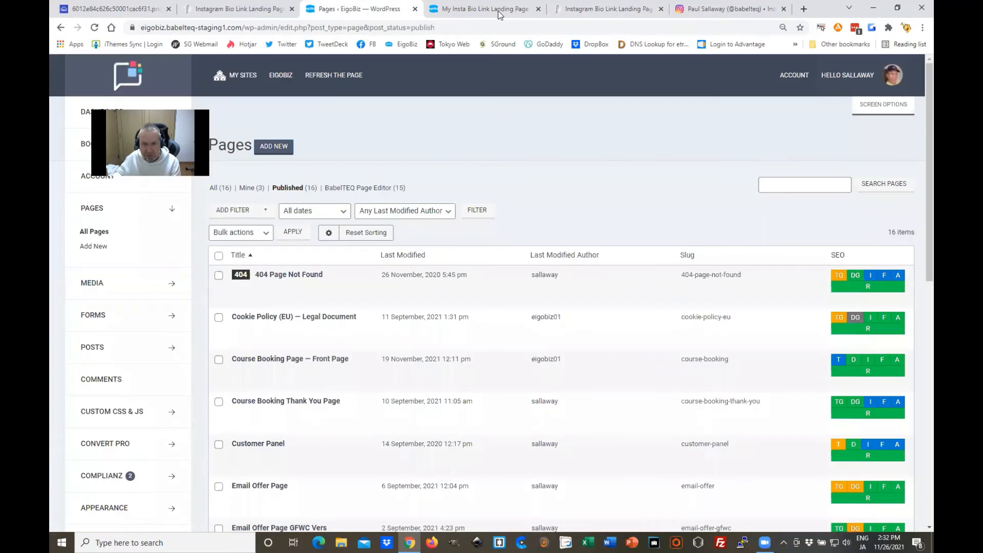
left_click(499, 14)
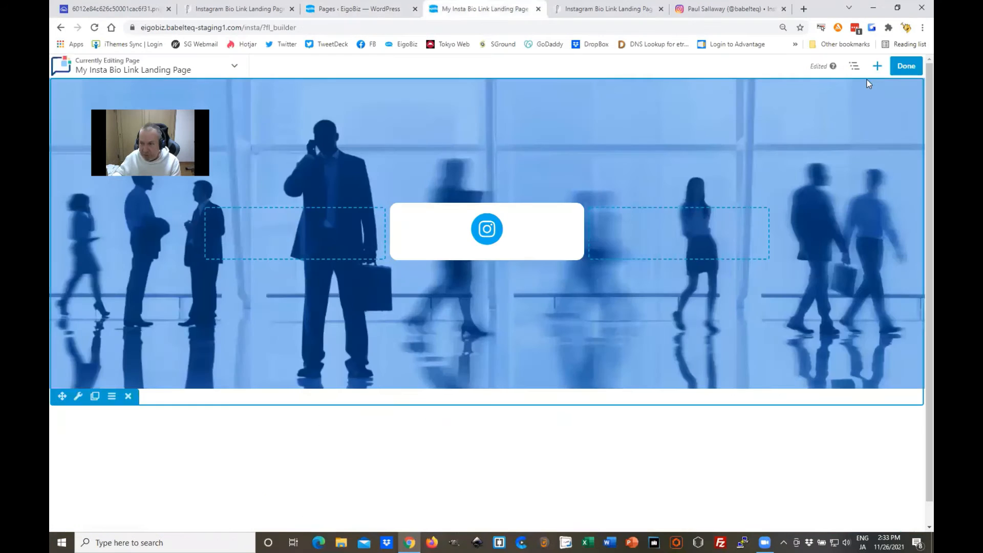
left_click(877, 66)
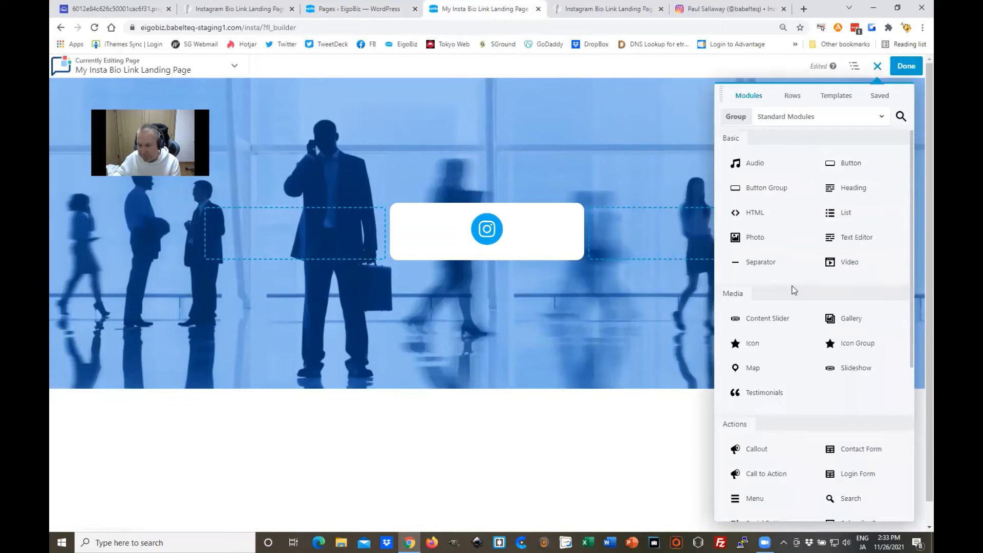
left_click_drag(626, 249, 506, 263)
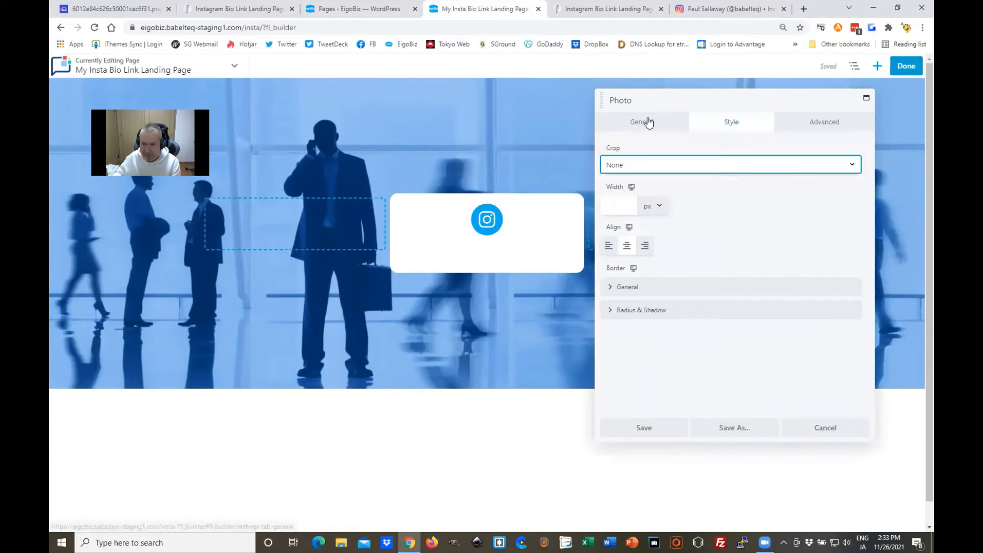
Choose the round portrait 1.png from the media library at full size (330 x 330), and save the photo settings
left_click(649, 123)
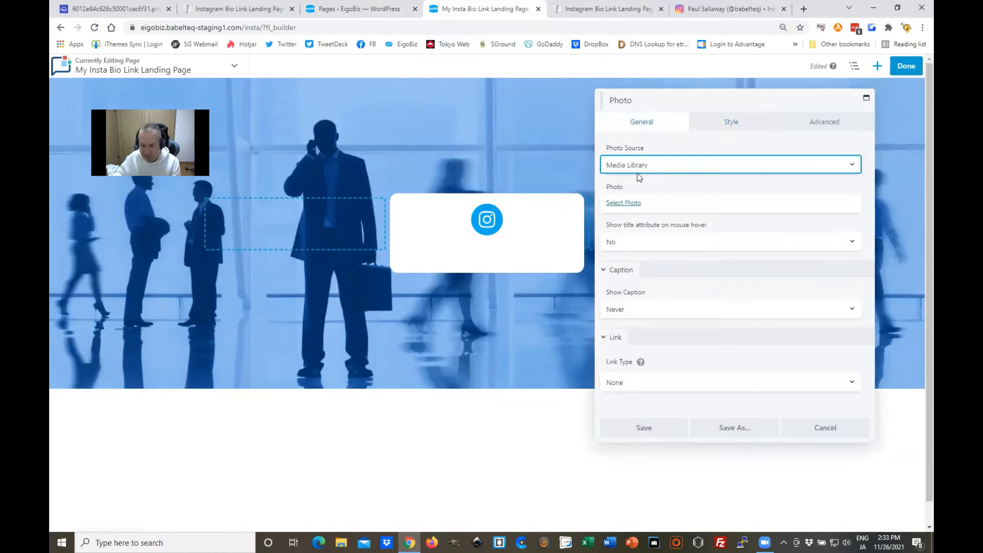
left_click(634, 205)
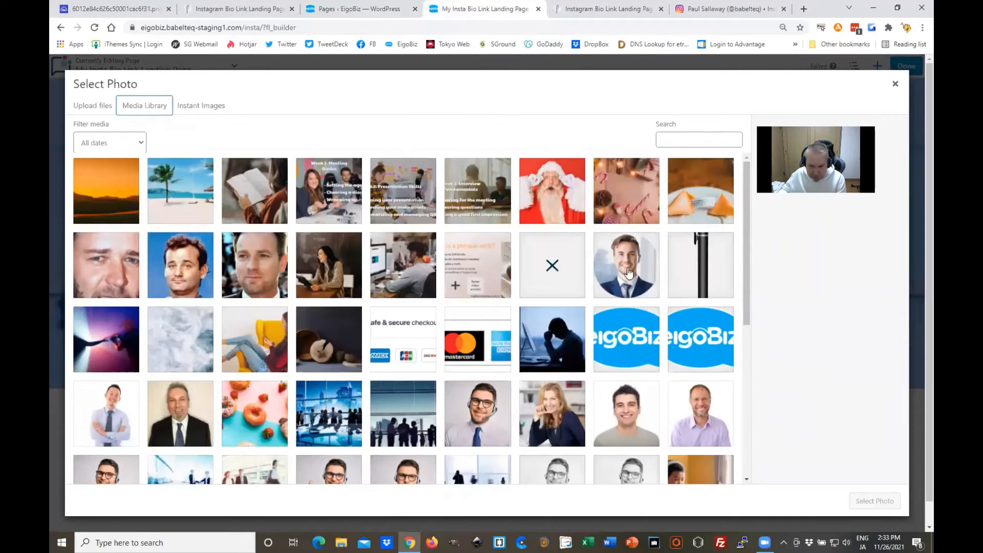
left_click(629, 272)
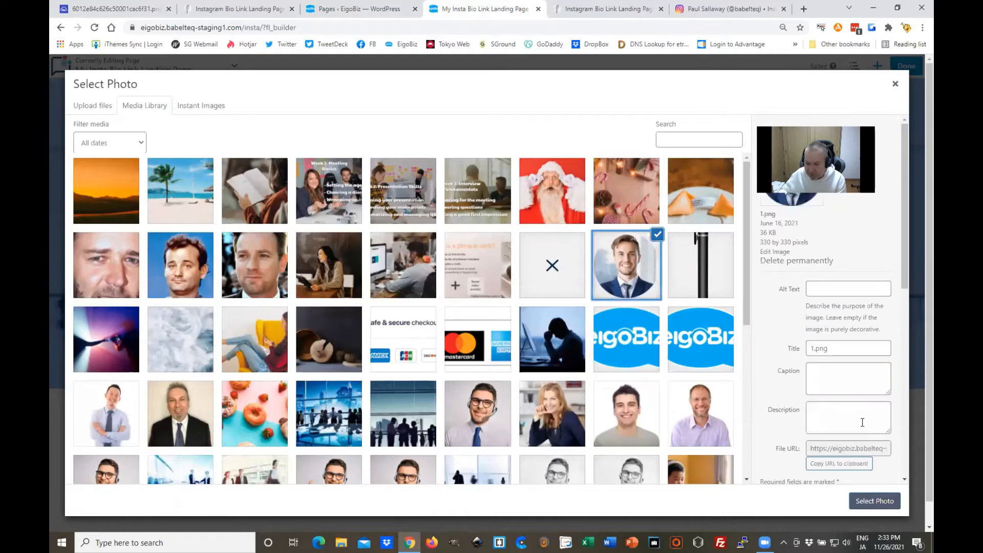
left_click(885, 505)
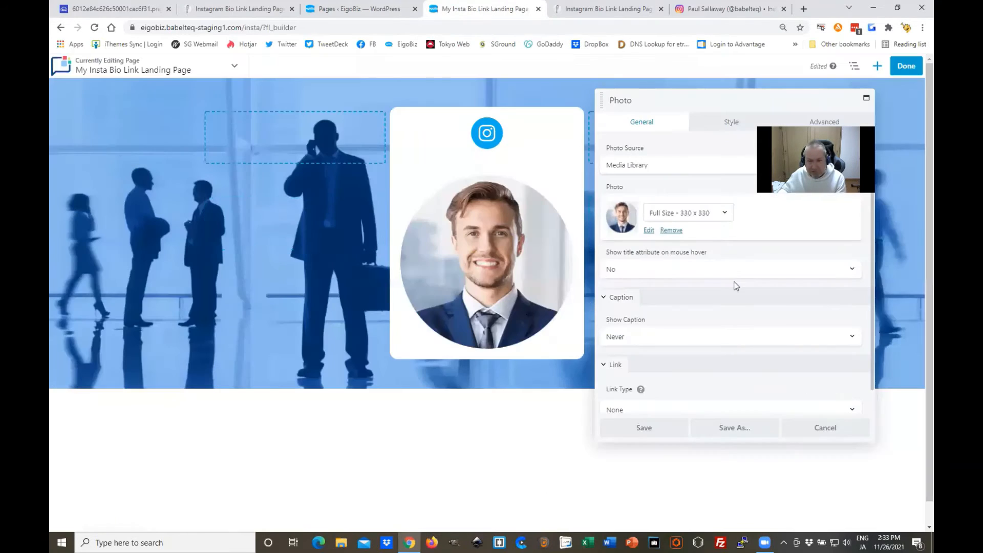
left_click(683, 214)
left_click(683, 214)
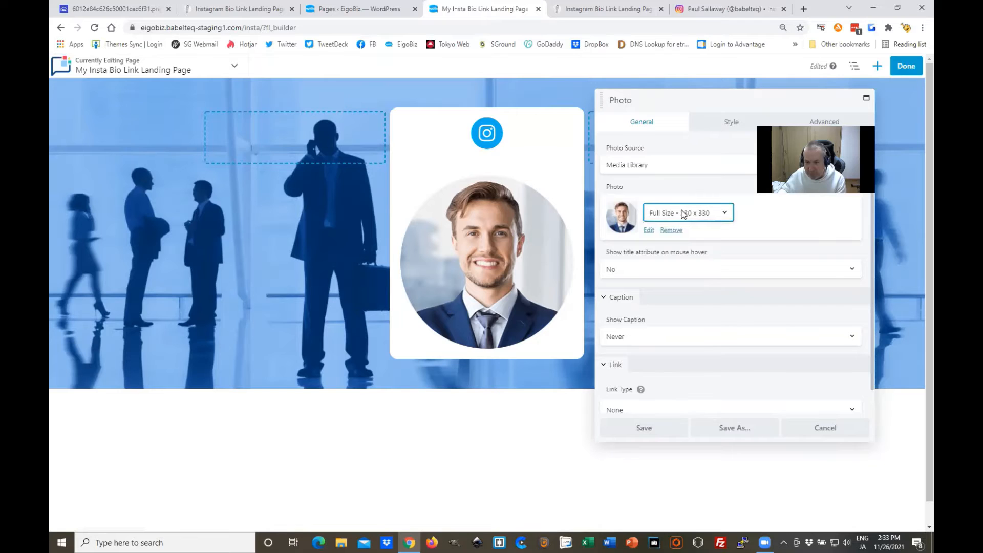
left_click(690, 188)
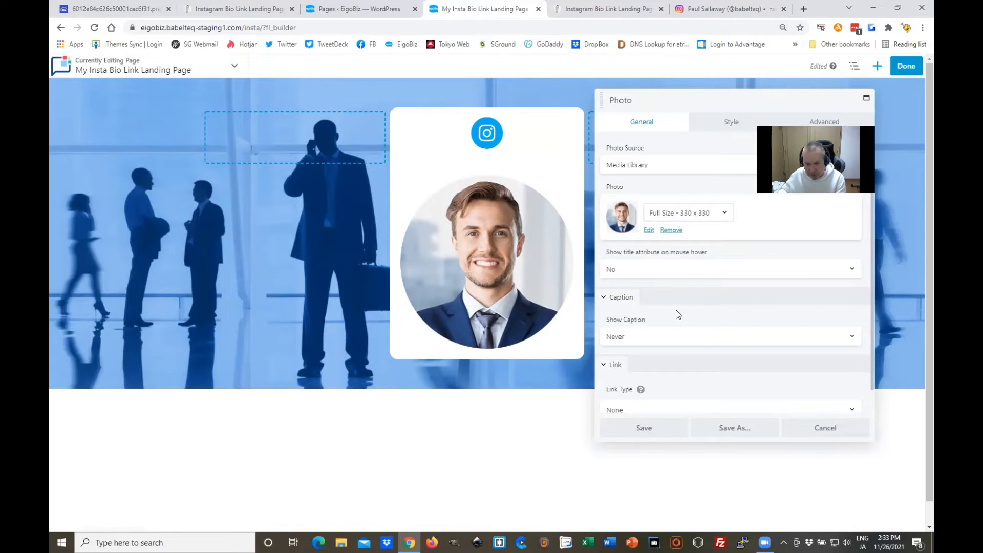
scroll(687, 326, "down", 1)
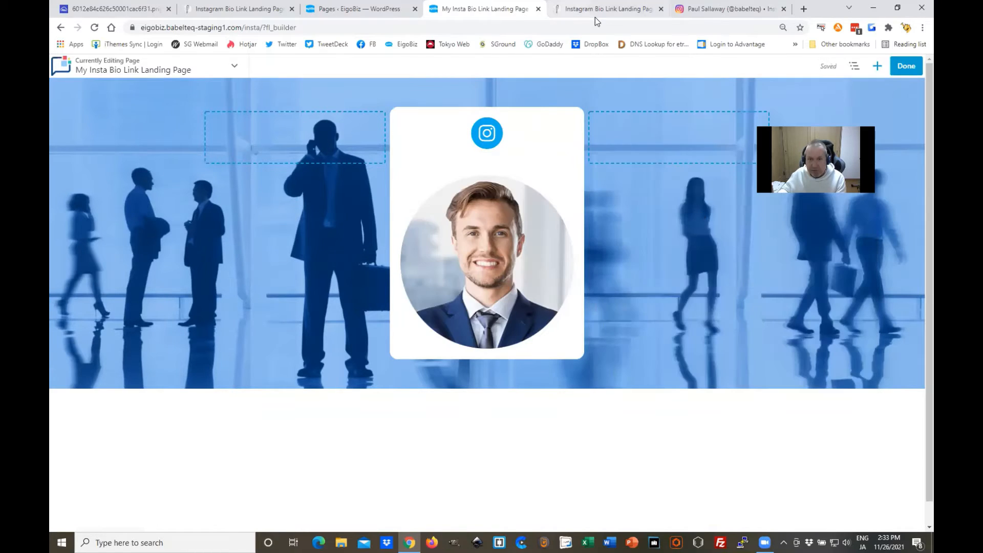
Check the photo's crop and width settings on the sample page, and set the portrait's width to 180 px on the landing page
left_click(601, 11)
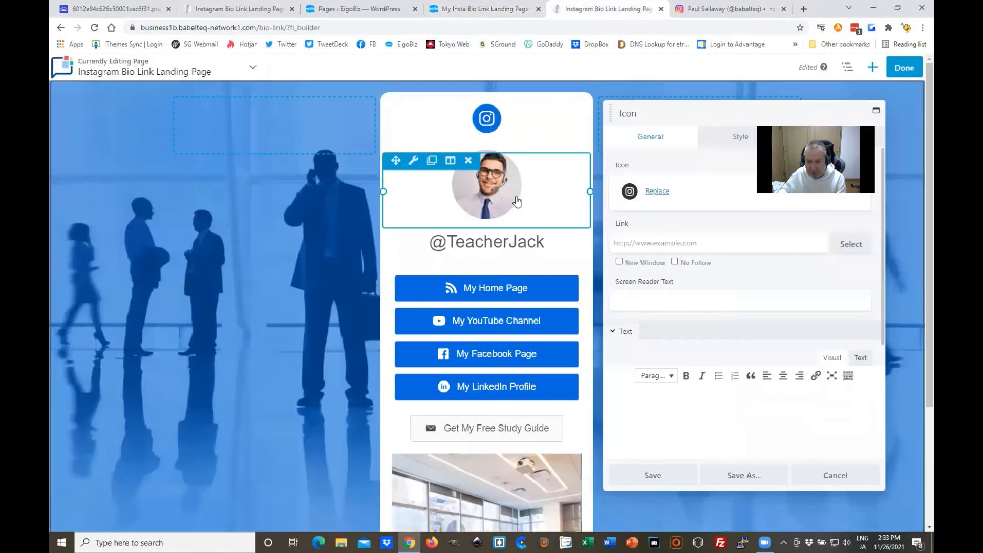
left_click(518, 201)
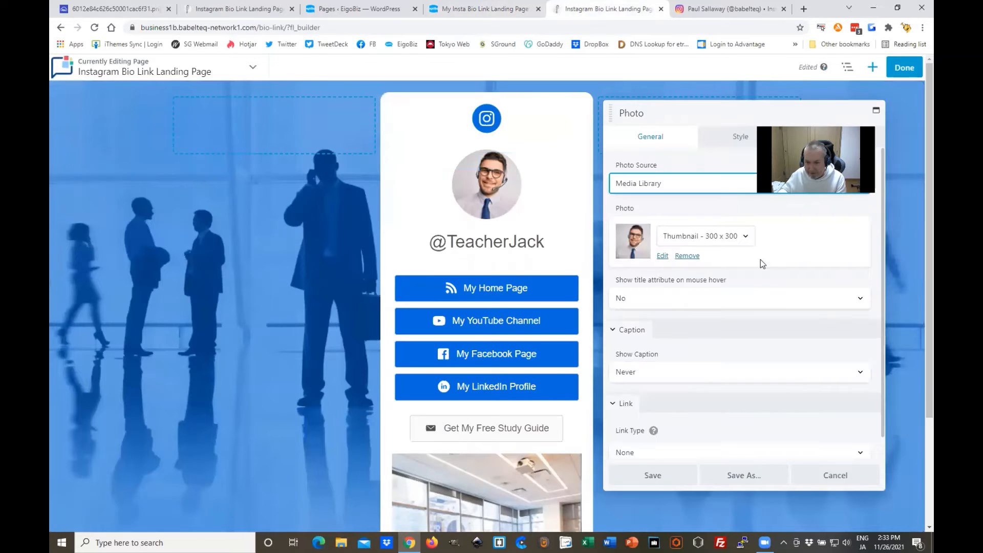
left_click(735, 145)
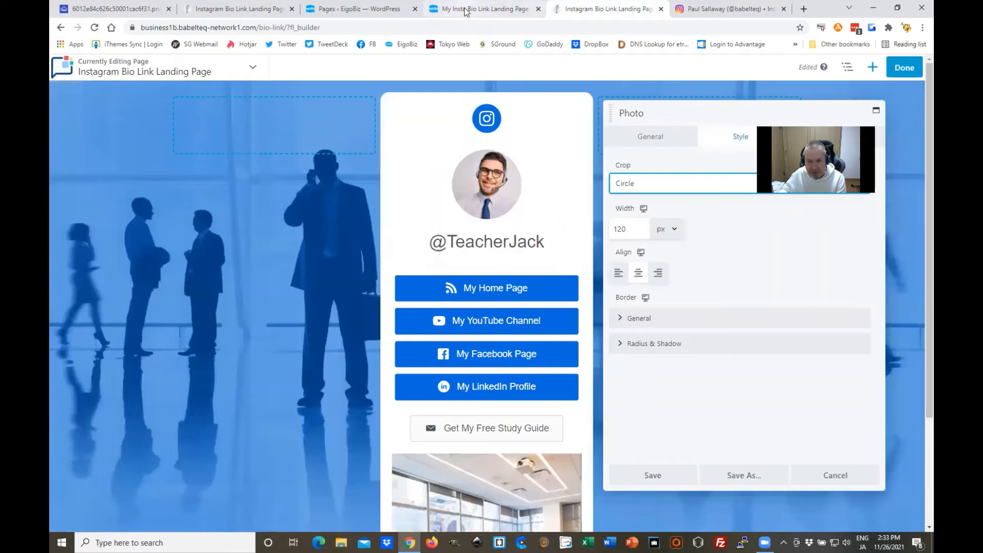
left_click(466, 12)
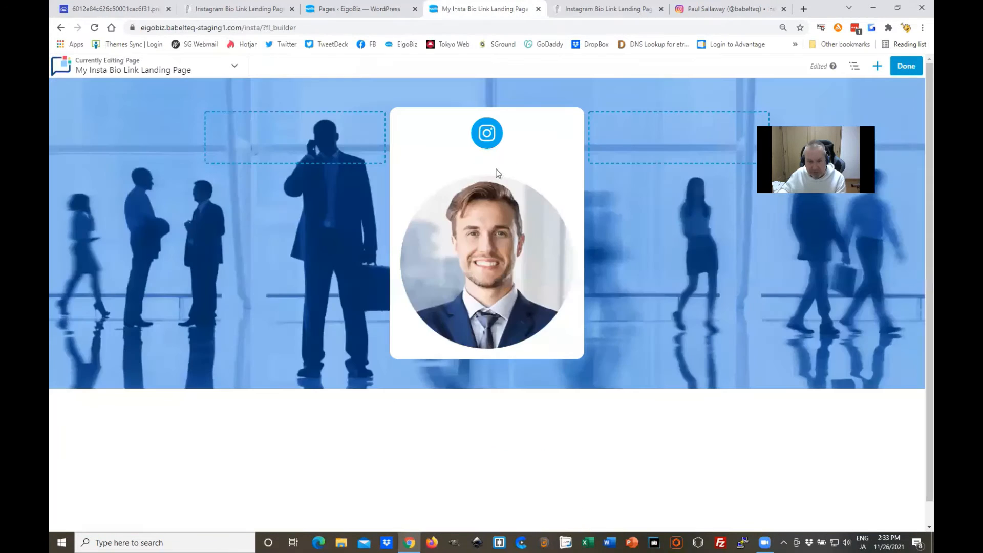
left_click(516, 240)
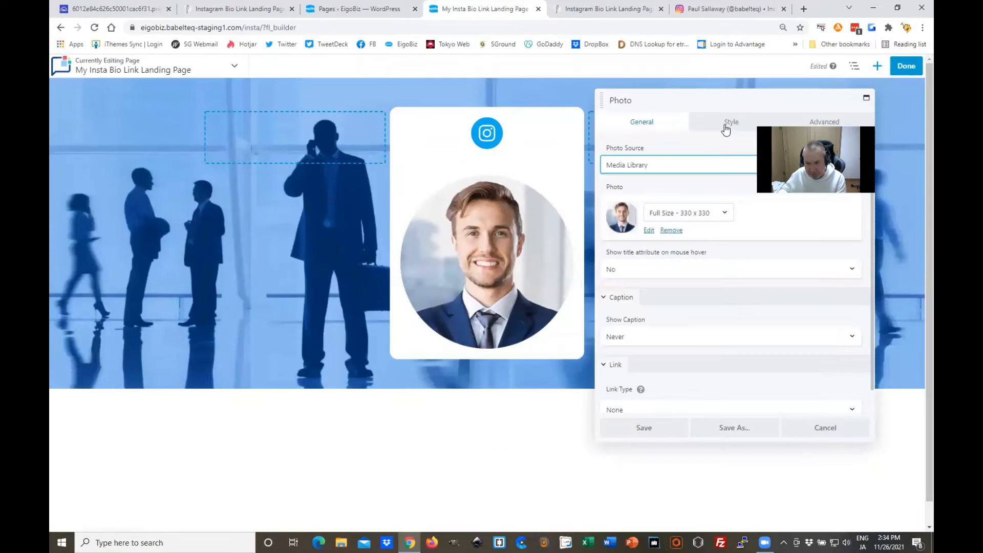
left_click(727, 123)
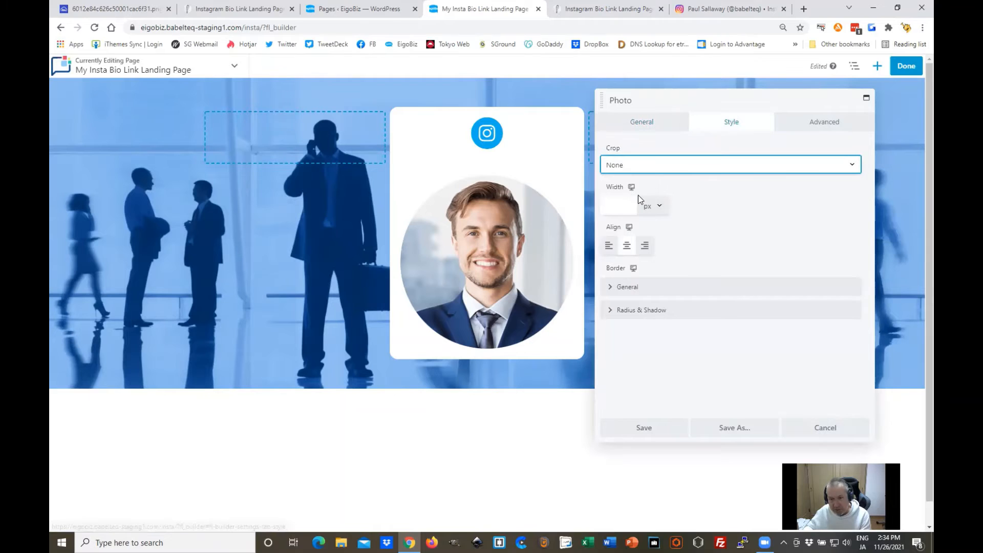
left_click(620, 206)
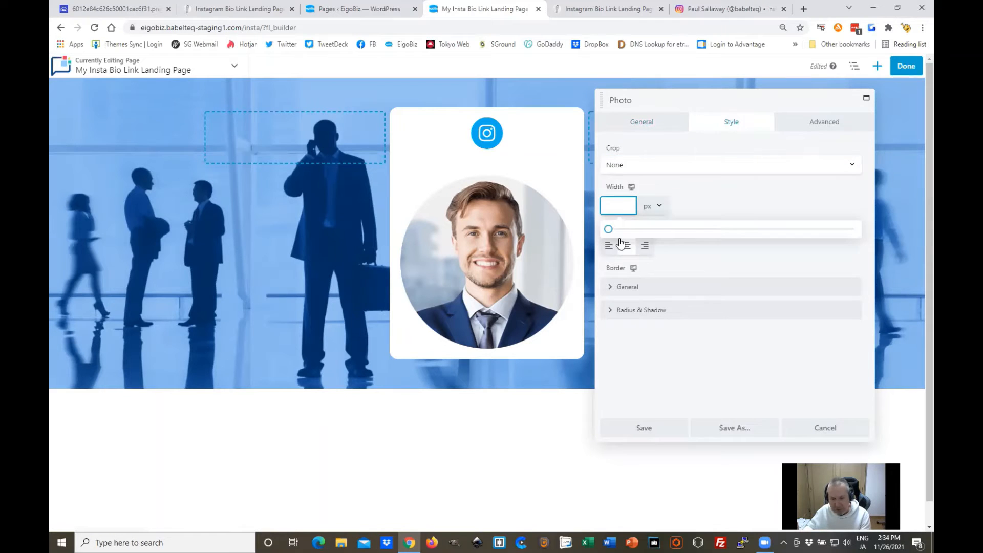
left_click_drag(609, 230, 653, 235)
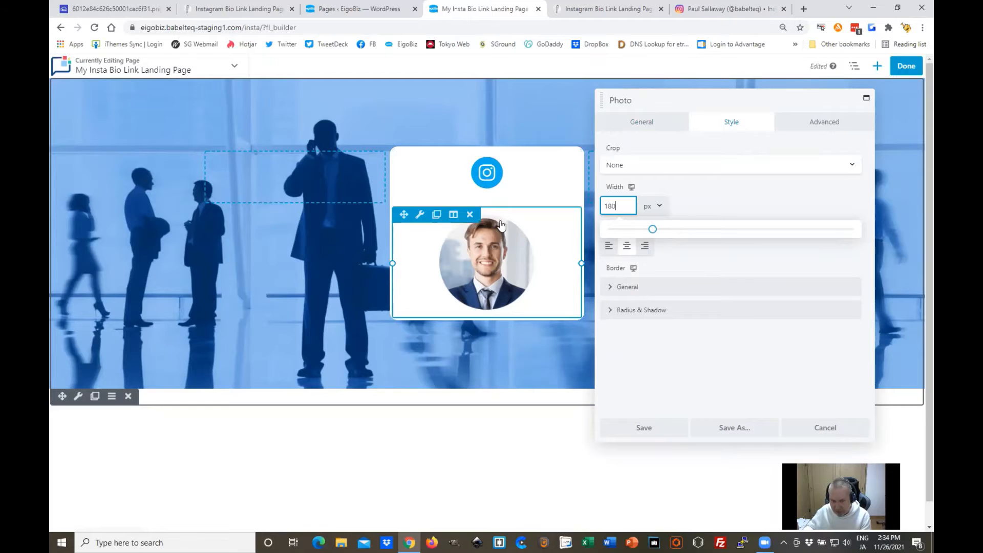
Set the portrait's top margin to 0 px and save the photo settings
left_click(816, 130)
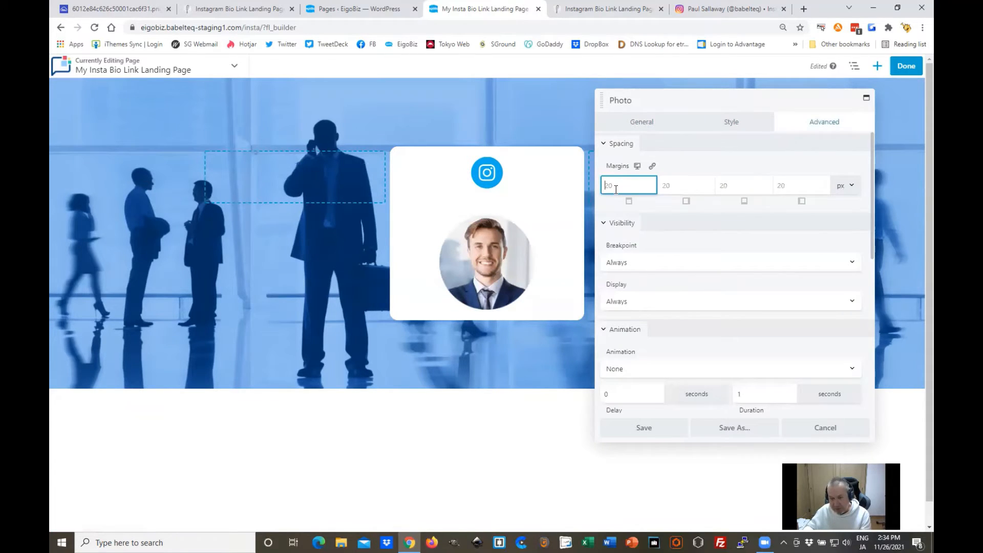
left_click(616, 190)
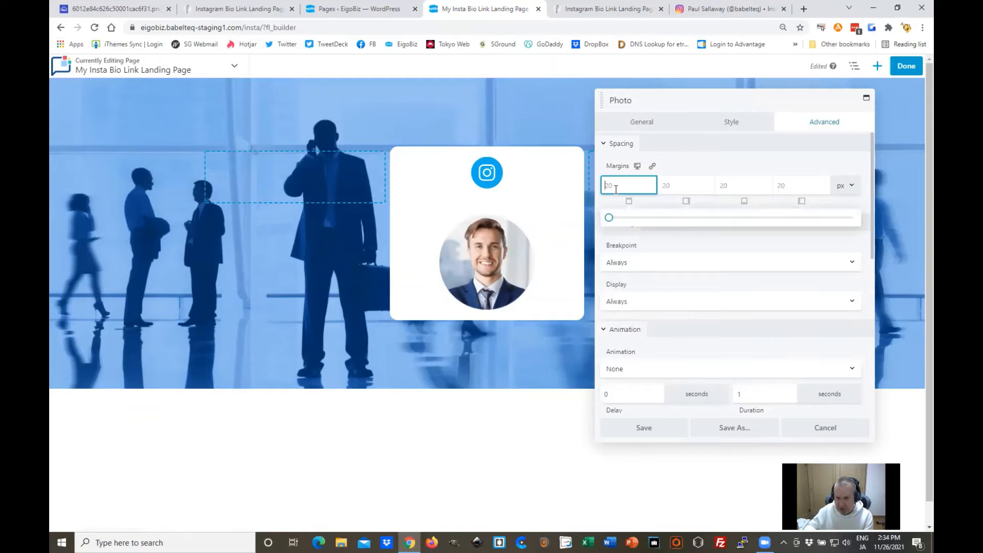
type("0")
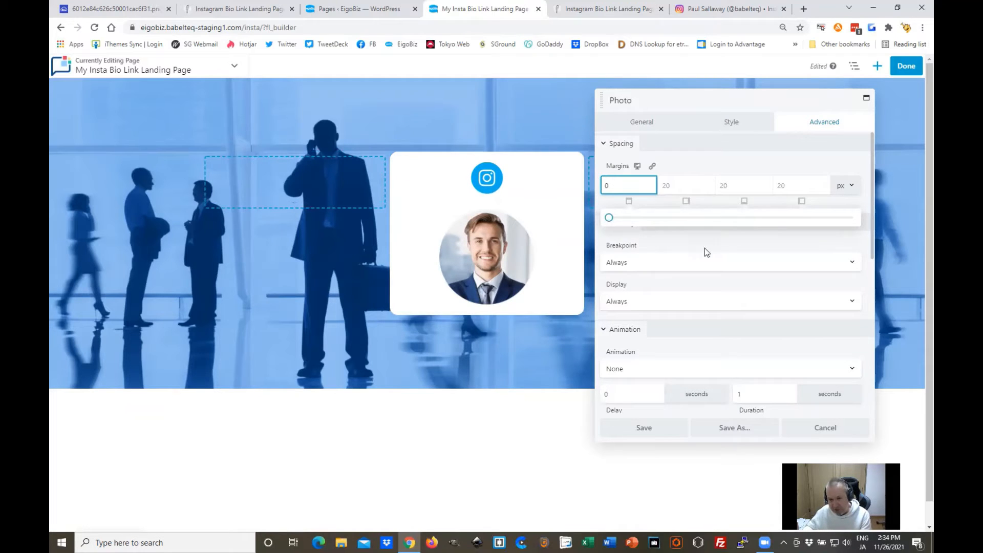
left_click(651, 429)
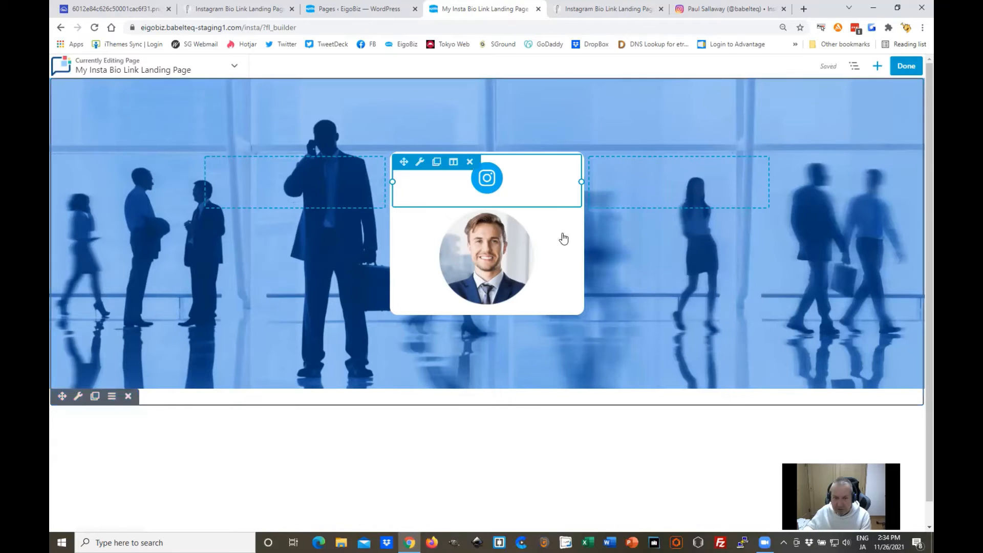
Check which module follows the photo on the sample page, and add a Heading module beneath the portrait in the white column
left_click(608, 11)
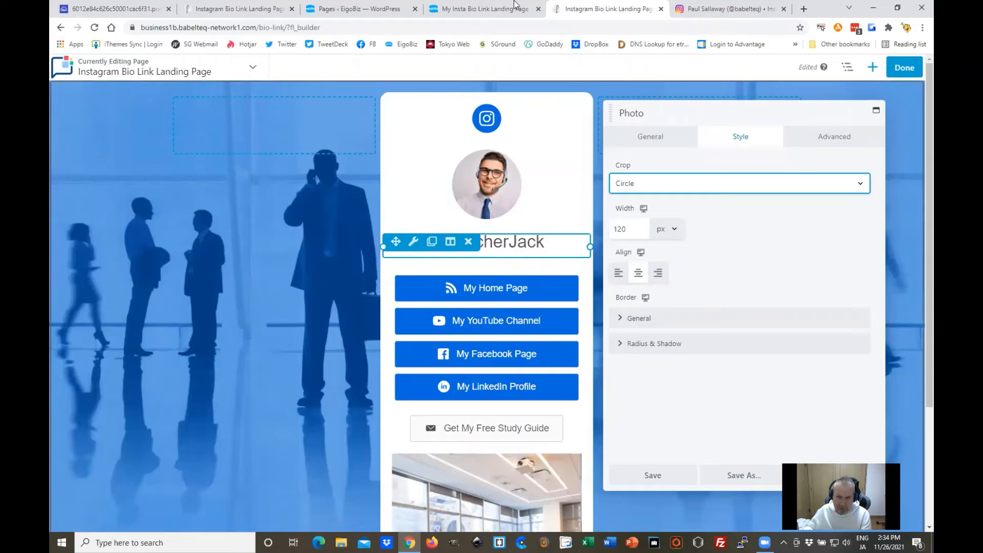
left_click(485, 9)
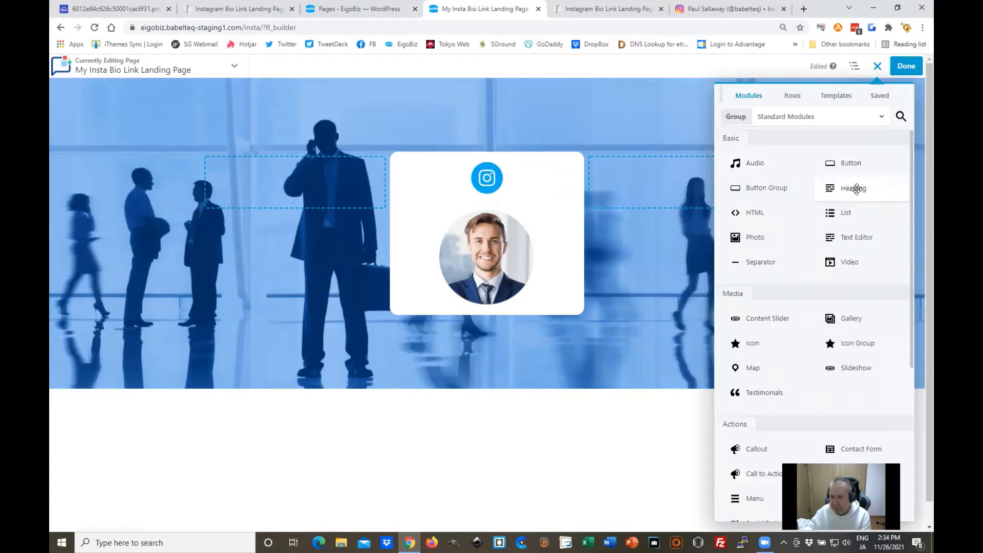
left_click_drag(856, 190, 482, 323)
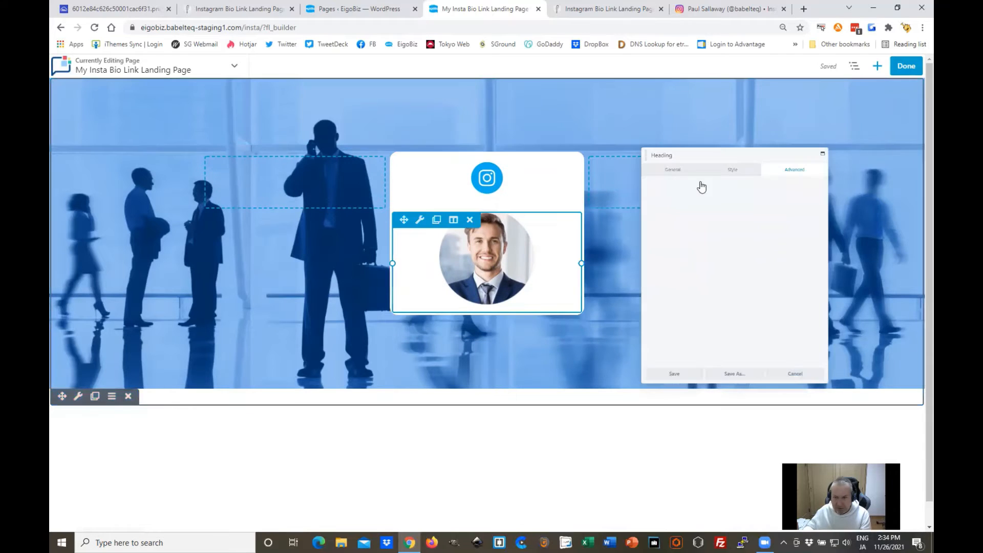
left_click(645, 123)
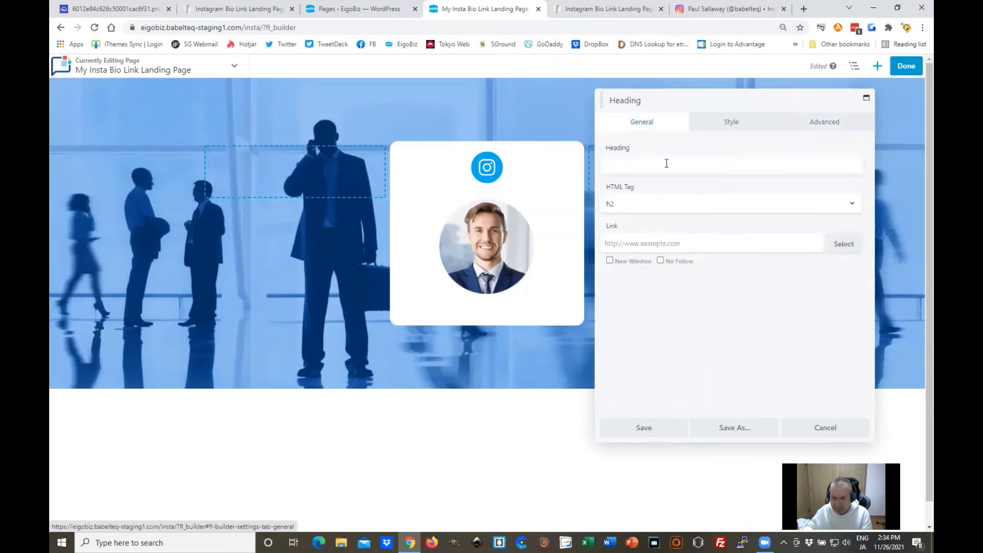
left_click(674, 172)
type("@")
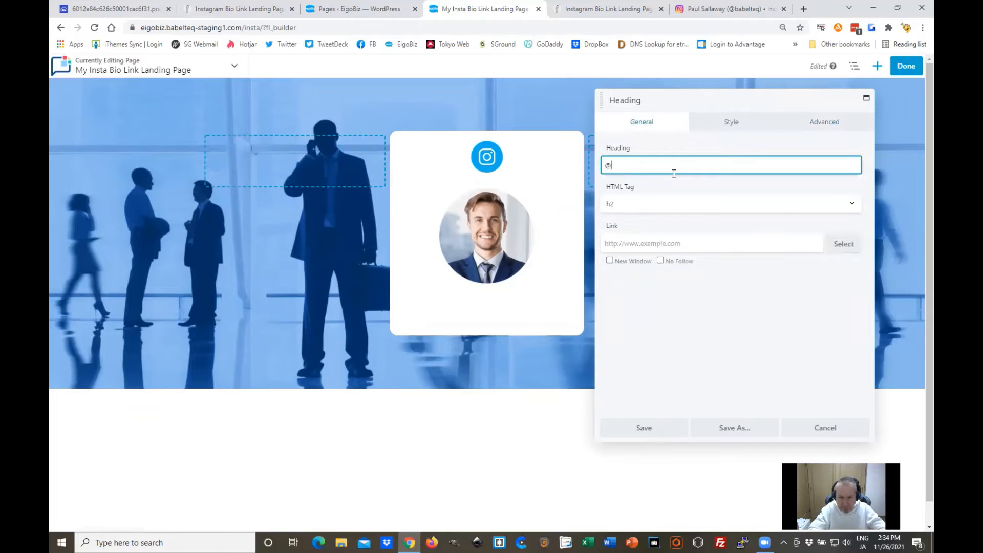
type("Teacher")
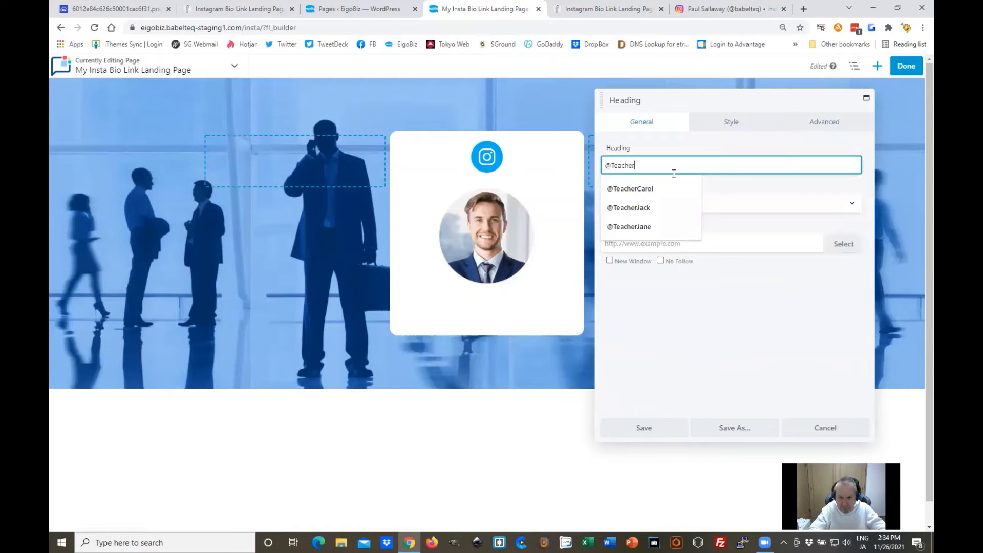
type("Bob")
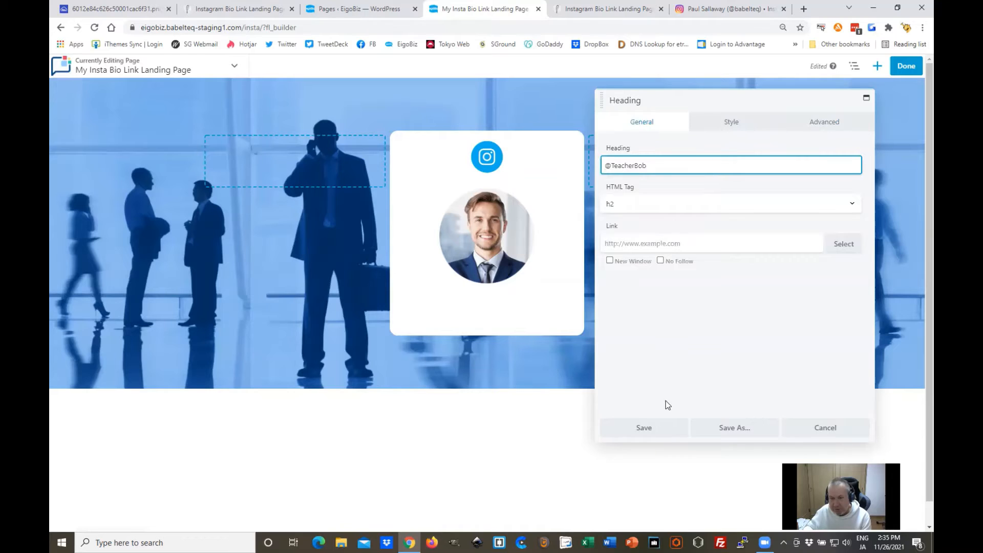
Set the heading's color to the dark preset #191716 with its opacity lowered to 0.75
left_click(731, 122)
left_click(721, 165)
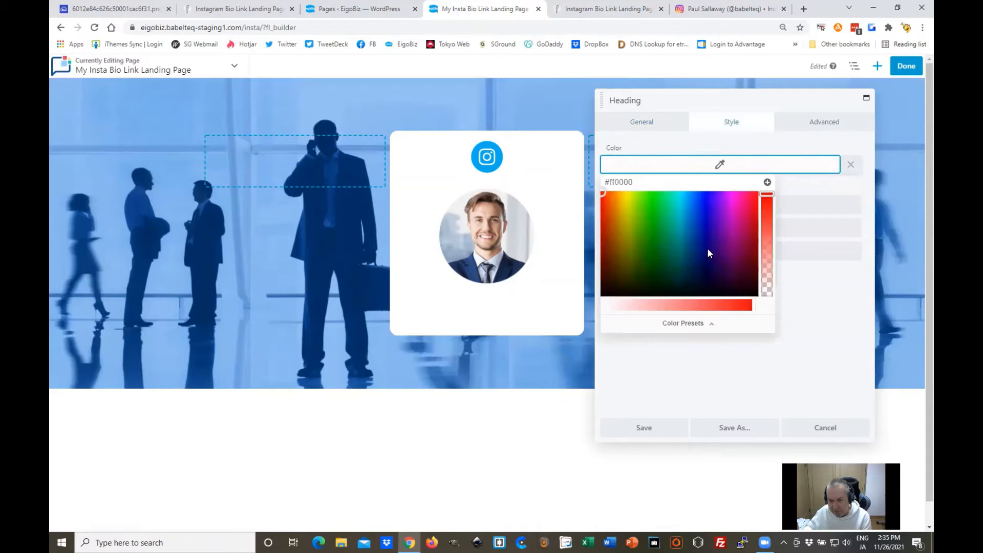
left_click(683, 323)
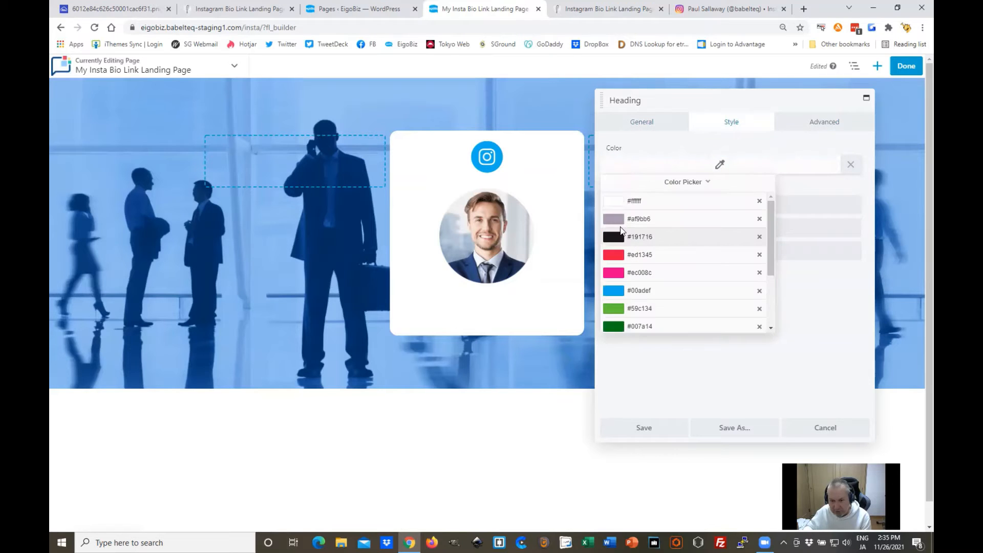
left_click(620, 237)
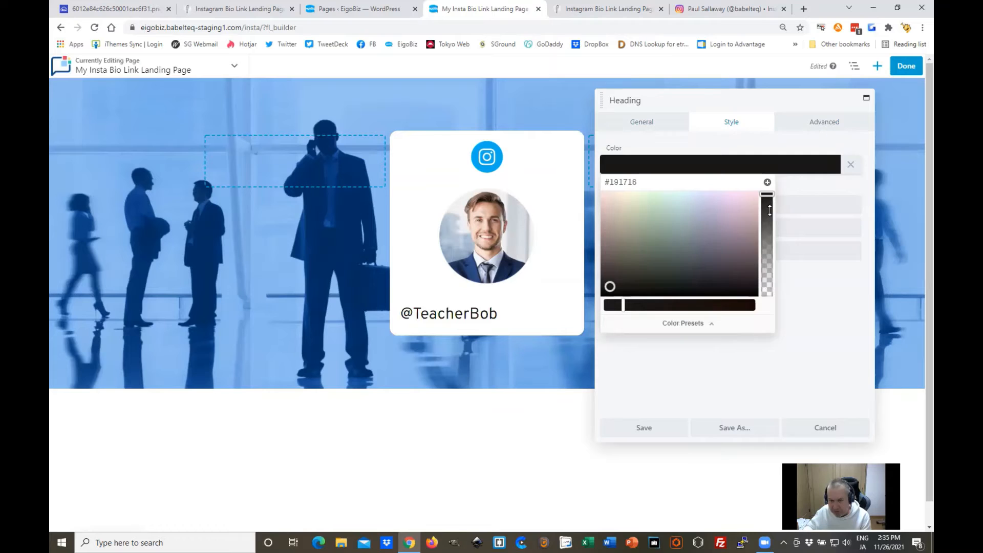
mouse_move(769, 234)
left_mouse_down()
mouse_move(767, 209)
mouse_move(767, 222)
left_mouse_up()
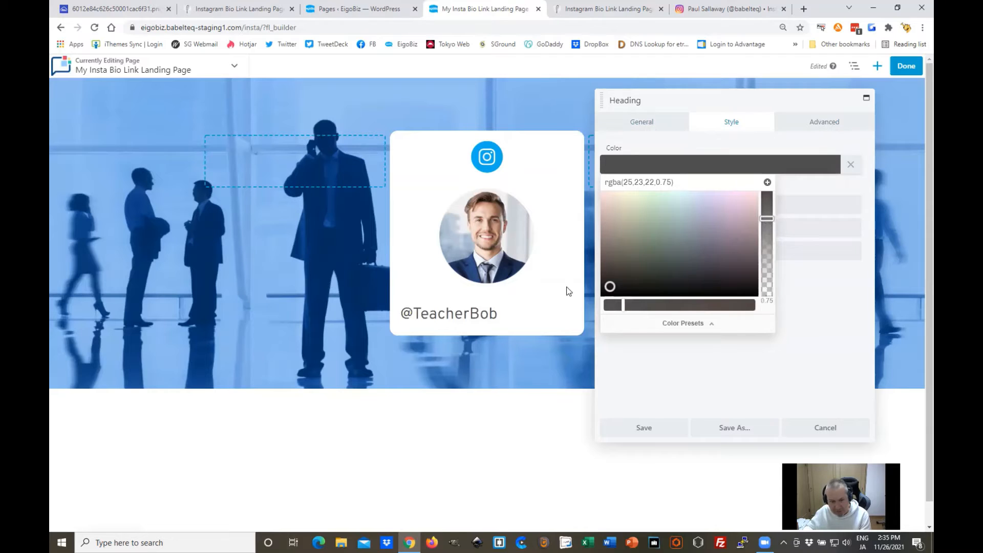
left_click(797, 137)
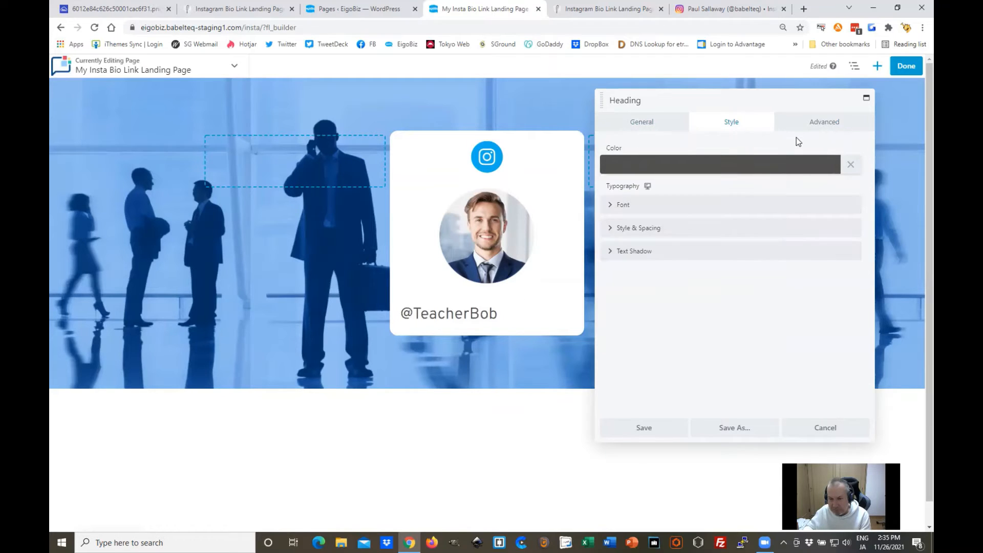
Center the heading in its column, set its top margin to 0 px, and save the heading settings
left_click(721, 204)
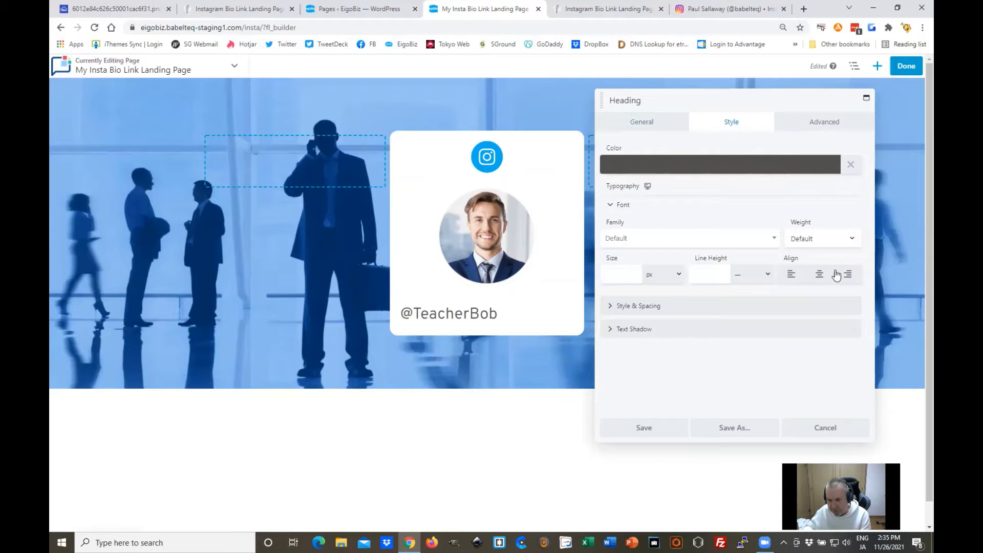
left_click(820, 275)
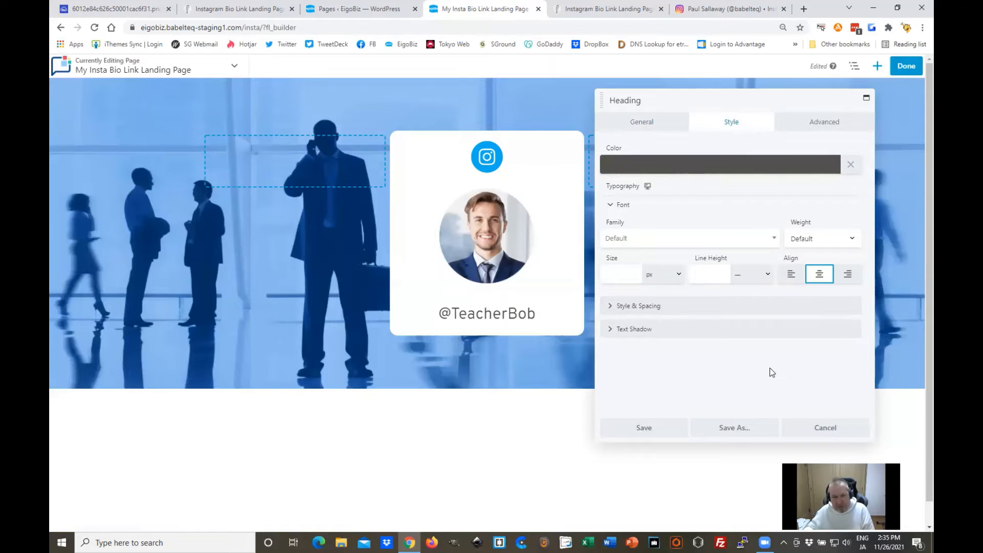
left_click(813, 126)
left_click(616, 187)
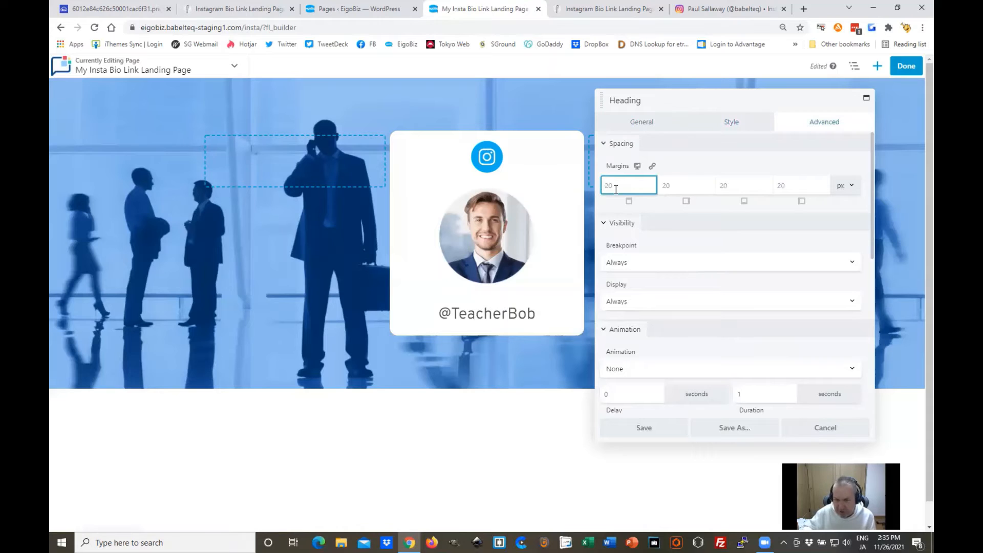
type("0")
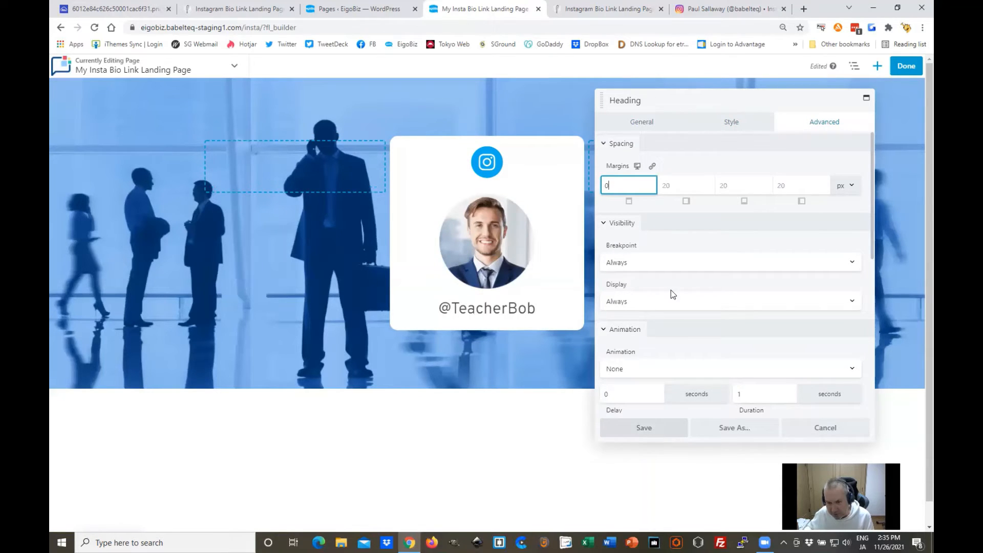
key("Return")
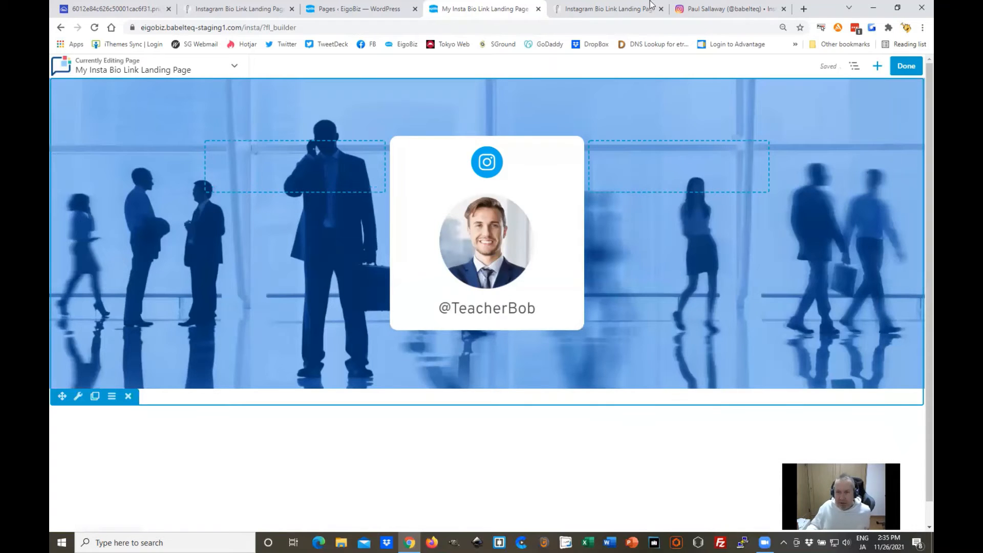
Check the link buttons on the sample page, search the modules for "button", and add a Button Group beneath the heading with its button list open
left_click(603, 10)
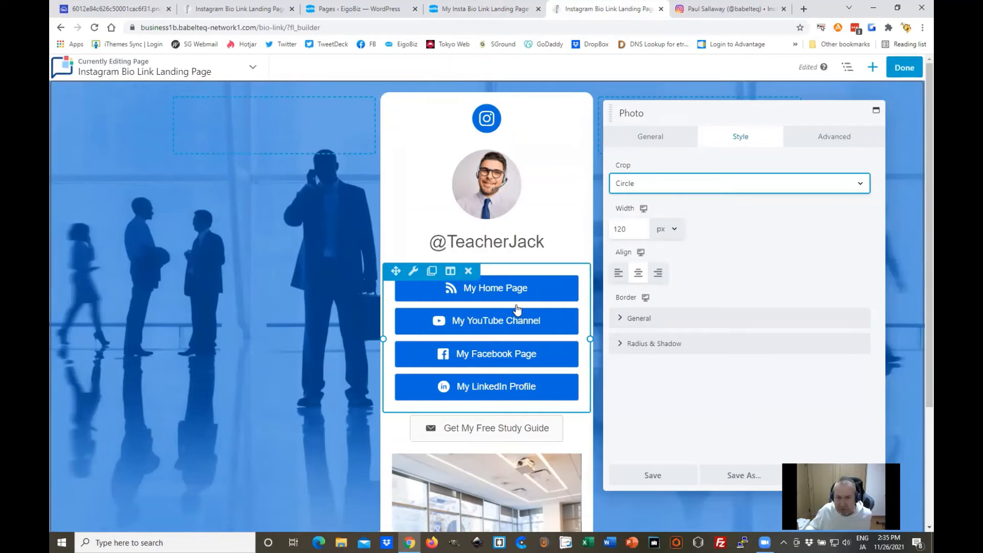
left_click(485, 10)
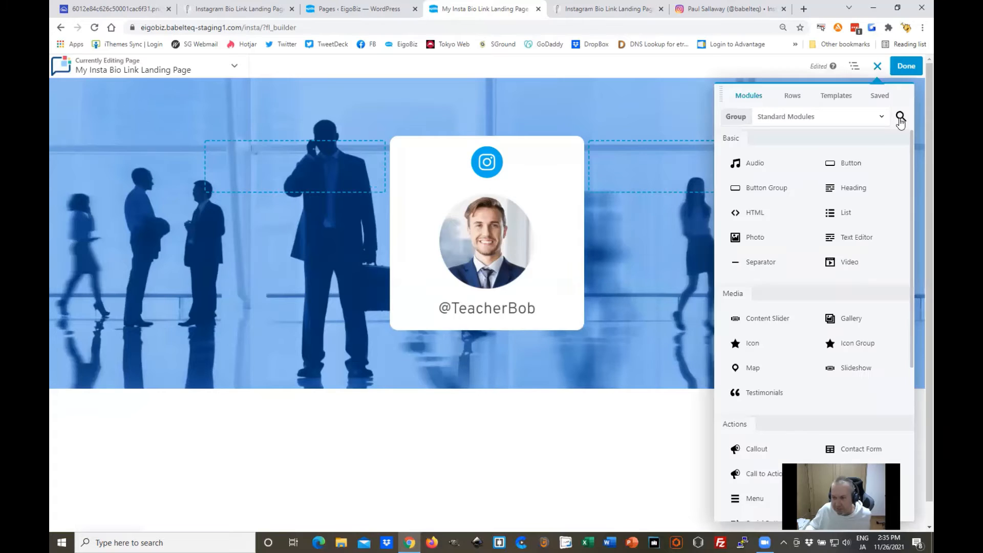
left_click(901, 118)
type("b")
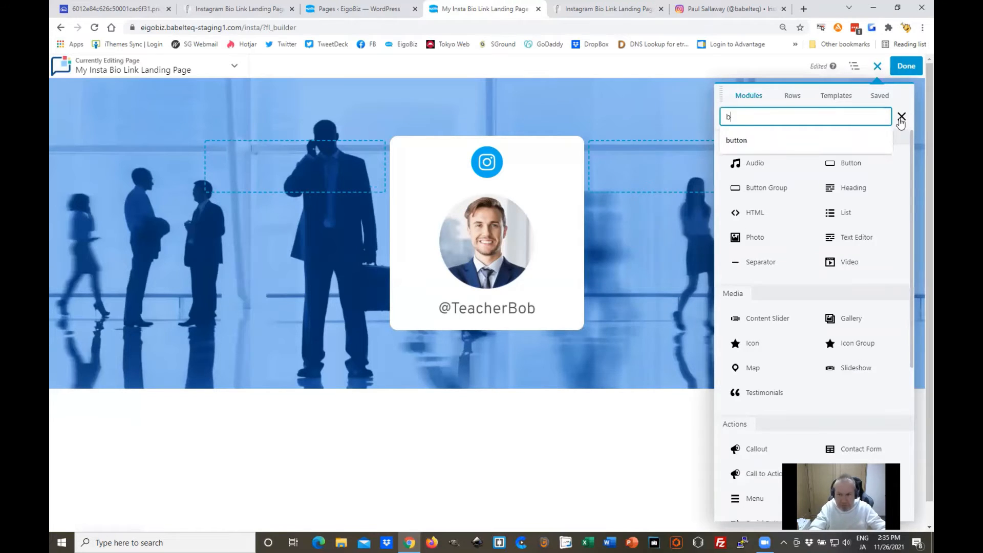
type("utton")
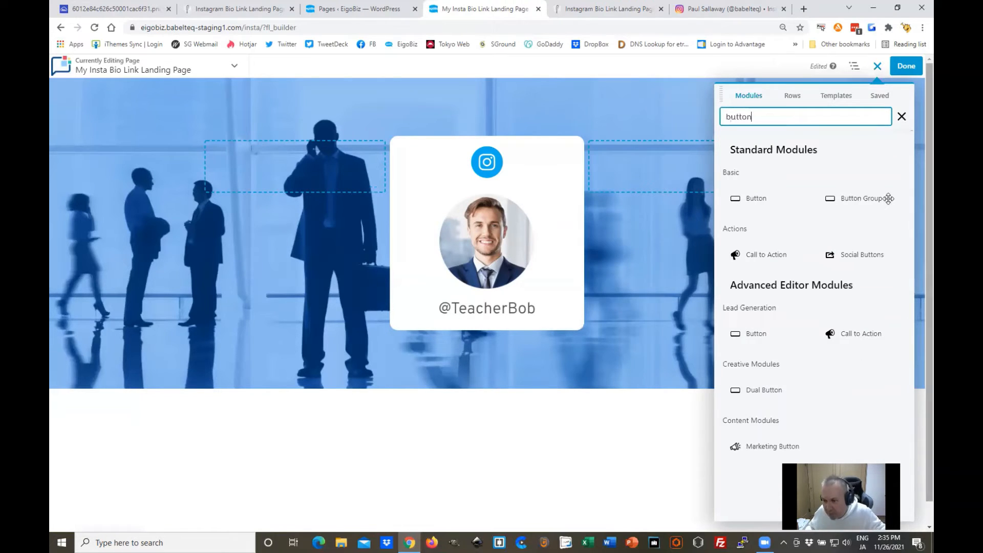
left_click_drag(870, 199, 520, 334)
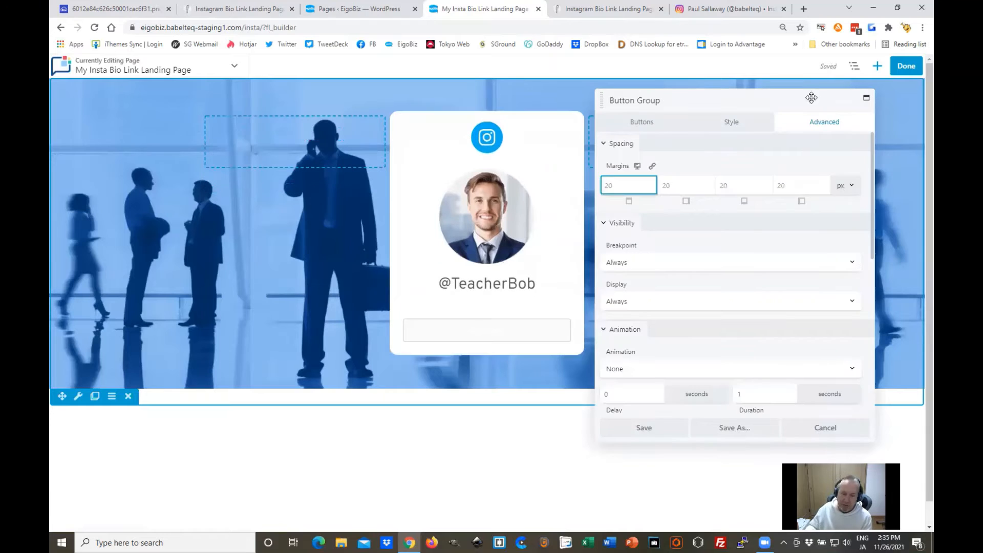
left_click(643, 123)
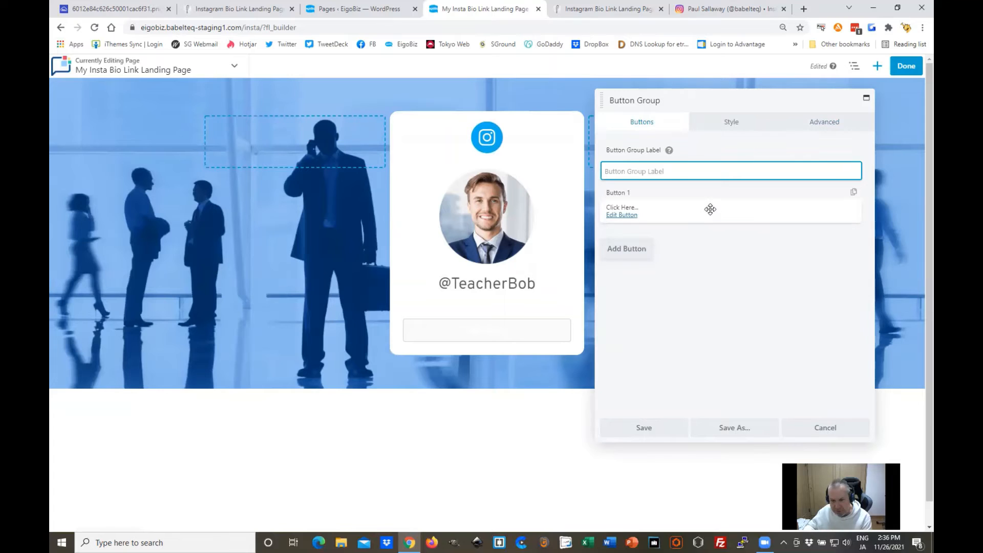
Edit the group's first button and replace its placeholder text with Home Page
left_click(628, 216)
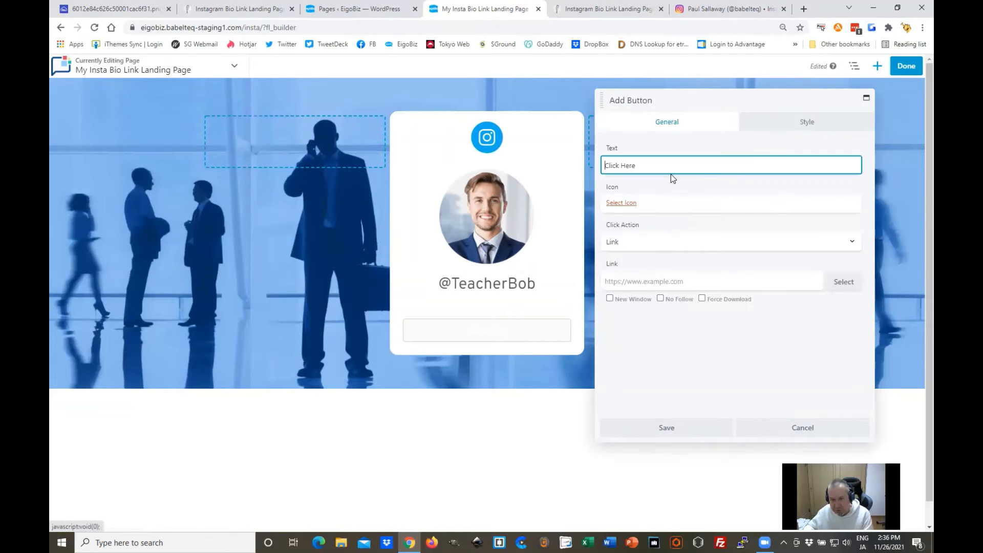
type("Ho")
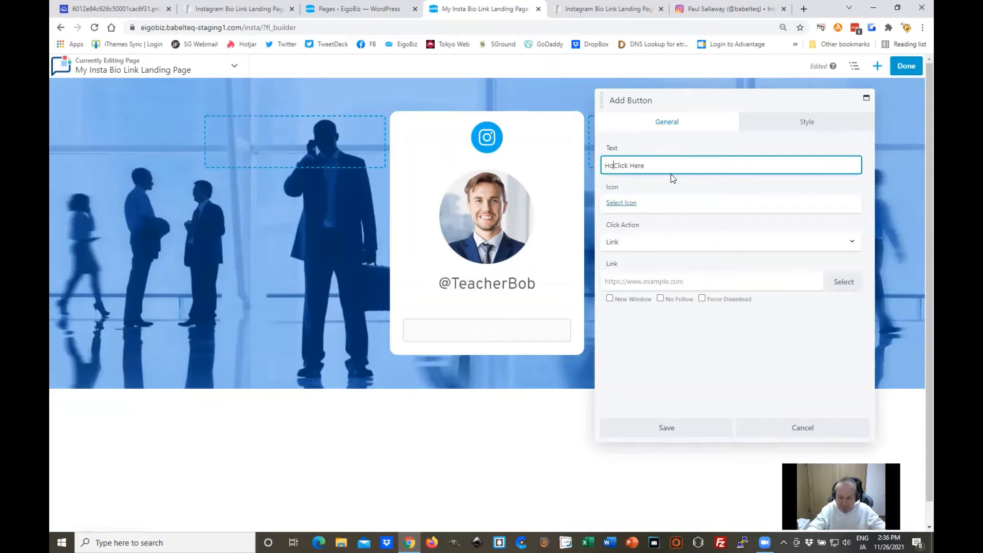
type("me")
key("Delete")
key("Delete")
key("Delete")
key("Delete")
key("Delete")
key("Delete")
key("Delete")
key("Delete")
key("Delete")
key("Delete")
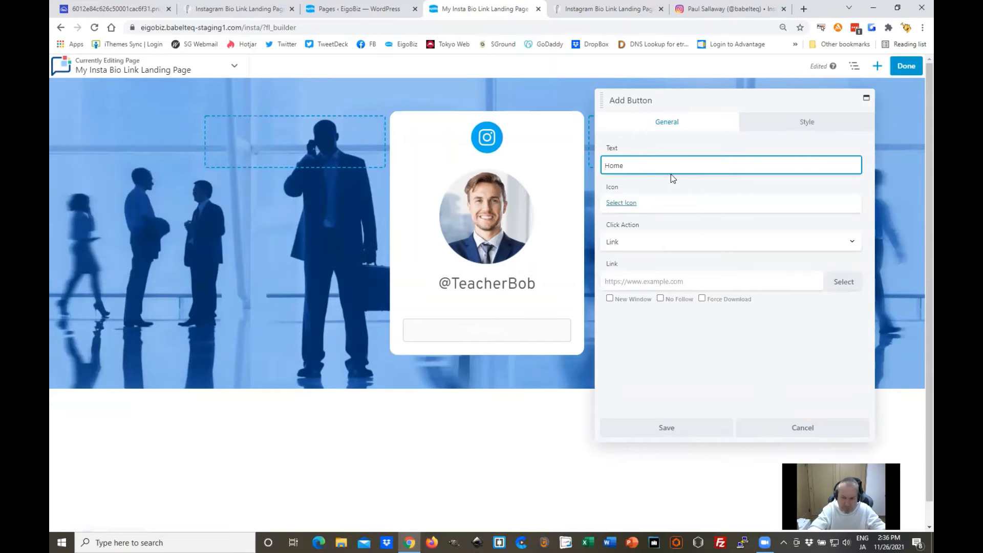
type("Page")
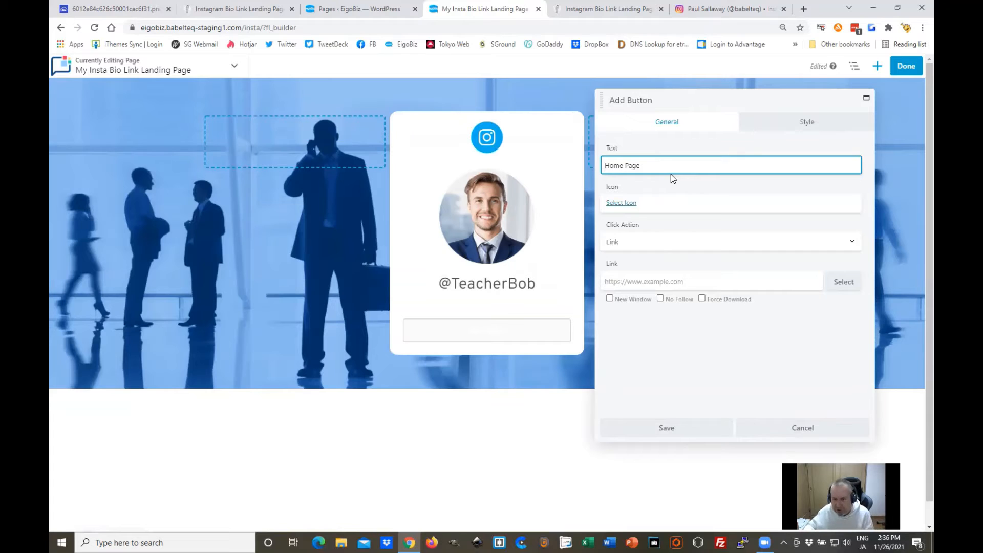
Search the icon library for rss and assign the plain Font Awesome Solid RSS icon to the Home Page button
left_click(626, 204)
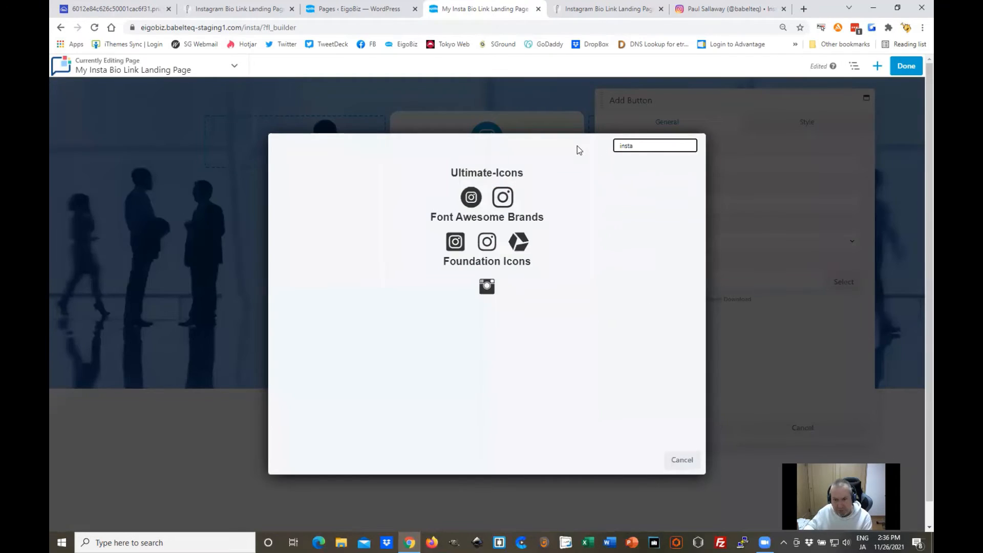
key("ctrl+a")
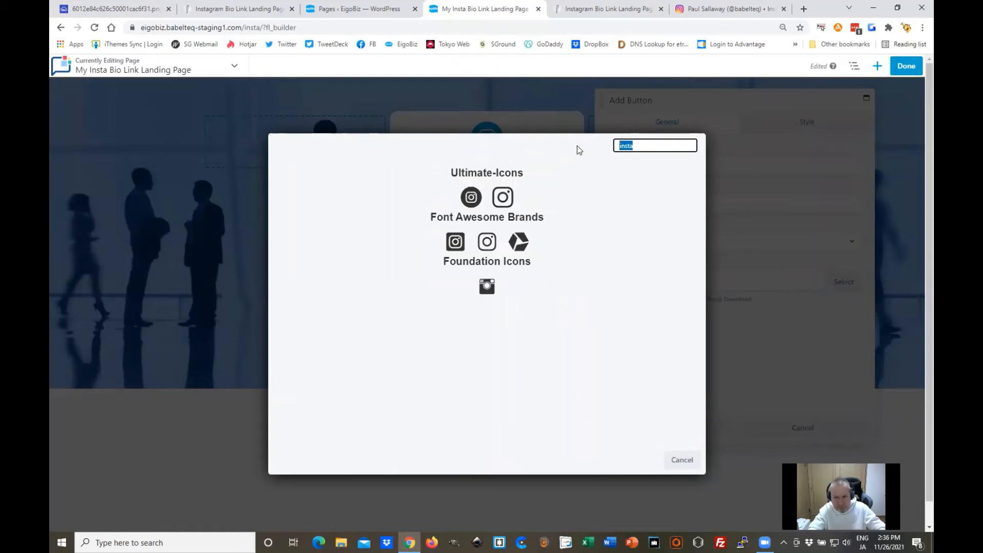
type("rss")
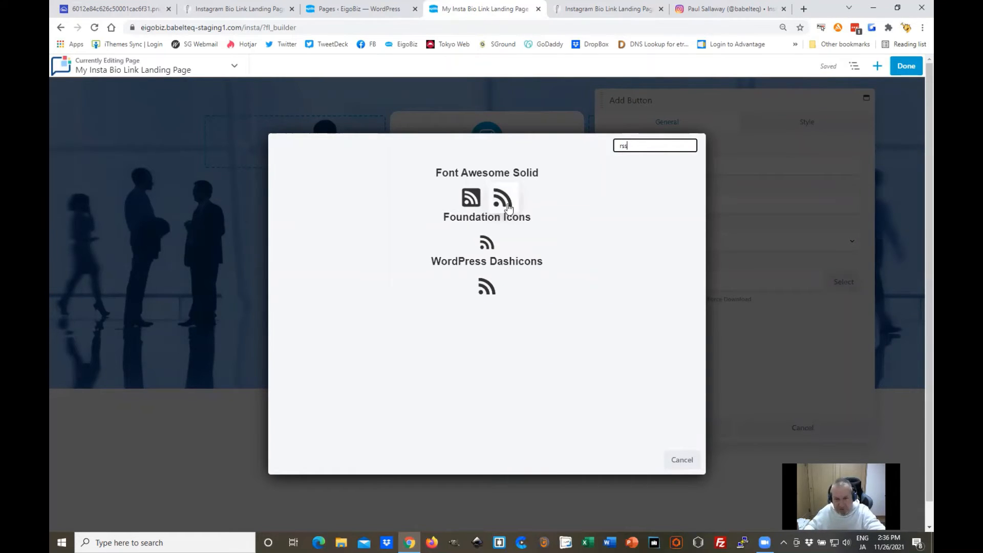
left_click(507, 205)
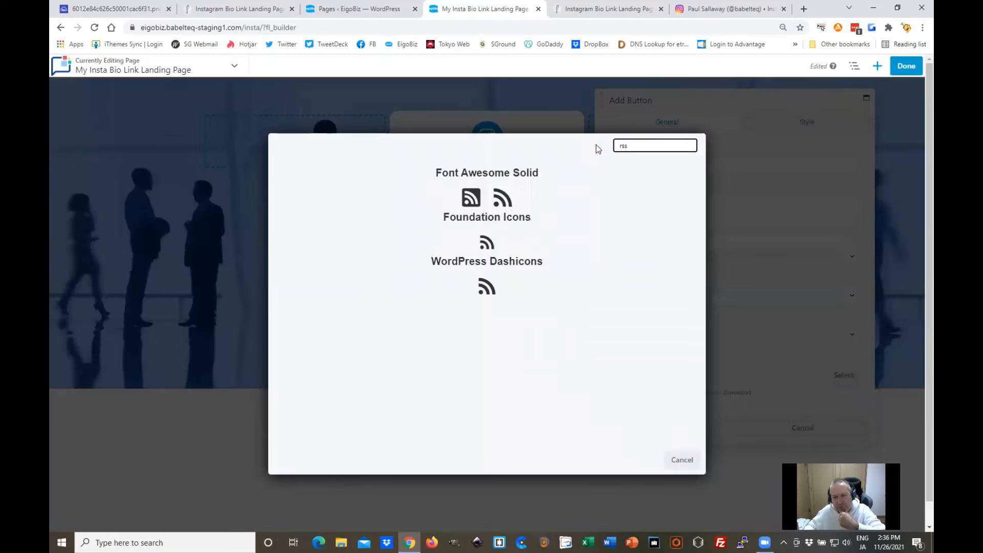
Replace the button's icon with the solid house from Ultimate-Icons, found by searching the icon library for home
key("ctrl+a")
type("hom")
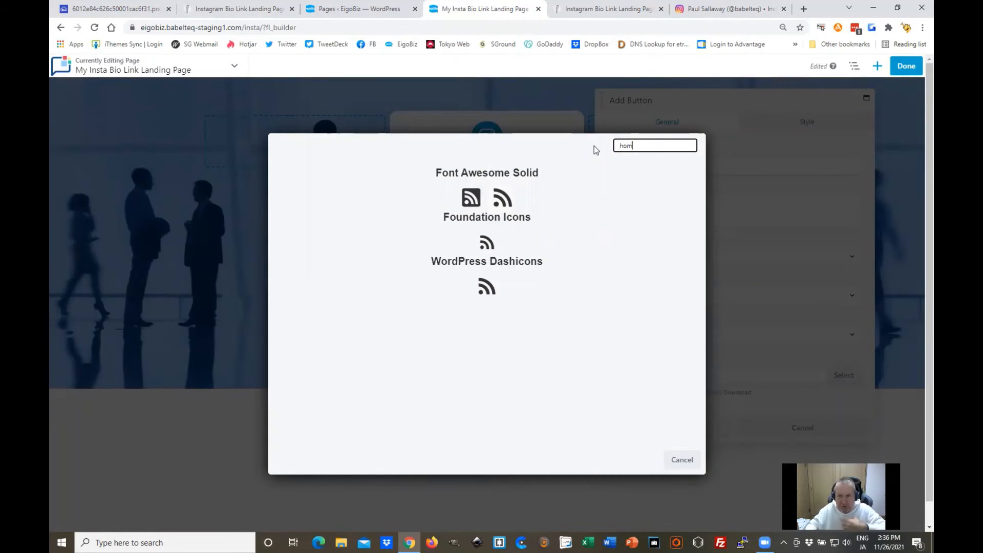
type("e")
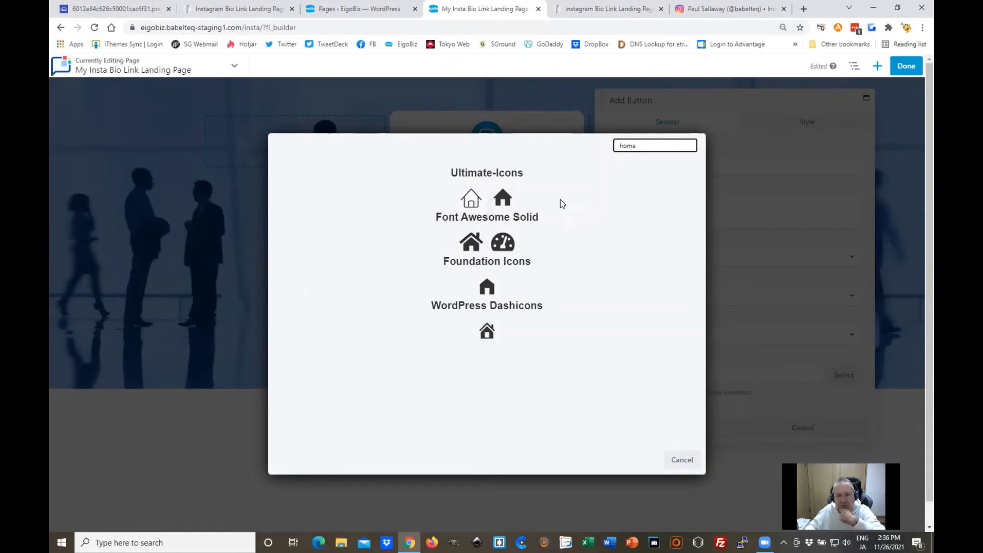
left_click(503, 199)
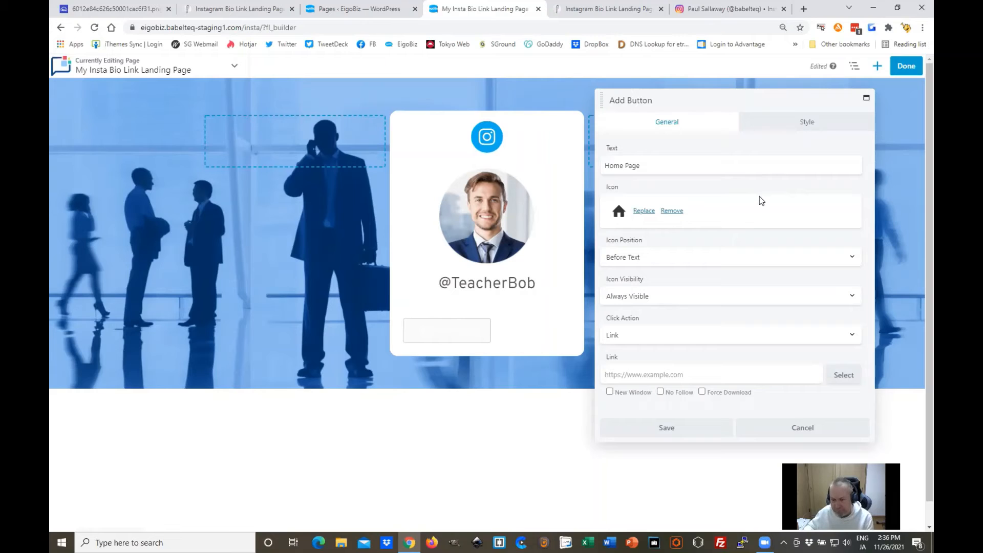
Set the Home Page button's text color to the dark preset #191716
left_click(797, 125)
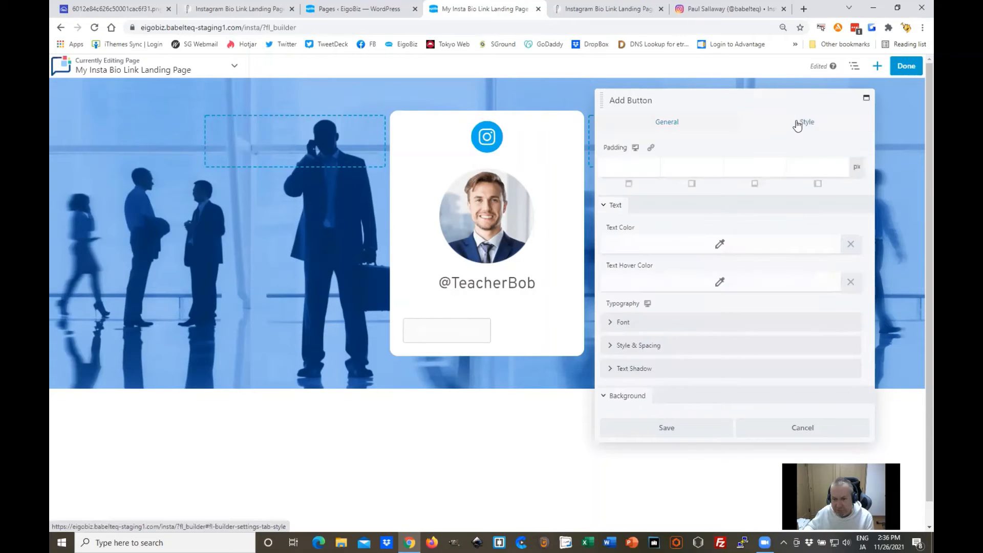
left_click(615, 166)
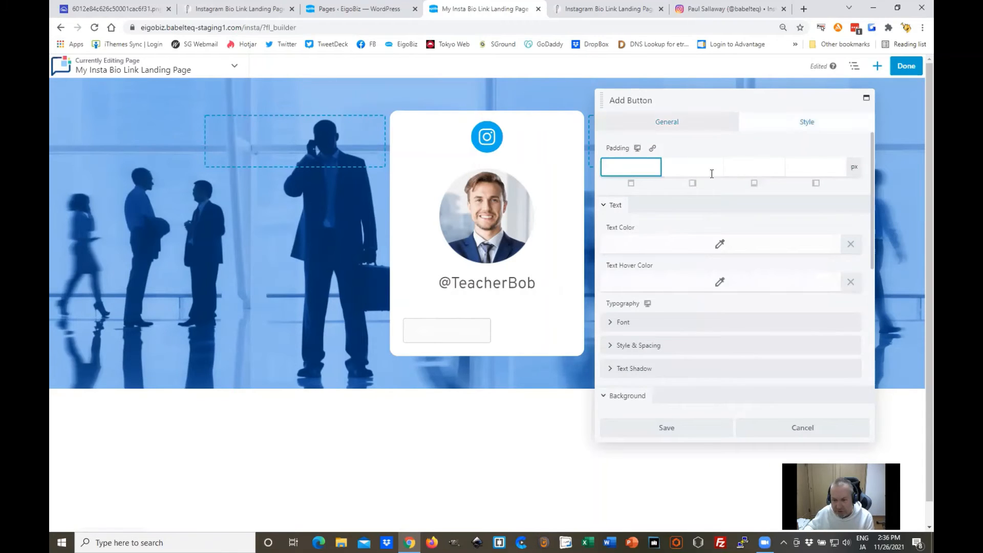
left_click(714, 242)
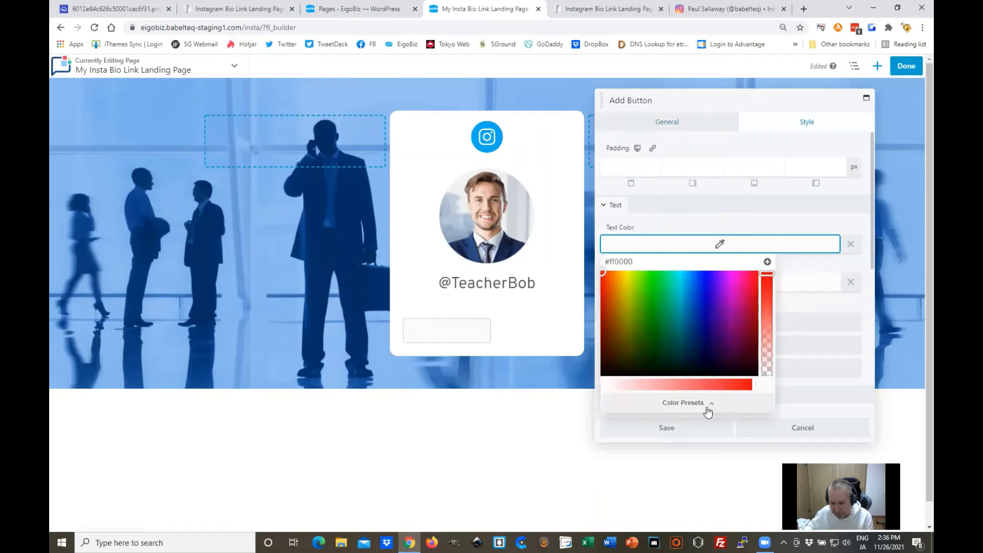
left_click(685, 402)
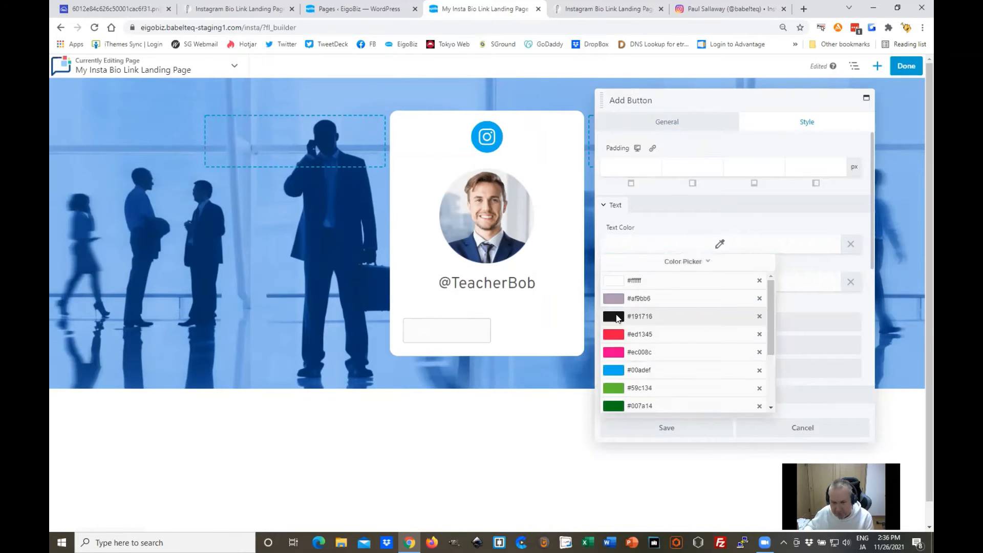
left_click(616, 317)
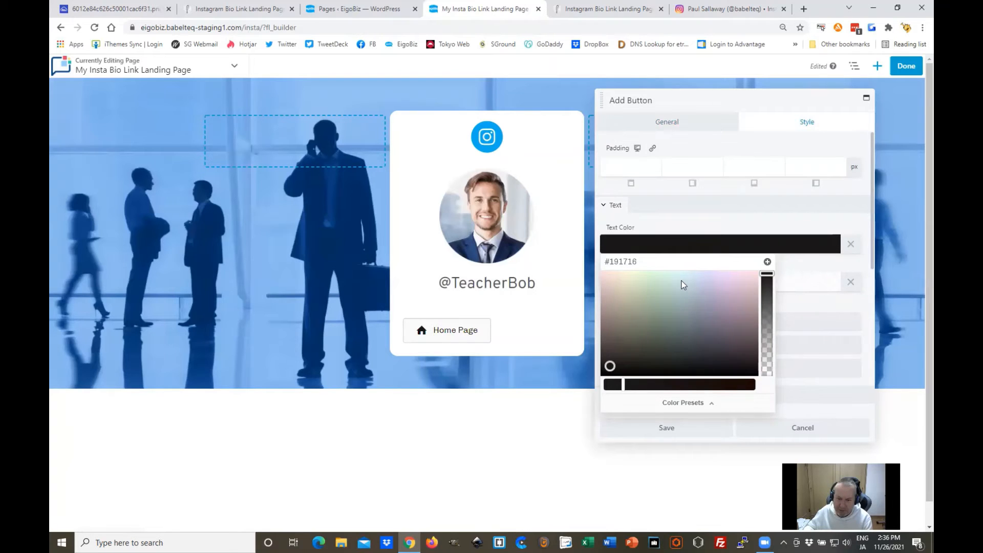
left_click(700, 224)
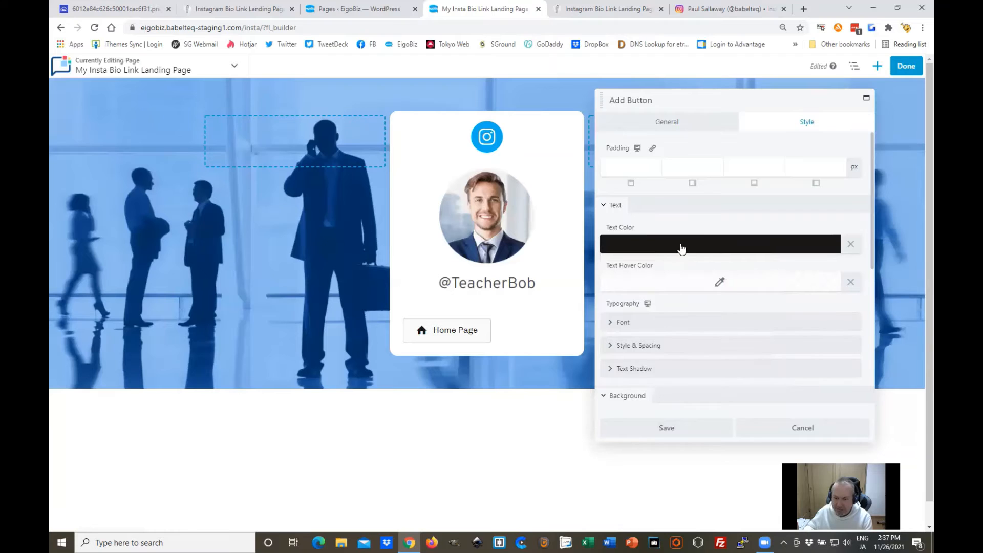
Set the Home Page button's background color to the blue preset #00adef
scroll(732, 235, "down", 3)
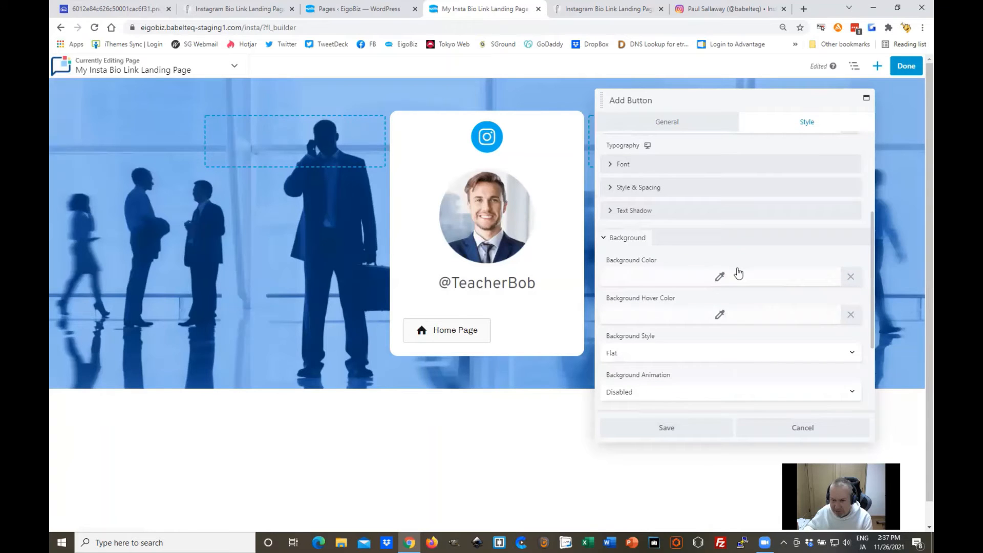
left_click(706, 283)
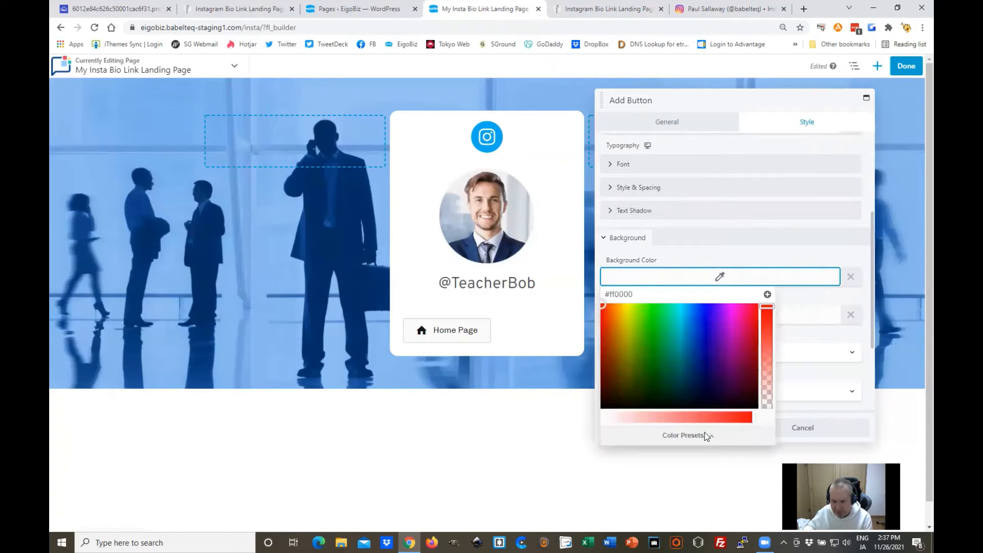
left_click(704, 432)
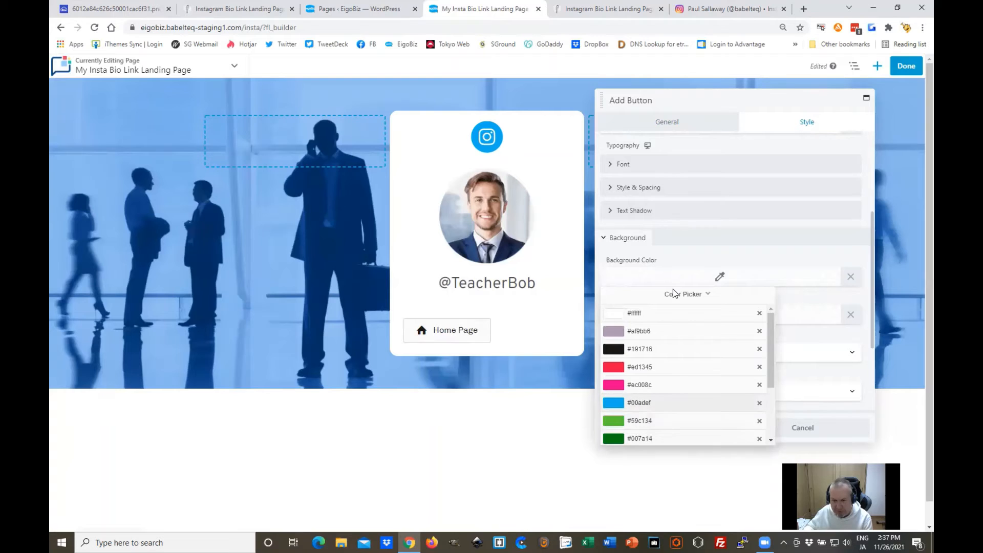
left_click(744, 145)
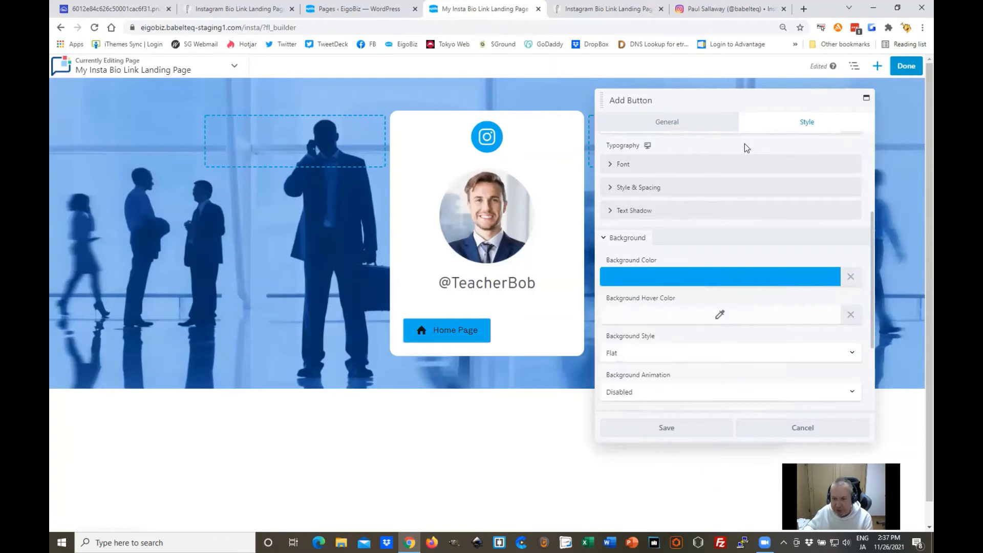
Change the Home Page button's text color to the white preset #ffffff and save the button
scroll(717, 256, "up", 3)
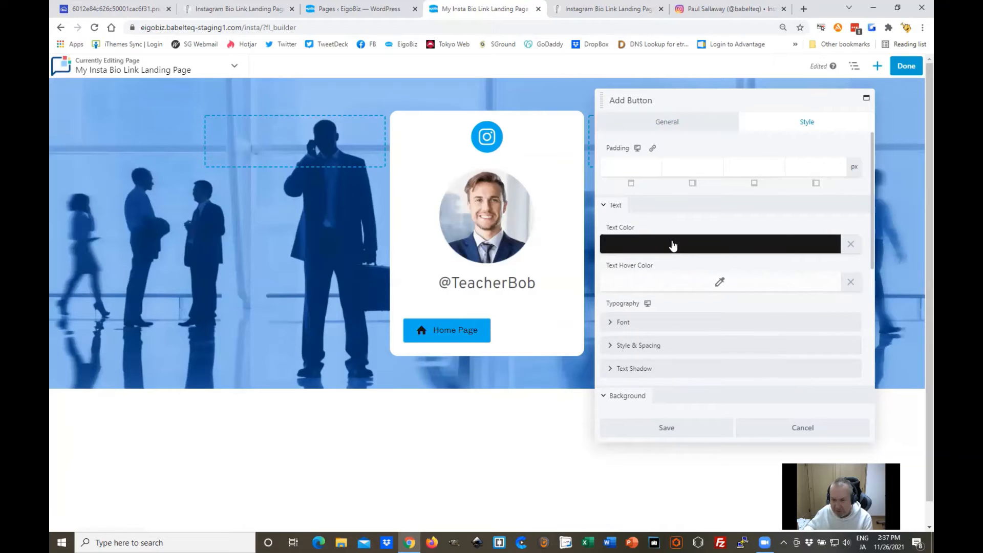
left_click(672, 247)
left_click(712, 404)
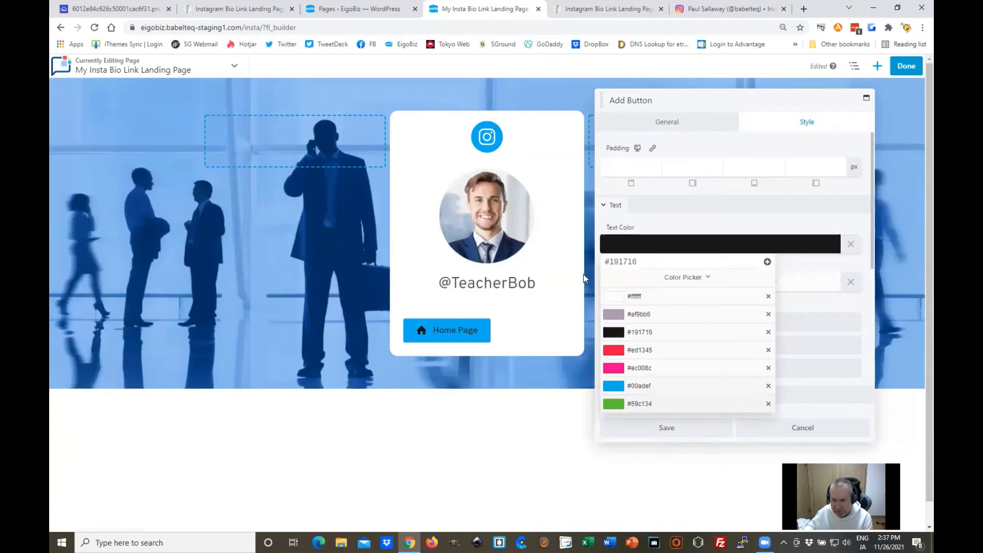
left_click(622, 283)
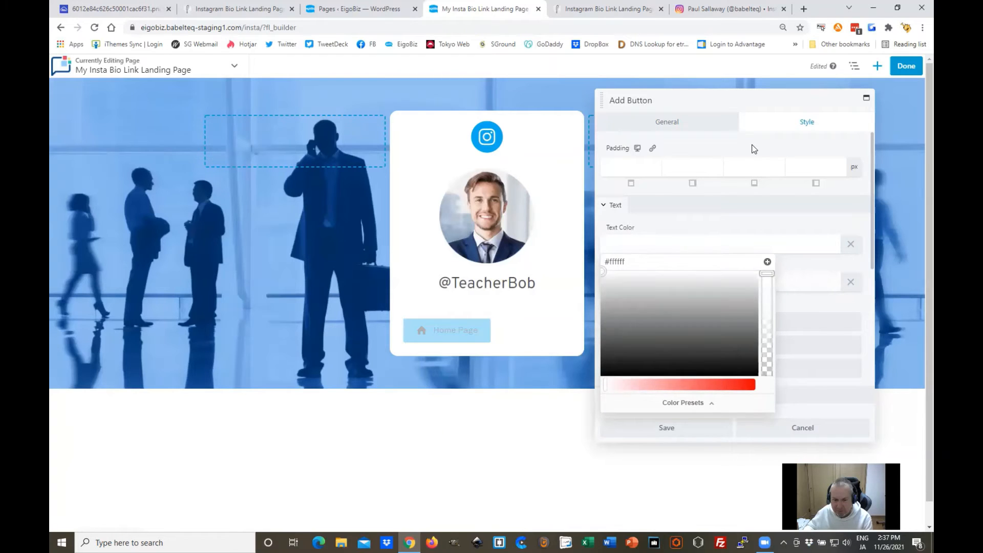
left_click(460, 298)
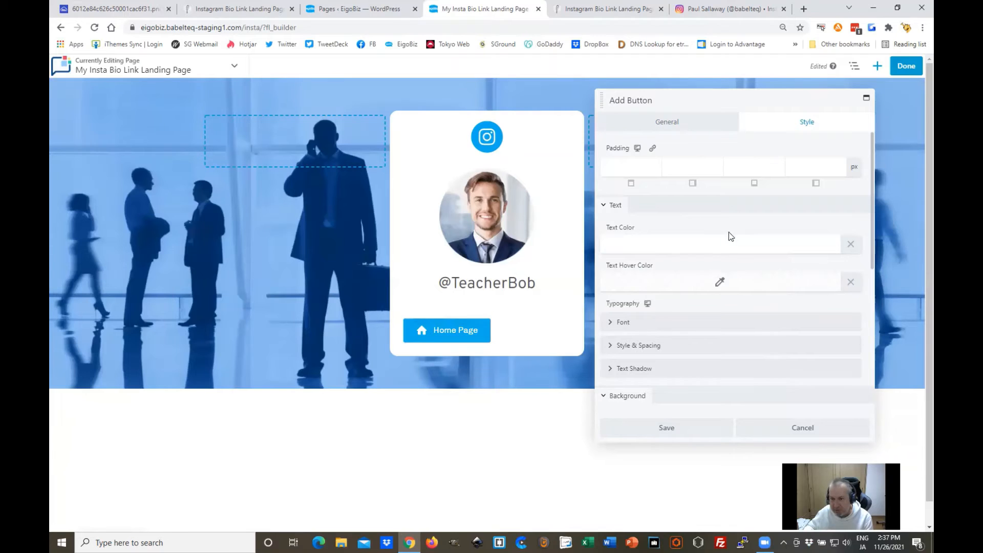
scroll(738, 284, "down", 2)
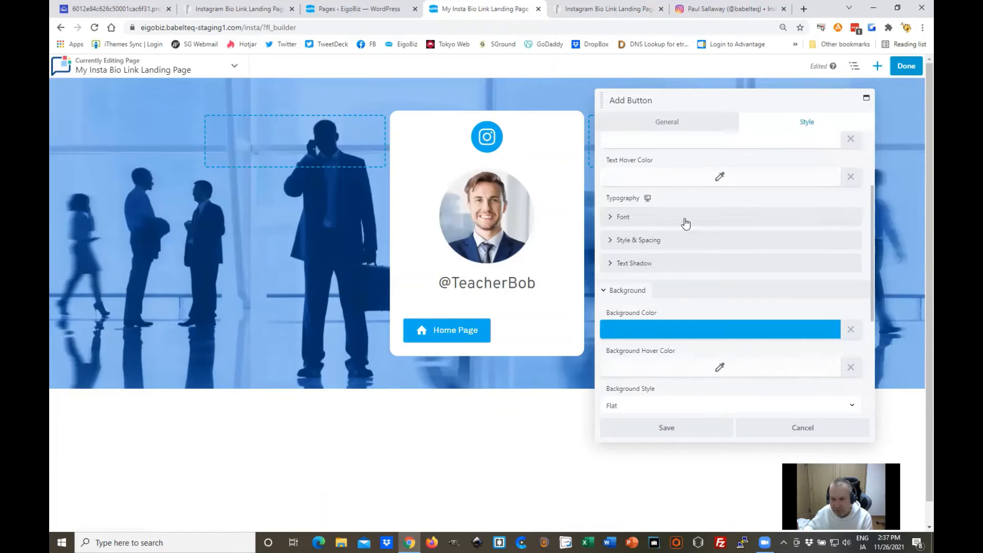
left_click(685, 222)
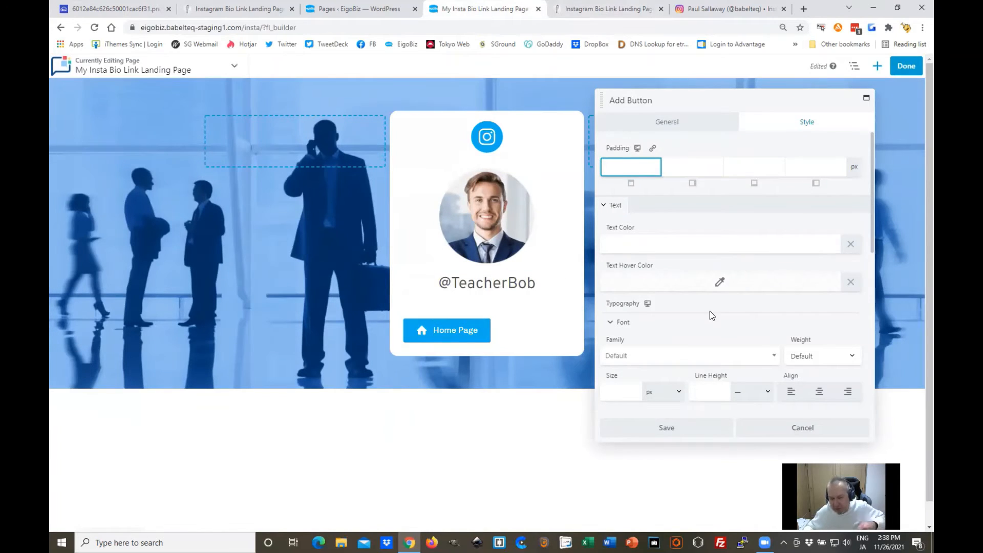
left_click(701, 432)
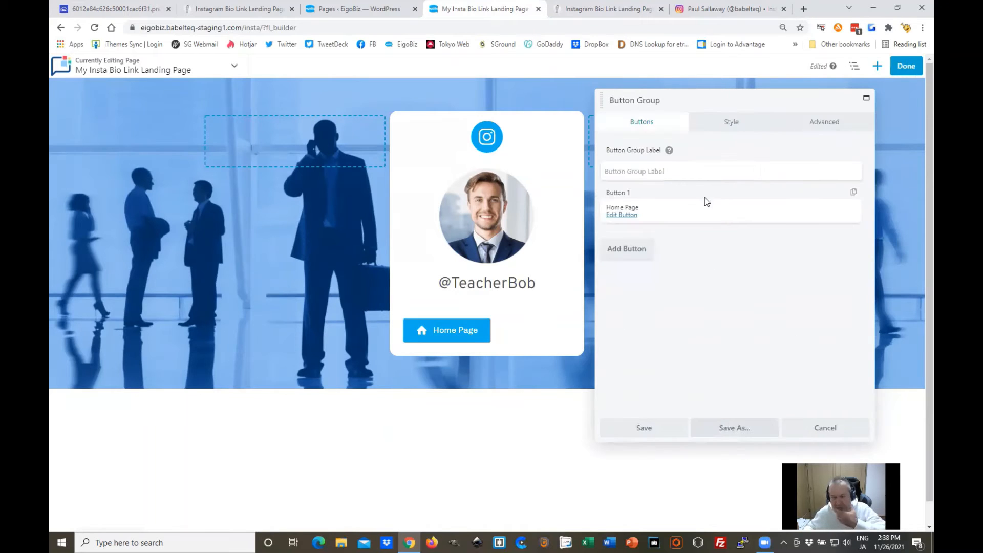
Set the button group's layout to Vertical and its alignment to center
left_click(739, 128)
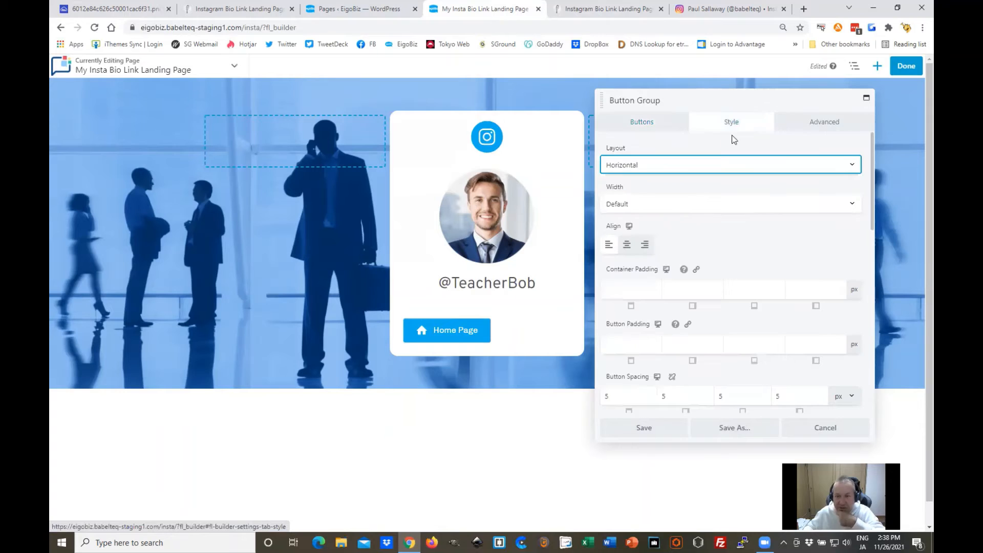
left_click(659, 164)
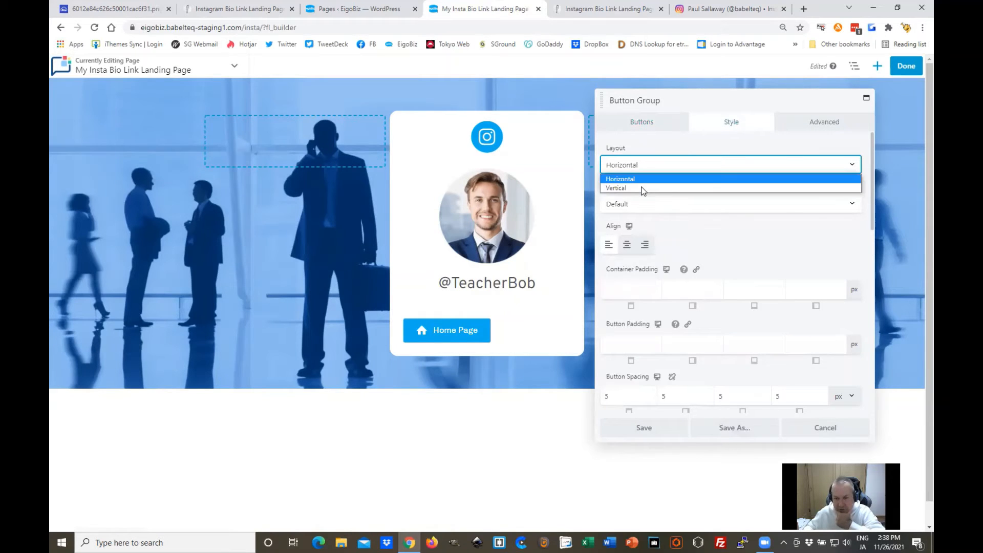
left_click(643, 188)
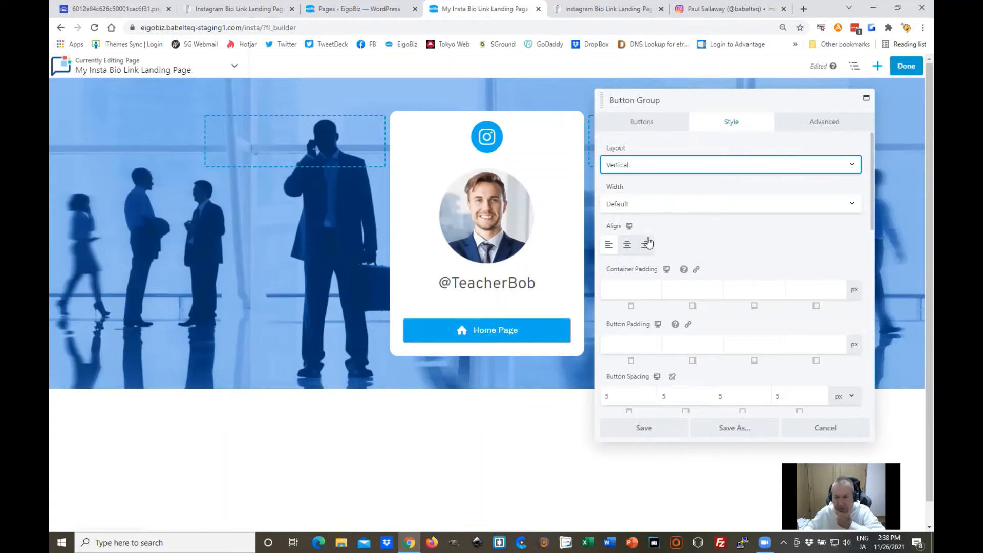
left_click(627, 248)
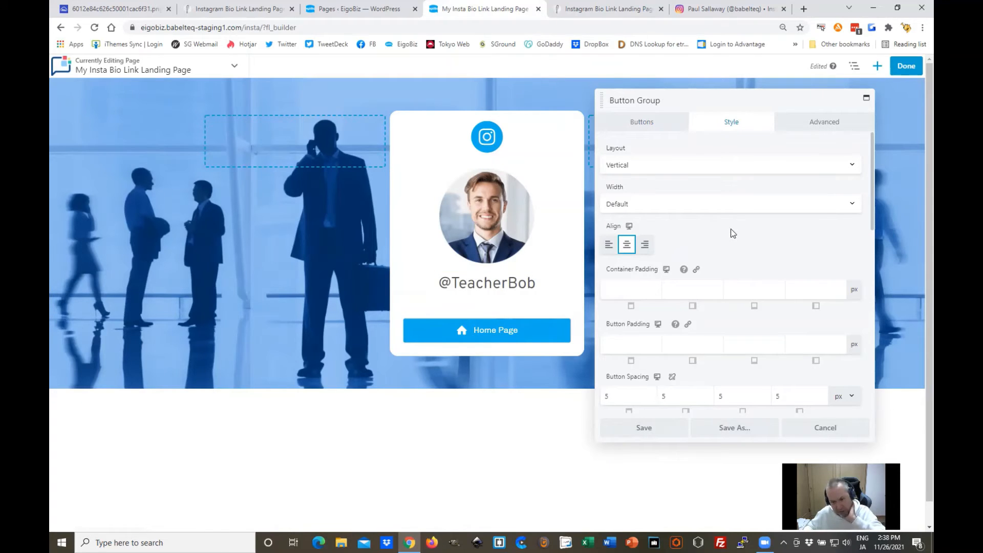
scroll(730, 229, "down", 1)
scroll(735, 238, "up", 1)
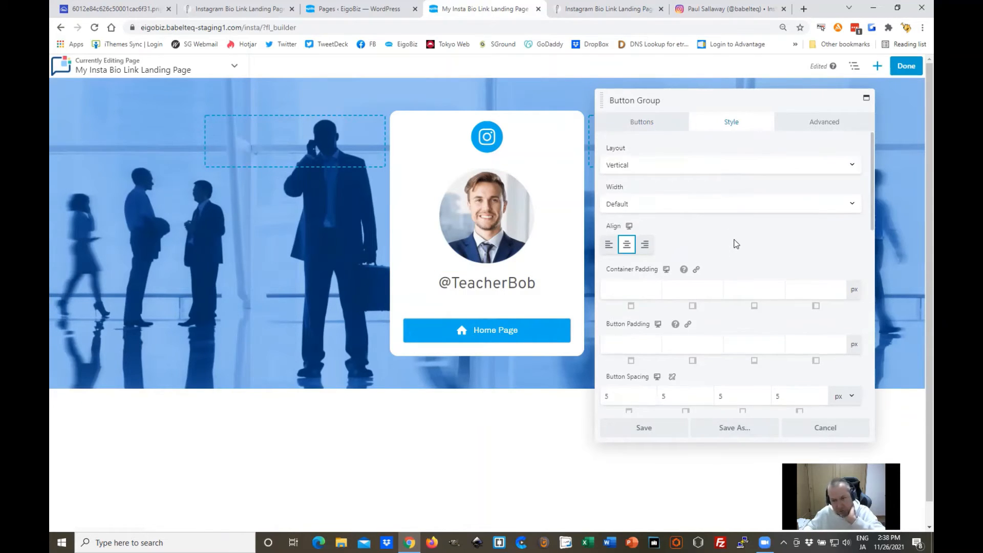
scroll(735, 244, "down", 3)
scroll(736, 239, "down", 3)
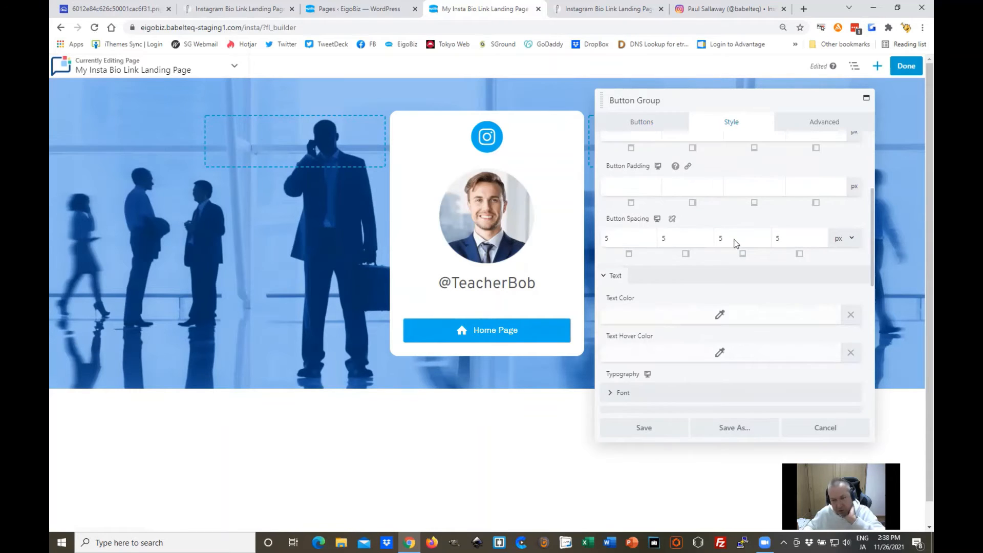
left_click(520, 329)
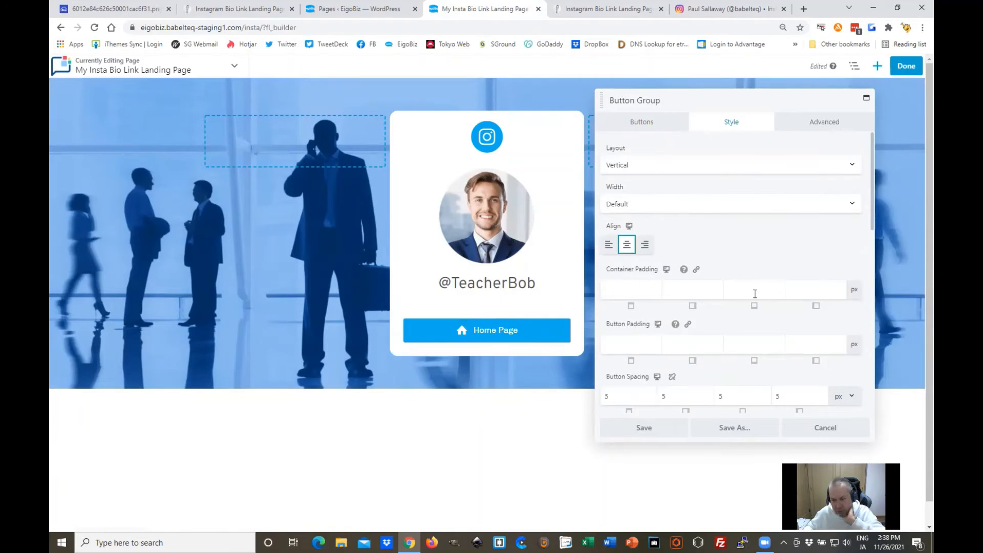
Save the button group's layout settings, set the Home Page button's link to #, and save that button
left_click(662, 427)
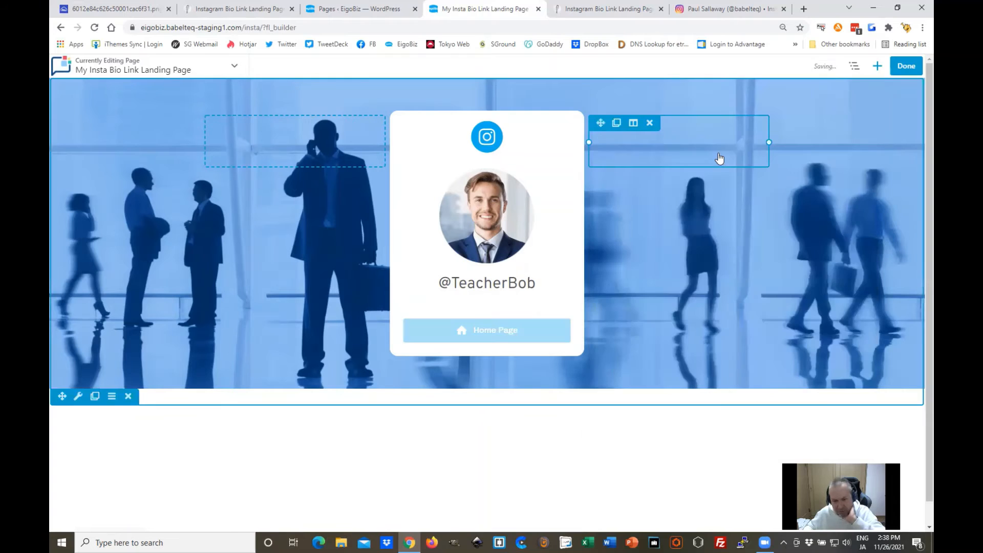
left_click(501, 341)
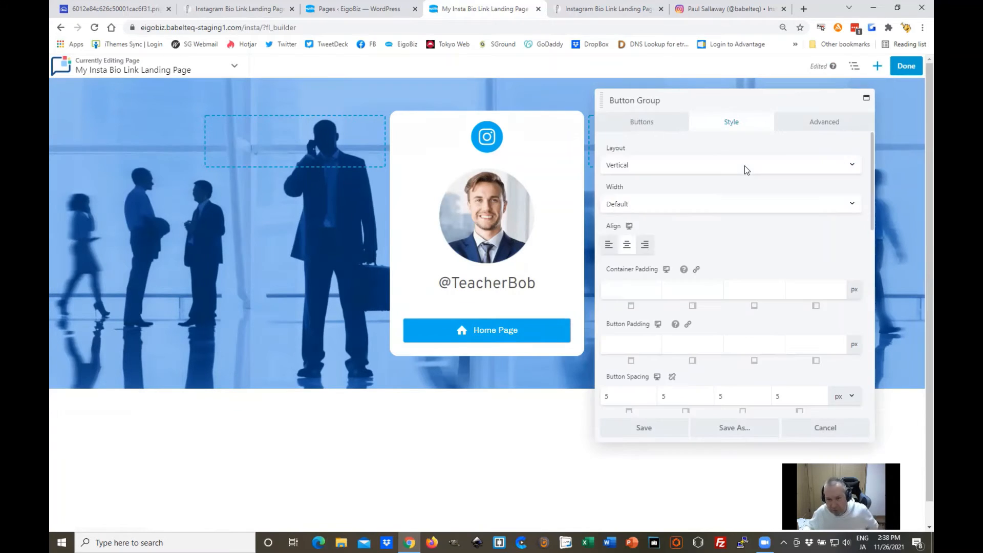
left_click(645, 126)
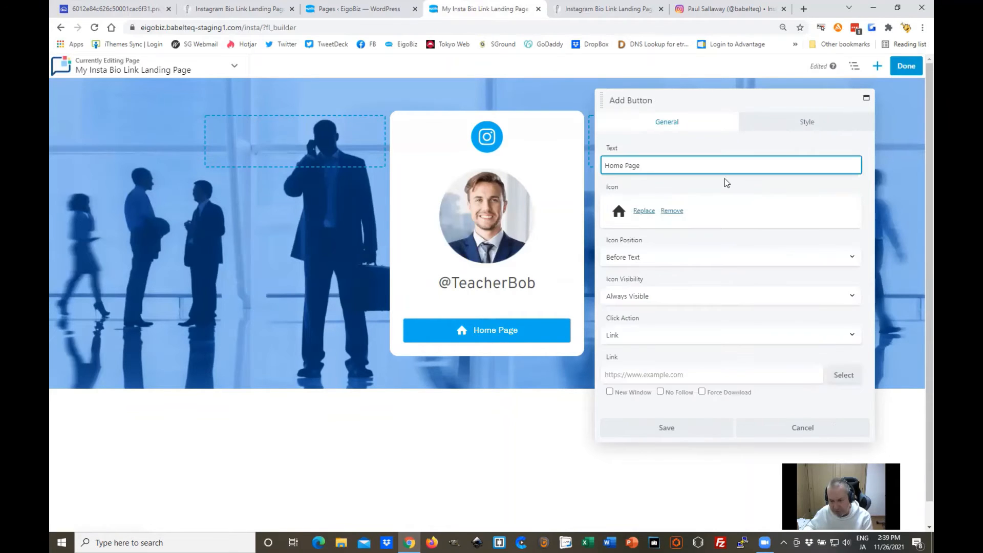
scroll(709, 338, "down", 2)
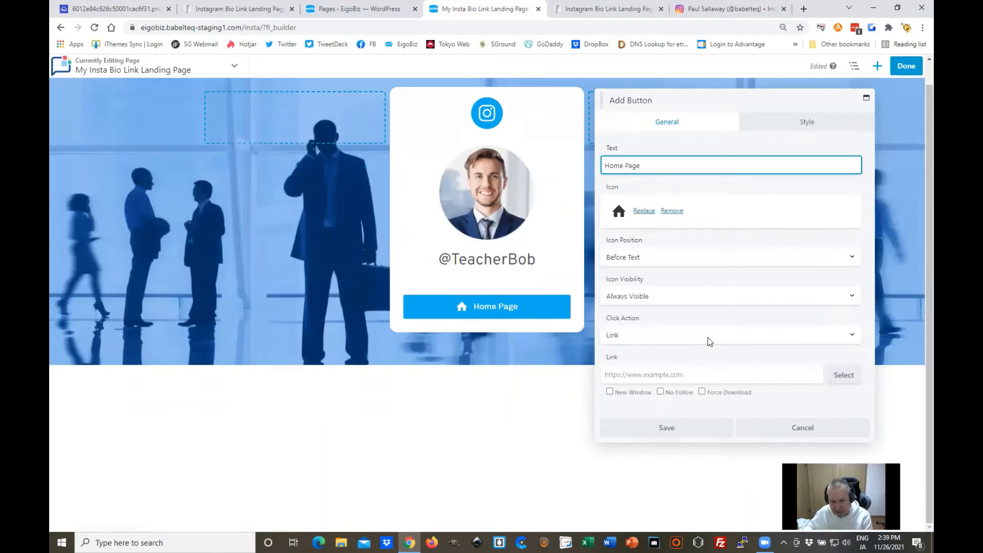
left_click(692, 379)
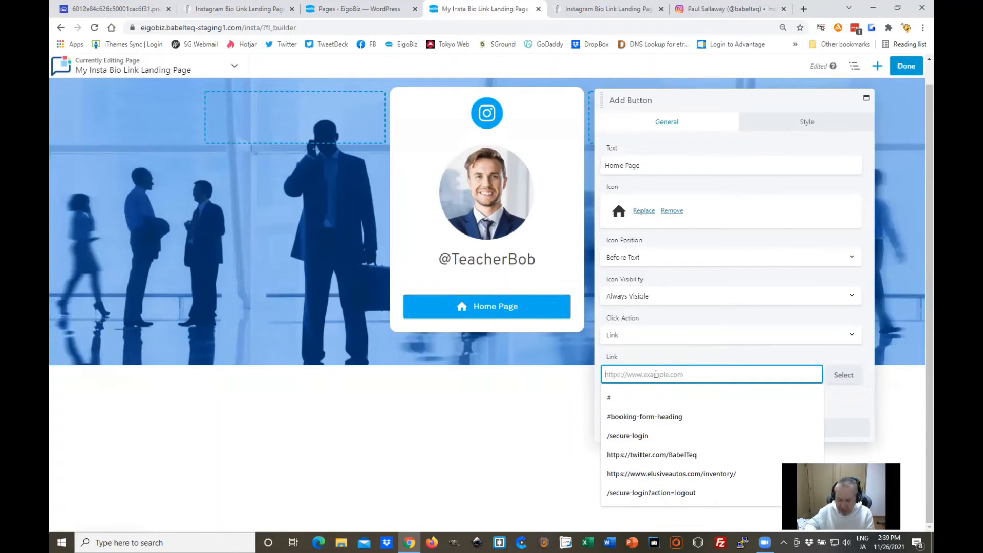
type("#")
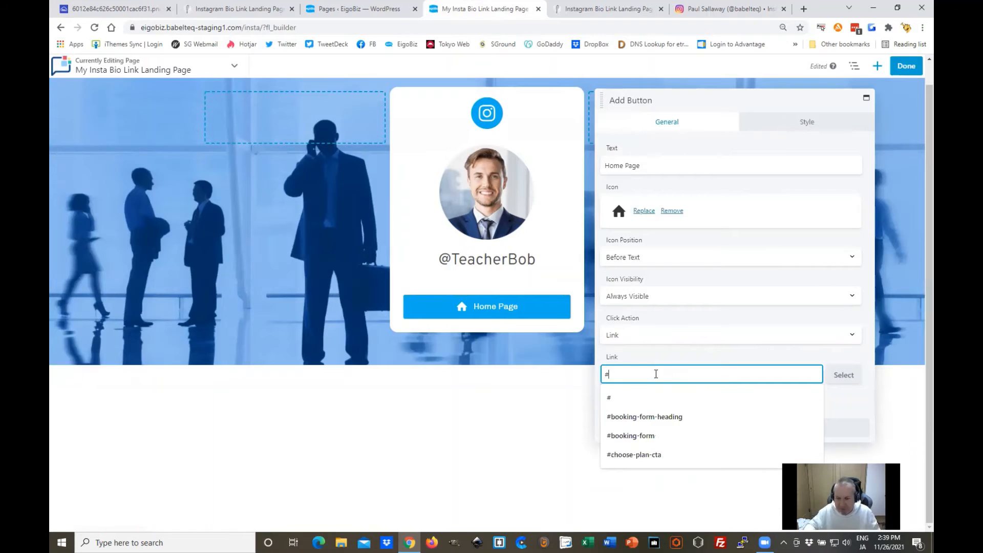
left_click(675, 355)
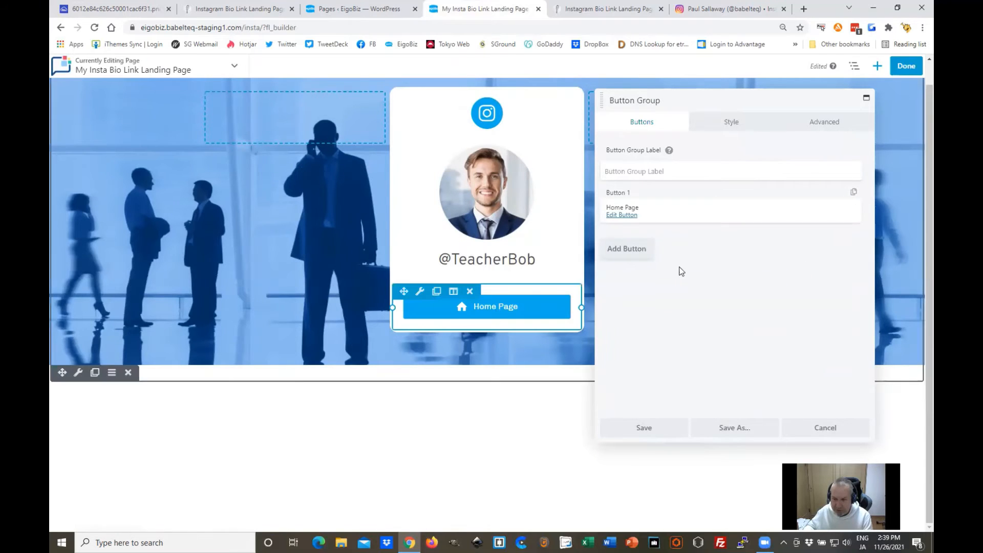
Duplicate the Home Page button in the button group and change the copy's text to YouTube
left_click(854, 192)
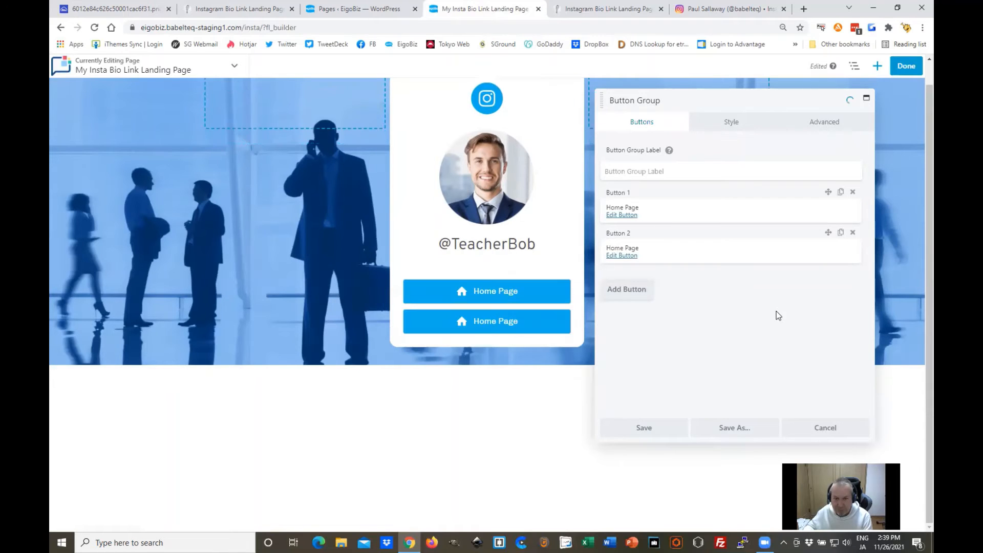
left_click(602, 11)
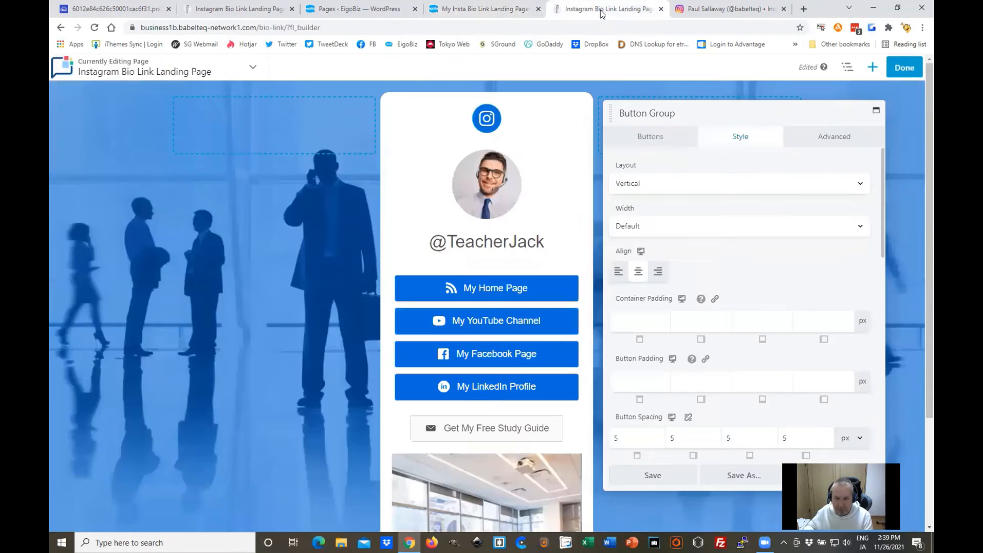
left_click(484, 9)
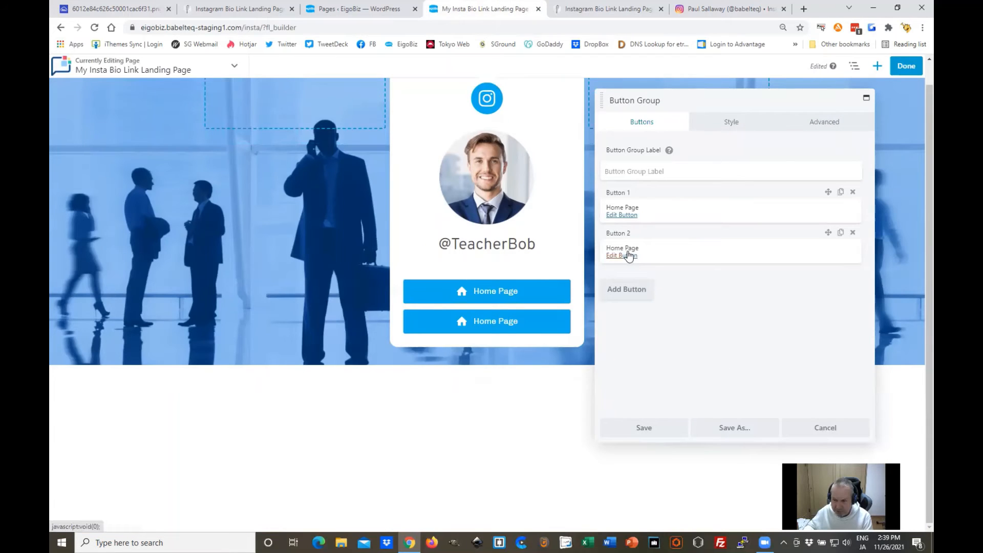
left_click(625, 255)
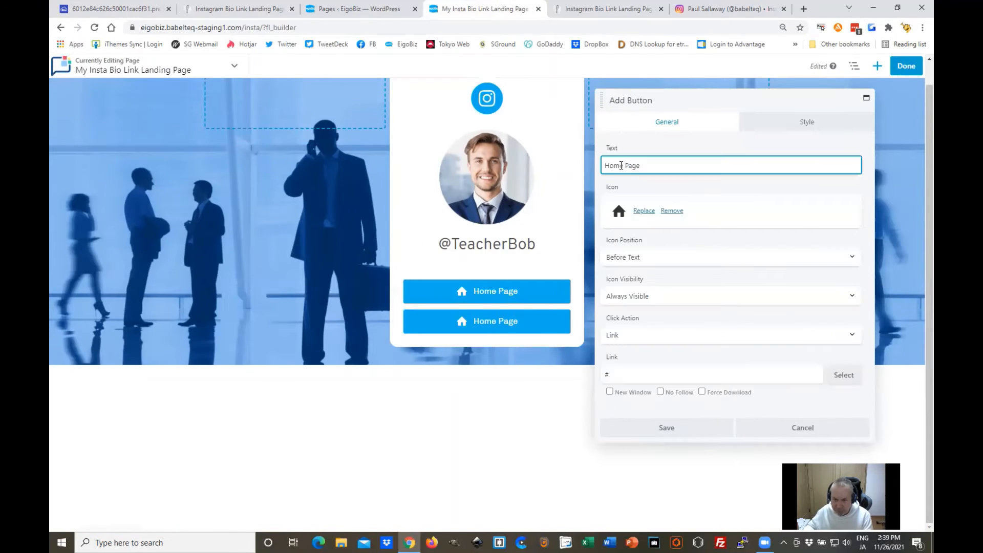
left_click_drag(608, 167, 643, 186)
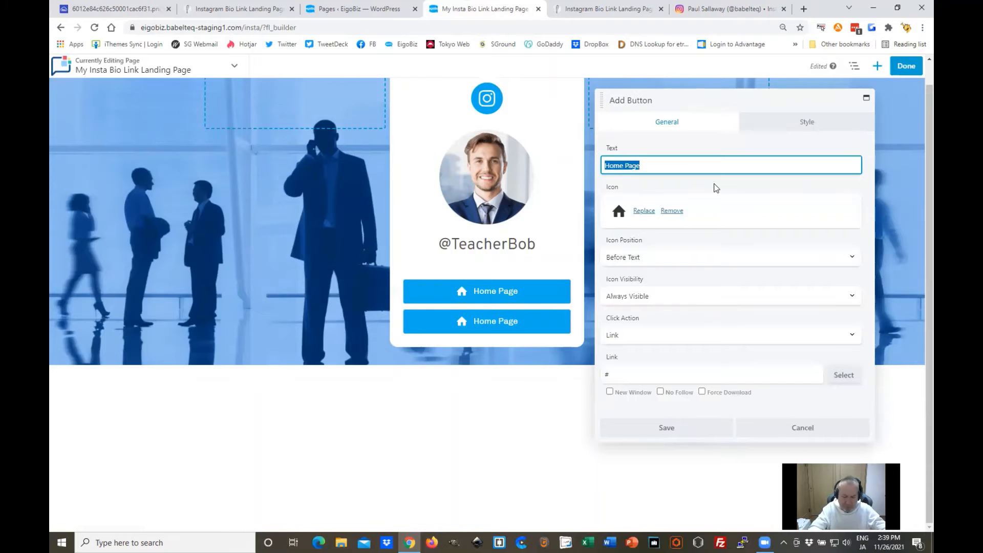
type("YouTub")
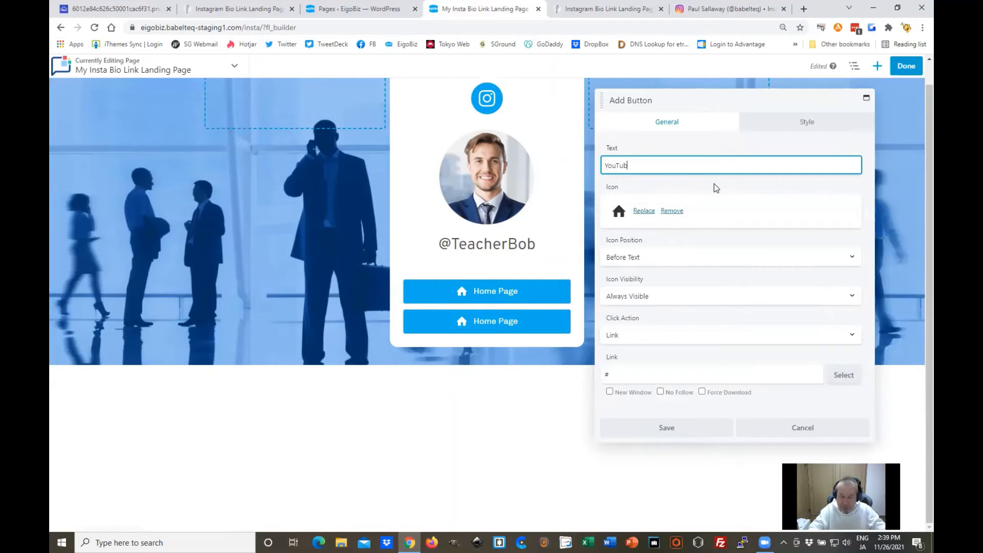
type("e")
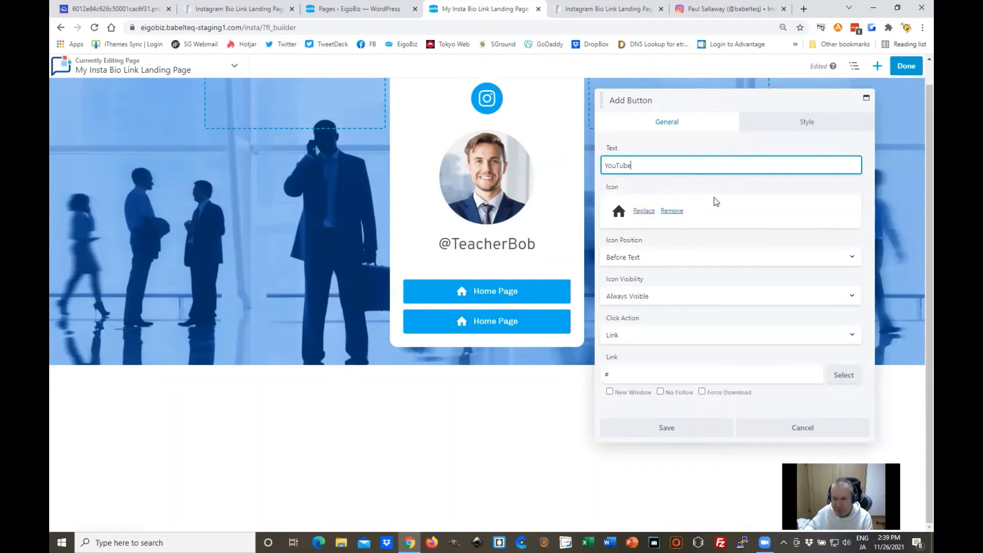
Search the icon library for youtube, replace the YouTube button's home icon with the rectangular play icon, and save the button
left_click(643, 211)
key("ctrl+a")
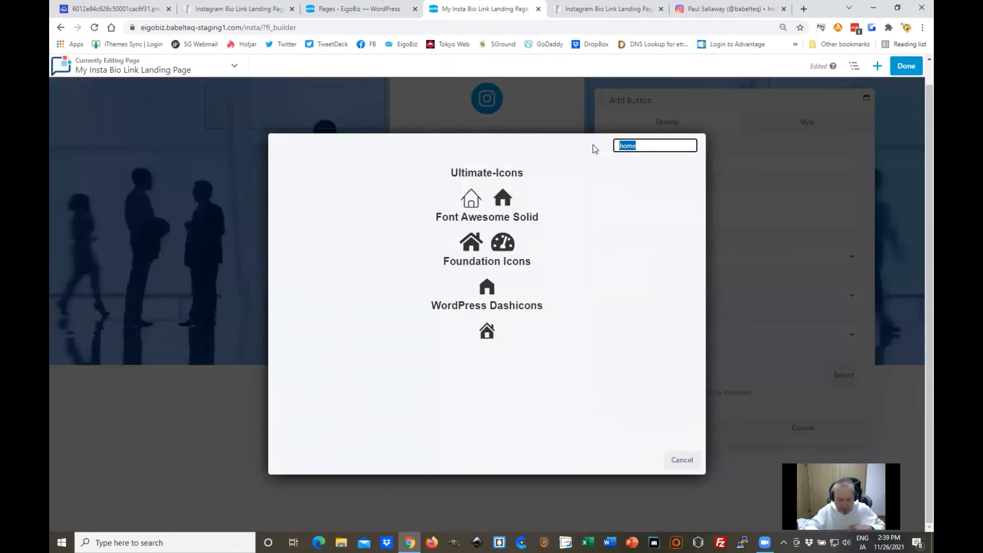
type("youtube")
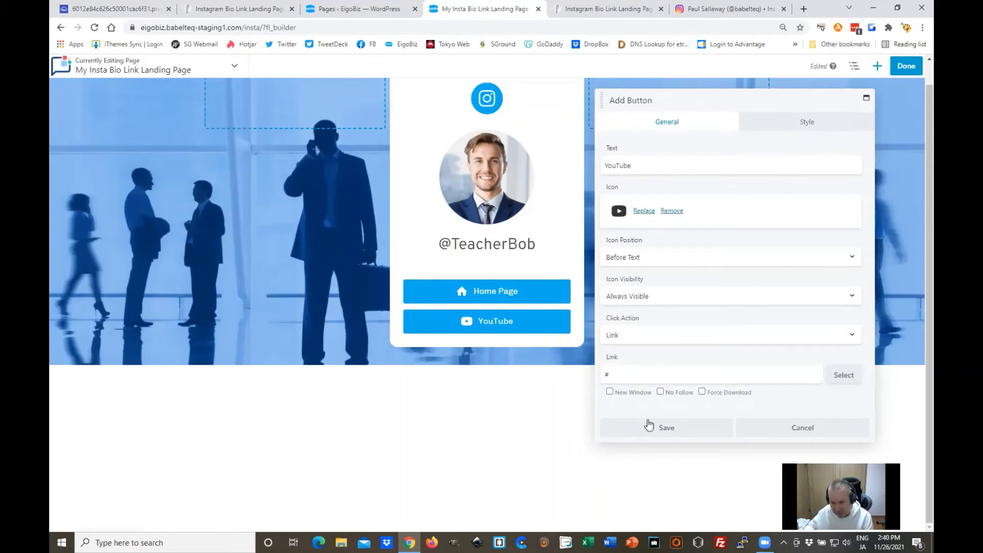
left_click(672, 429)
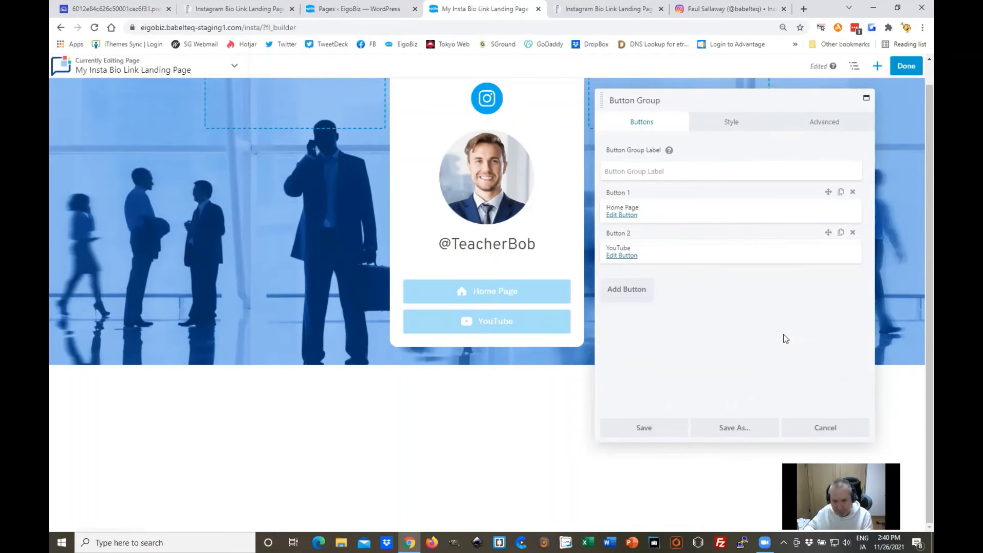
Duplicate the YouTube button in the button group and change the copy's text to Facebook
left_click(620, 10)
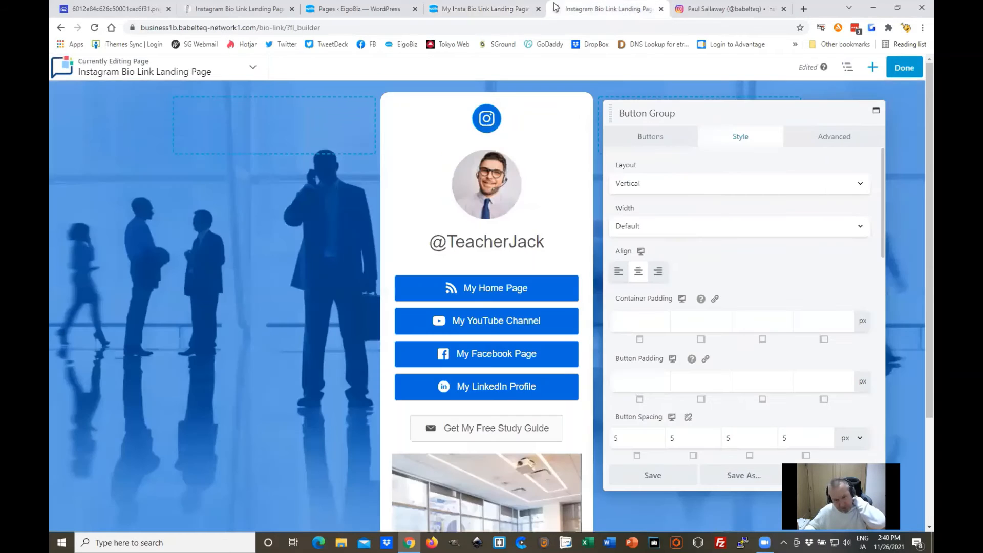
left_click(484, 11)
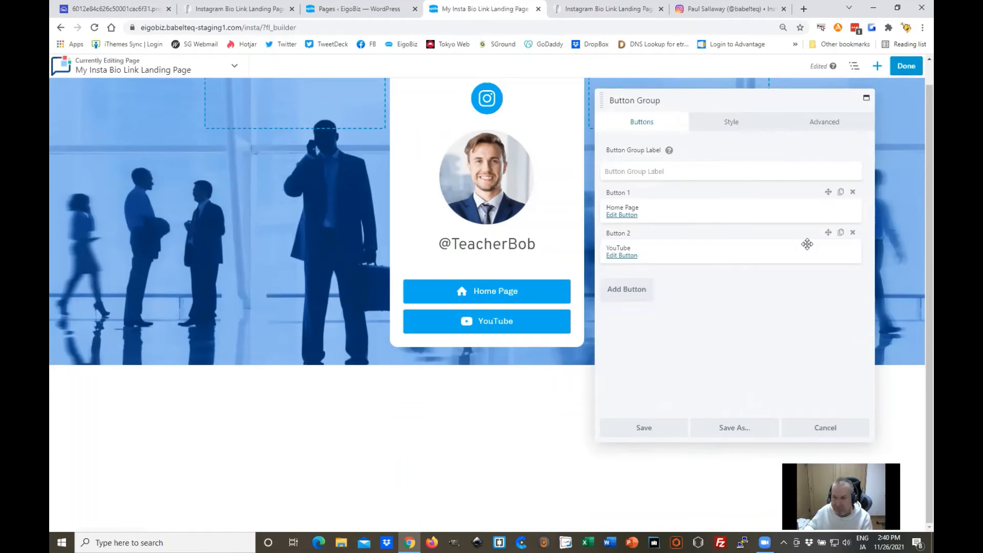
left_click(841, 233)
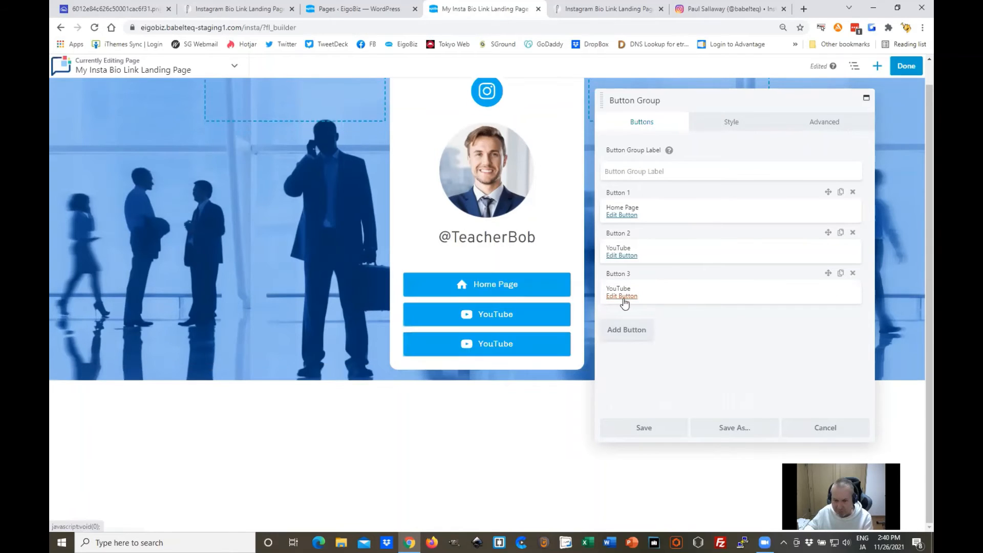
left_click(624, 297)
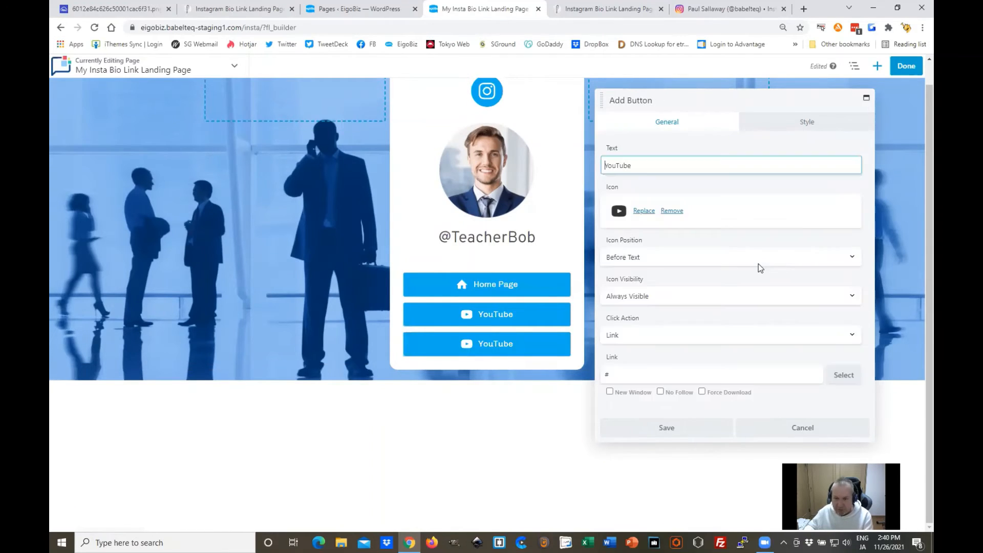
left_click_drag(603, 165, 679, 185)
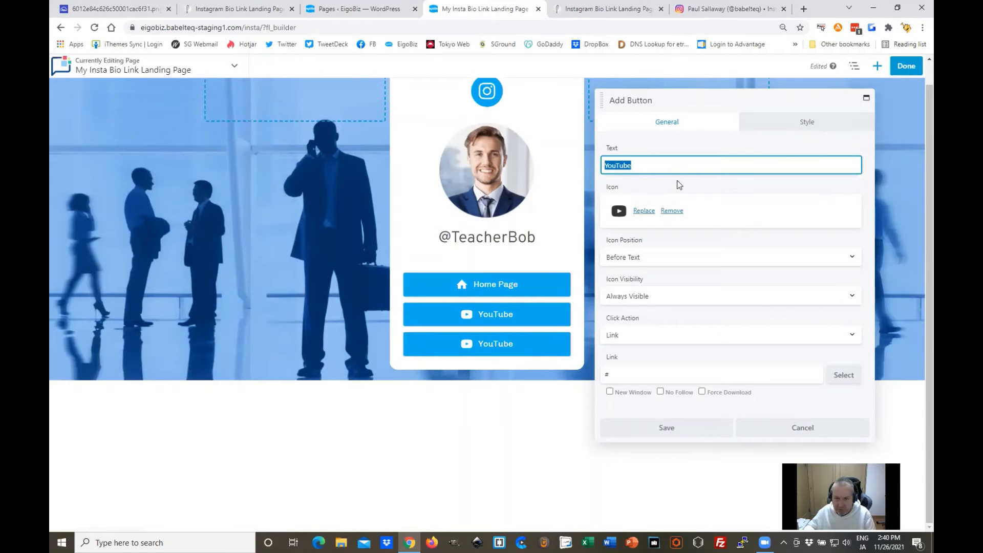
type("Fac")
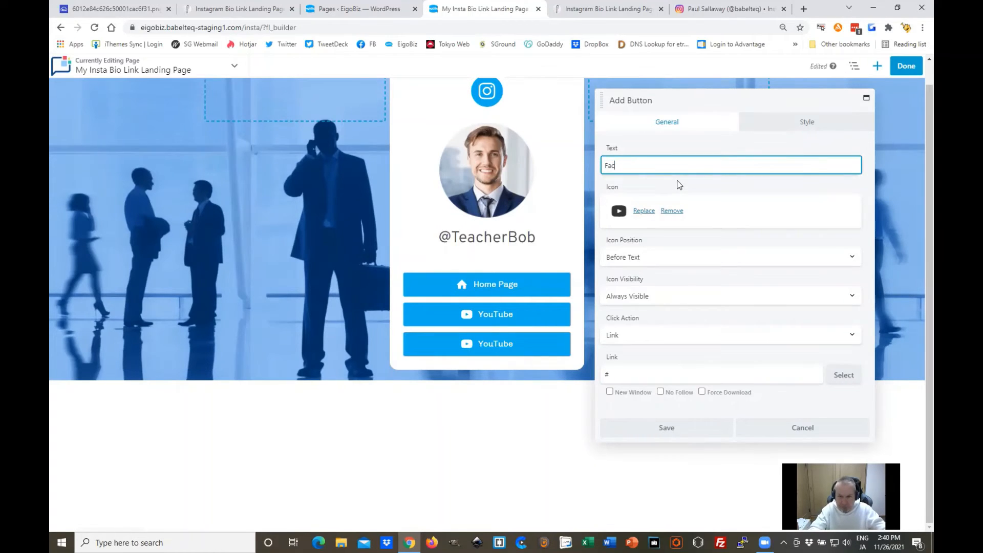
type("ebook")
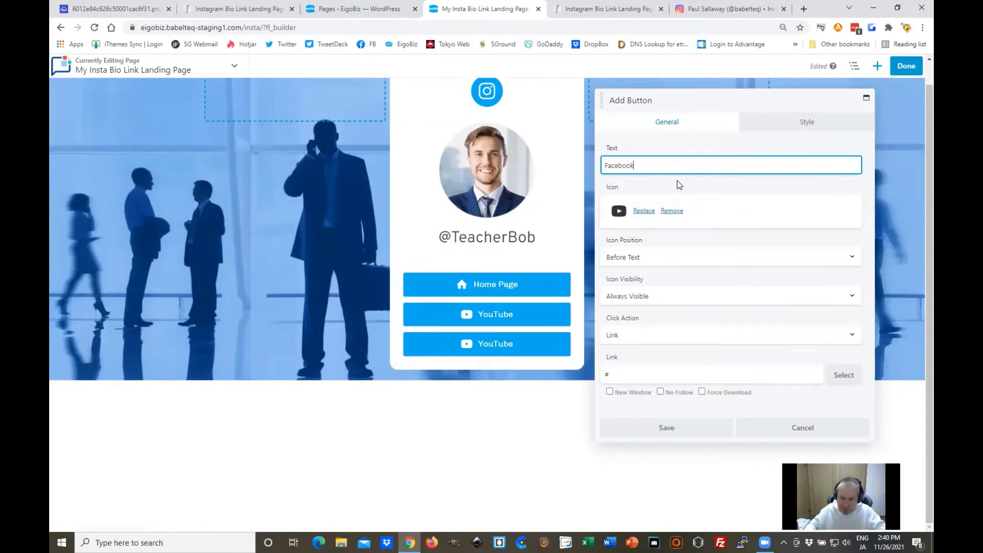
Search the icon library for facebook, give the Facebook button the solid square Ultimate-Icons Facebook icon, and save the button
left_click(644, 211)
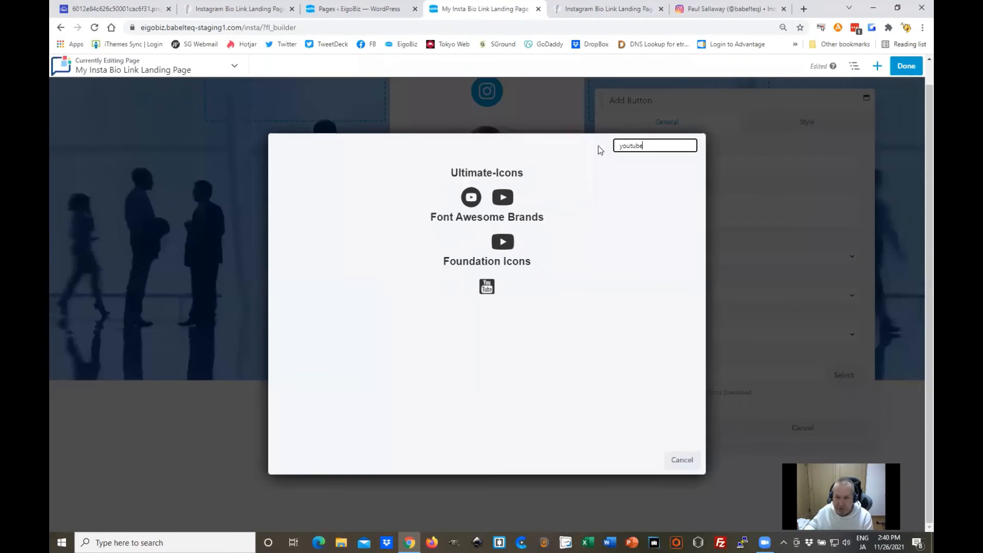
key("ctrl+a")
type("facebook")
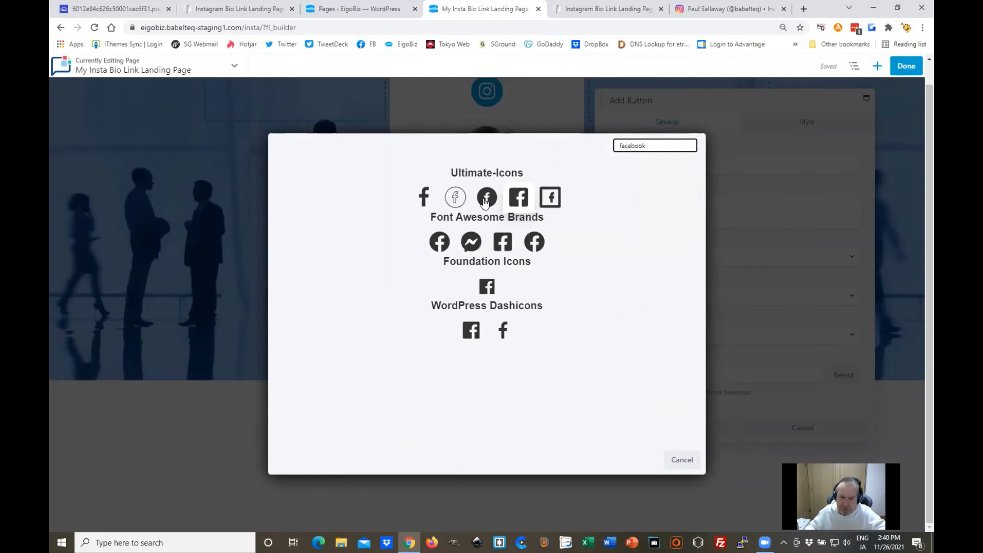
left_click(518, 200)
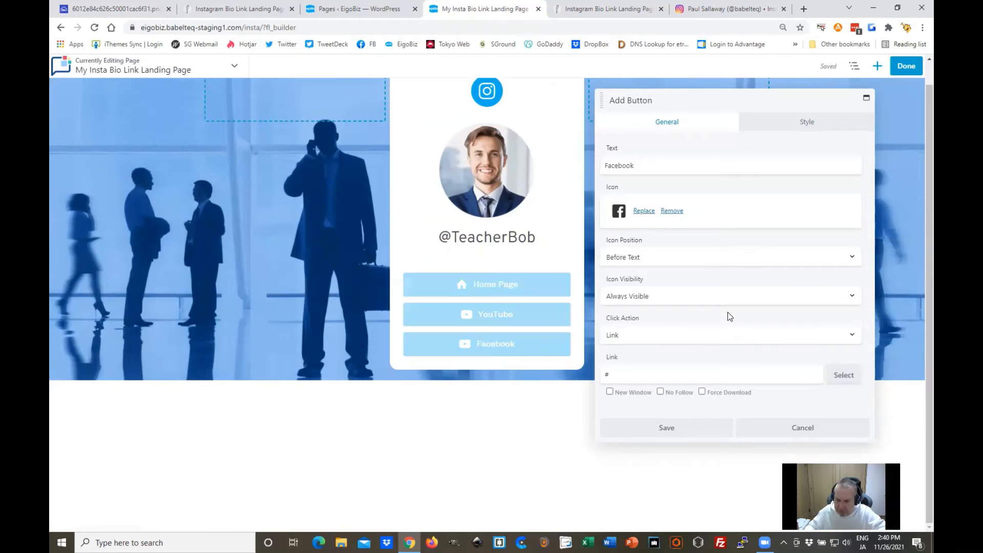
left_click(684, 437)
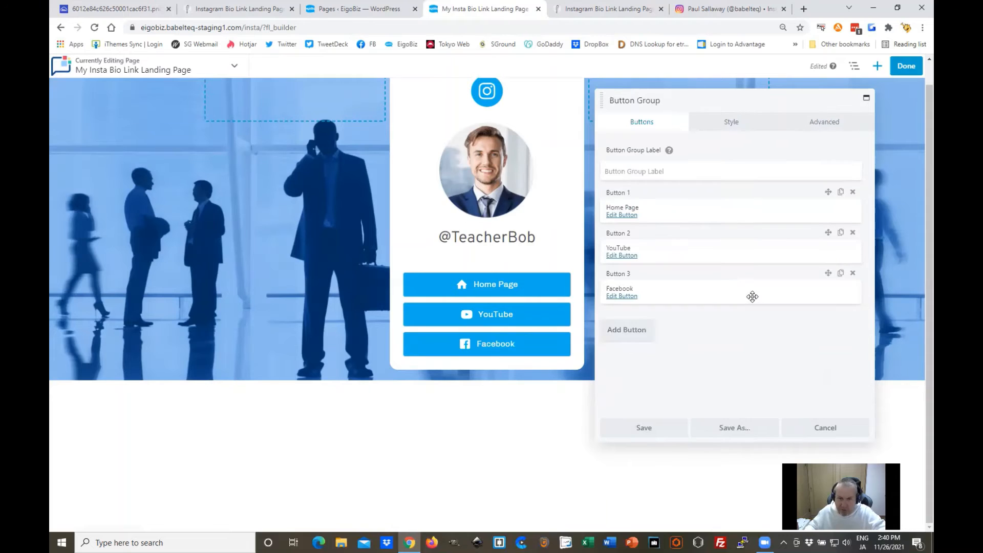
Duplicate the Facebook button and delete the surplus fifth button, leaving one copy as the fourth button
left_click(842, 278)
left_click(842, 278)
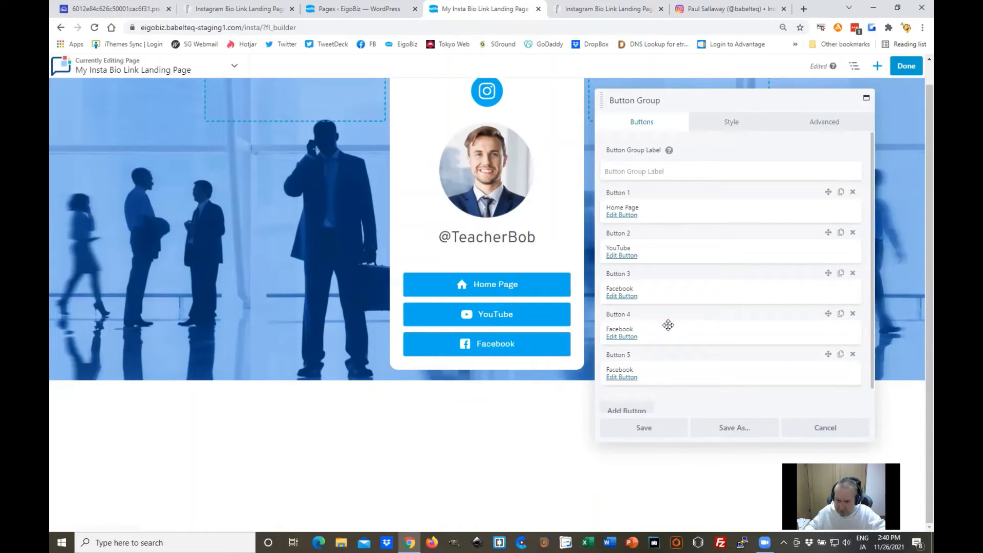
scroll(627, 355, "down", 1)
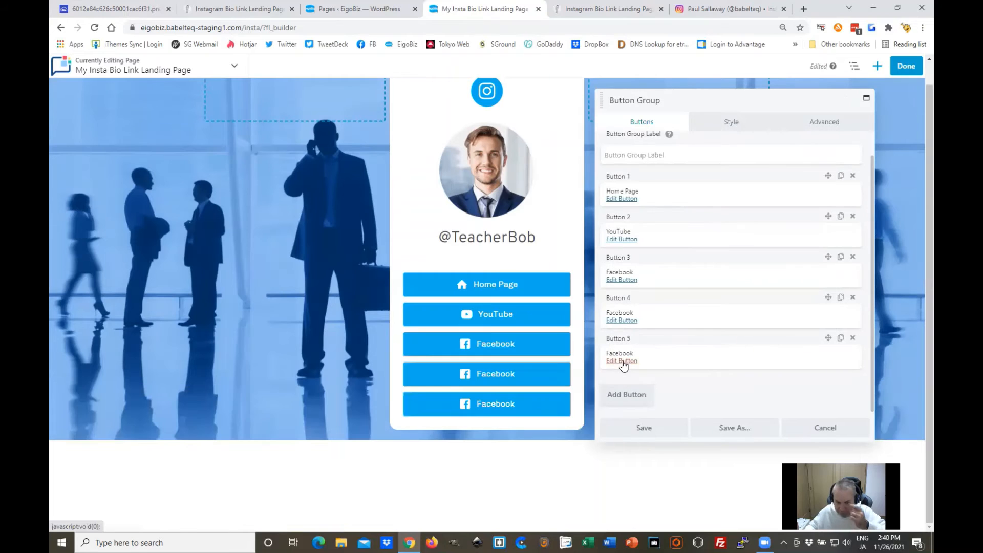
left_click(853, 339)
left_click(550, 91)
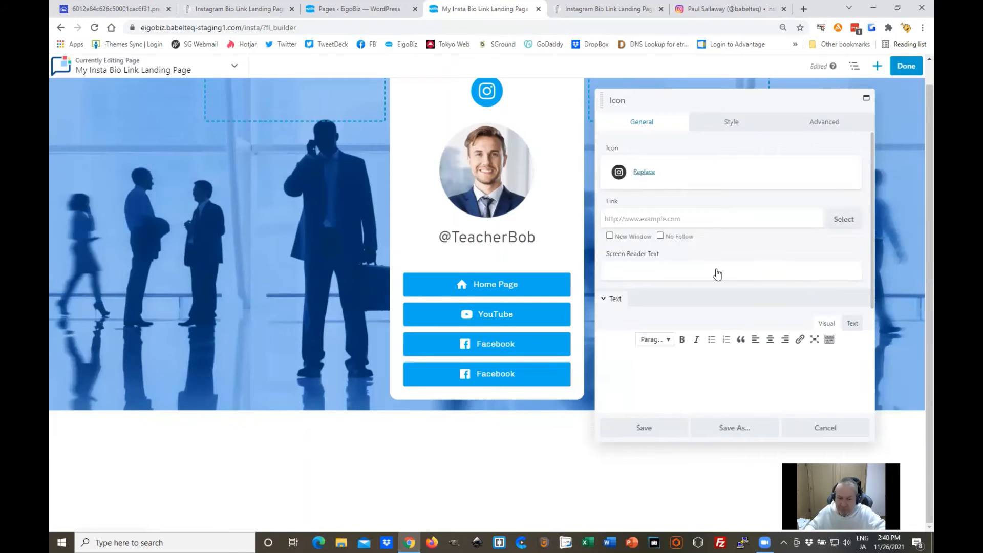
left_click(652, 429)
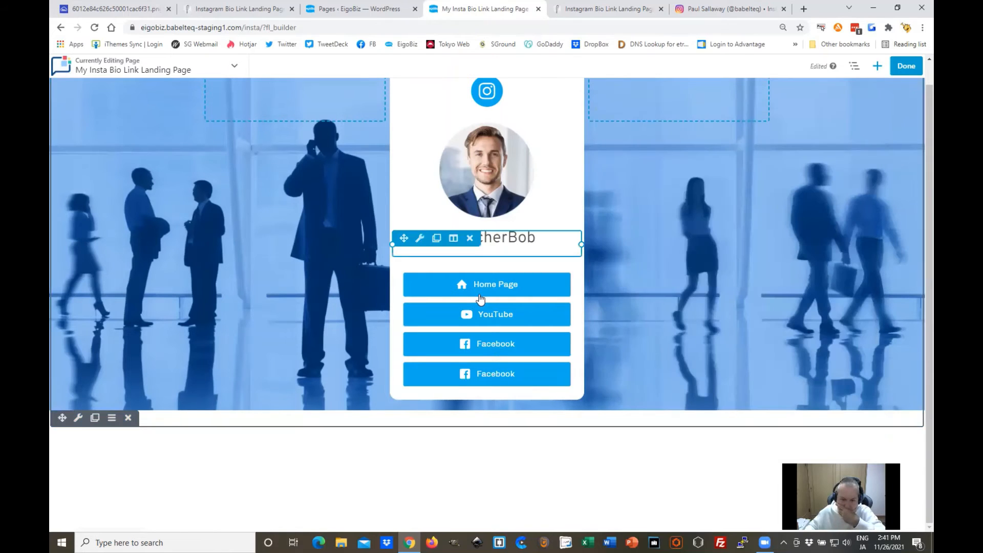
Open the button group's settings and change the fourth button's text to LinkedIn
left_click(506, 330)
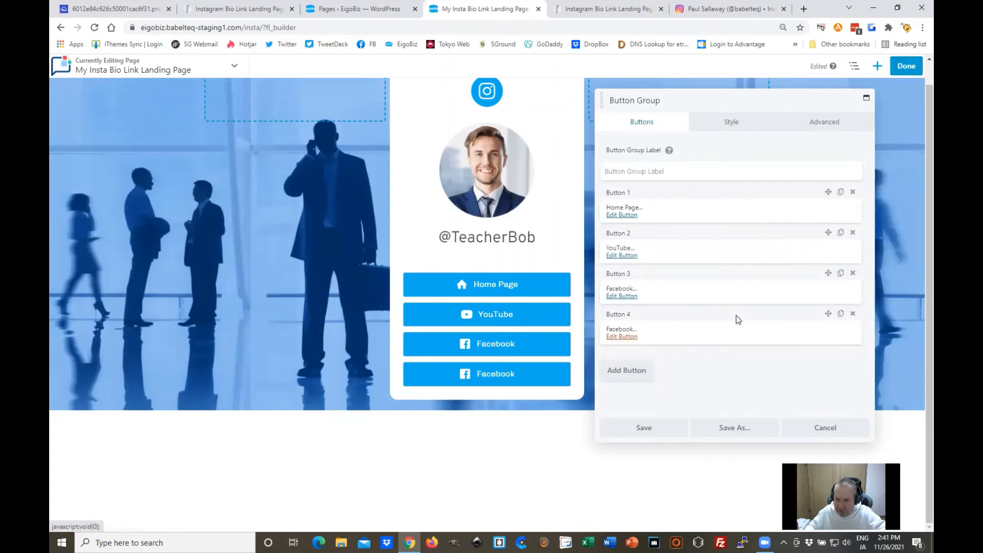
left_click(733, 271)
left_click(612, 166)
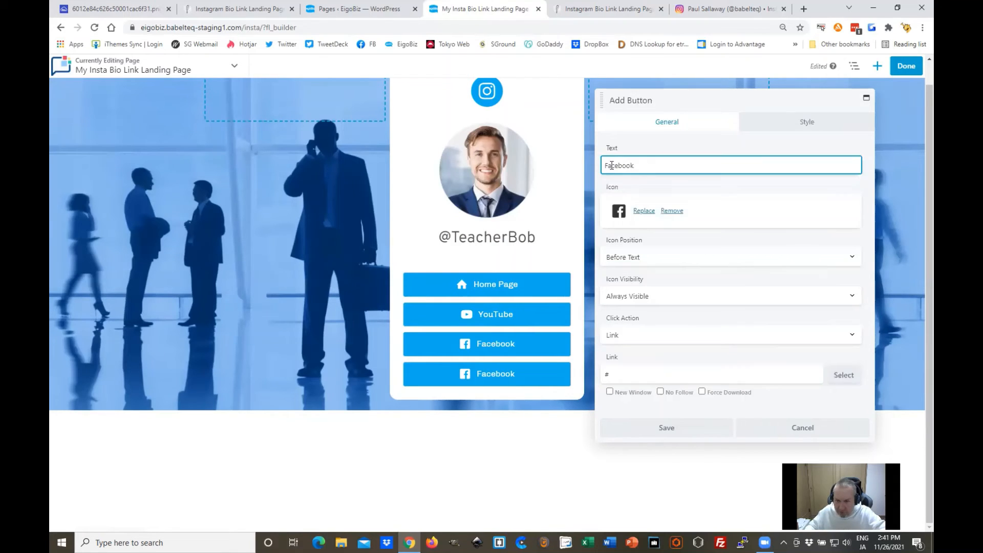
double_click(717, 163)
type("L")
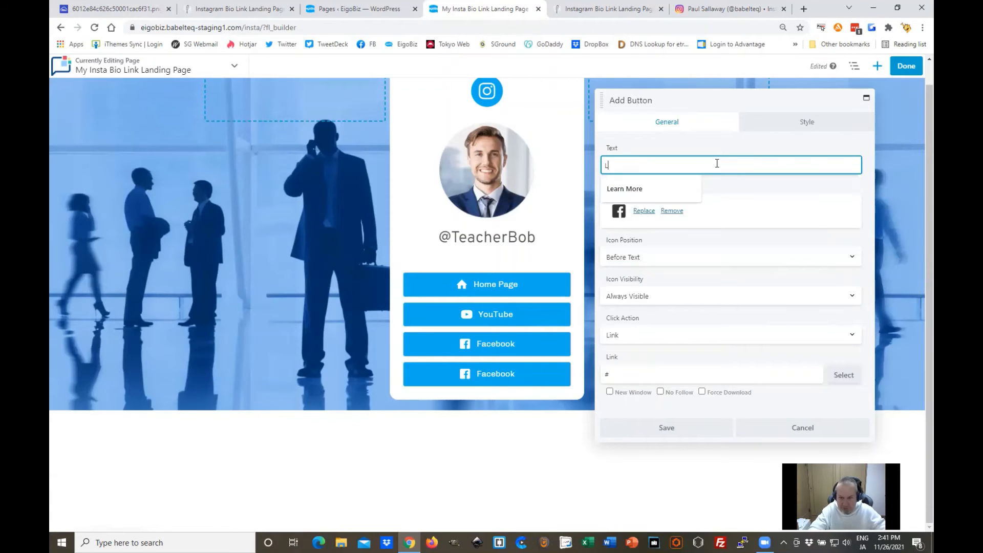
type("inkedIn")
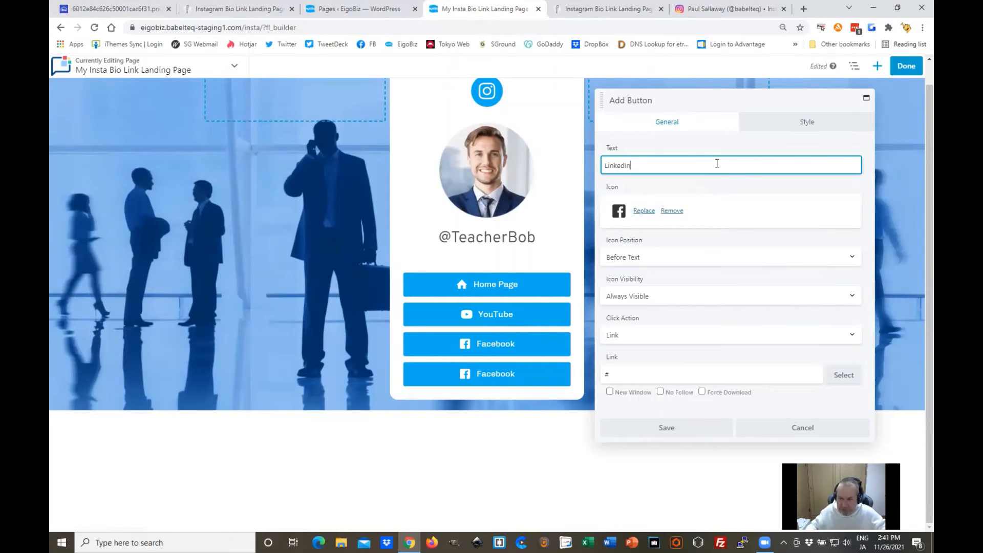
Search the icon library for linkedin, give the LinkedIn button the solid circular Ultimate-Icons icon, and save the button and its group
left_click(646, 211)
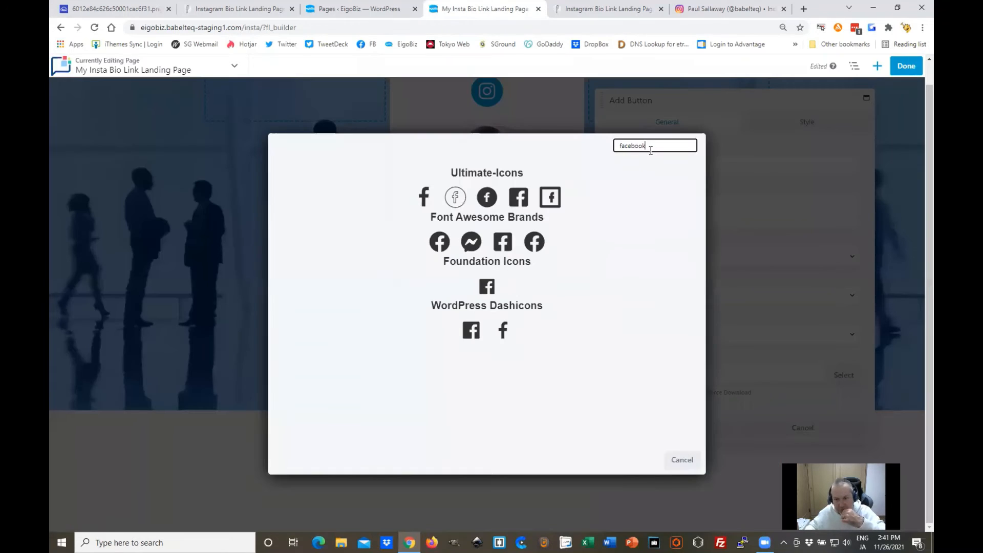
key("ctrl+a")
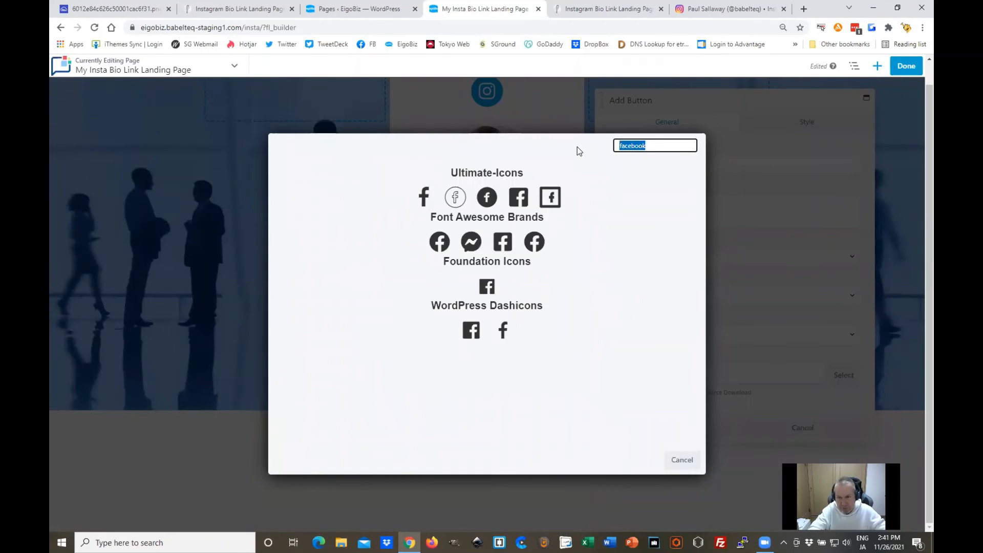
type("linkedin")
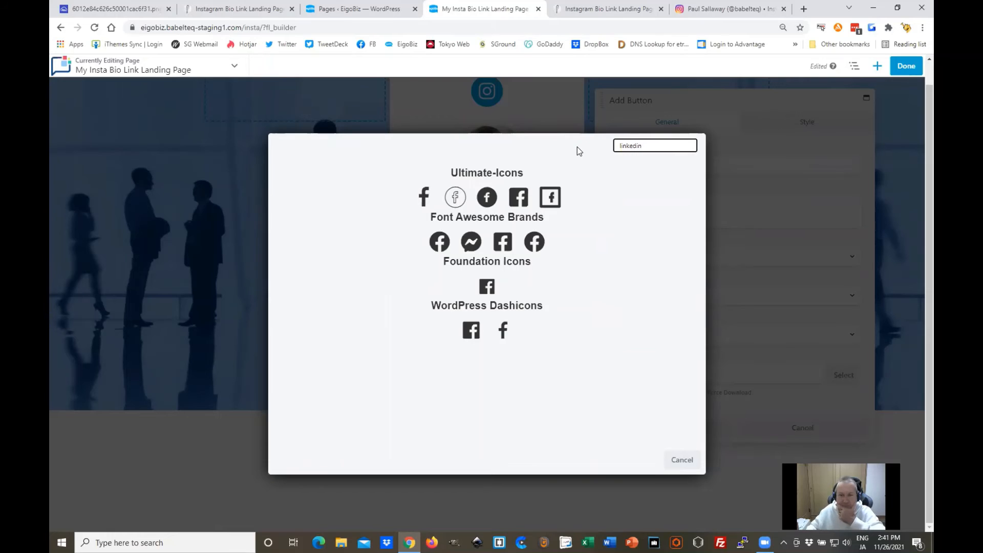
left_click(489, 204)
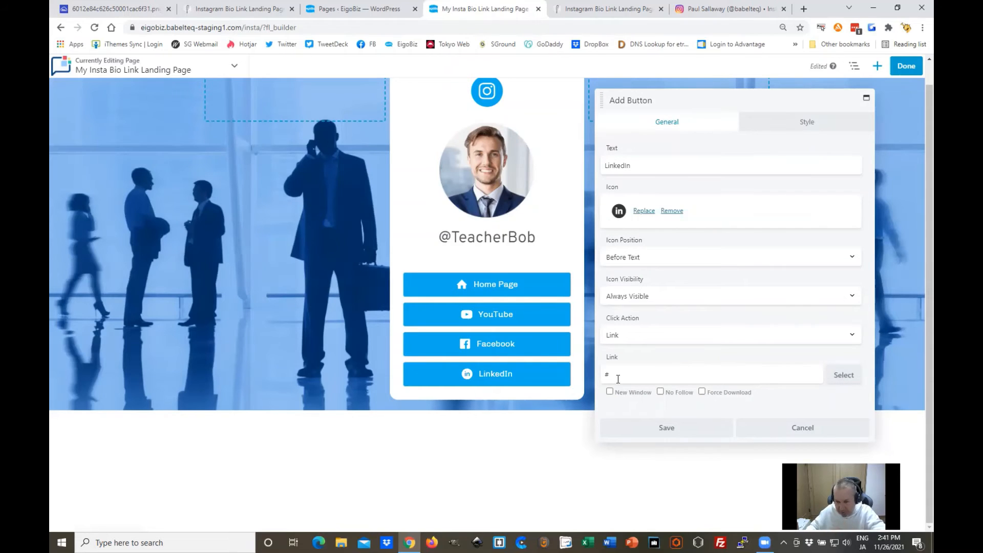
left_click(681, 429)
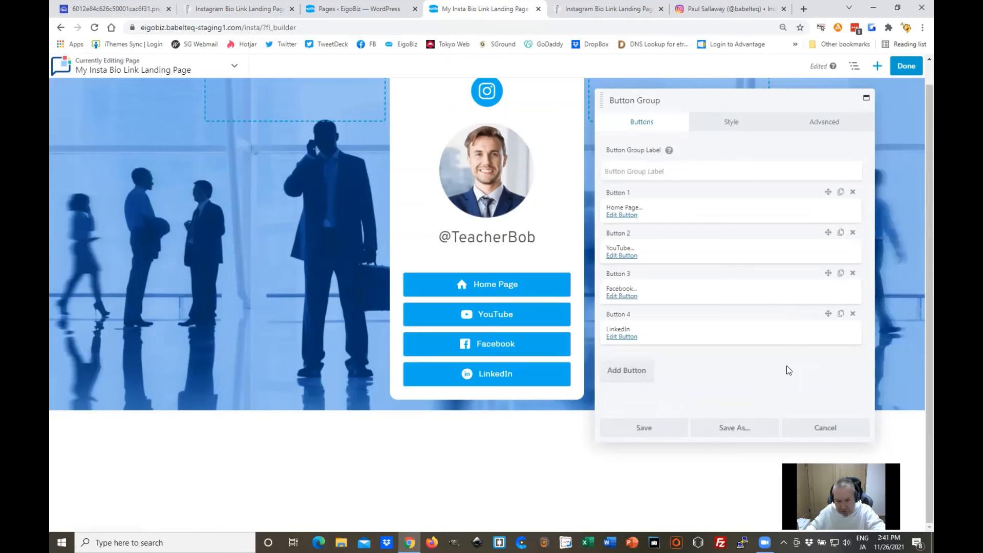
left_click(653, 435)
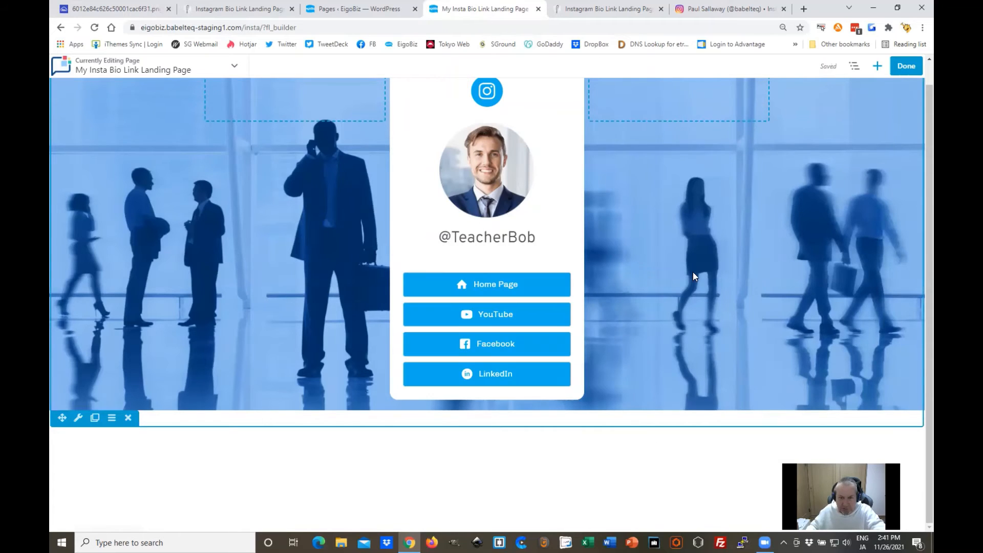
Compare with the reference bio link page, search the modules for button, and add a standard Button module below the link button group
scroll(563, 205, "up", 1)
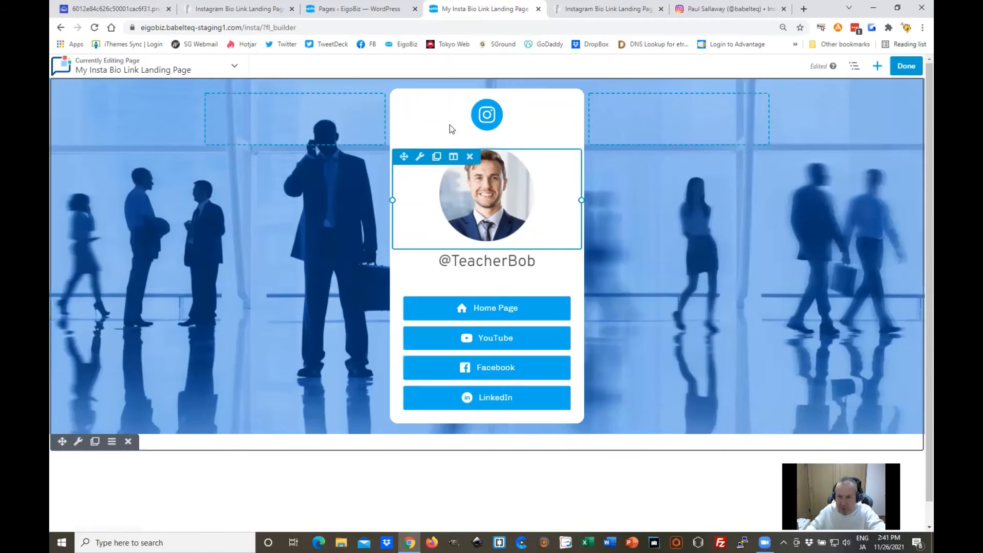
left_click(610, 12)
scroll(535, 342, "down", 2)
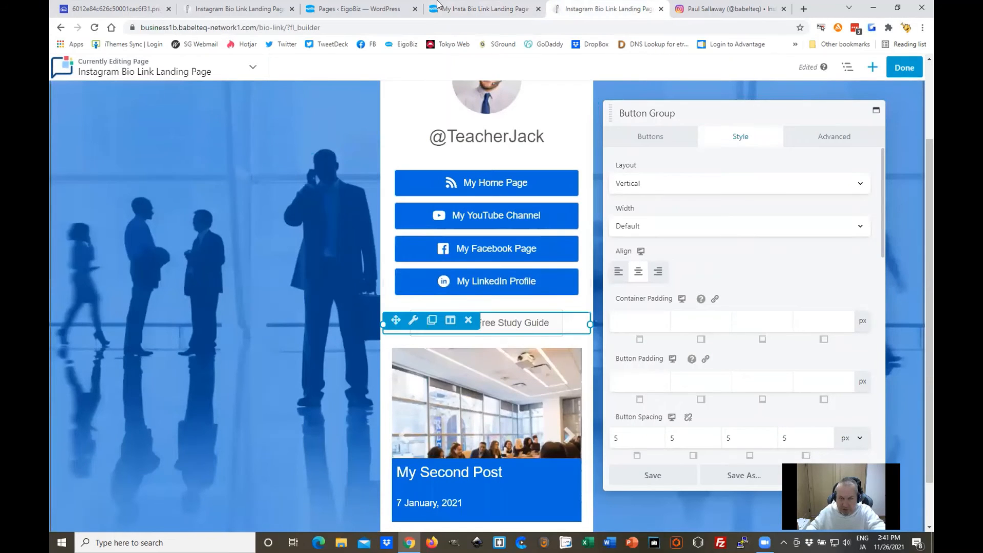
left_click(494, 12)
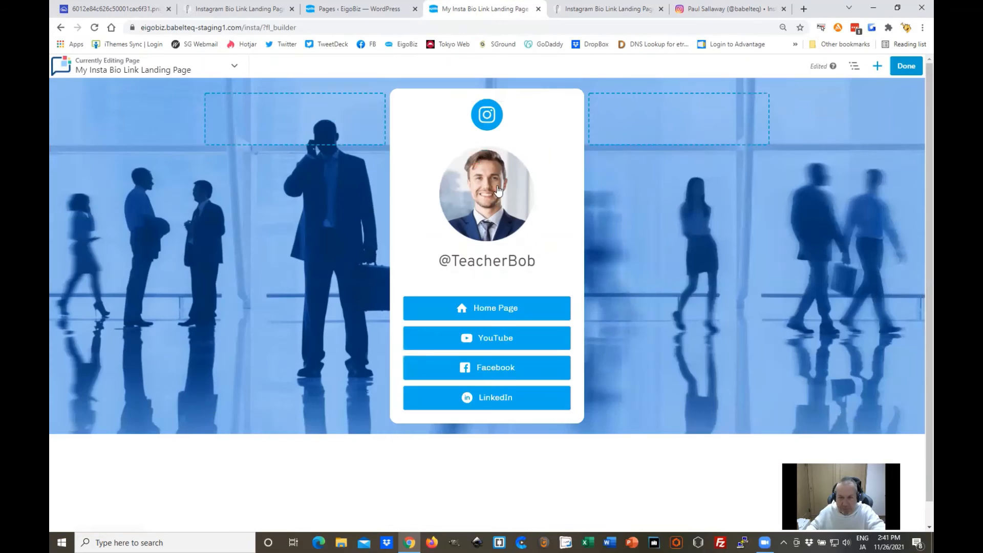
left_click(878, 66)
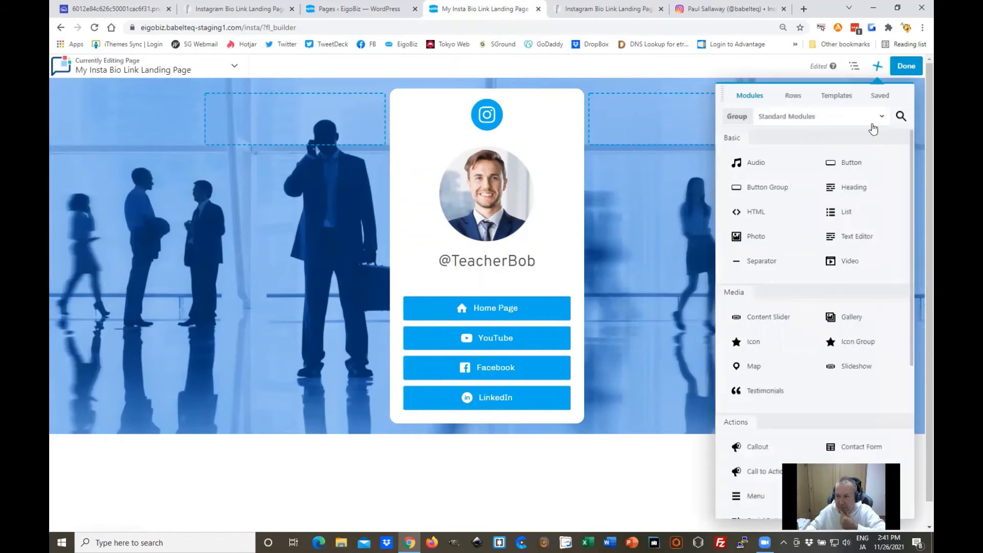
left_click(900, 118)
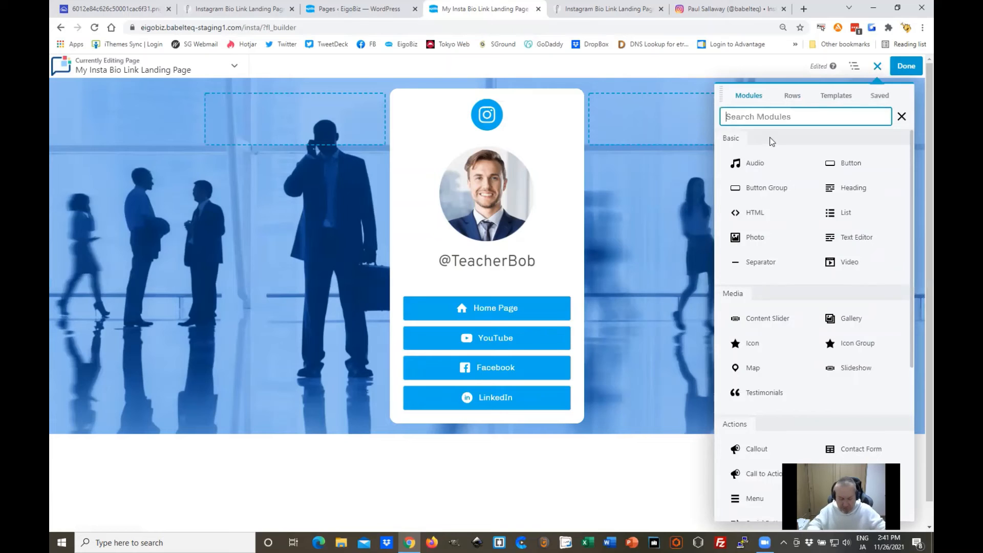
type("button")
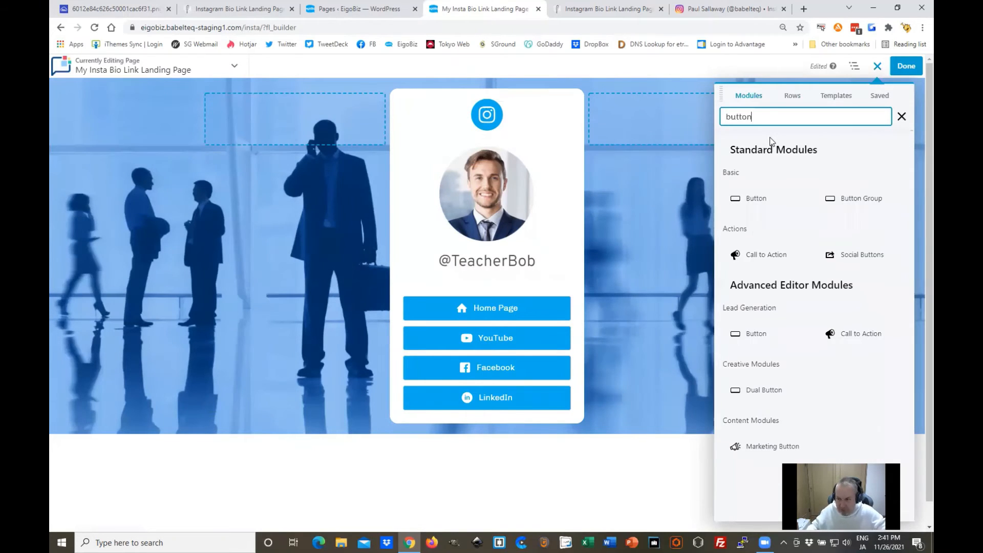
left_click_drag(763, 202, 509, 437)
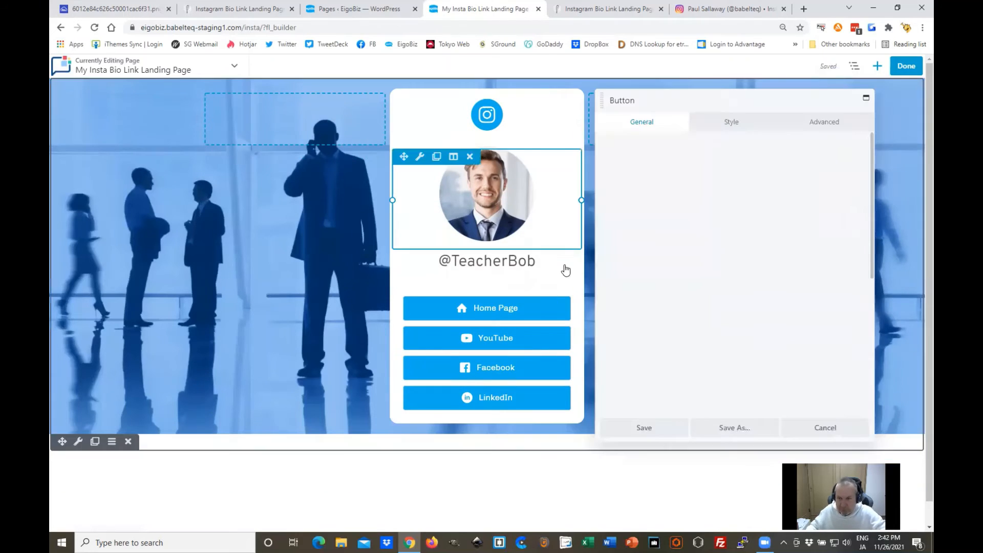
Replace the new button's placeholder text with "Get My Free Study Guide"
left_click(623, 164)
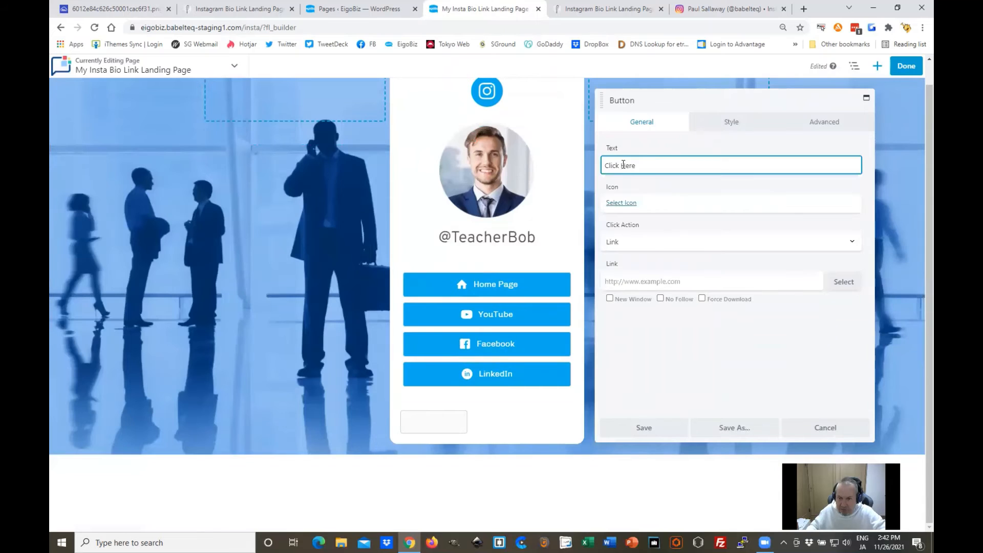
left_click_drag(601, 165, 648, 168)
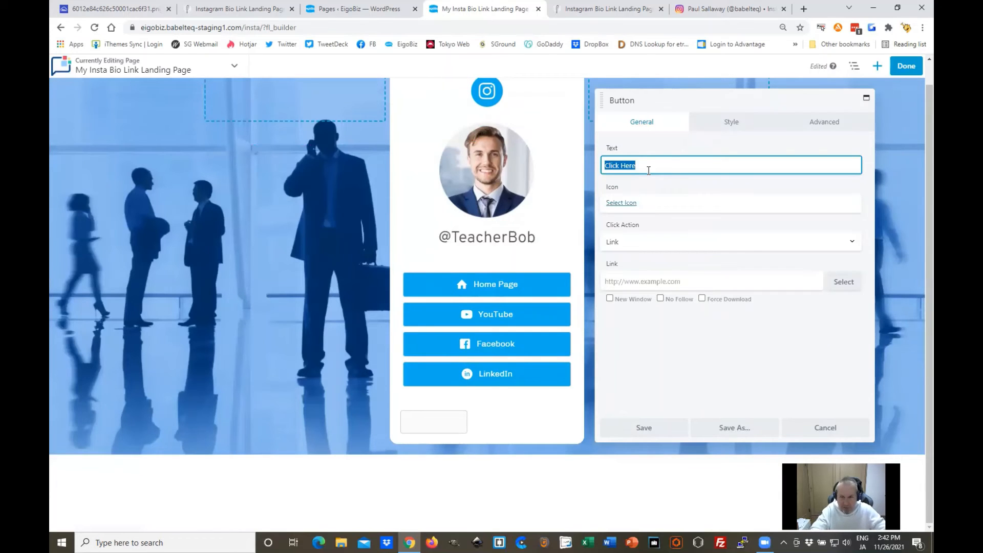
type("Get My F")
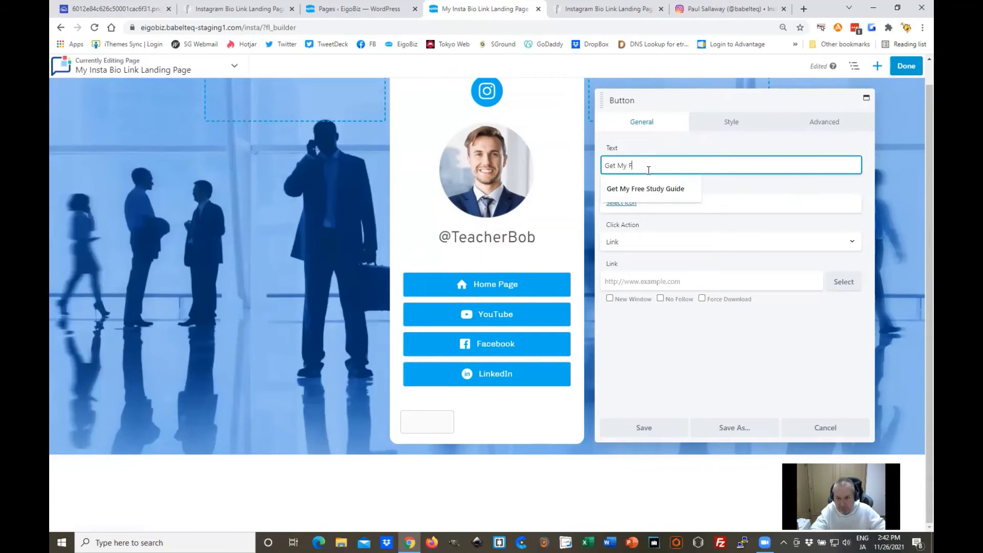
type("ree S")
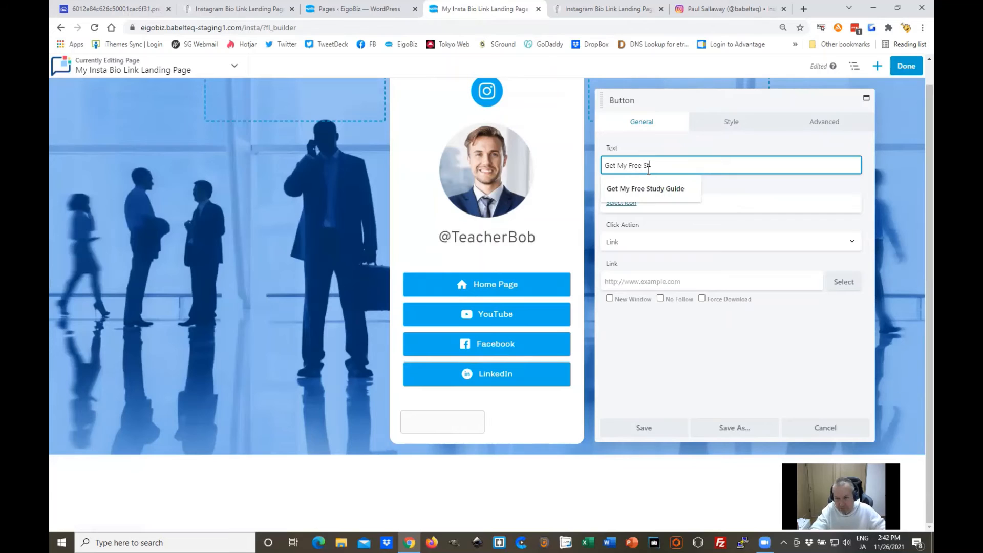
type("tudy")
left_click(648, 188)
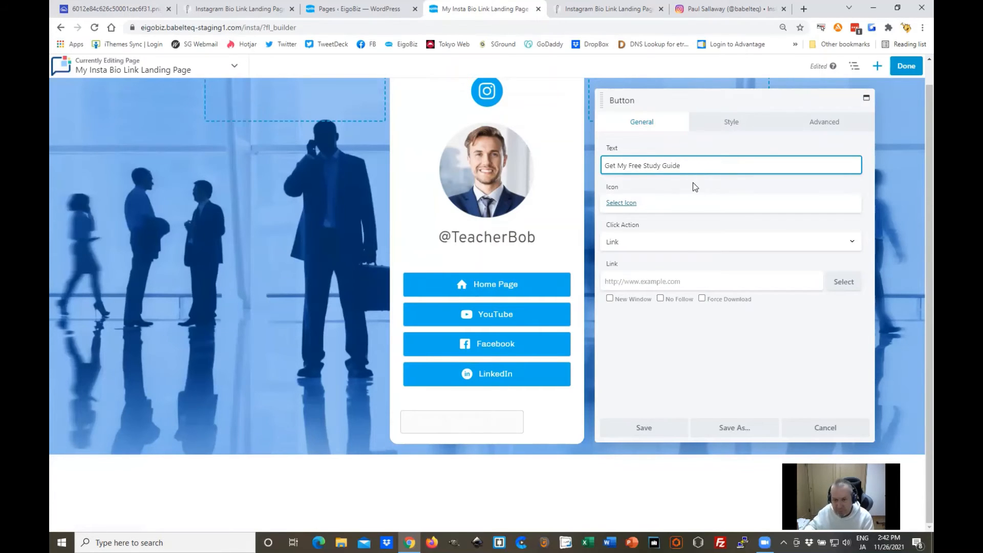
left_click(695, 186)
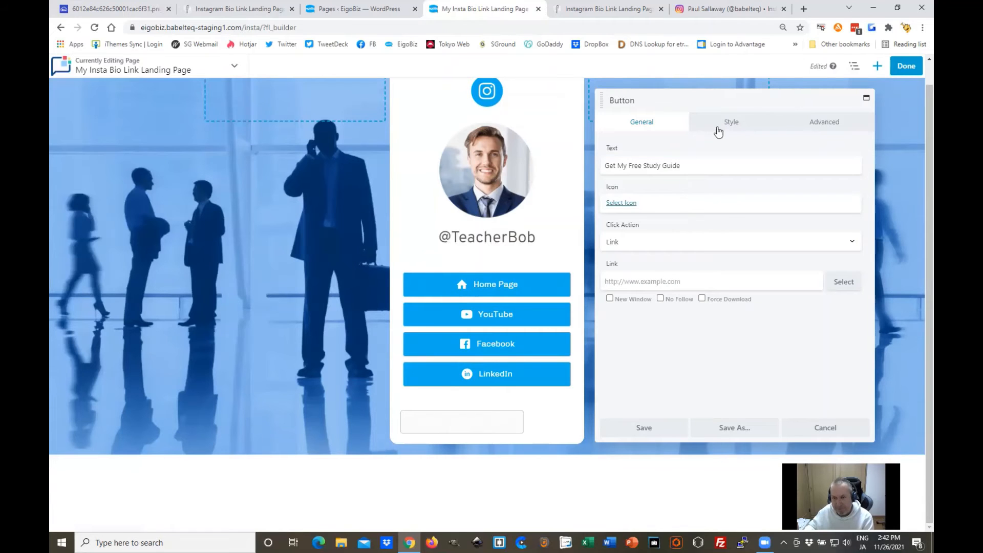
Check the reference page's study guide button, search the icon library for email, and give the new button the second WordPress Dashicons envelope
left_click(602, 9)
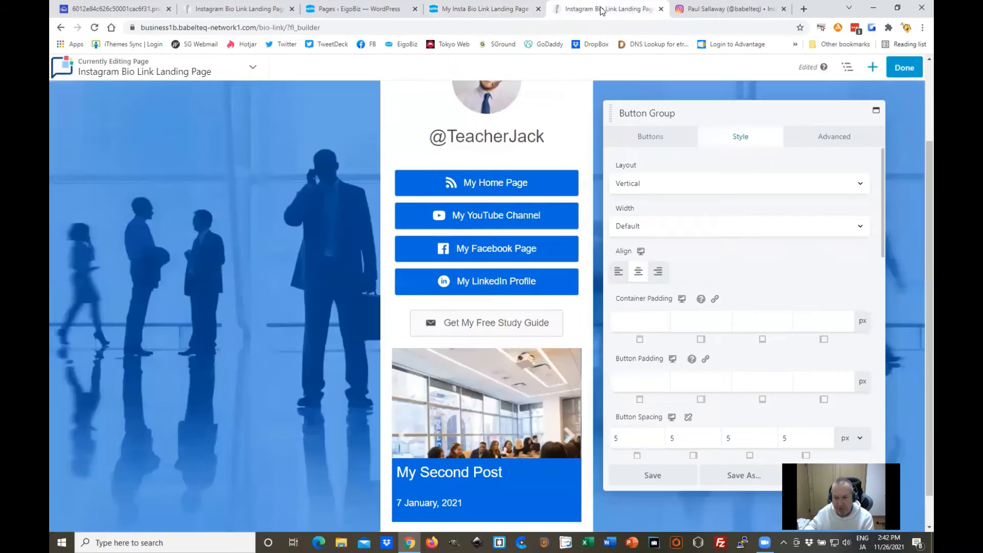
left_click(492, 10)
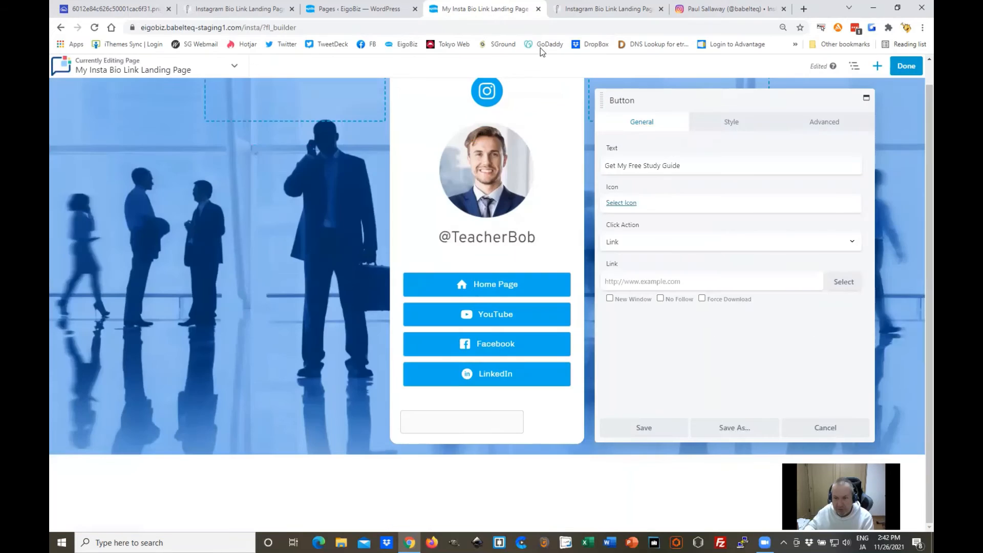
left_click(621, 203)
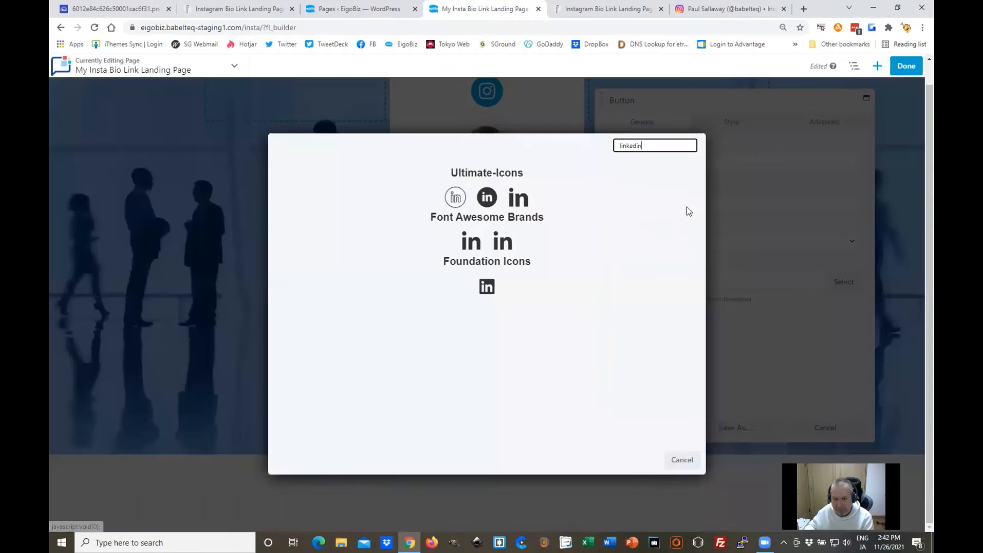
key("ctrl+a")
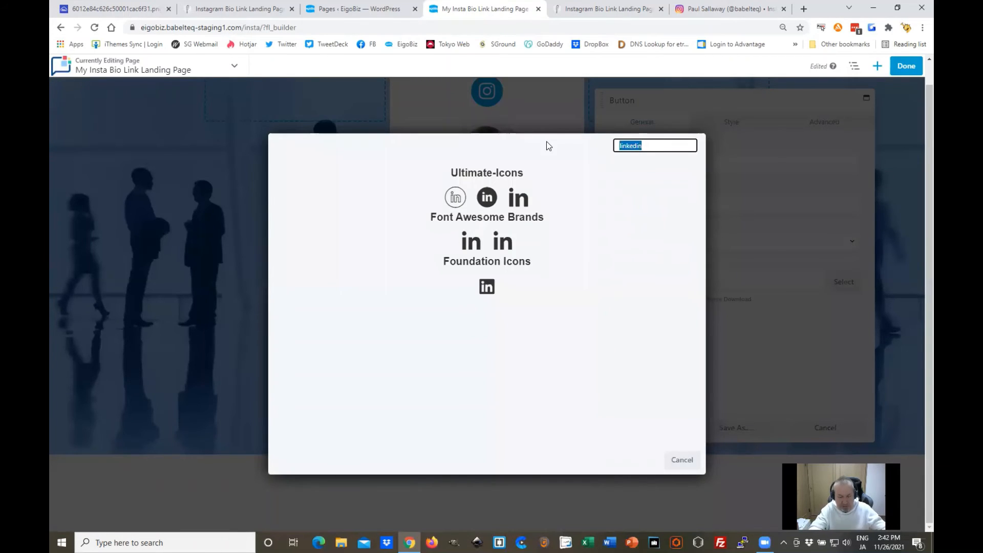
type("email")
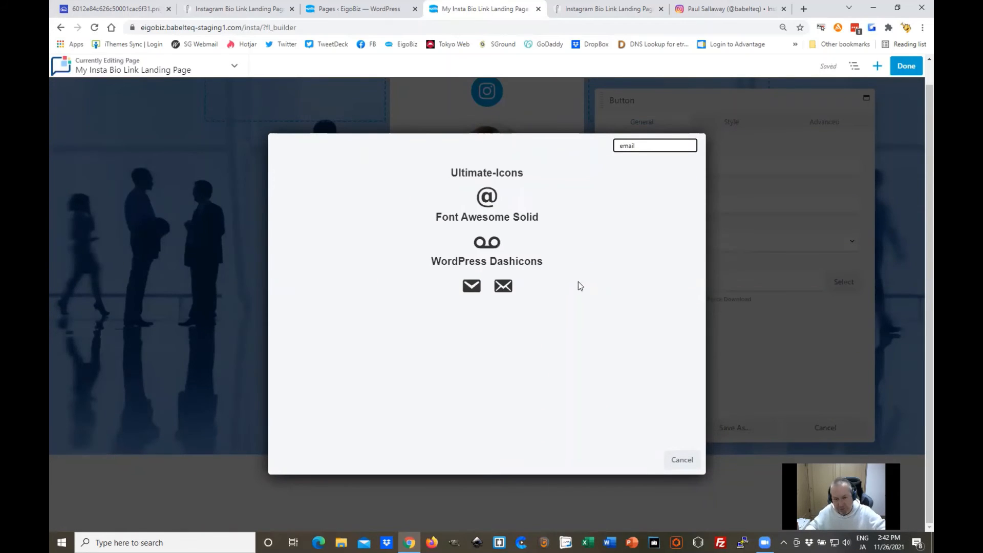
left_click(503, 287)
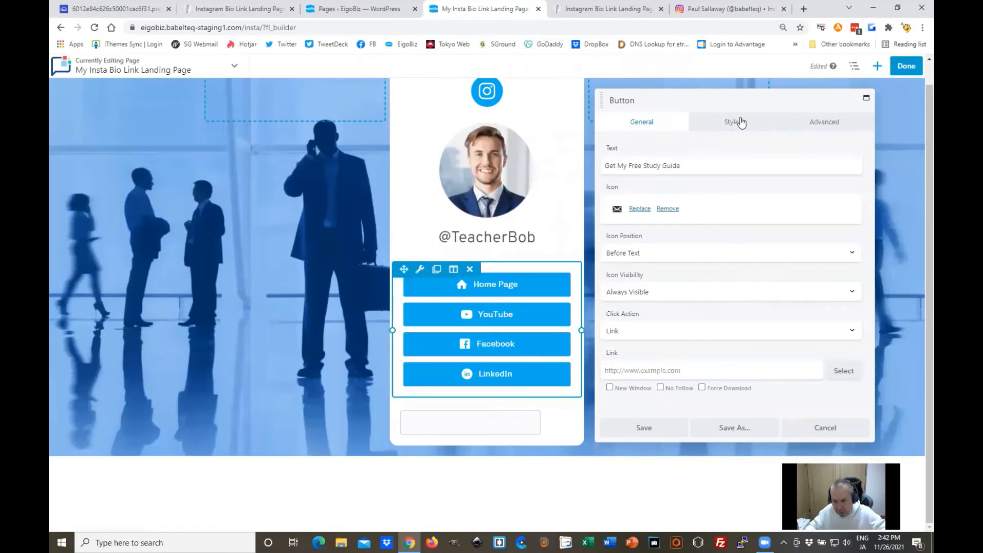
Set the study guide button's text color to the dark preset #191716 and lower its opacity to 0.75
left_click(732, 131)
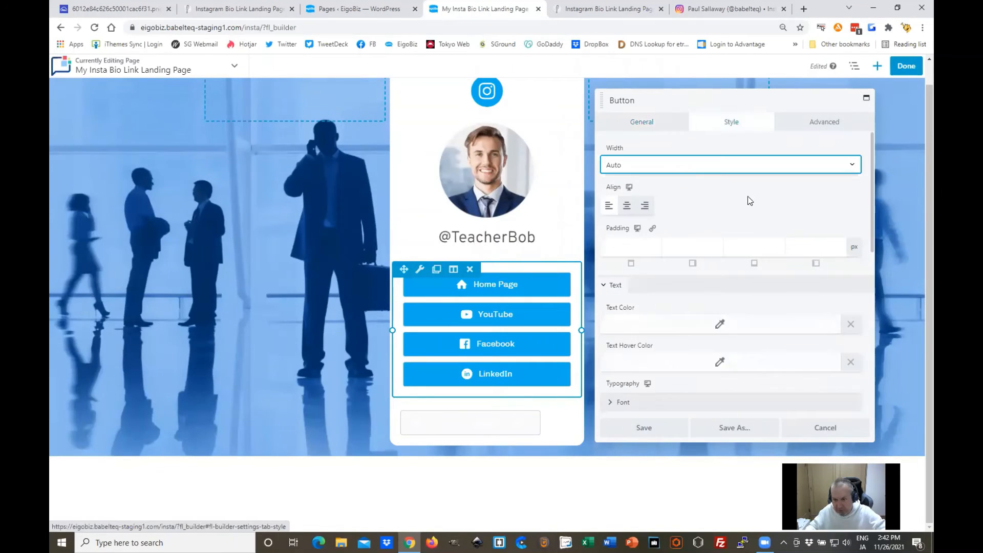
scroll(748, 196, "down", 3)
scroll(691, 231, "down", 1)
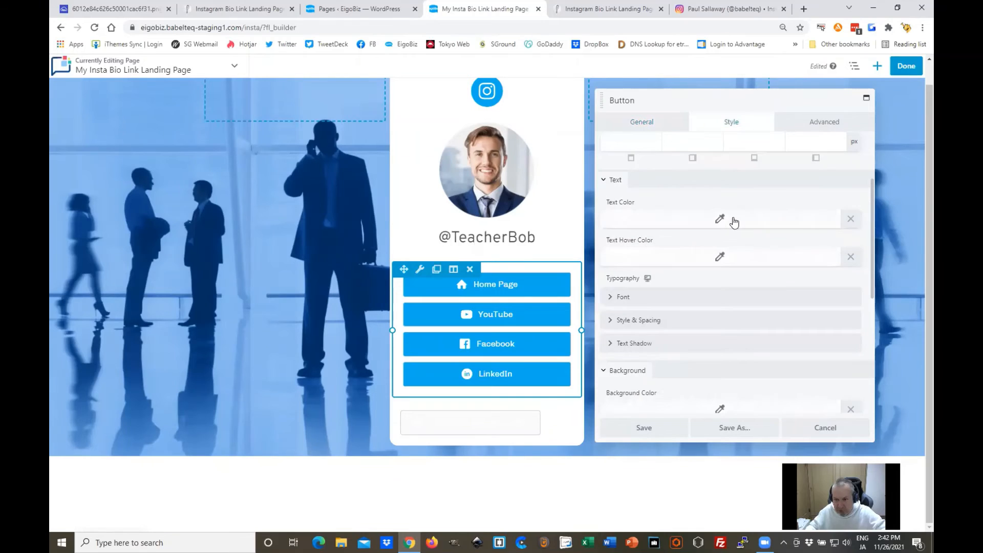
left_click(723, 224)
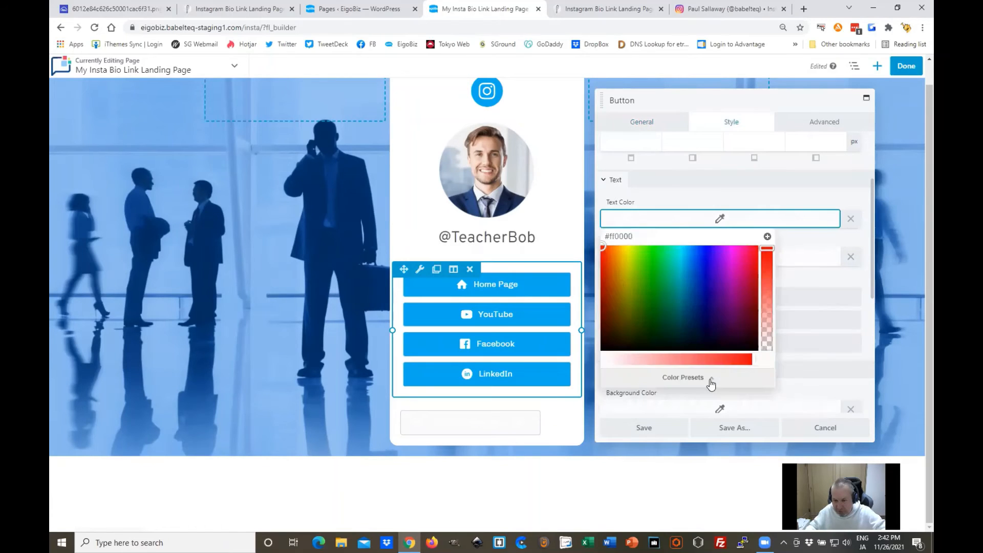
left_click(683, 378)
left_click(654, 267)
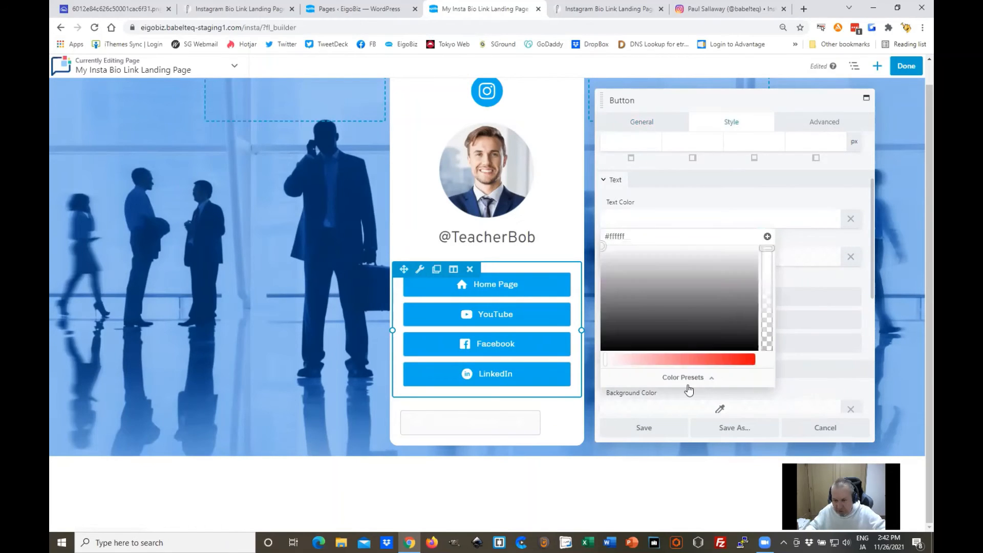
left_click(684, 377)
left_click(612, 292)
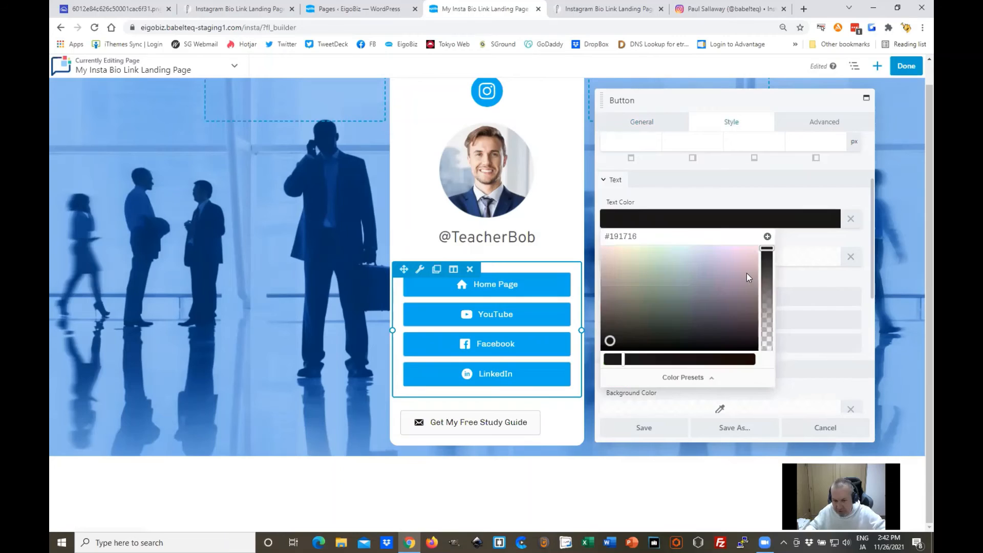
left_click_drag(766, 249, 768, 276)
left_click(768, 278)
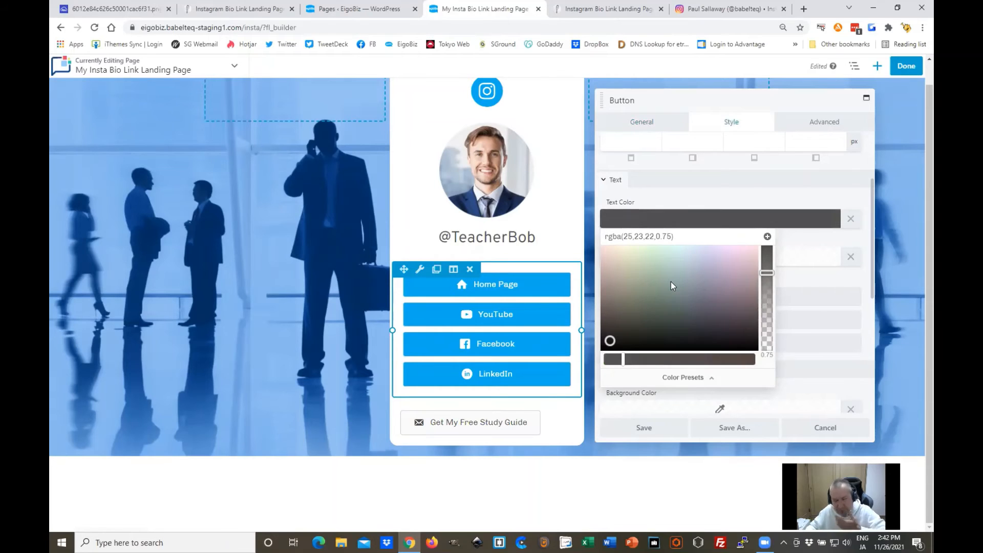
Center-align the study guide button within its column
left_click(724, 203)
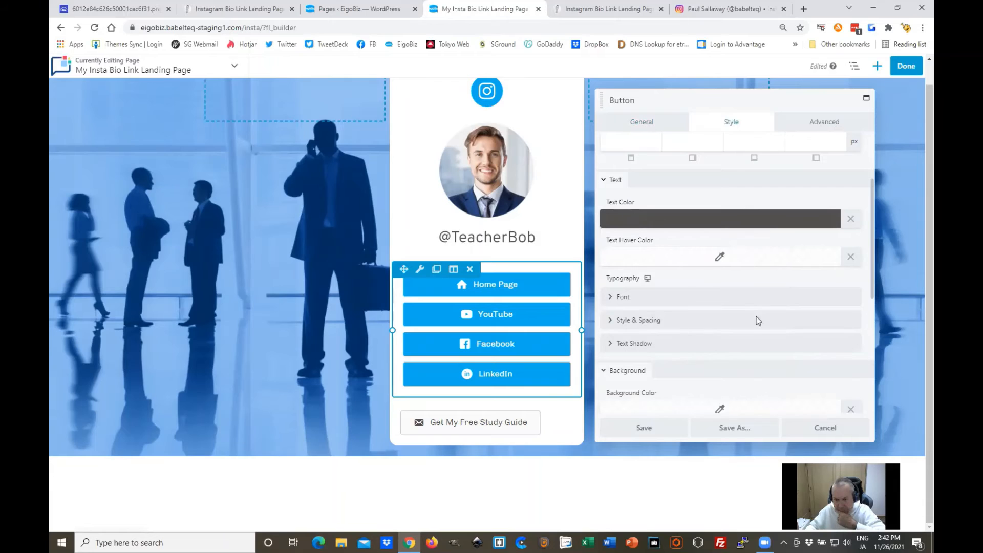
scroll(748, 341, "down", 5)
scroll(723, 296, "up", 3)
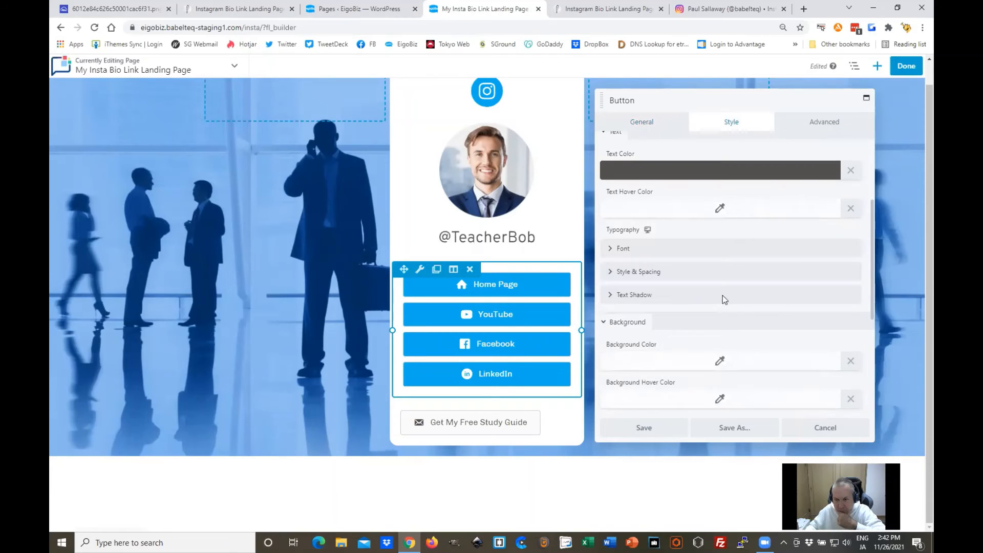
scroll(720, 253, "up", 3)
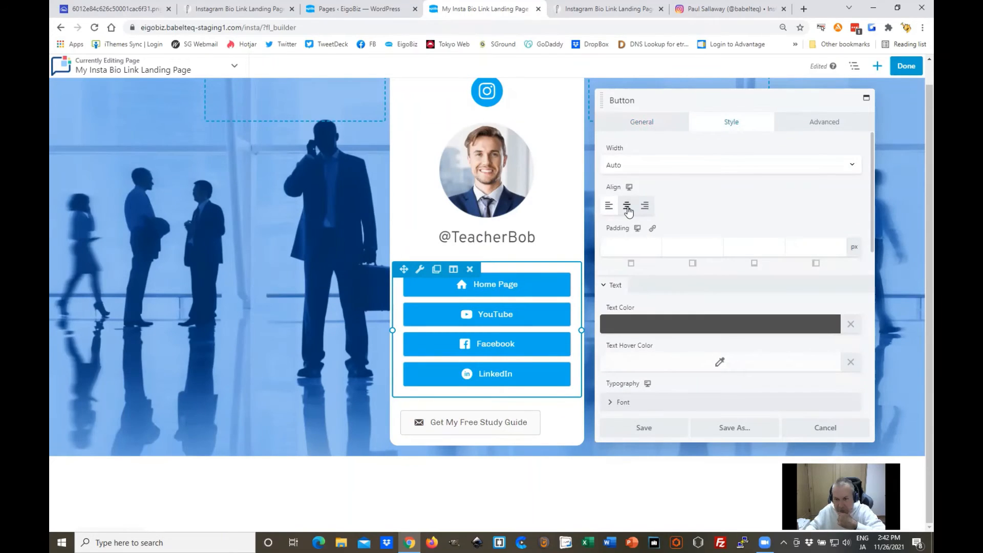
left_click(627, 207)
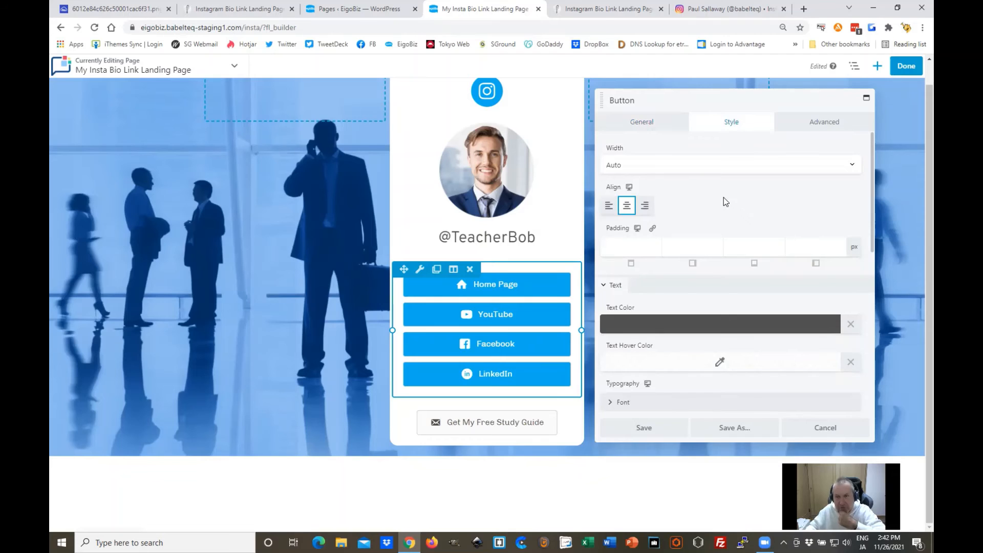
left_click(657, 436)
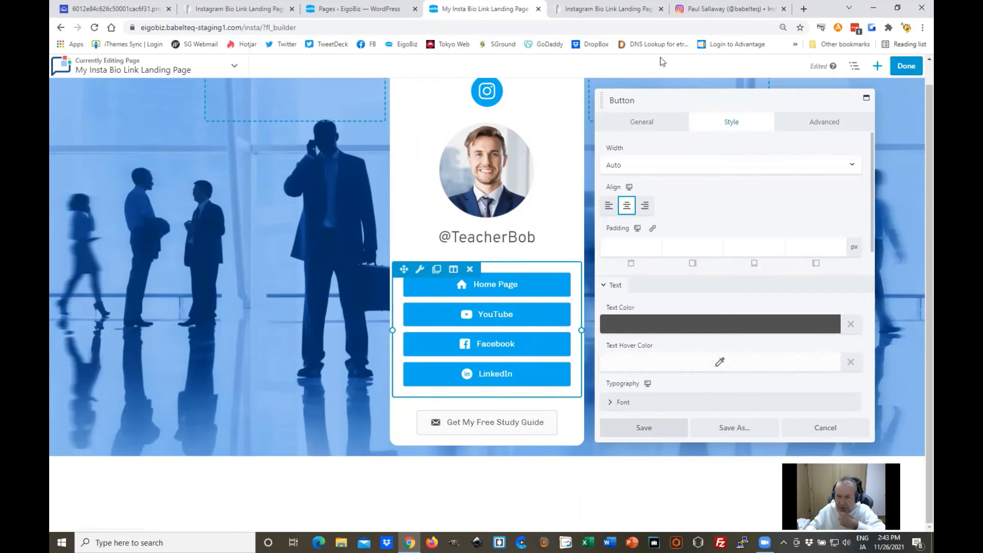
Set the study guide button's link to the placeholder "#"
left_click(657, 129)
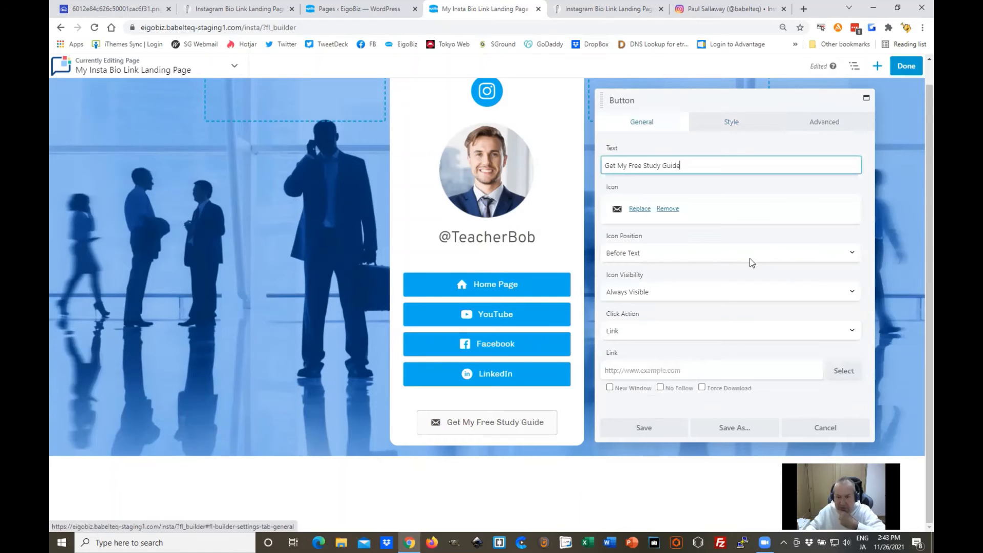
left_click(674, 372)
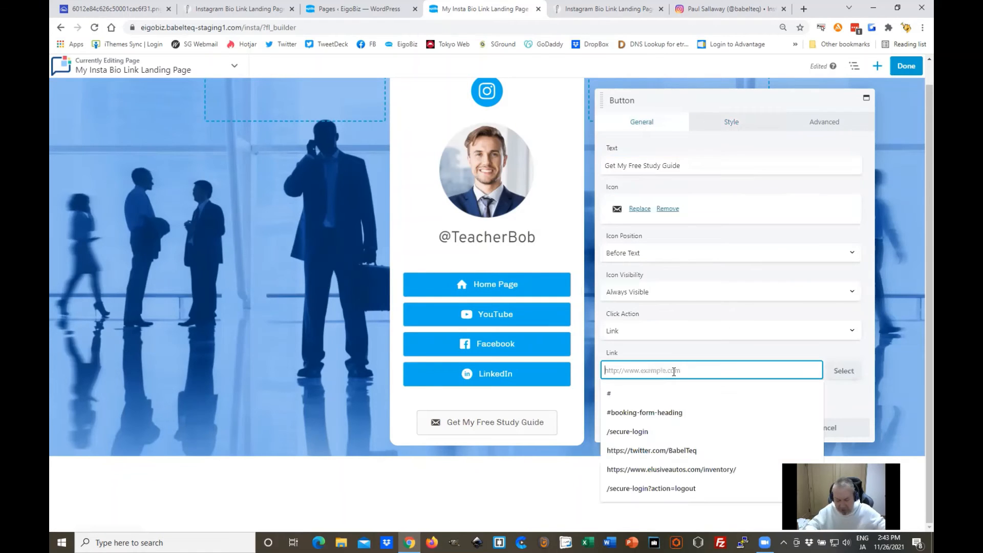
type("#")
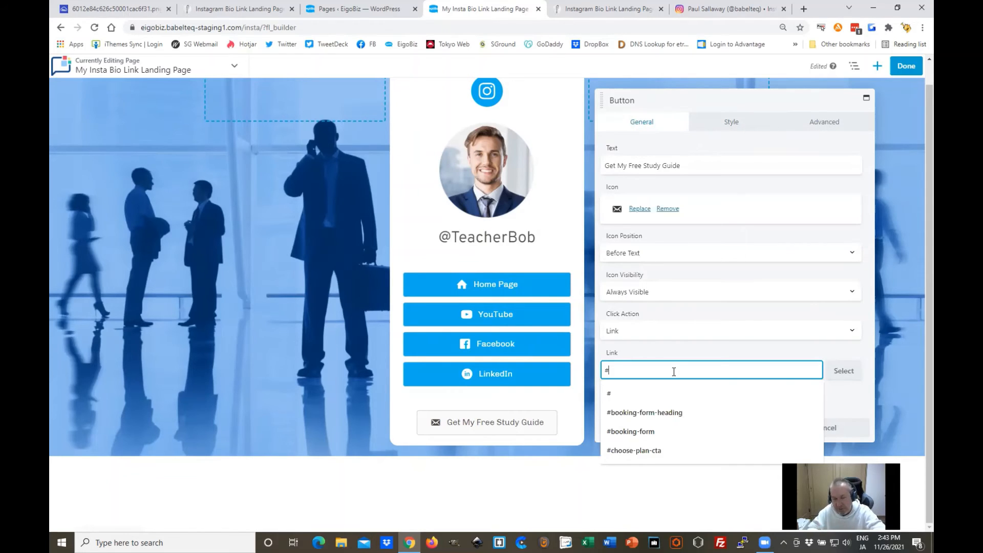
left_click(749, 183)
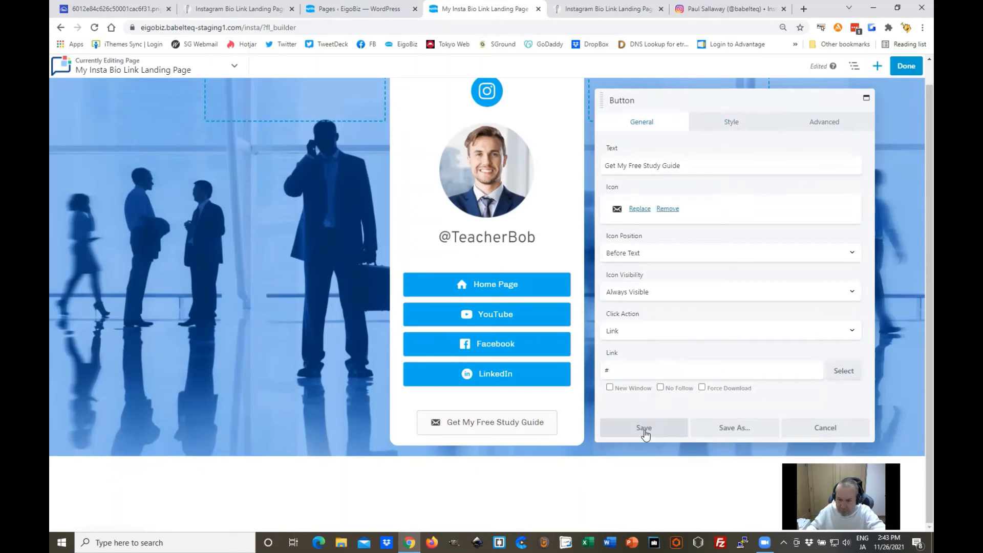
Set the study guide button's top margin to 0 px and save the module settings
left_click(838, 129)
left_click(622, 187)
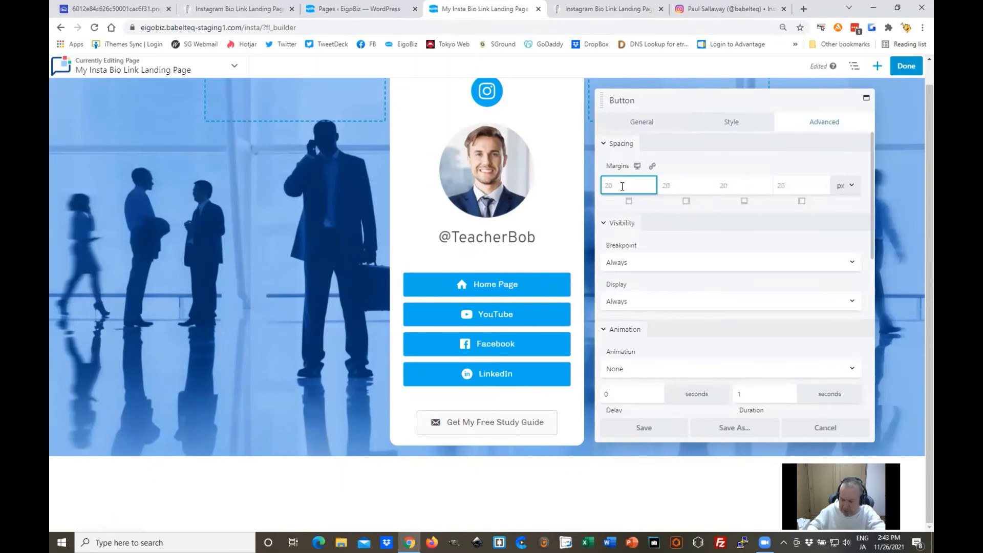
type("0")
left_click(633, 430)
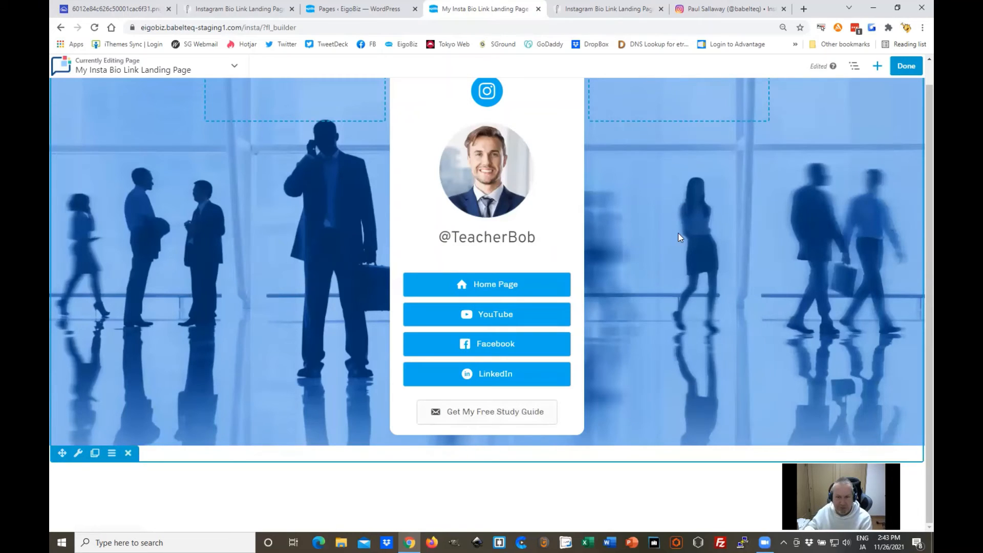
Check the section below the study guide button on the reference bio link page and dismiss its Button Group settings without saving
scroll(665, 221, "up", 1)
left_click(622, 11)
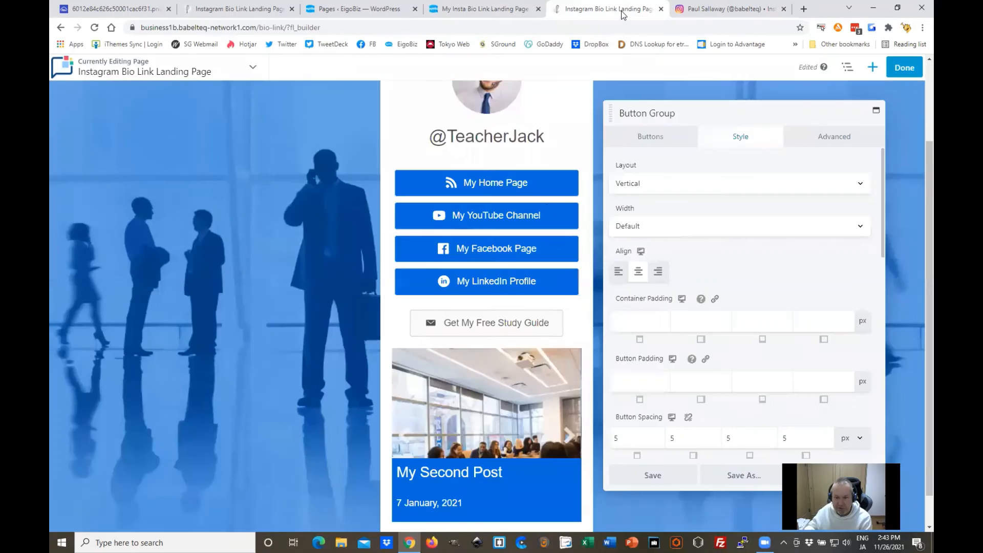
scroll(493, 372, "down", 1)
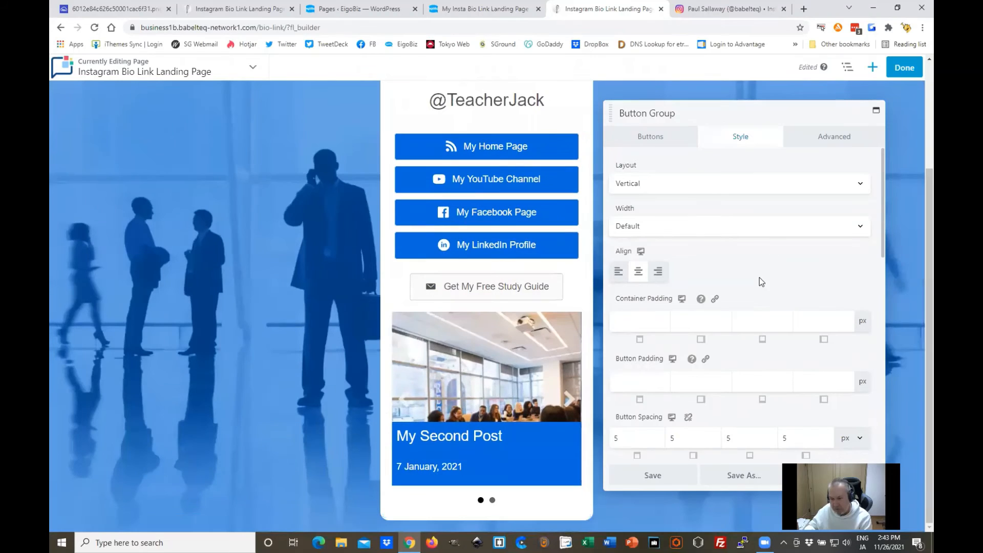
scroll(742, 420, "down", 4)
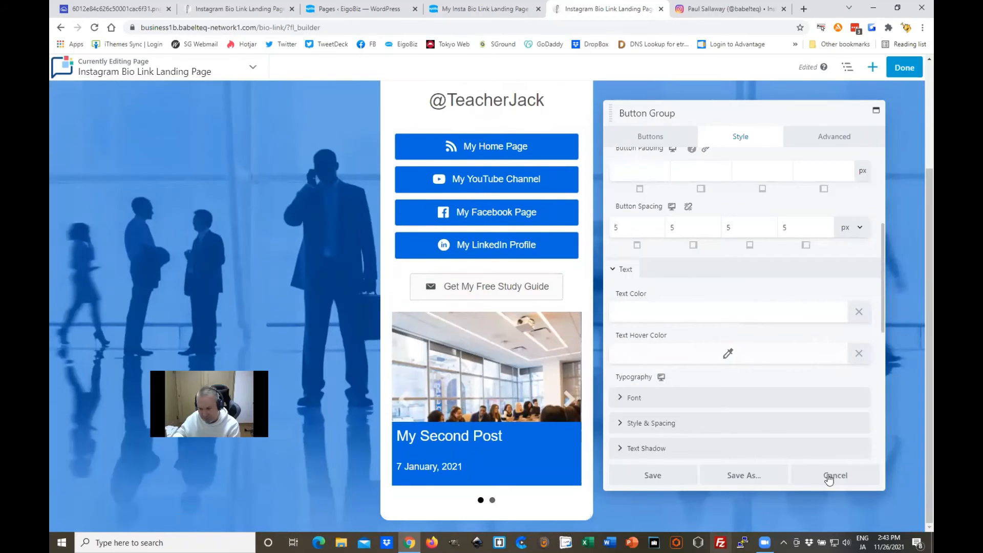
left_click(835, 476)
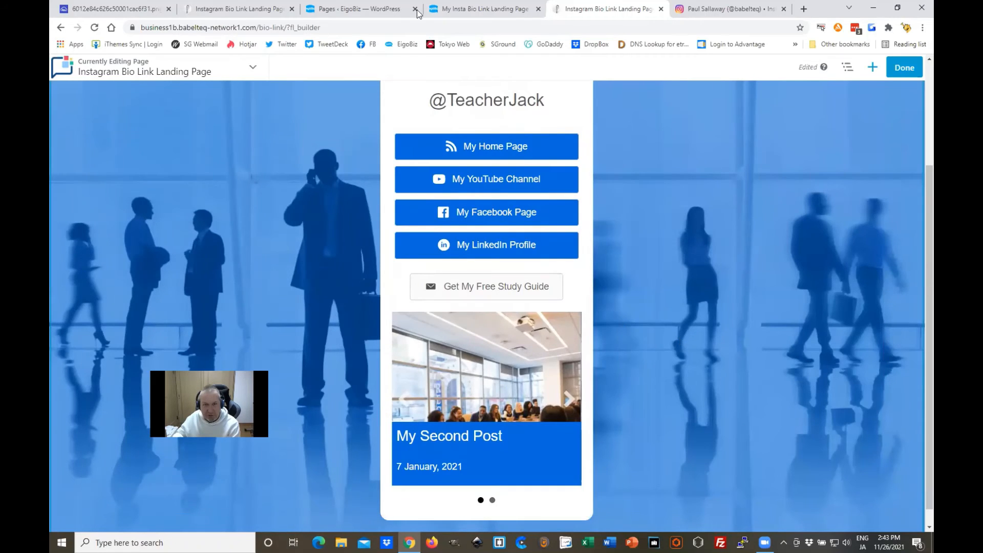
Return to My Insta Bio Link Landing Page, search the modules for posts, and add a Posts Slider below the study guide button
left_click(495, 12)
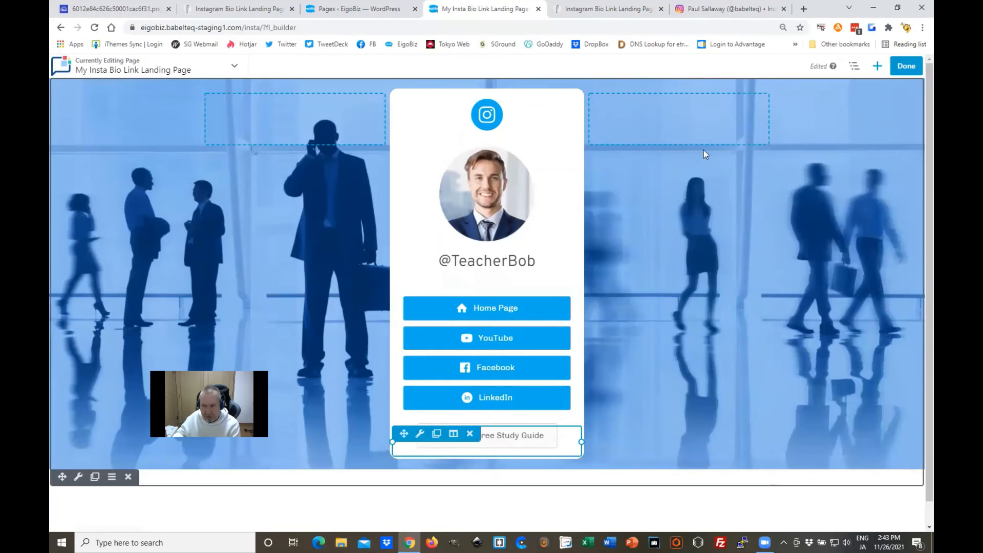
left_click(877, 66)
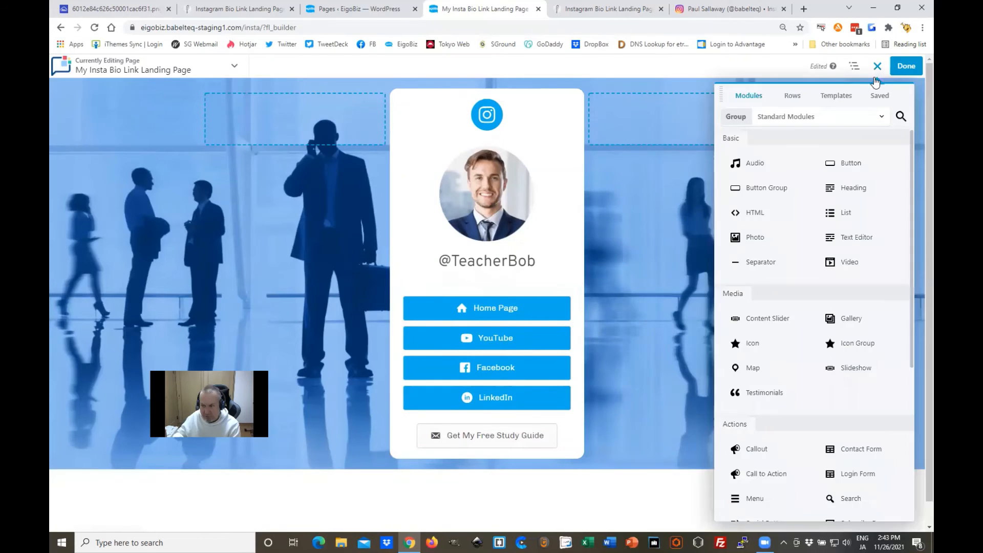
left_click(803, 112)
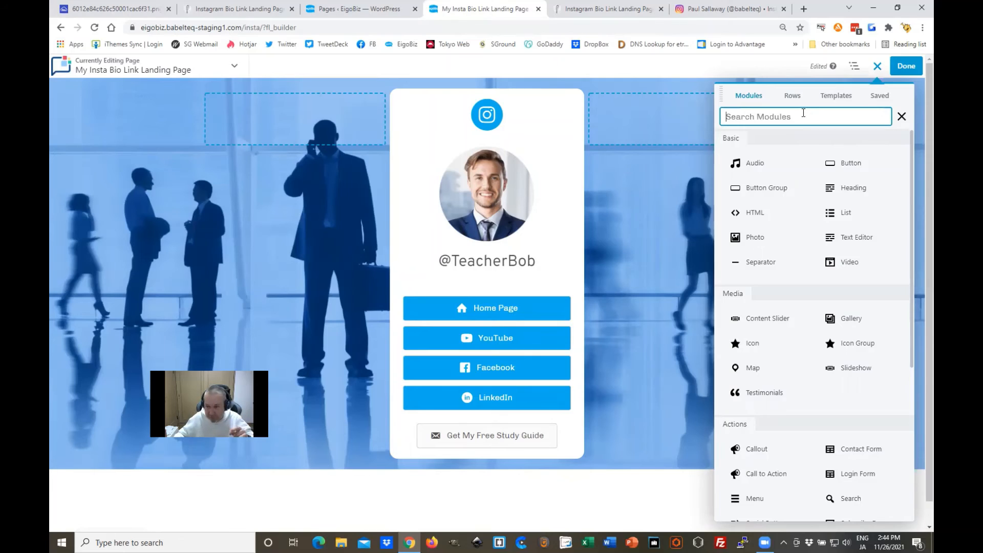
type("post")
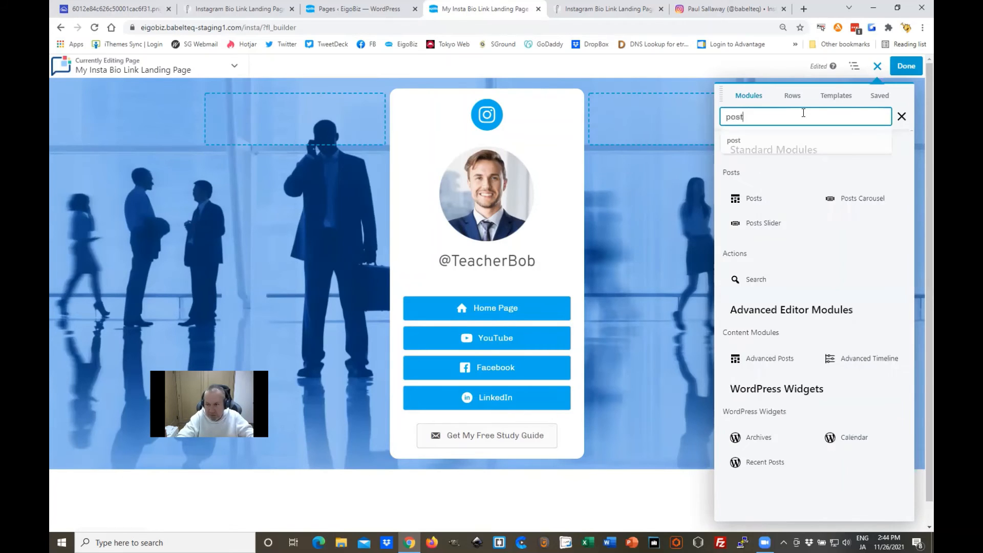
type("s")
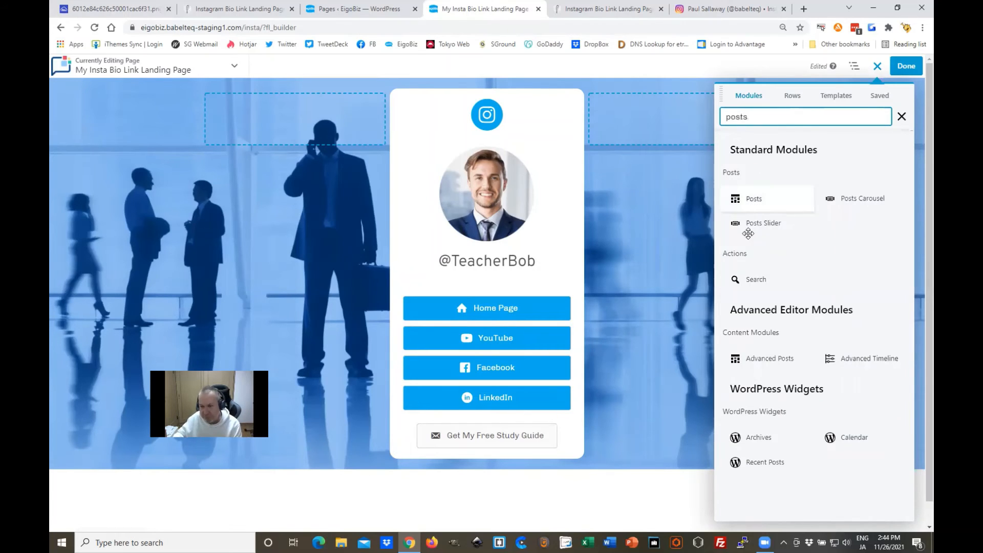
left_click_drag(783, 227, 558, 233)
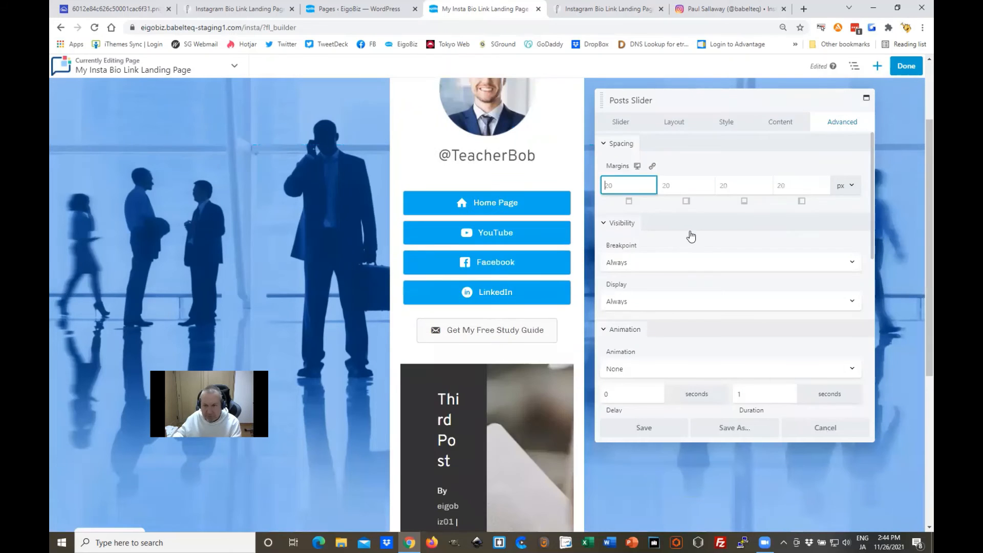
Set the posts slider's height to 300 px and its Auto Play option to No
left_click(619, 123)
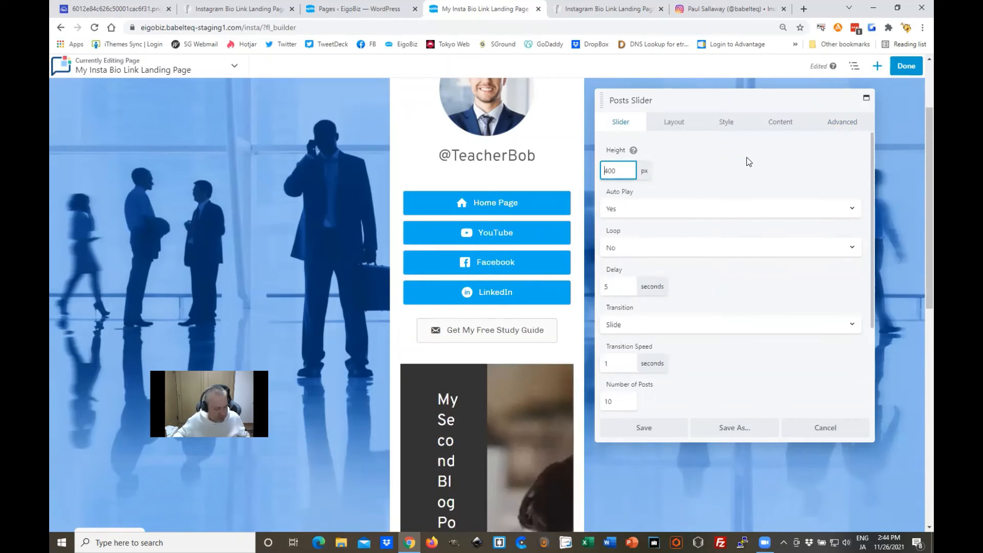
double_click(613, 169)
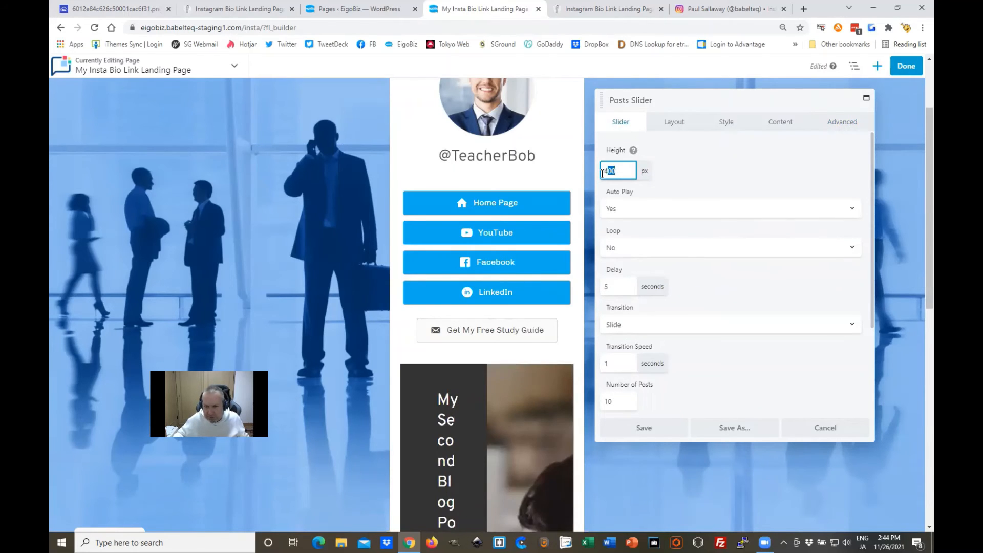
type("300")
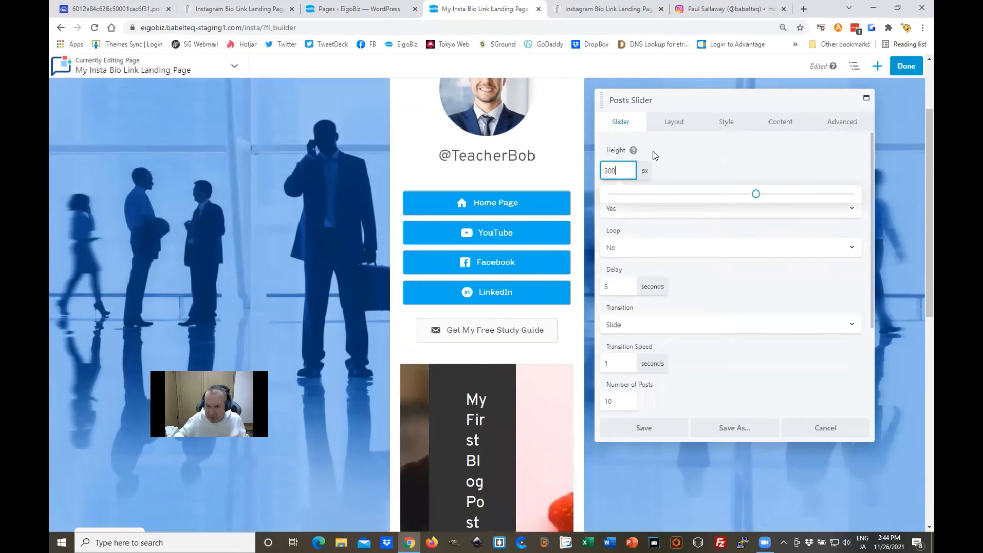
left_click(723, 145)
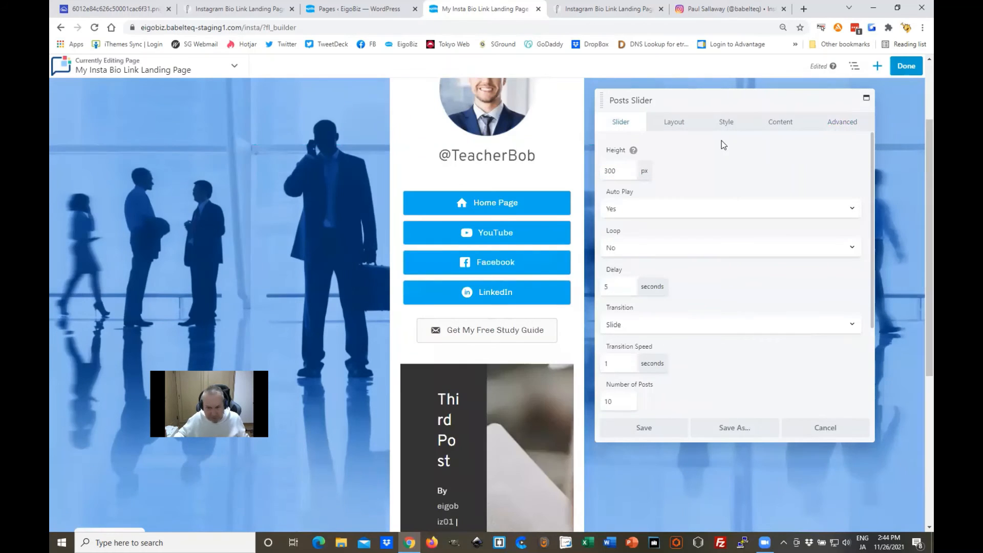
left_click(664, 208)
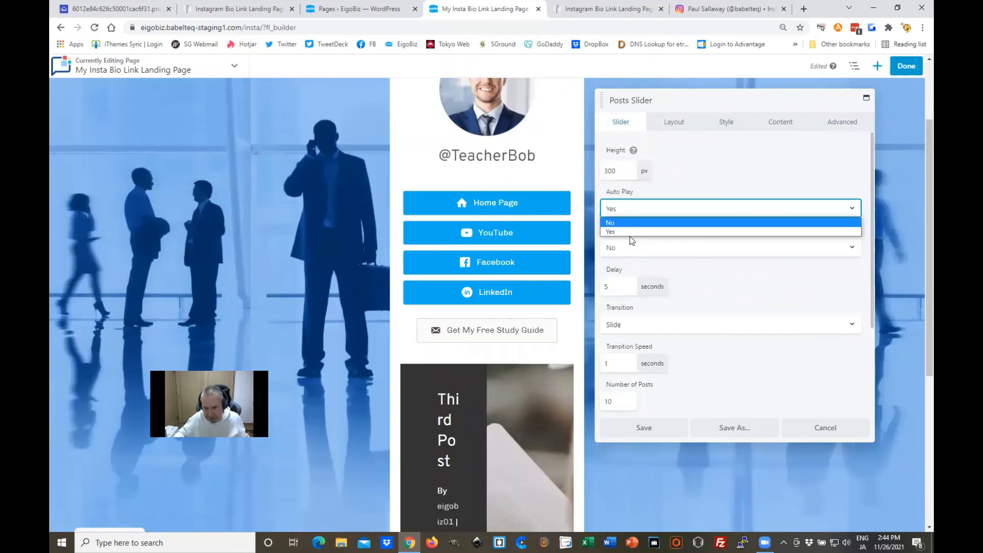
left_click(668, 224)
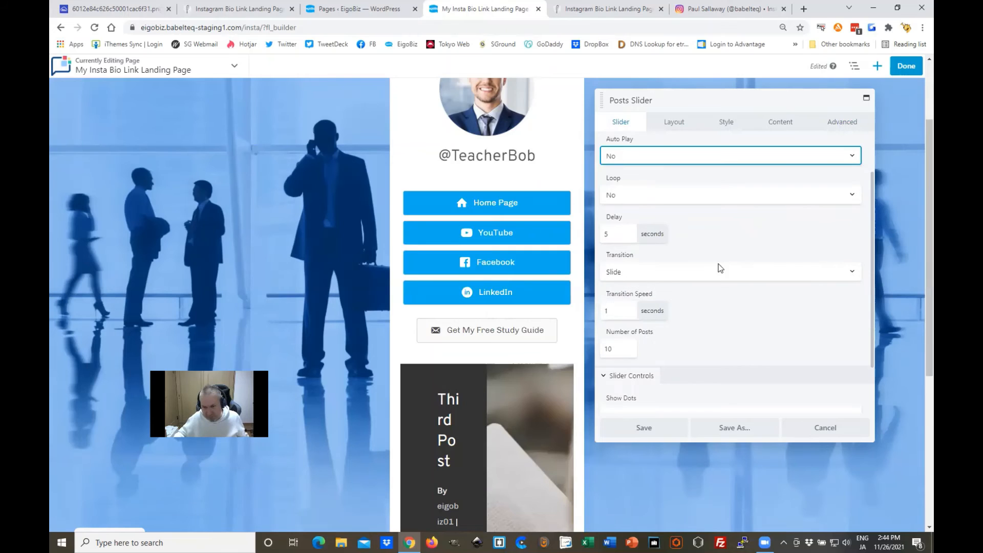
Enable the posts slider's navigation arrows and set its transition speed to 5 seconds
scroll(722, 276, "down", 3)
scroll(719, 334, "down", 1)
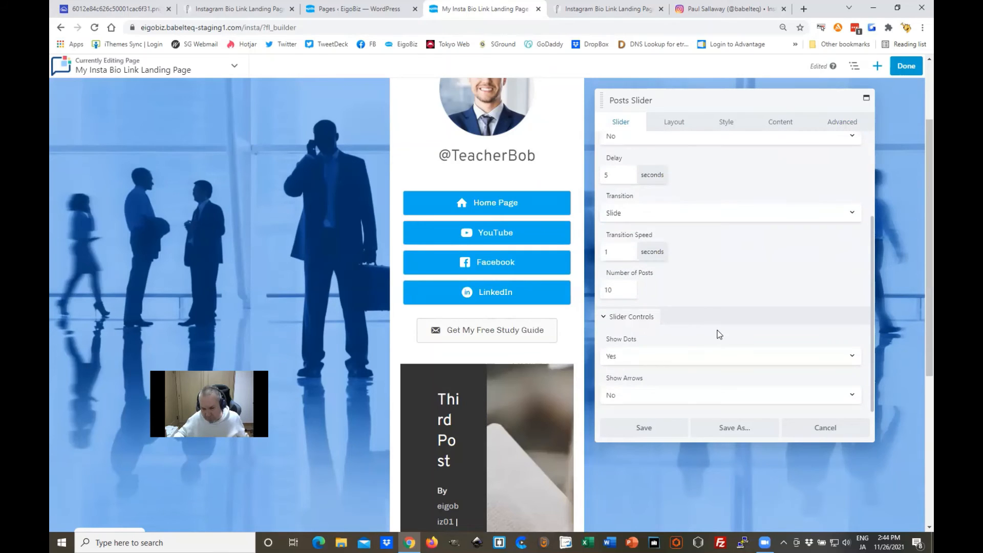
left_click(687, 398)
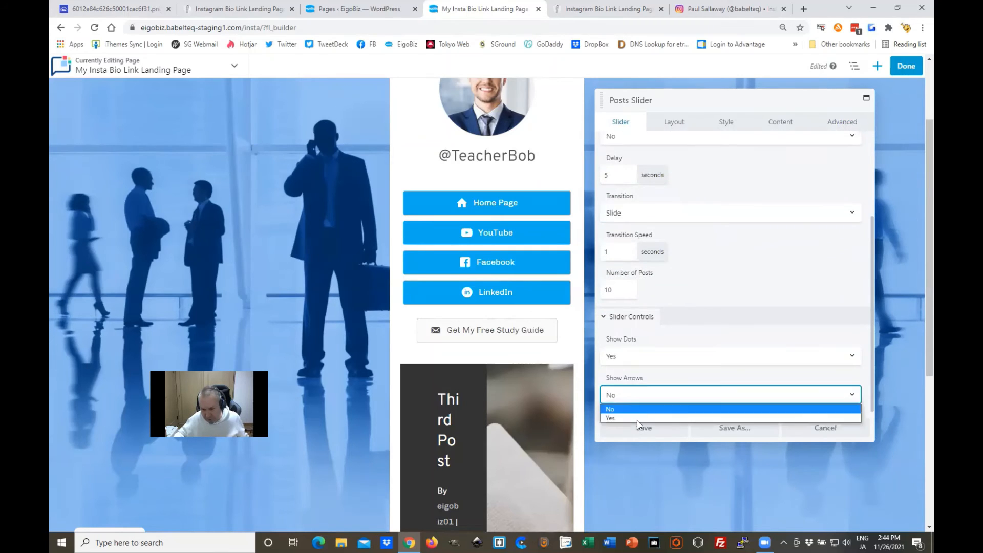
left_click(637, 419)
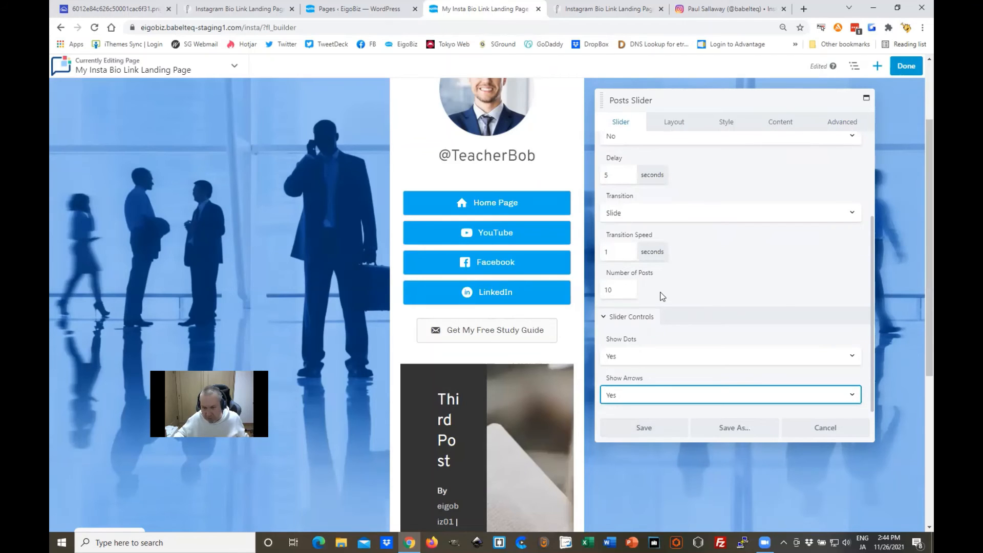
double_click(614, 252)
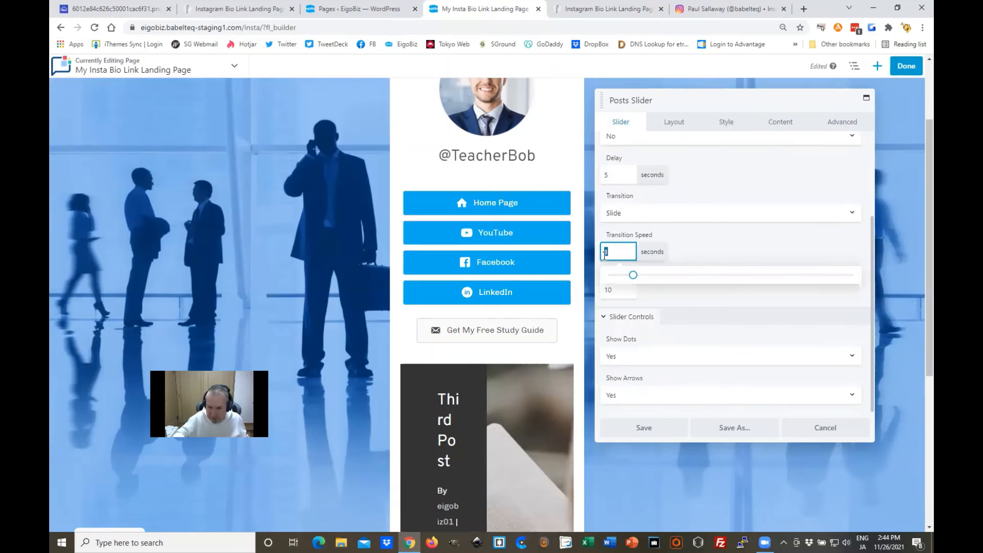
type("5")
left_click(740, 251)
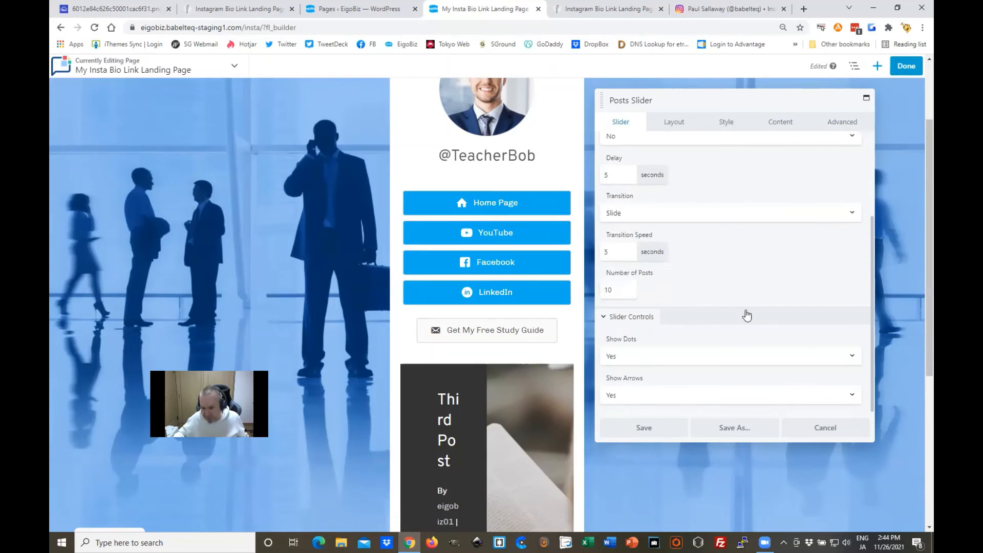
Set the posts slider's featured image size to Medium (600x600)
scroll(745, 335, "up", 3)
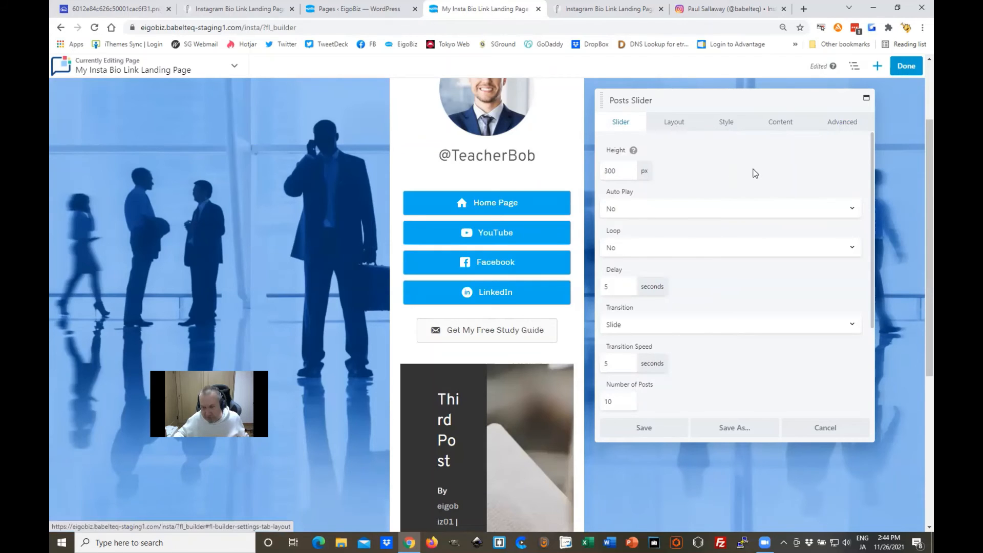
scroll(730, 208, "down", 1)
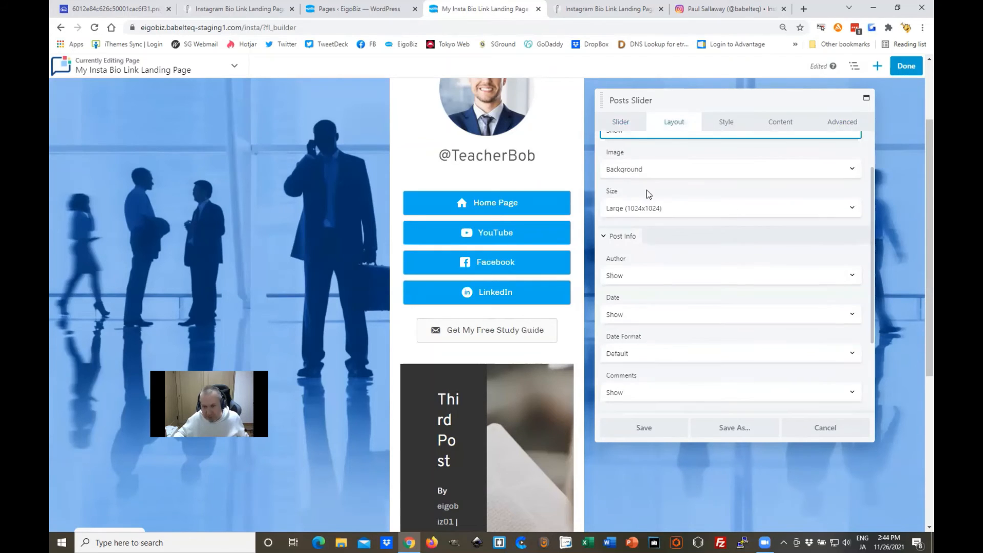
scroll(650, 193, "up", 1)
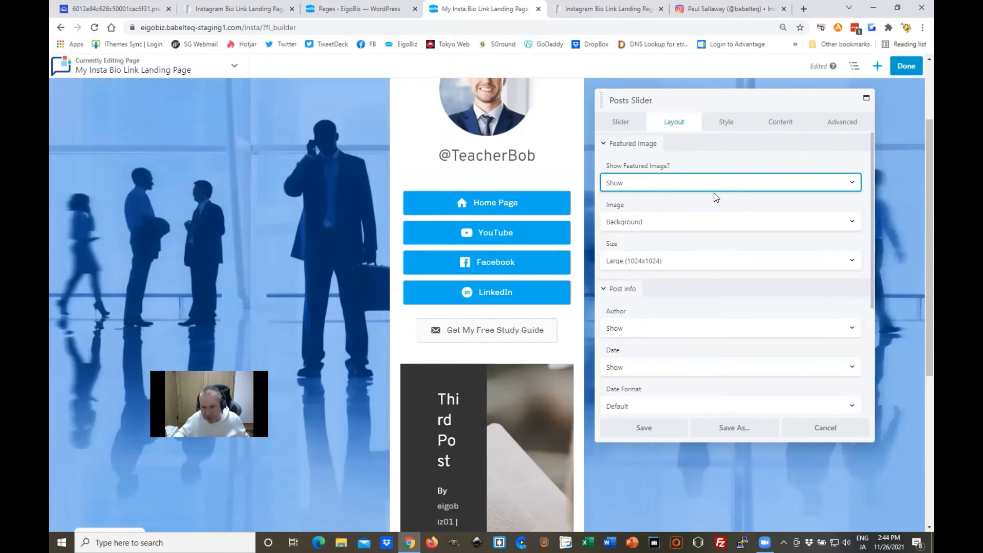
scroll(700, 200, "down", 1)
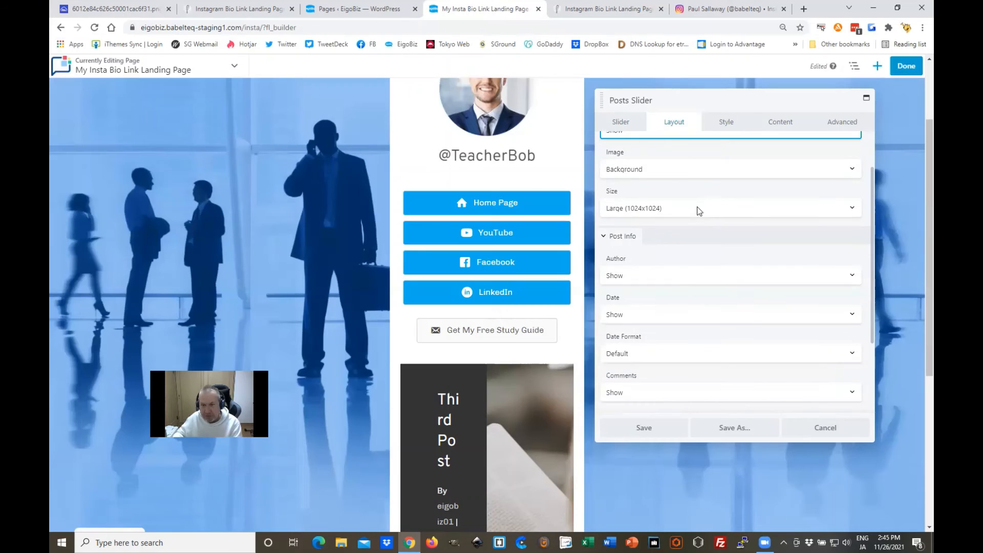
scroll(664, 260, "up", 1)
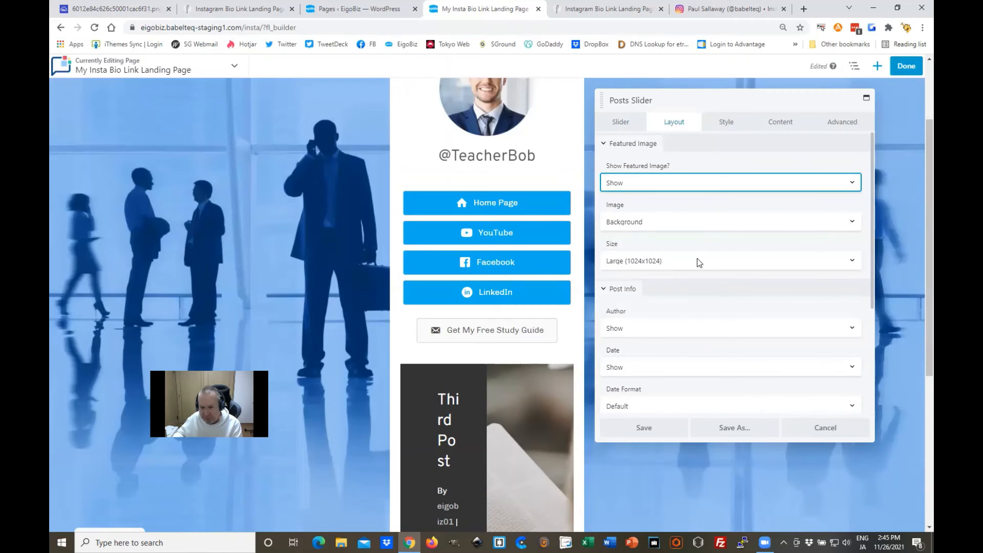
left_click(664, 262)
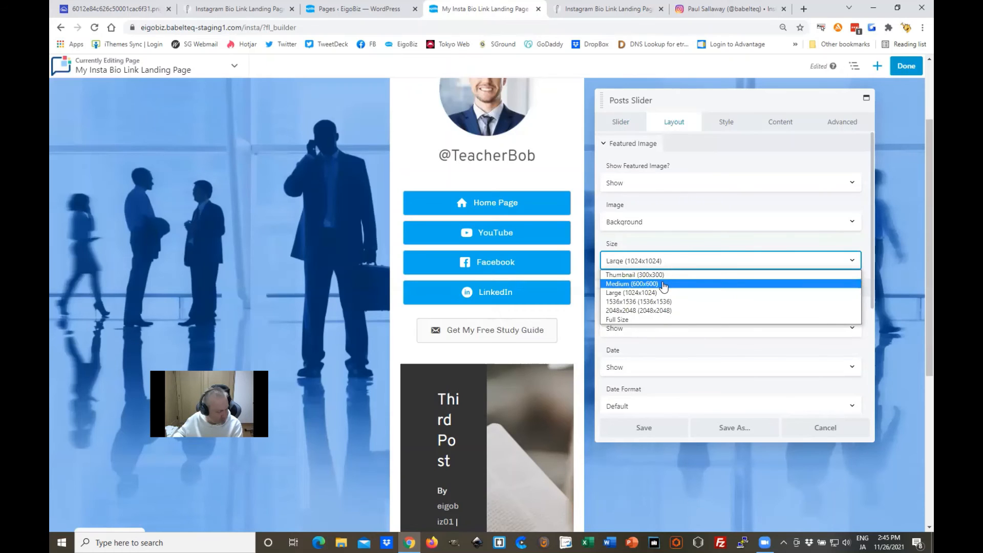
left_click(664, 283)
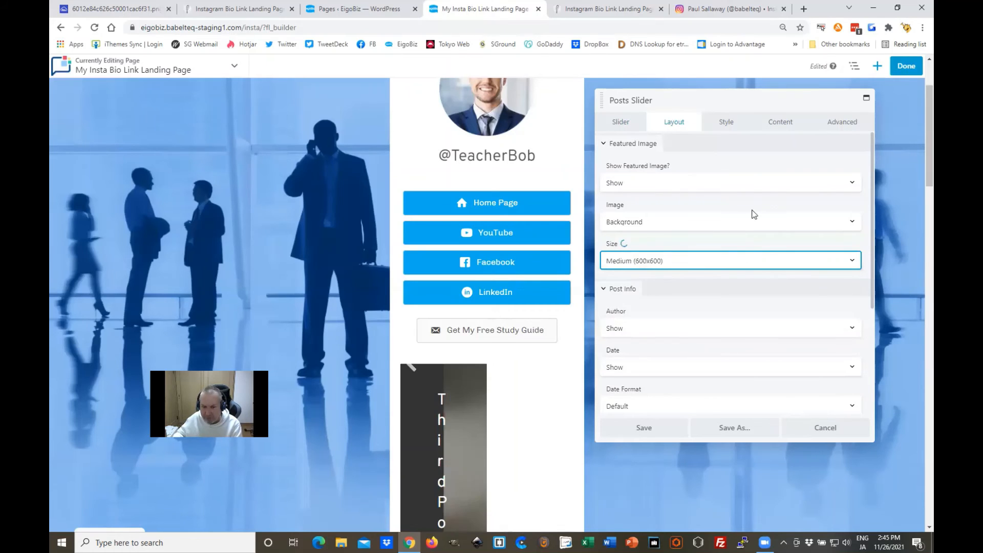
Hide the author in the posts slider's post info
scroll(736, 237, "down", 1)
scroll(505, 315, "down", 1)
scroll(738, 261, "down", 1)
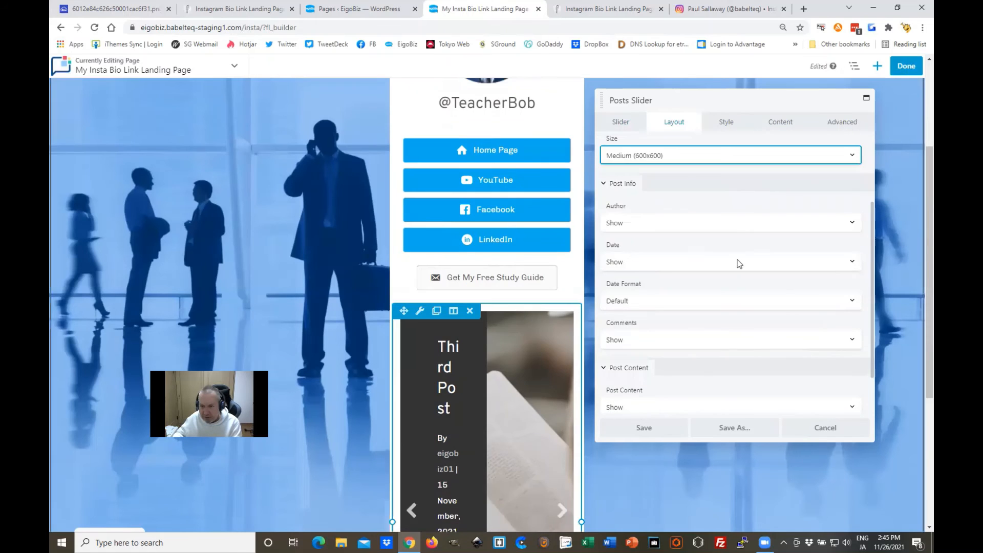
scroll(661, 292, "down", 1)
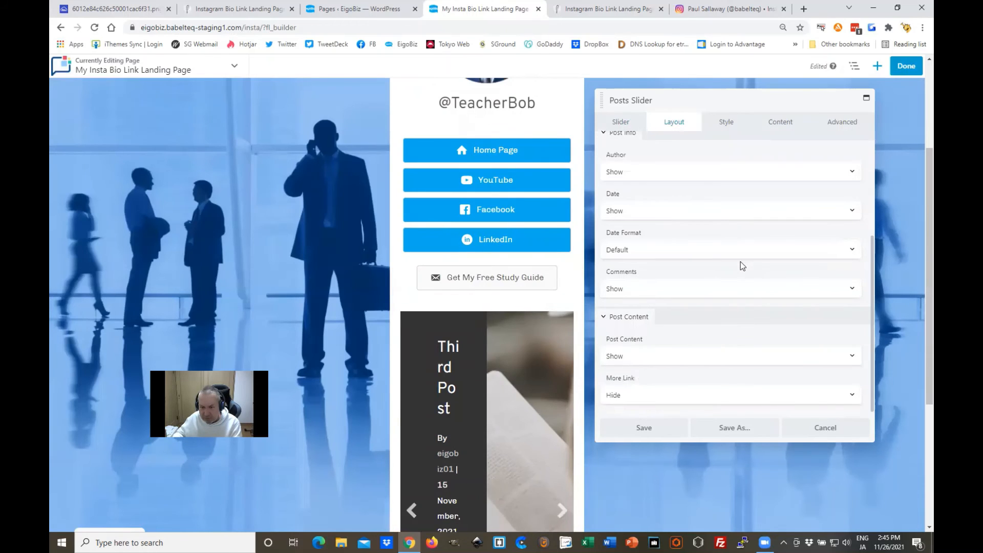
scroll(687, 229, "up", 3)
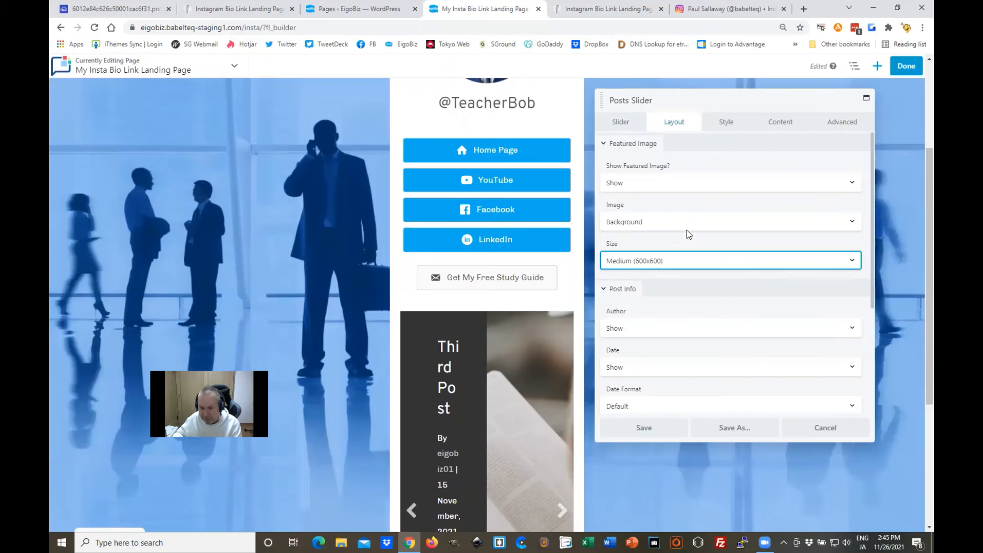
scroll(702, 294, "down", 1)
scroll(702, 297, "down", 2)
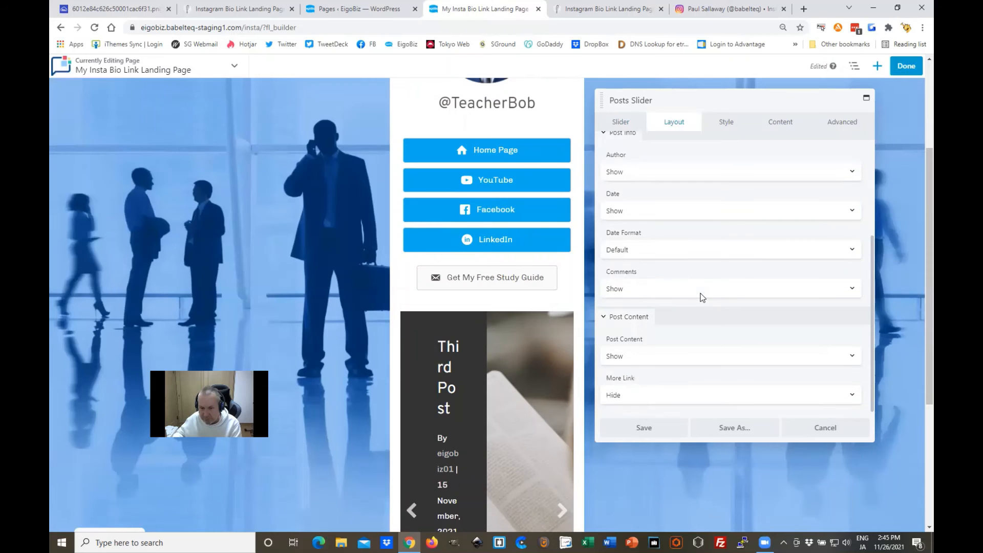
scroll(689, 290, "up", 1)
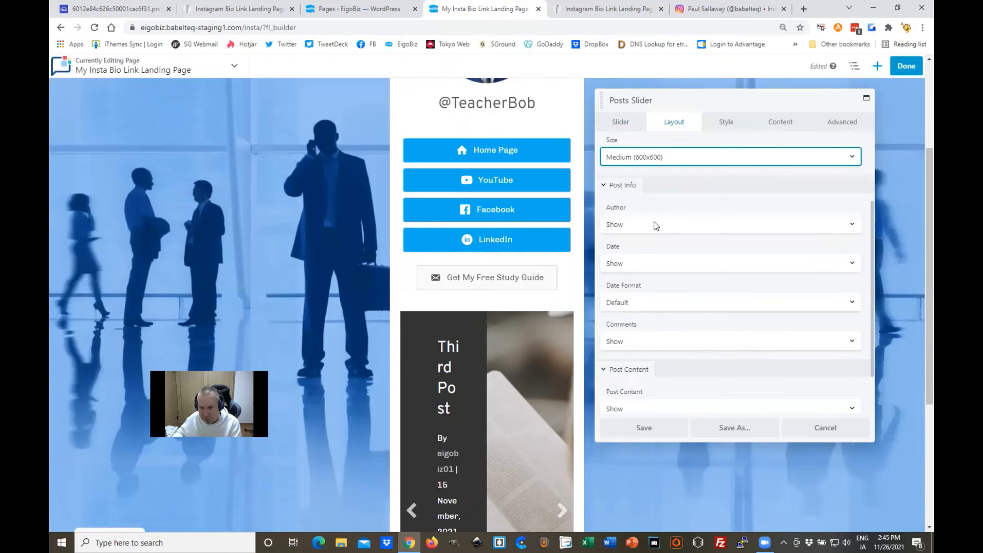
left_click(650, 226)
left_click(646, 239)
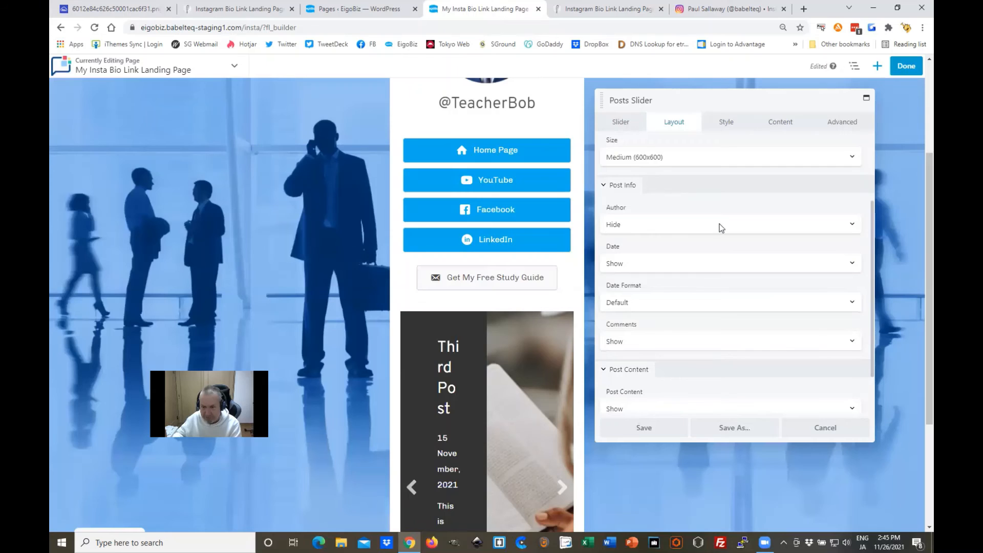
Hide the comments and the post content in the posts slider
scroll(652, 212, "down", 1)
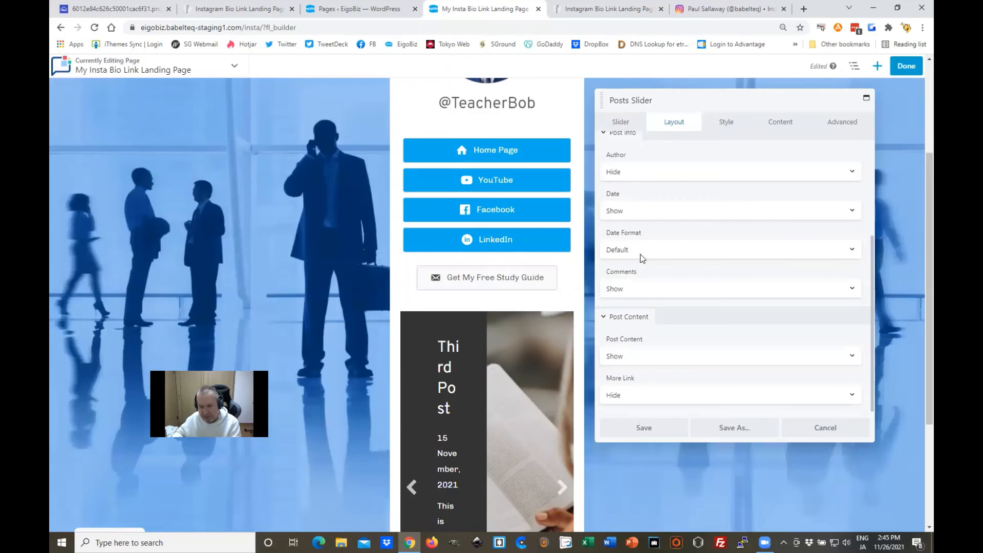
left_click(672, 289)
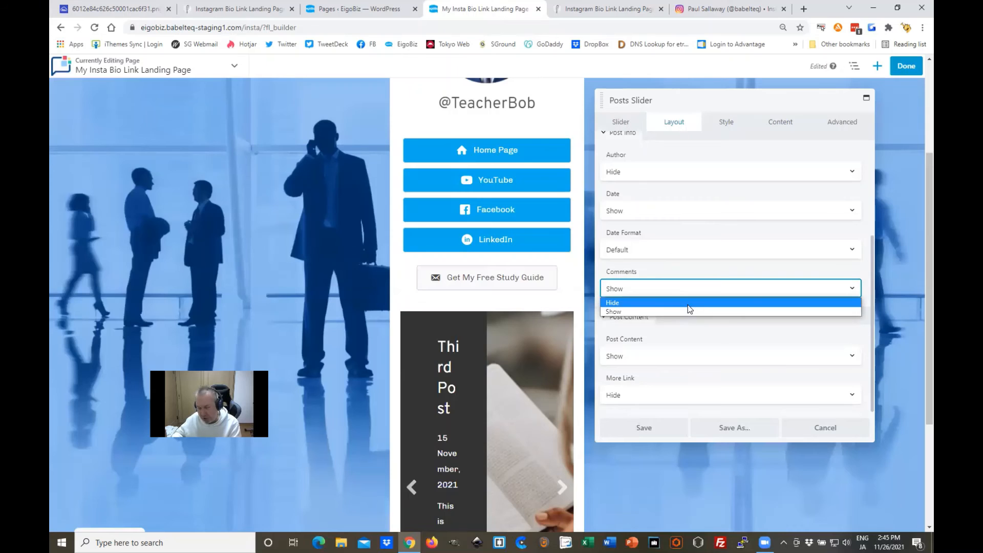
left_click(688, 306)
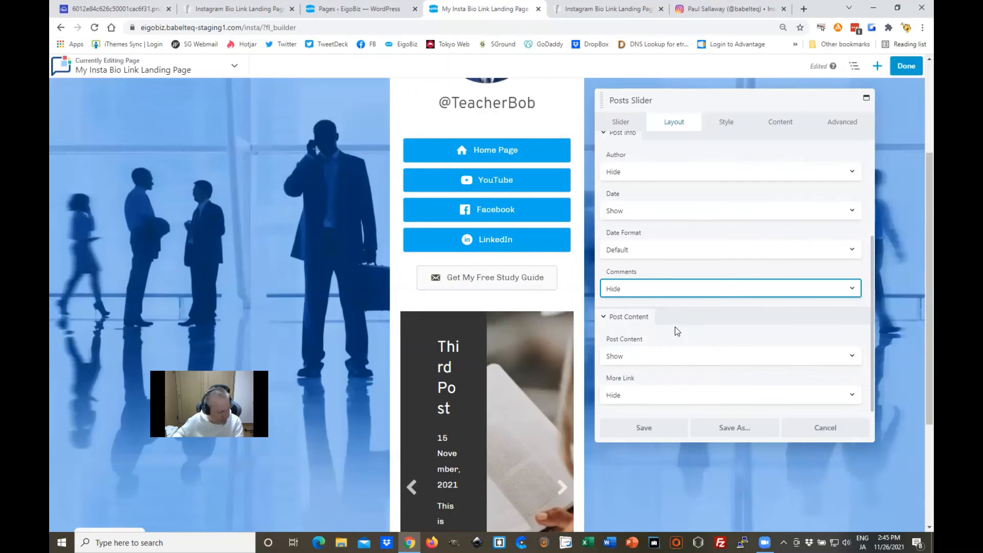
left_click(674, 361)
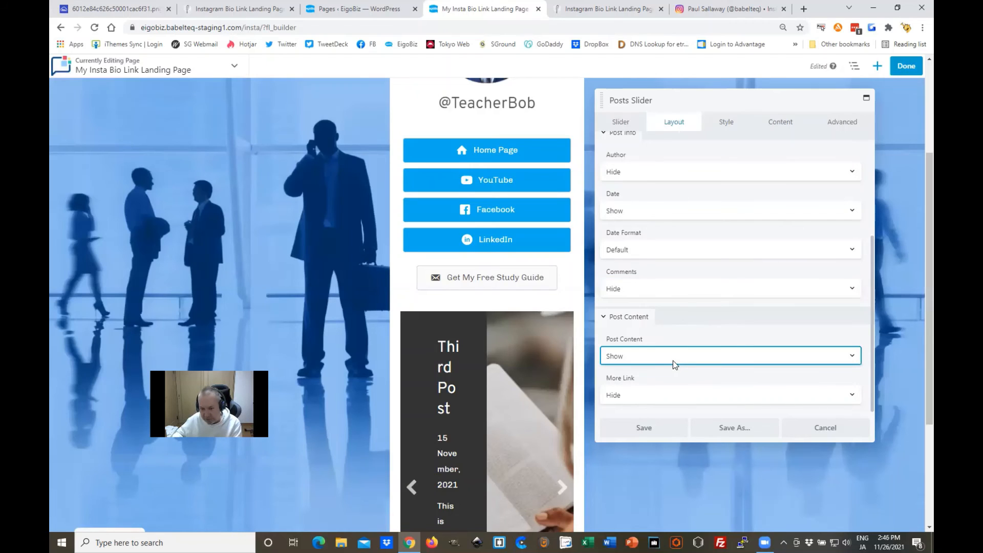
left_click(670, 355)
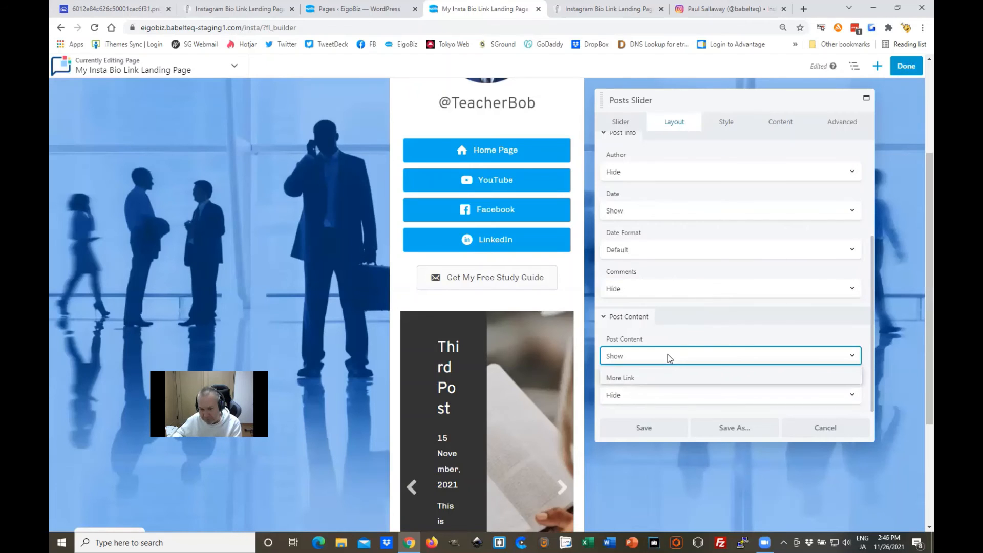
left_click(654, 370)
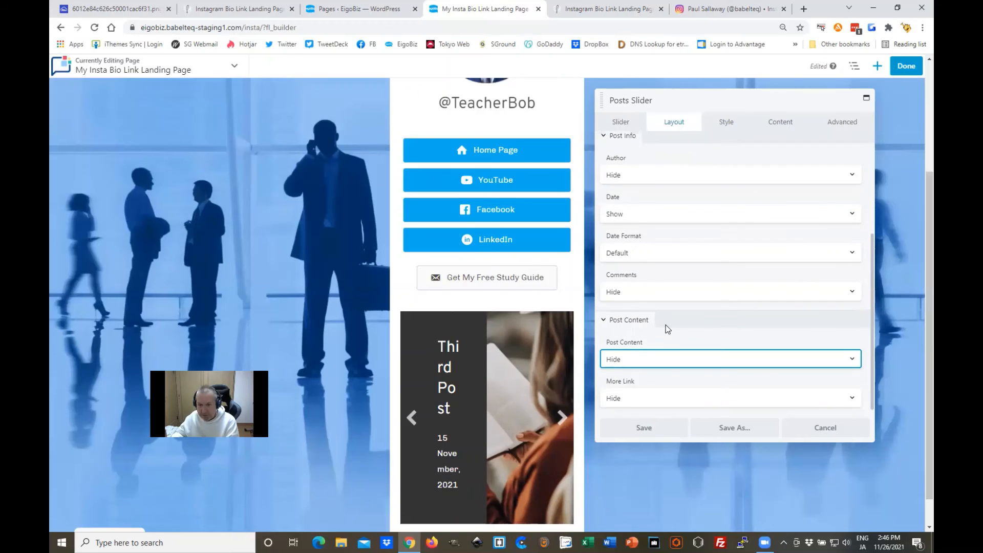
Examine the posts slider's style settings, including text position, background, title typography and post info colors
scroll(672, 307, "up", 3)
scroll(468, 281, "down", 2)
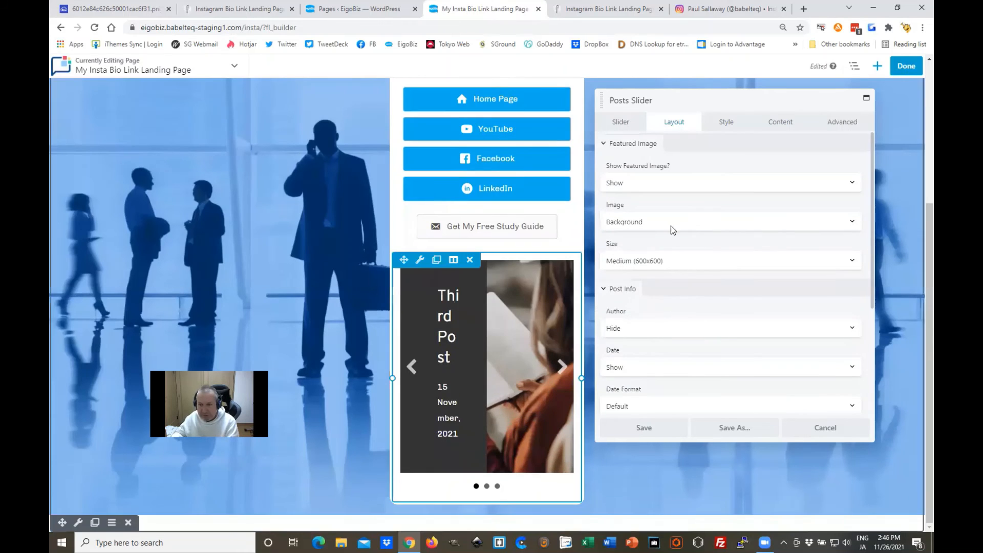
left_click(725, 121)
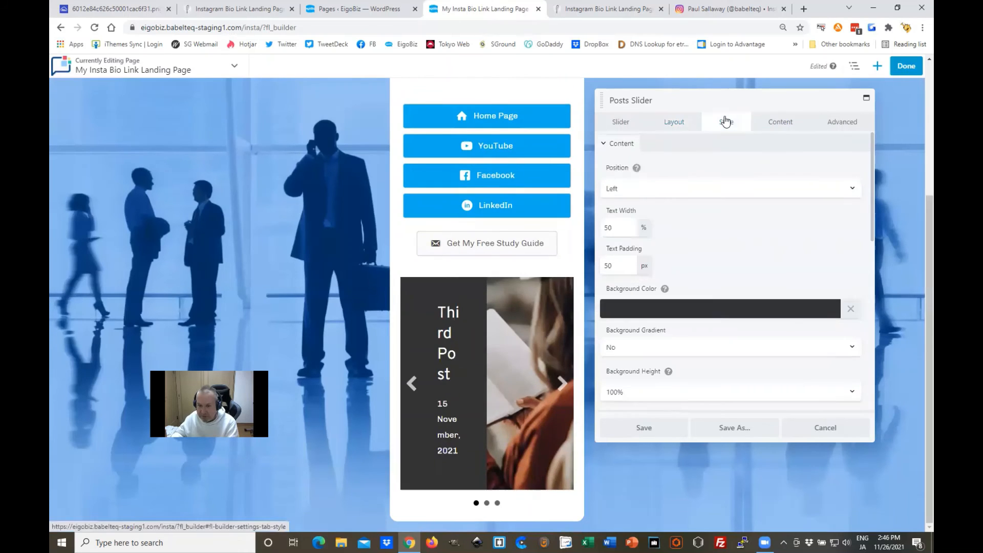
left_click(673, 187)
left_click(673, 187)
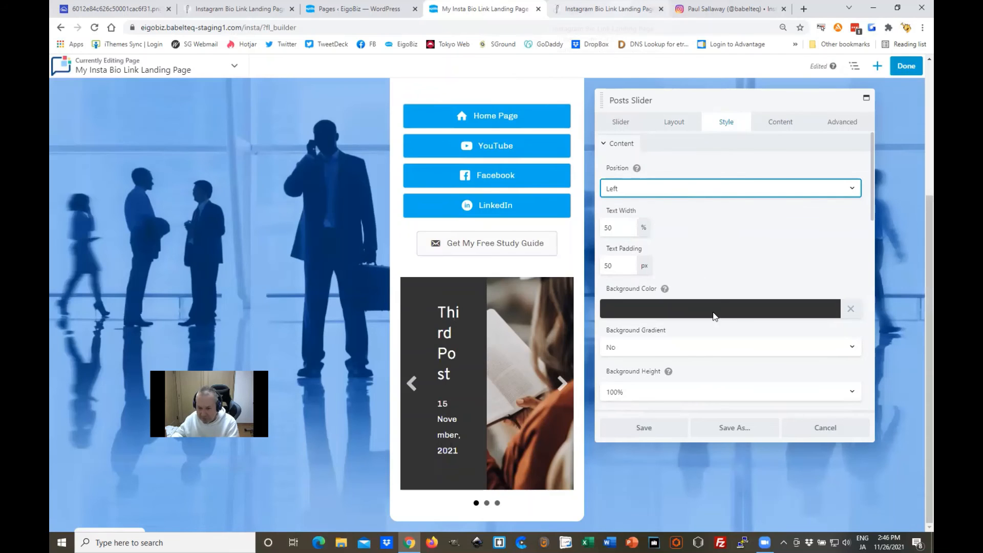
scroll(710, 332, "down", 1)
scroll(710, 337, "down", 5)
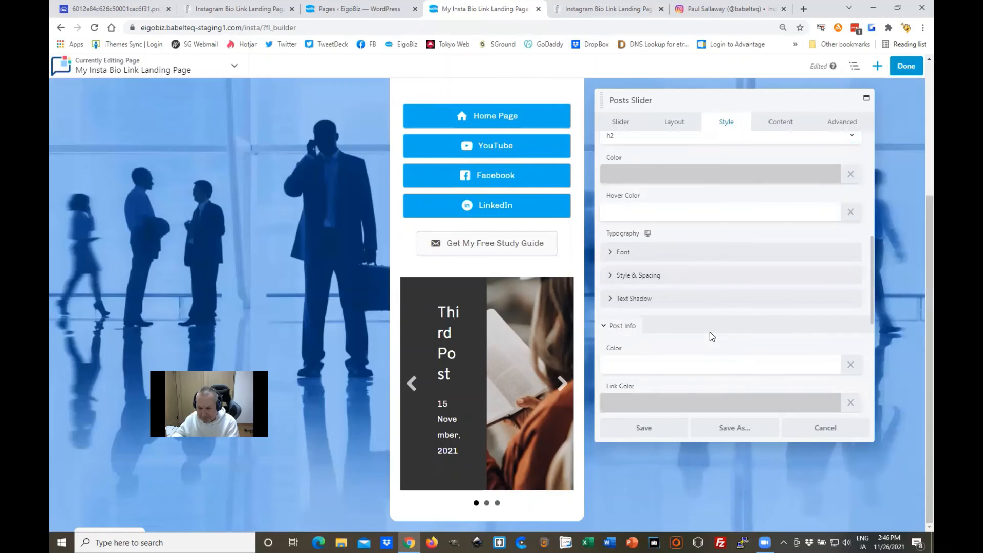
scroll(711, 337, "up", 7)
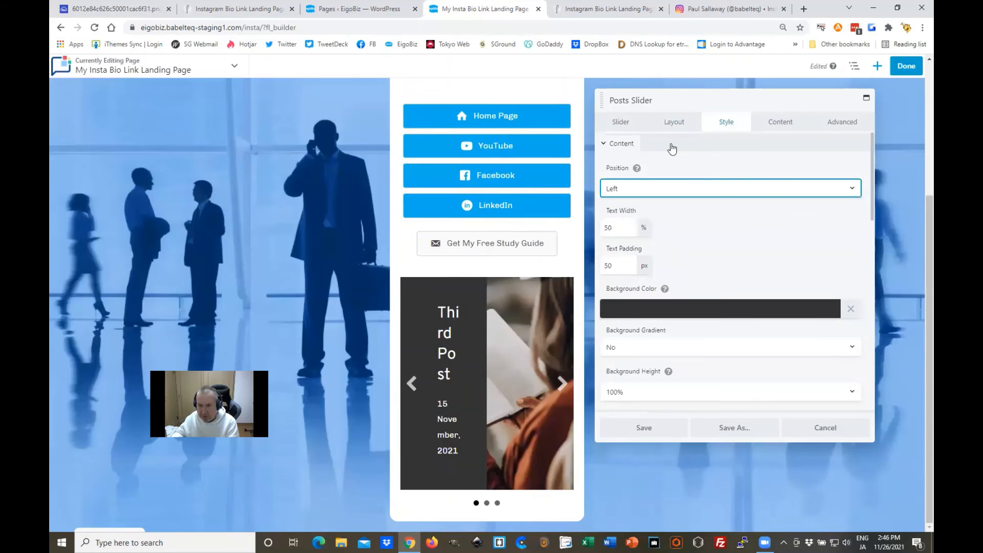
Review the posts slider's featured image and post info options along with its height, transition and control settings
left_click(674, 122)
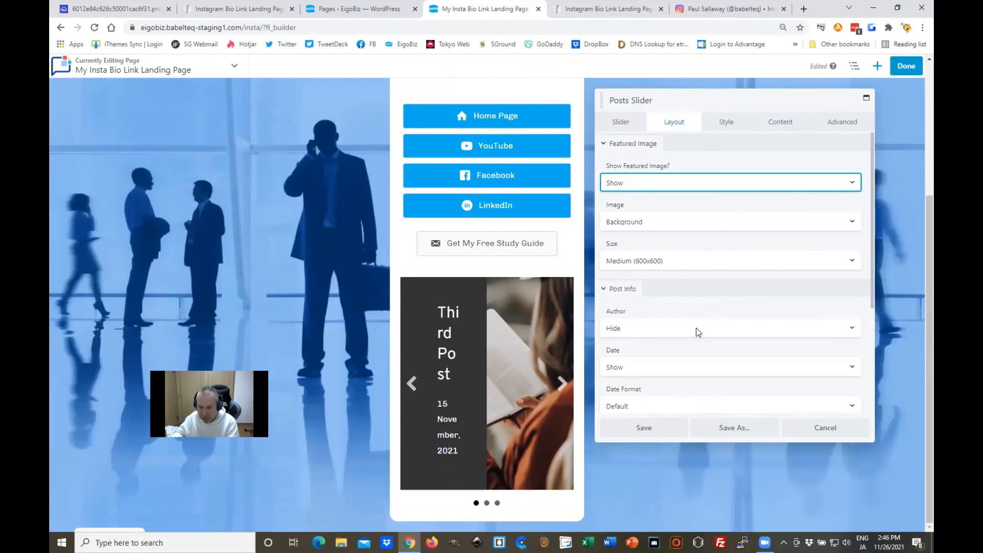
scroll(697, 328, "down", 3)
scroll(689, 287, "up", 1)
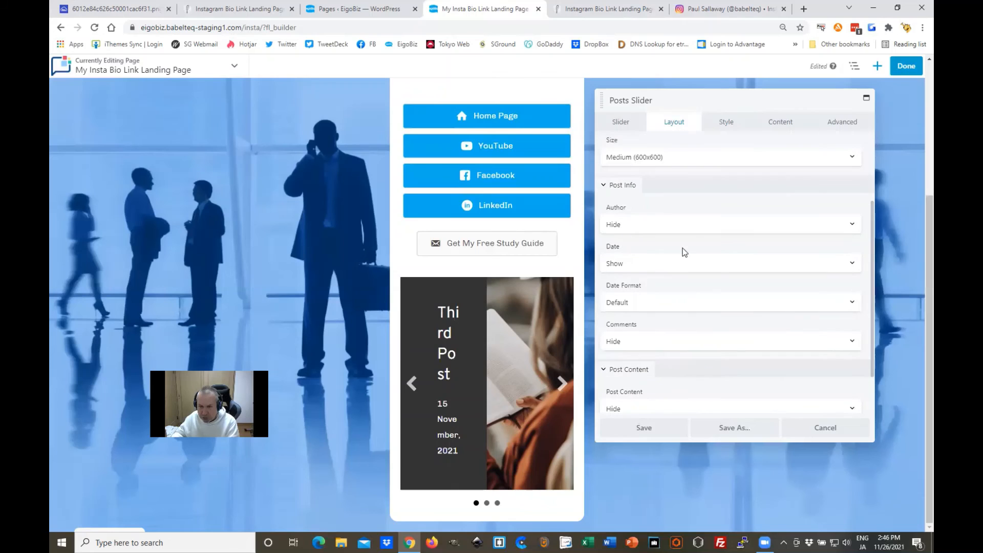
scroll(633, 118, "up", 2)
left_click(621, 123)
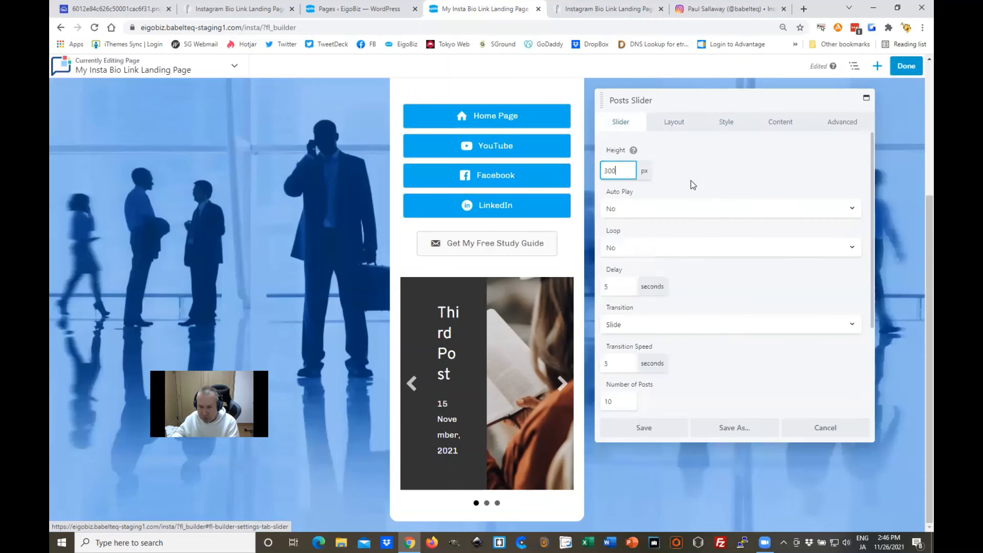
scroll(737, 309, "down", 2)
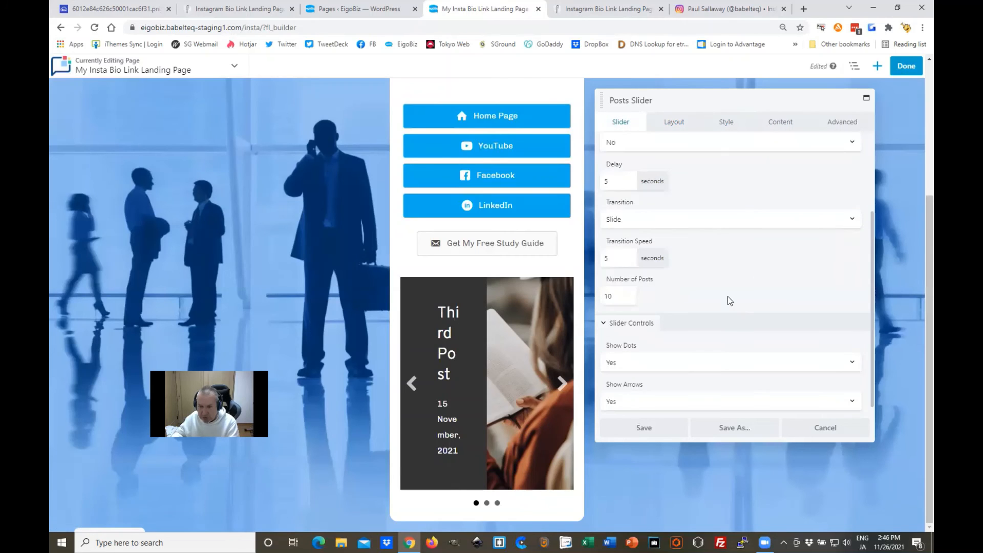
scroll(671, 120, "up", 1)
left_click(675, 123)
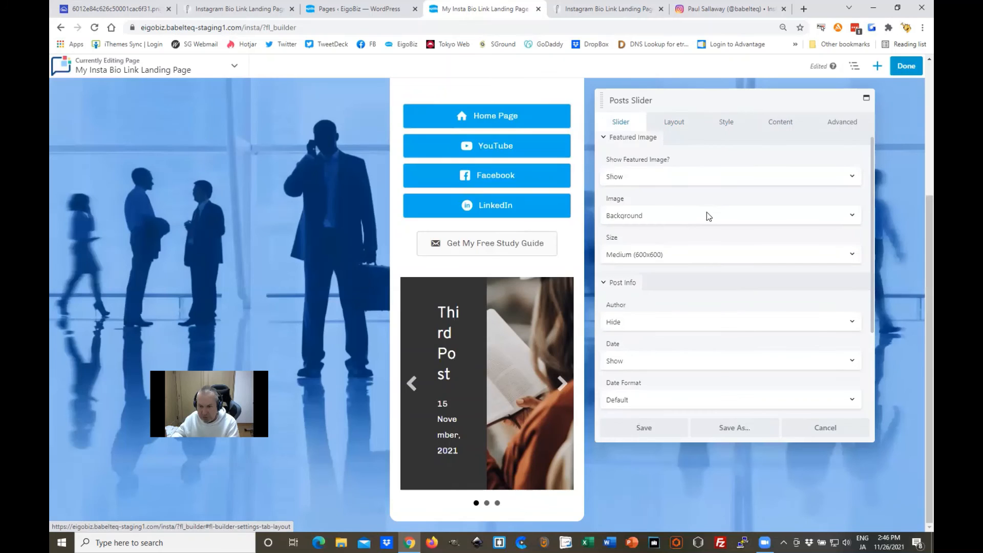
scroll(707, 271, "down", 1)
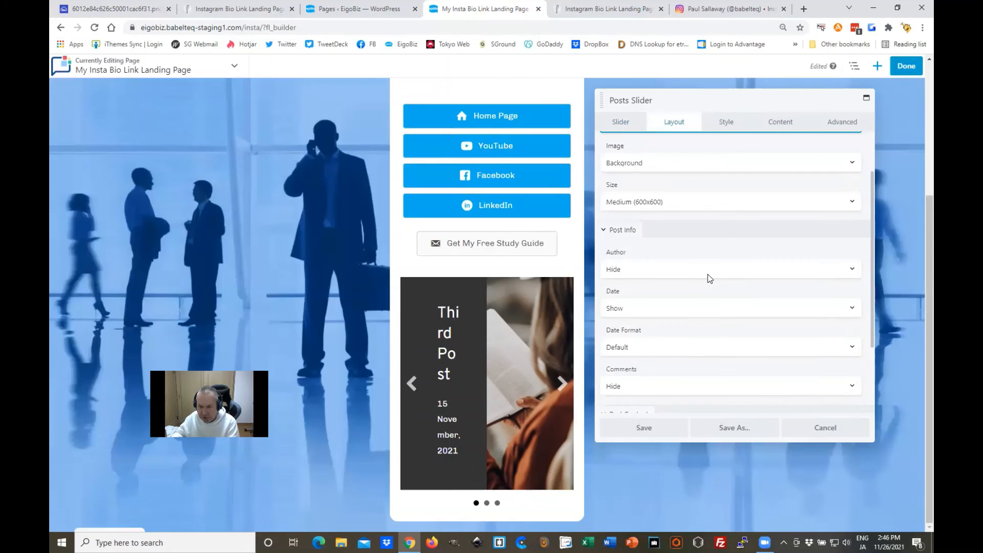
scroll(706, 292, "down", 2)
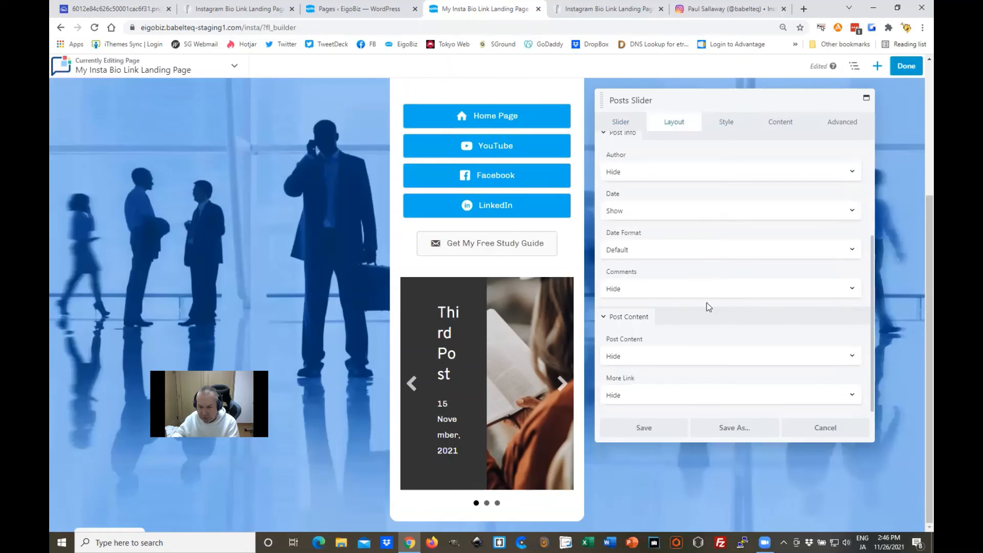
Check the posts slider's content source, ordering and filter options, and return to its text position and style settings
left_click(727, 126)
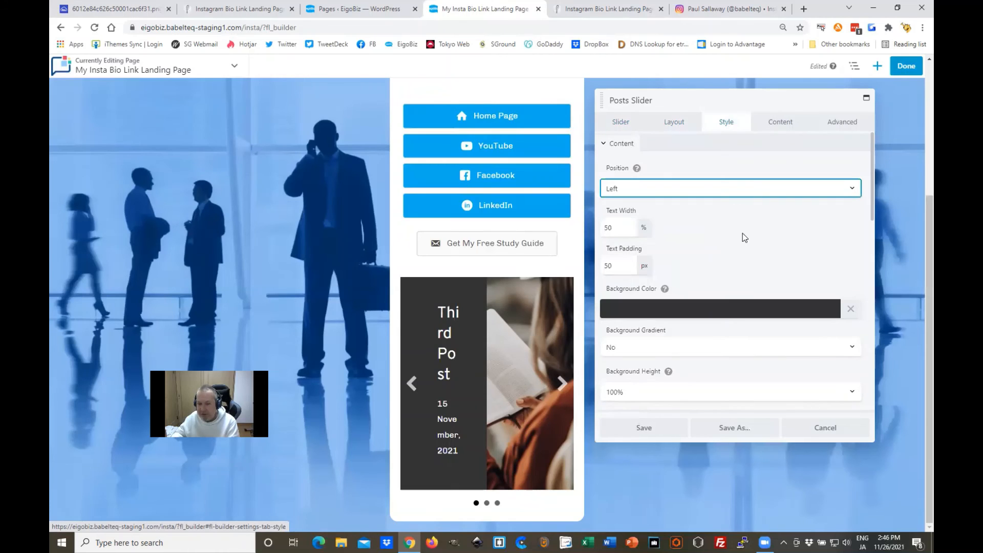
left_click(781, 123)
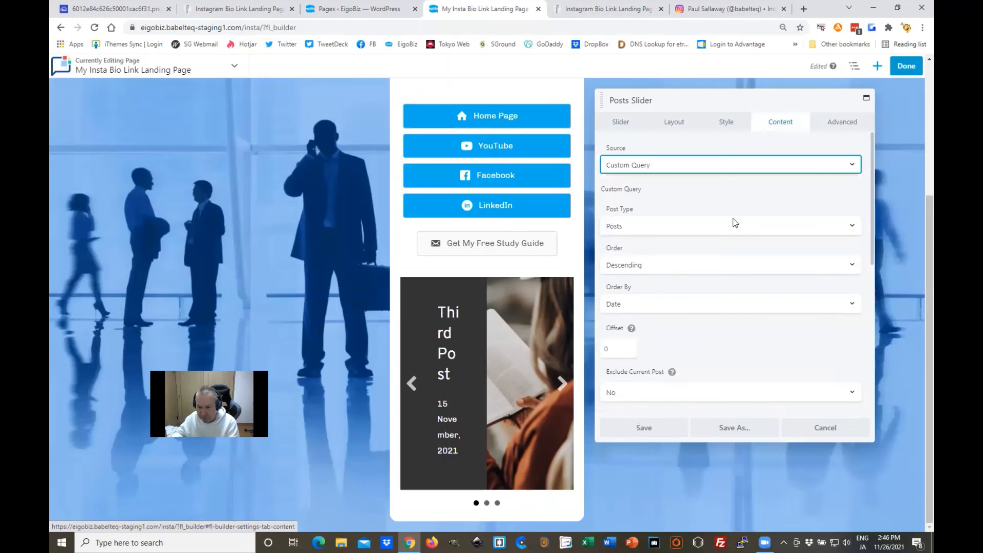
scroll(740, 280, "down", 1)
scroll(741, 280, "down", 1)
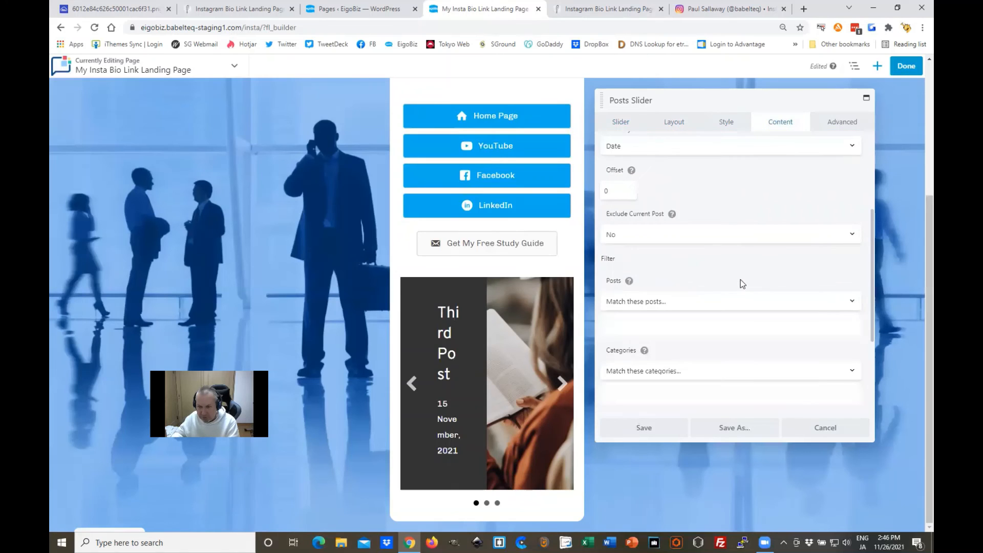
scroll(734, 123, "up", 3)
left_click(726, 122)
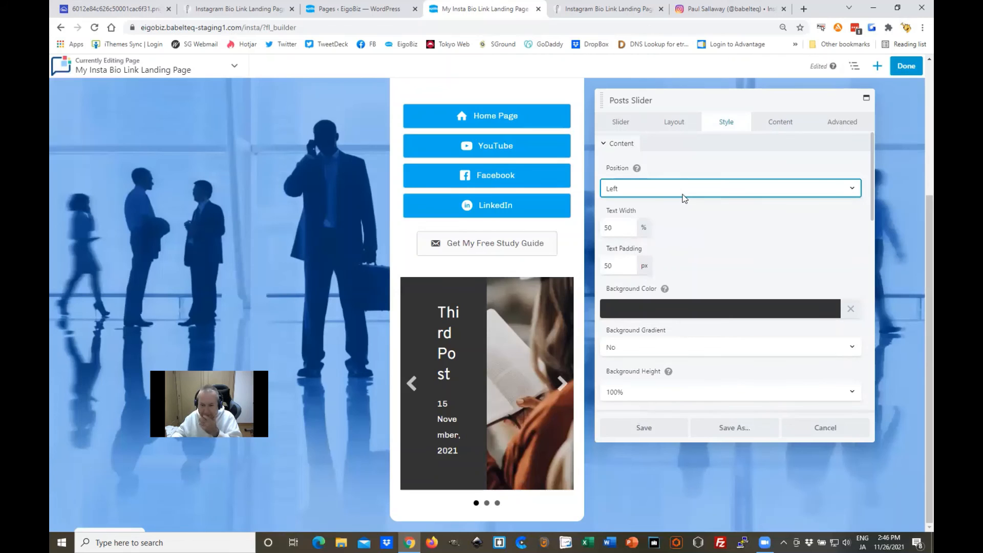
Examine the posts slider's style settings and compare them with those of the posts slider on the example landing page
scroll(704, 235, "down", 3)
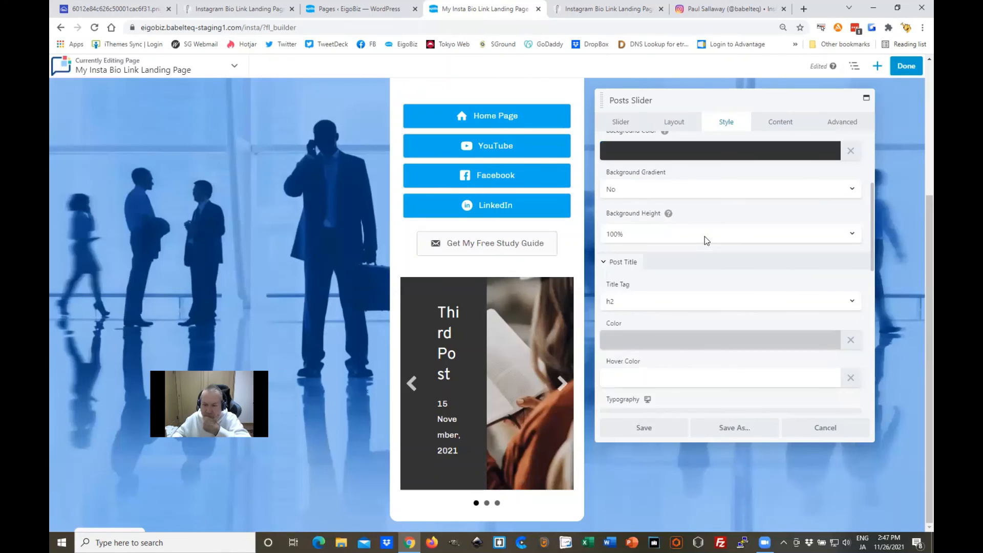
scroll(705, 236, "down", 2)
scroll(704, 237, "down", 2)
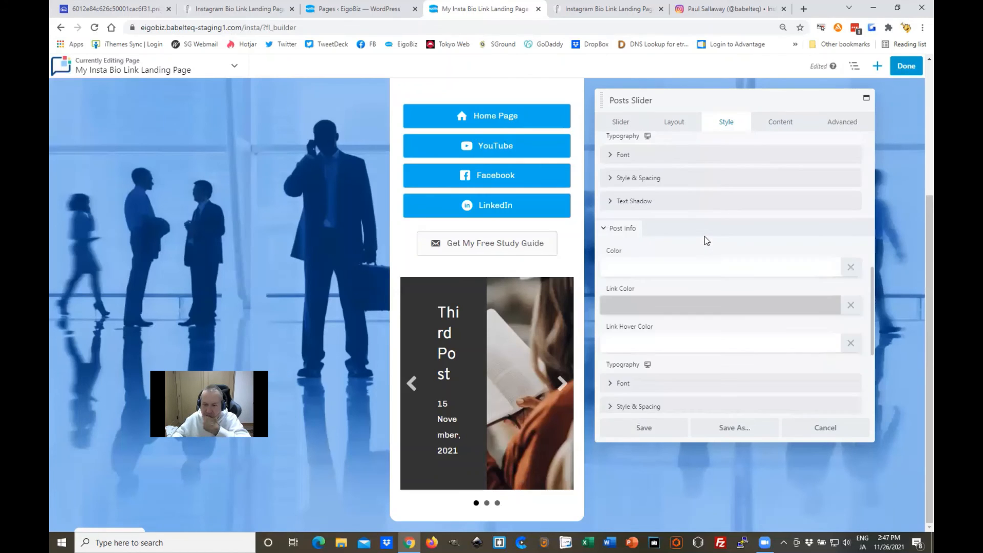
scroll(704, 237, "down", 2)
scroll(707, 242, "down", 1)
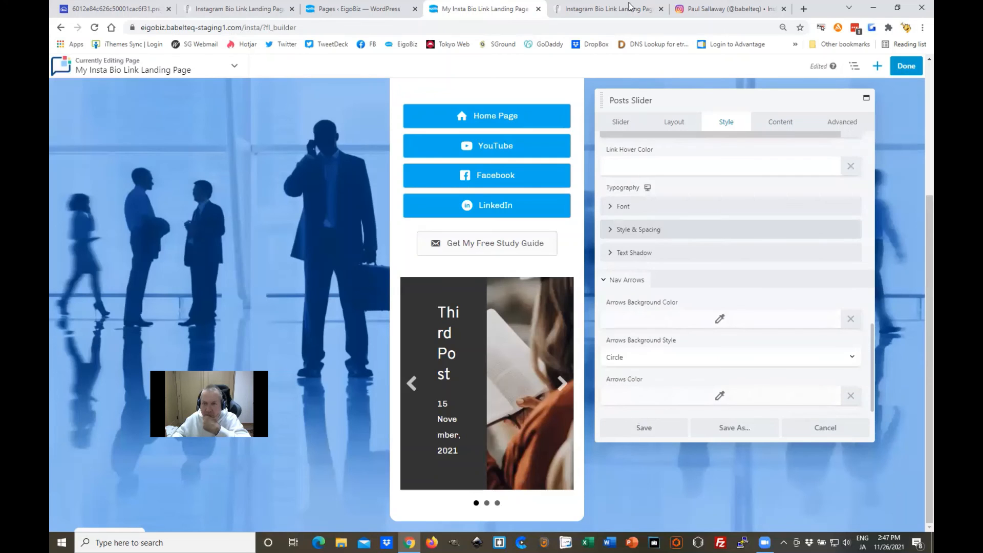
scroll(706, 242, "up", 3)
left_click(618, 8)
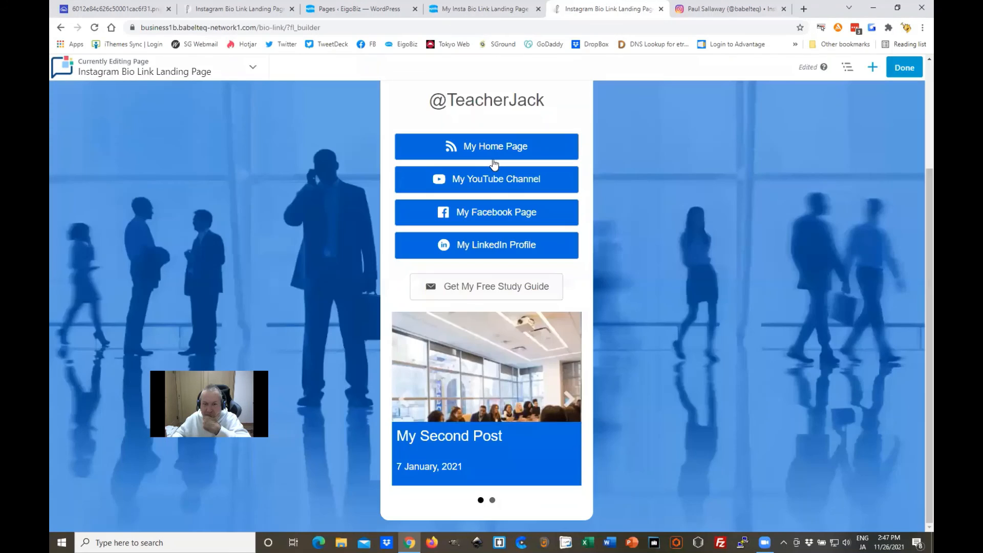
left_click(489, 384)
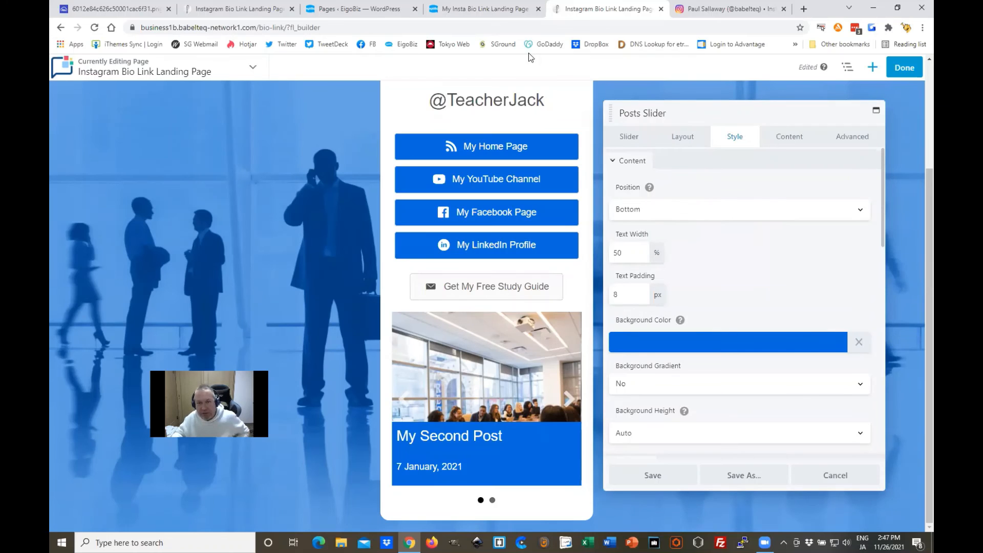
left_click(467, 11)
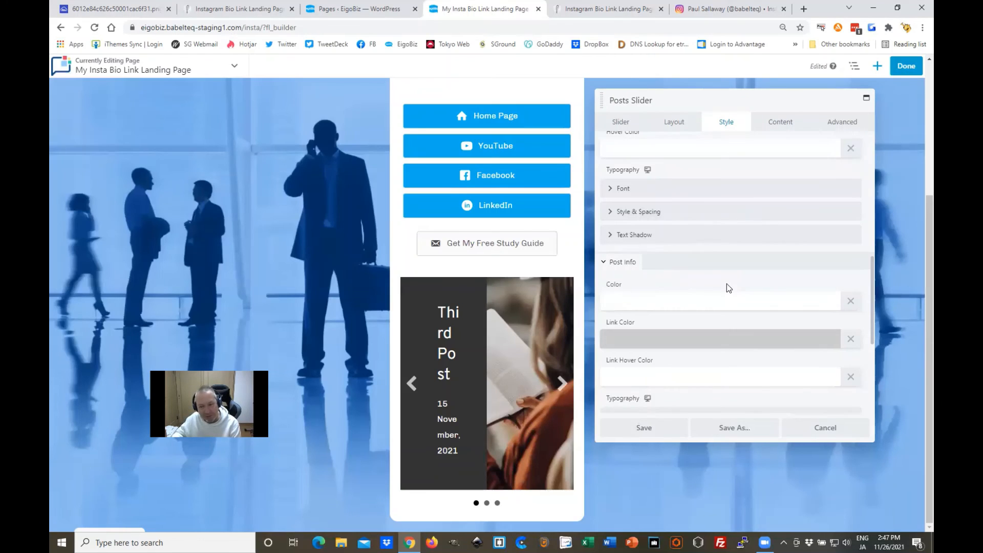
Set the posts slider's text position to Bottom in its style settings
scroll(726, 284, "up", 2)
scroll(681, 134, "up", 3)
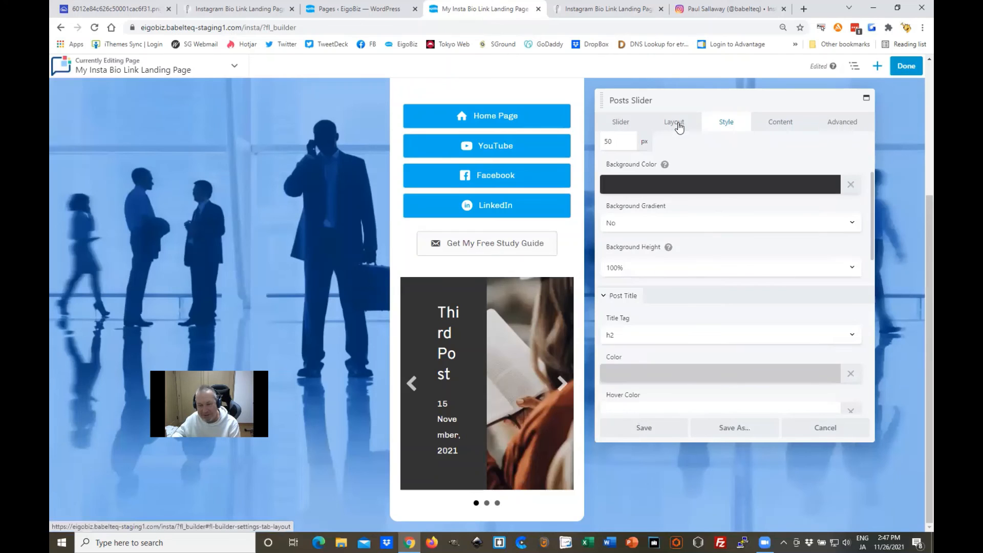
left_click(675, 123)
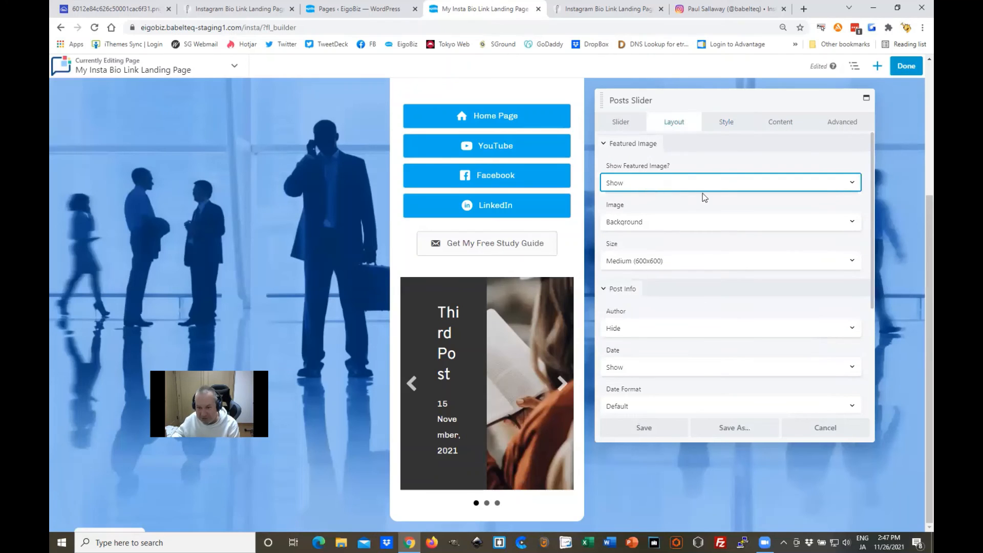
left_click(720, 126)
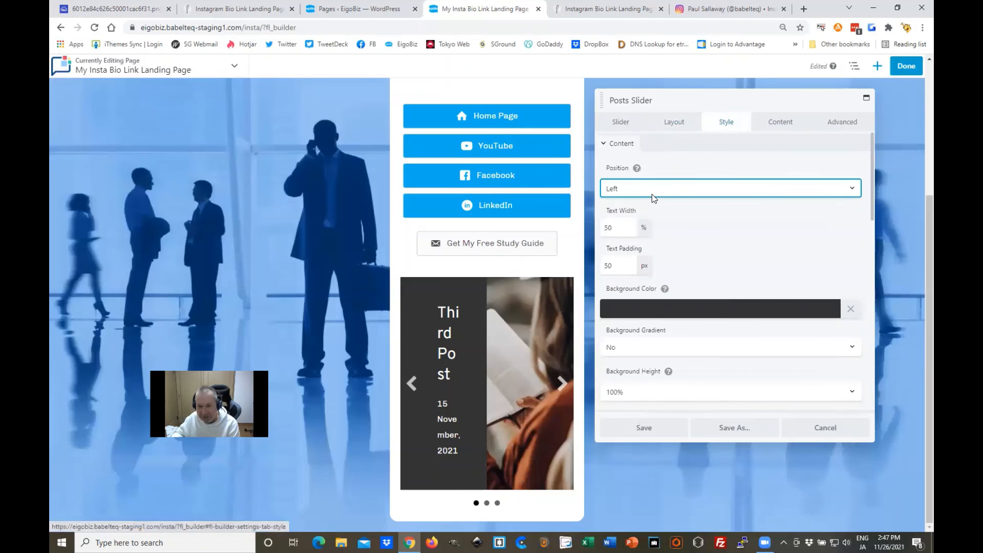
left_click(651, 195)
left_click(657, 223)
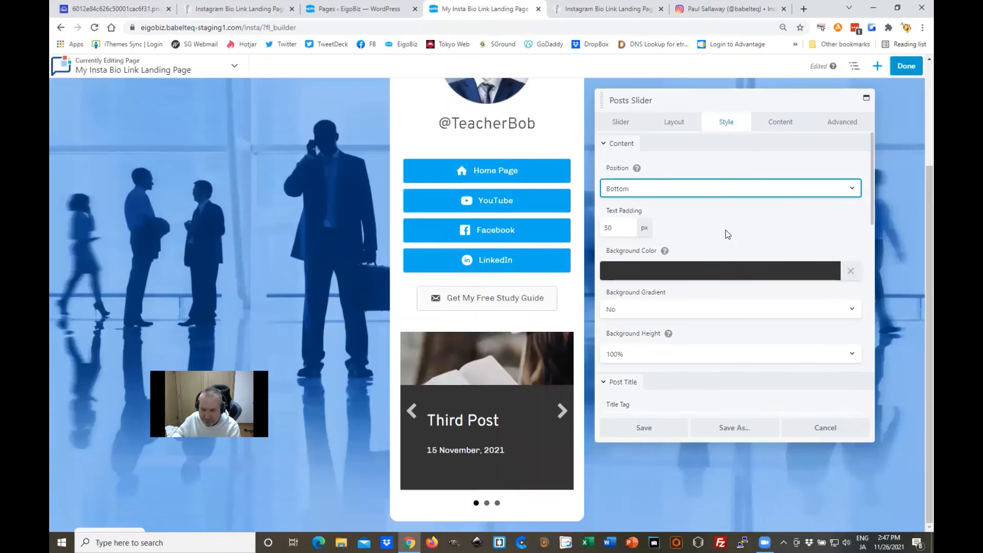
scroll(646, 327, "down", 1)
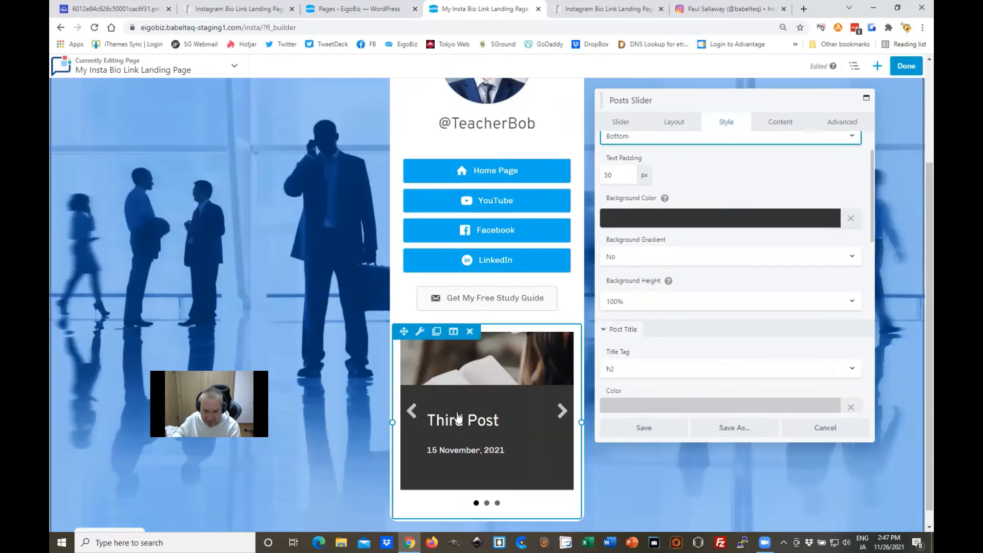
scroll(492, 417, "down", 1)
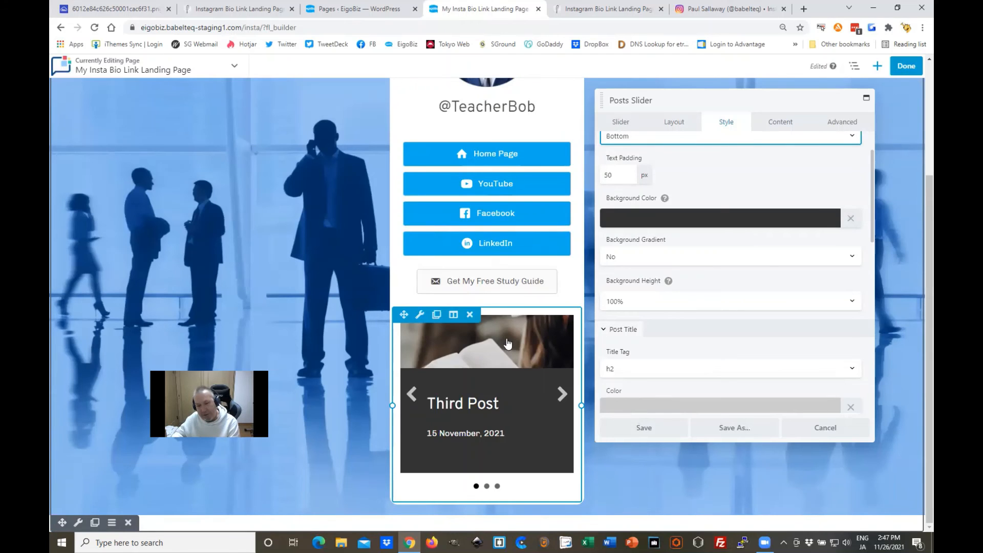
Open the posts slider's settings and reduce its text padding to 8 px
scroll(548, 320, "up", 1)
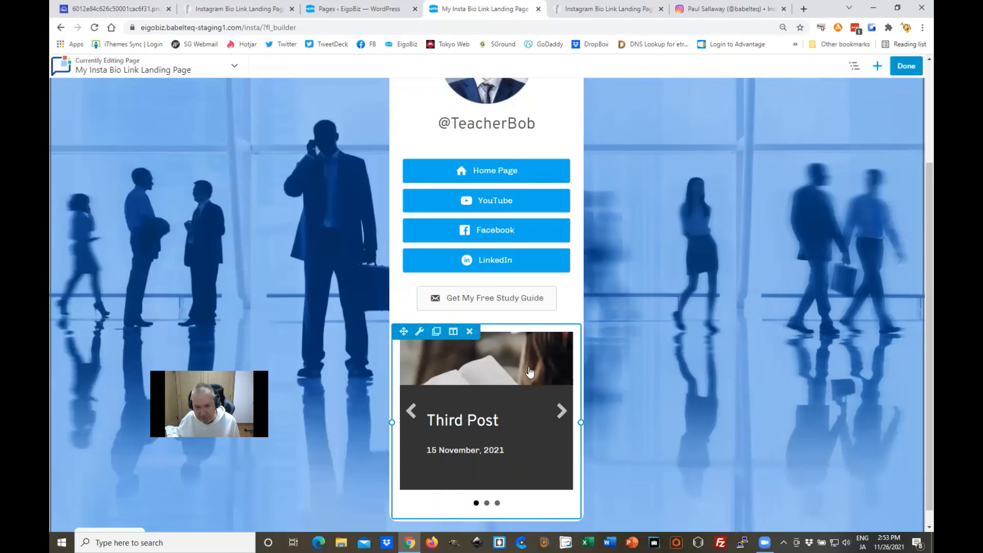
scroll(497, 355, "down", 1)
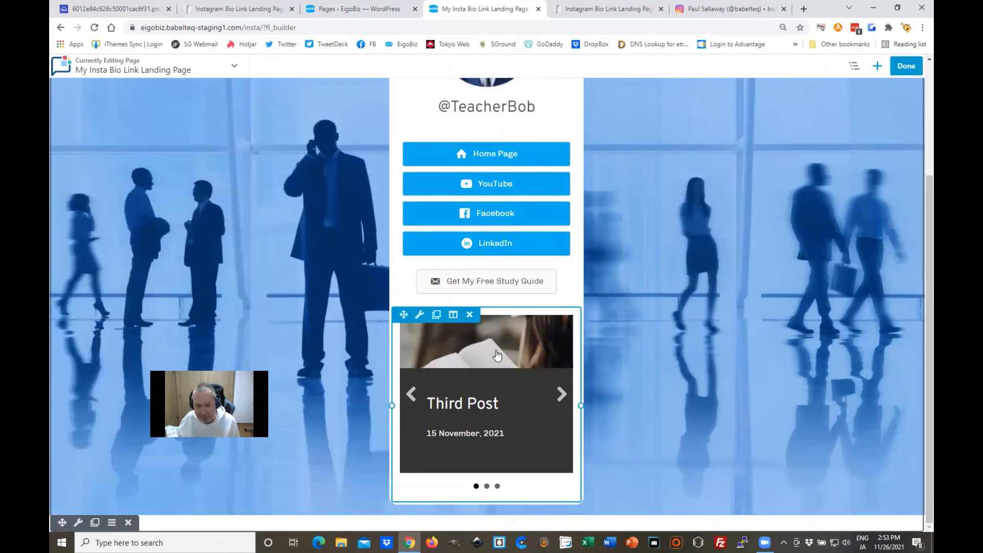
left_click(497, 355)
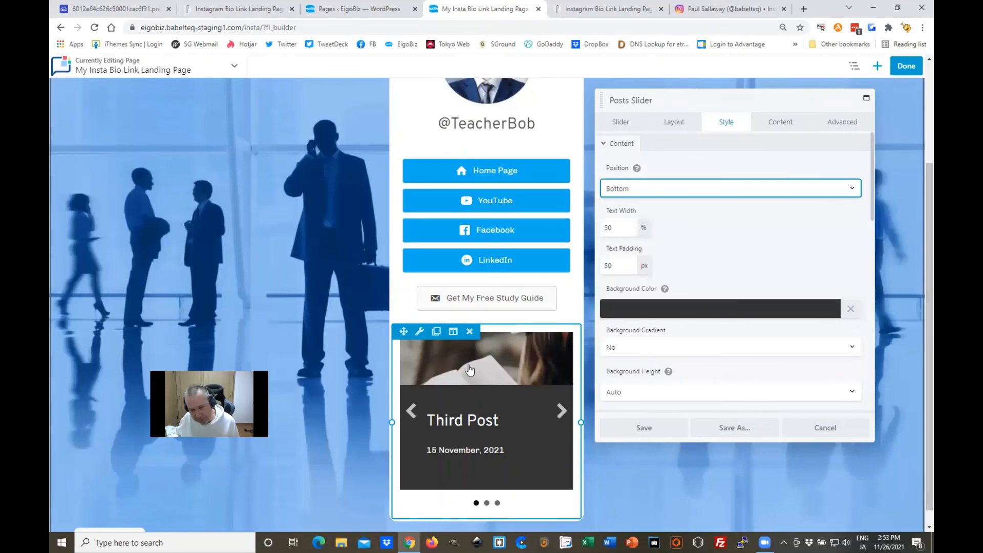
left_click(616, 261)
left_click_drag(733, 290, 631, 291)
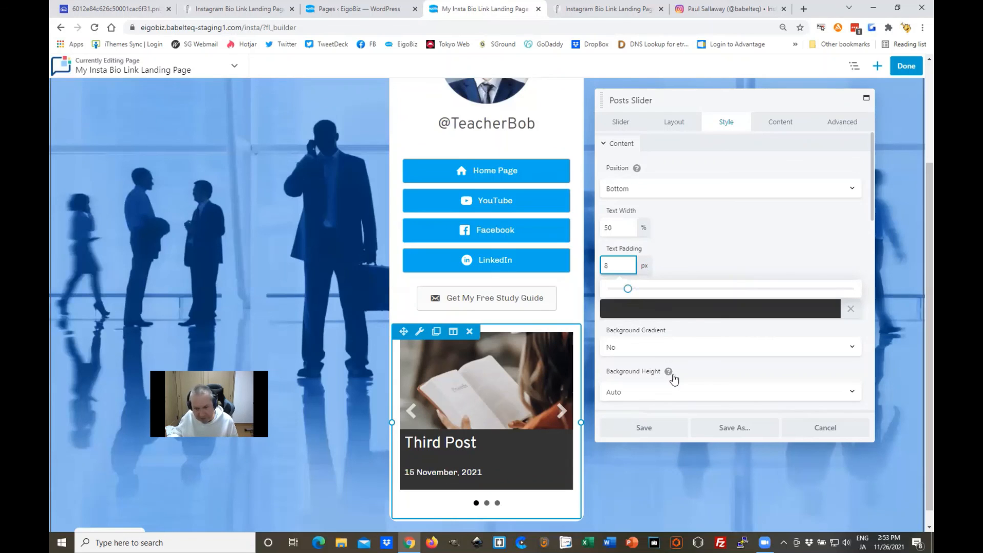
left_click(748, 232)
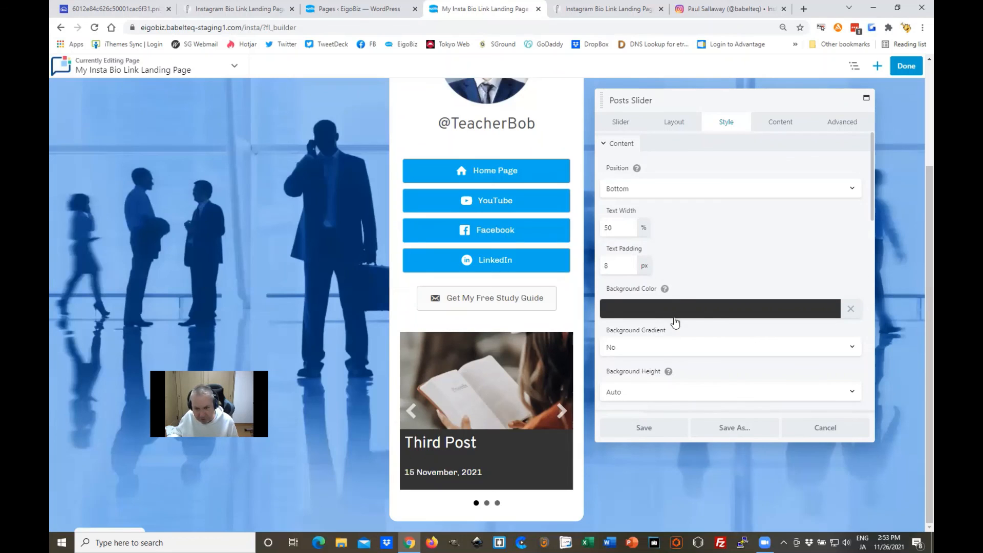
Try the preset #00adef and custom shades #00b8d1, #00b279 and #00e5ed as the posts slider's background color
left_click(724, 312)
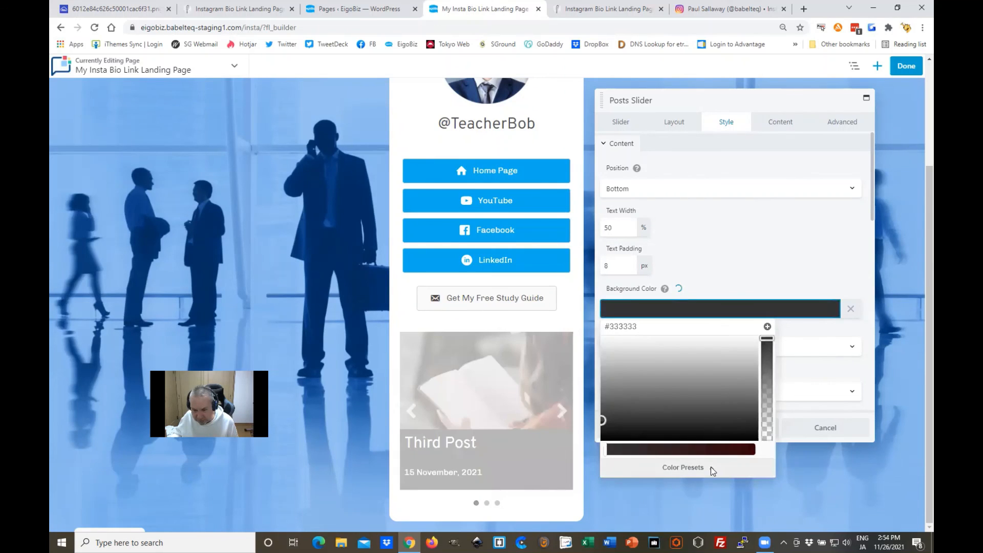
left_click(711, 467)
scroll(613, 438, "down", 1)
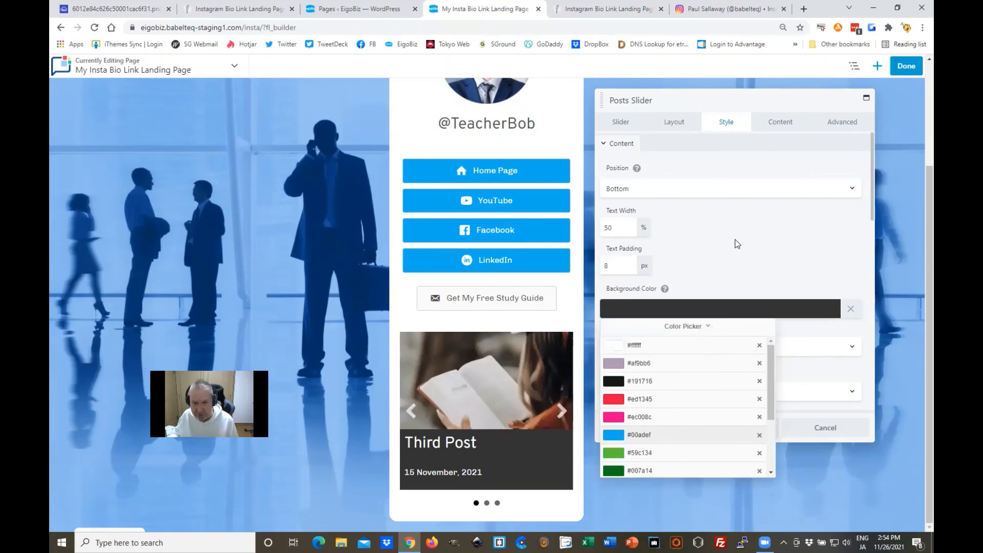
left_click(620, 430)
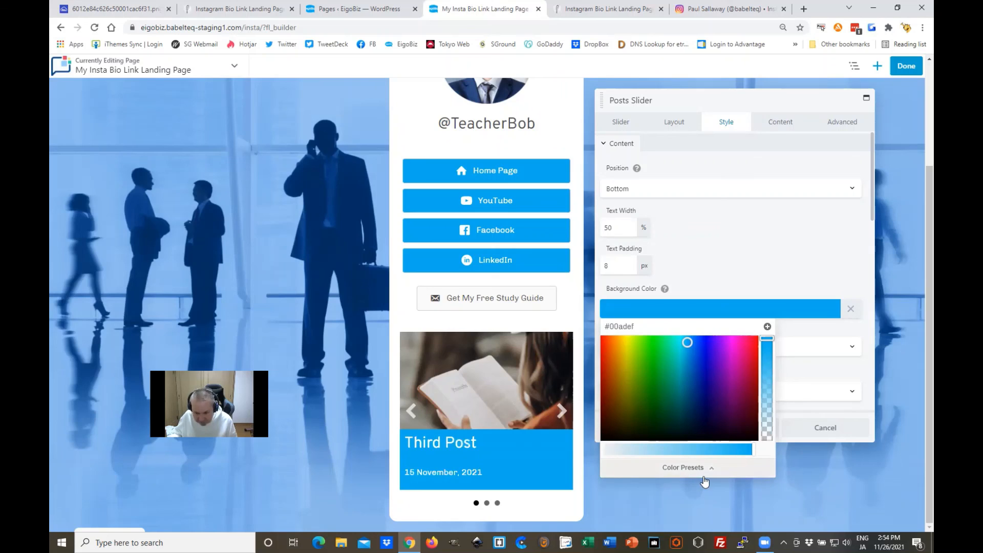
left_click(683, 354)
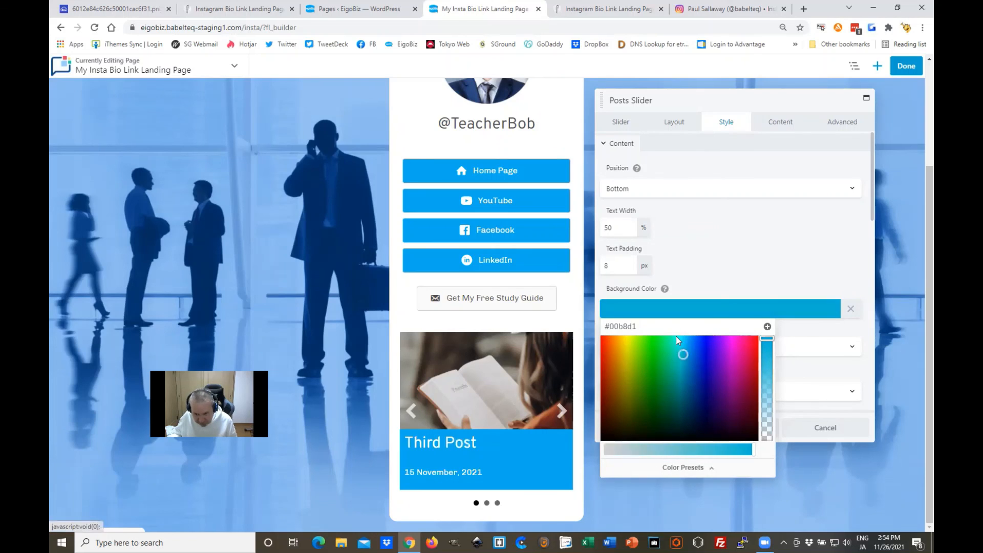
left_click(672, 367)
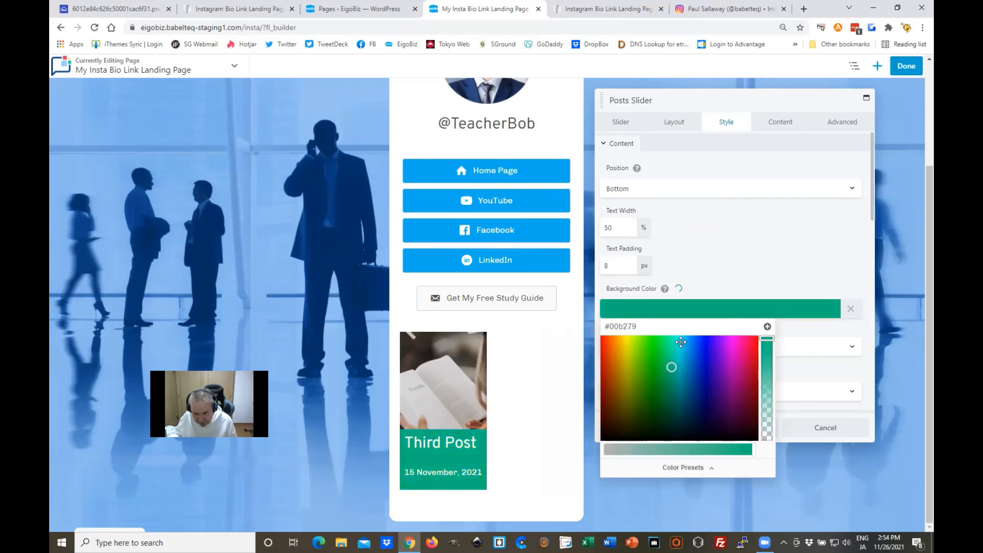
left_click(680, 342)
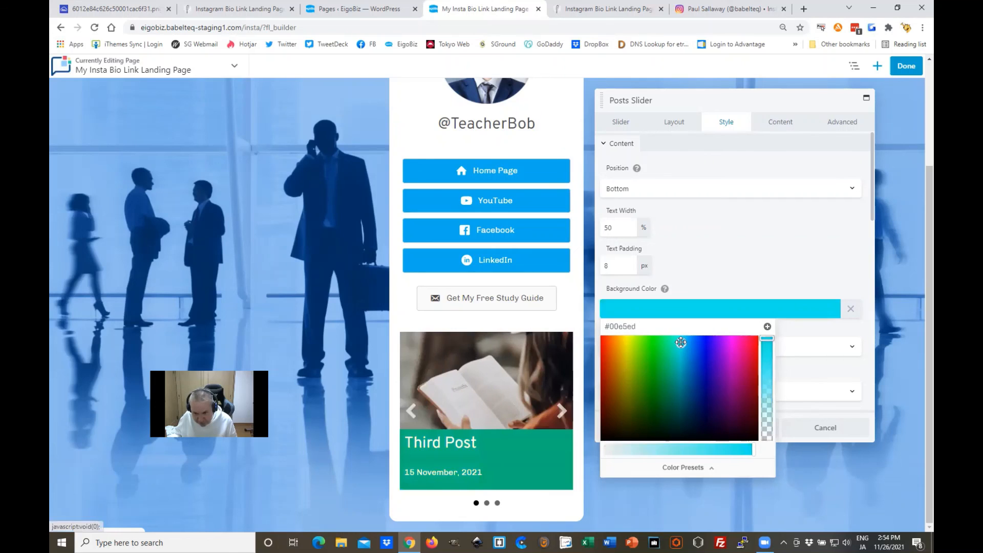
Set the posts slider's background color to the preset #008ed1
left_click(713, 468)
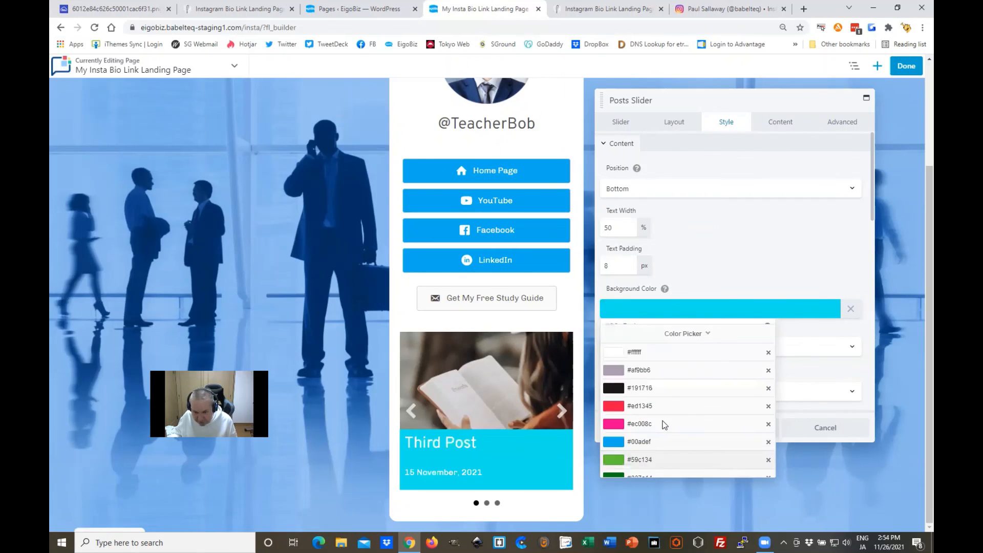
scroll(665, 425, "down", 3)
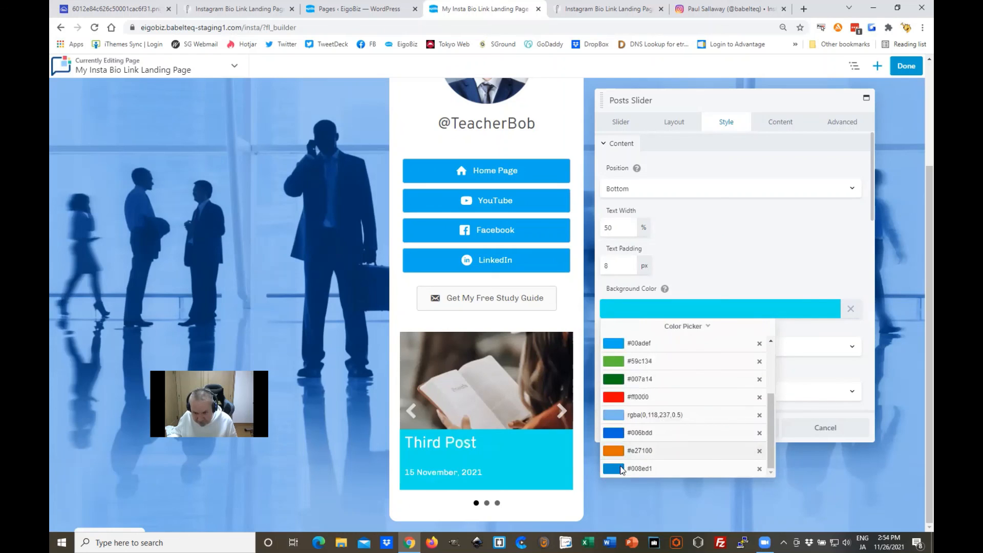
left_click(620, 469)
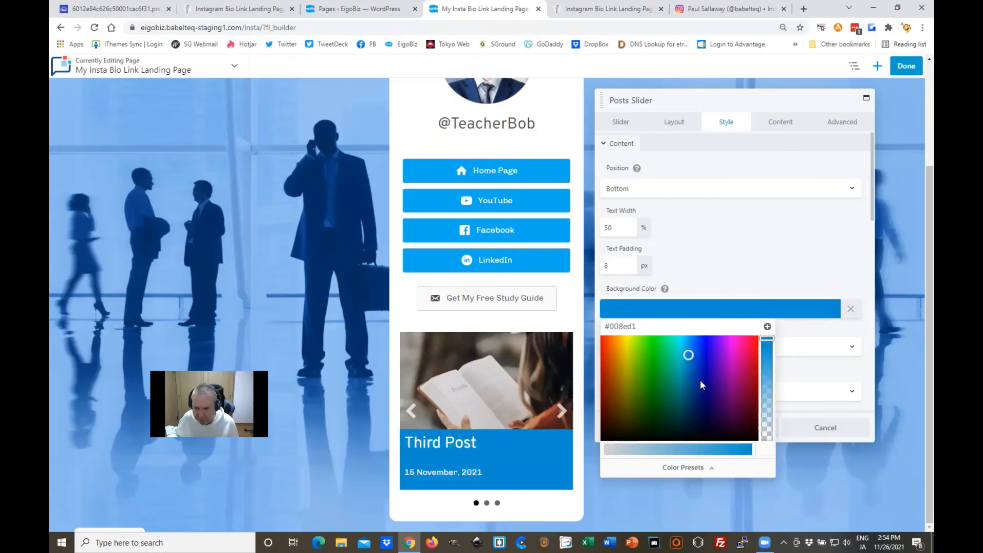
left_click(763, 238)
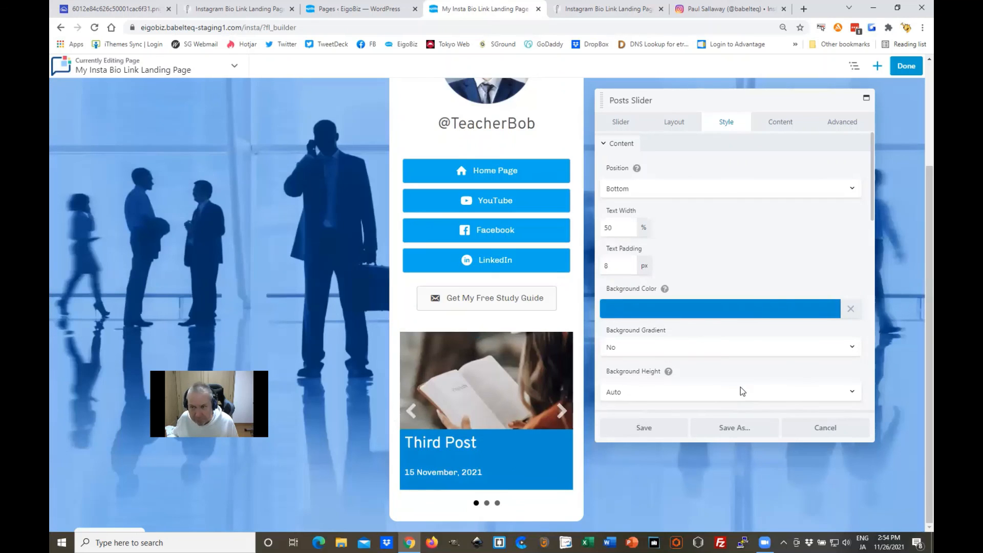
Save the posts slider's settings and publish the landing page
left_click(660, 430)
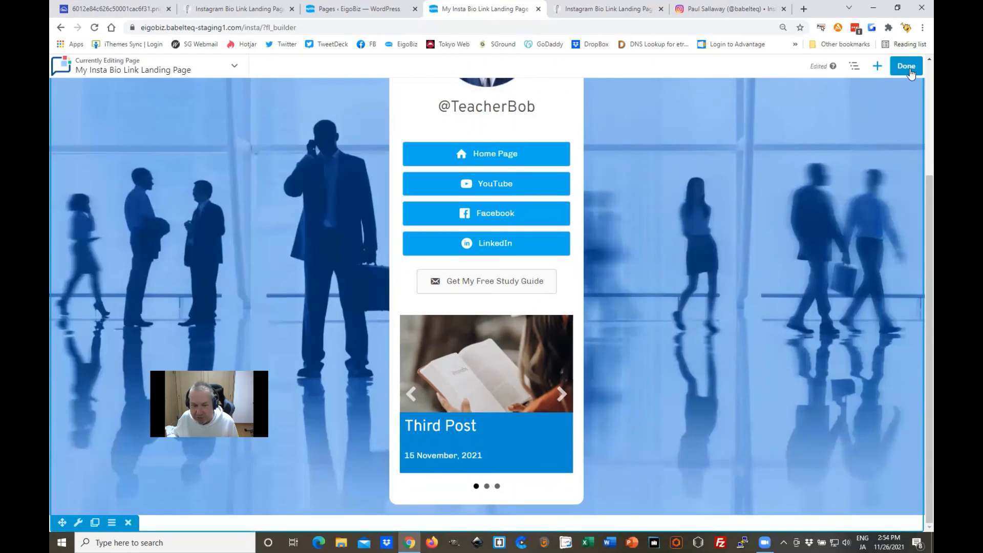
left_click(907, 67)
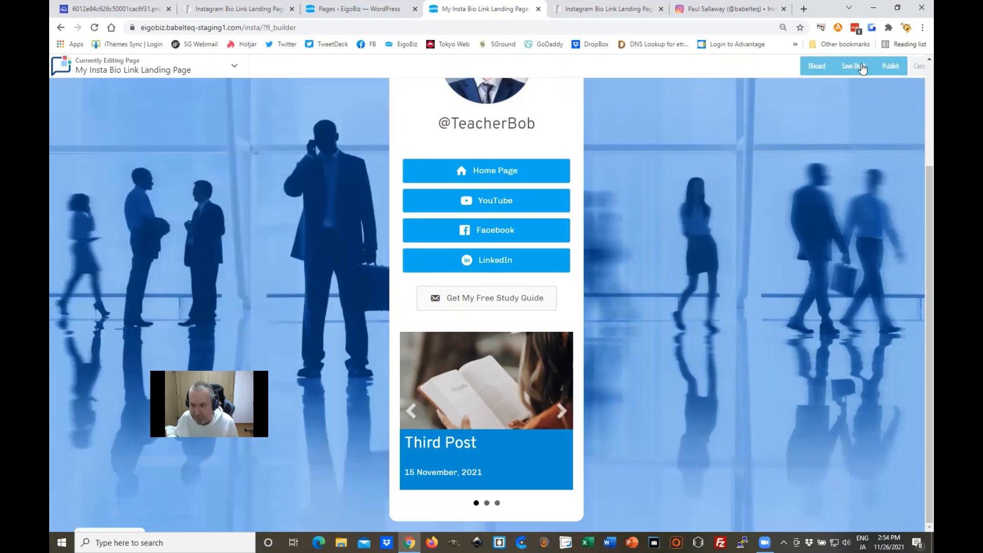
left_click(863, 67)
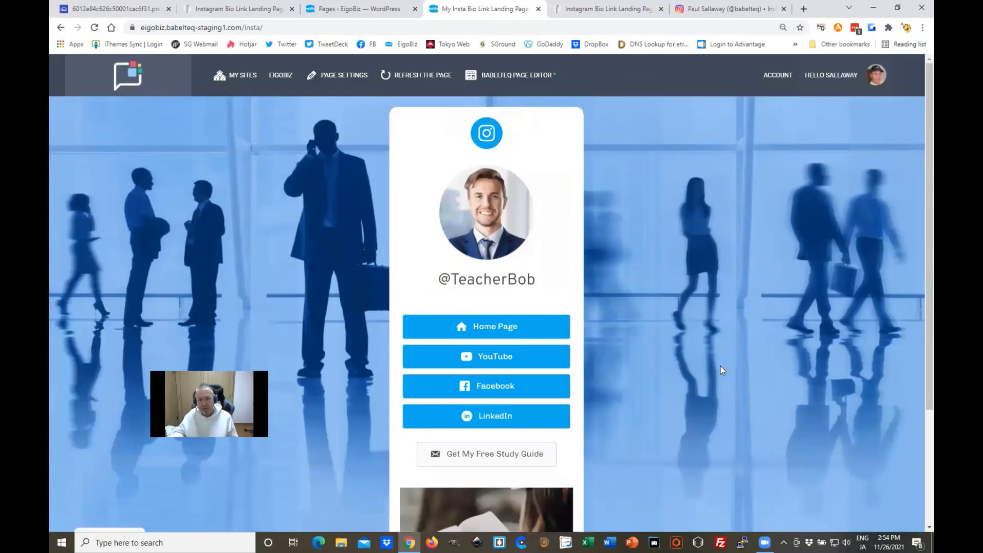
Review the published landing page and view the second and third slides of the posts slider
scroll(721, 367, "down", 3)
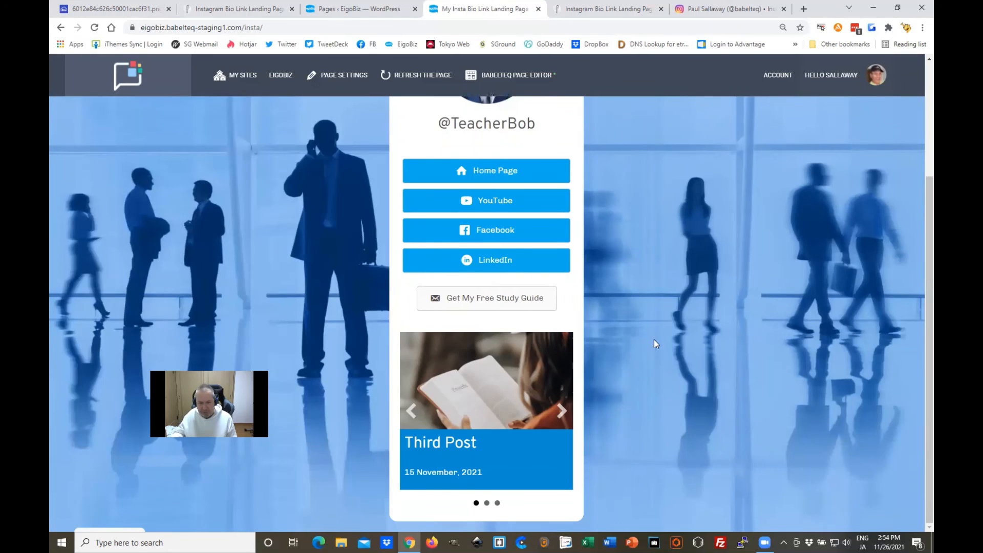
scroll(650, 336, "up", 1)
scroll(649, 336, "up", 2)
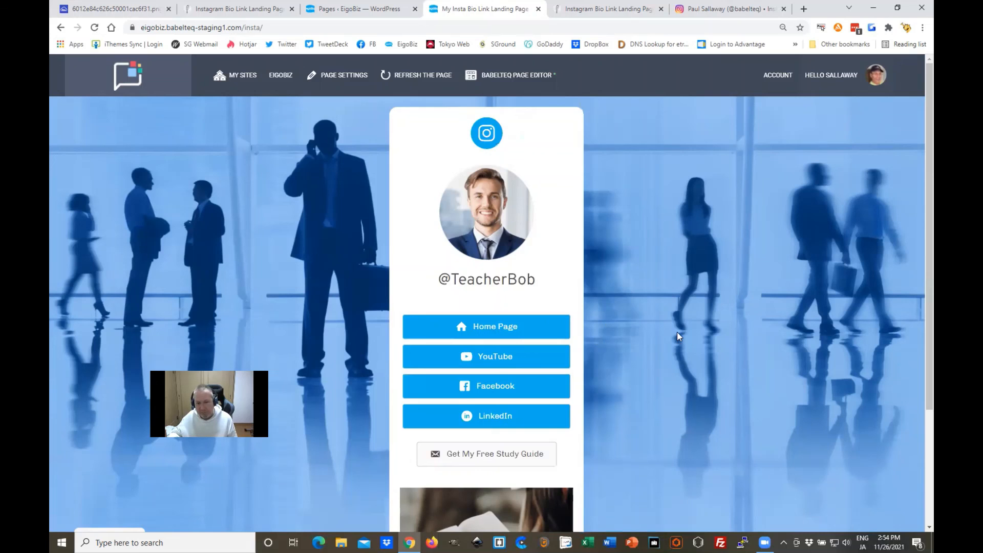
scroll(678, 338, "down", 1)
scroll(680, 342, "down", 2)
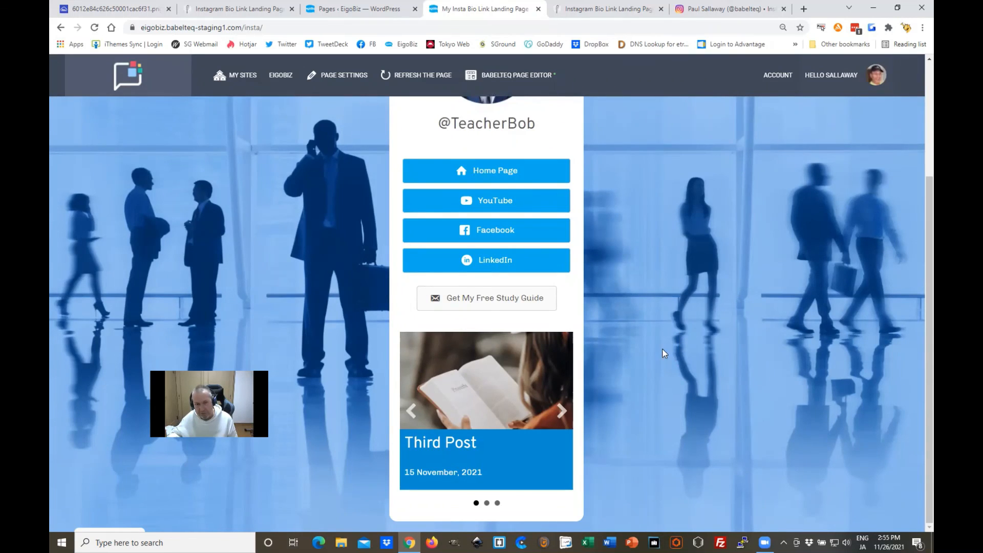
left_click(486, 505)
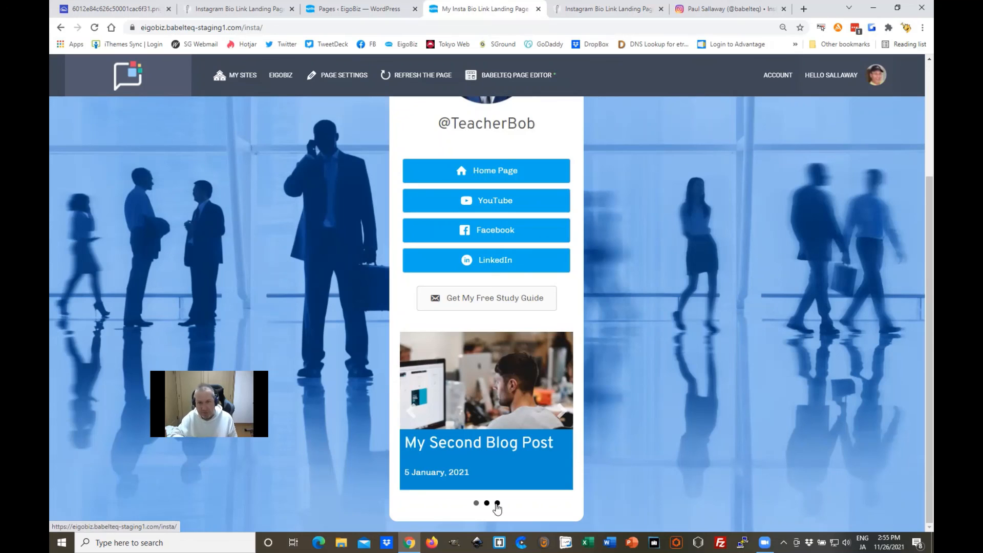
left_click(497, 503)
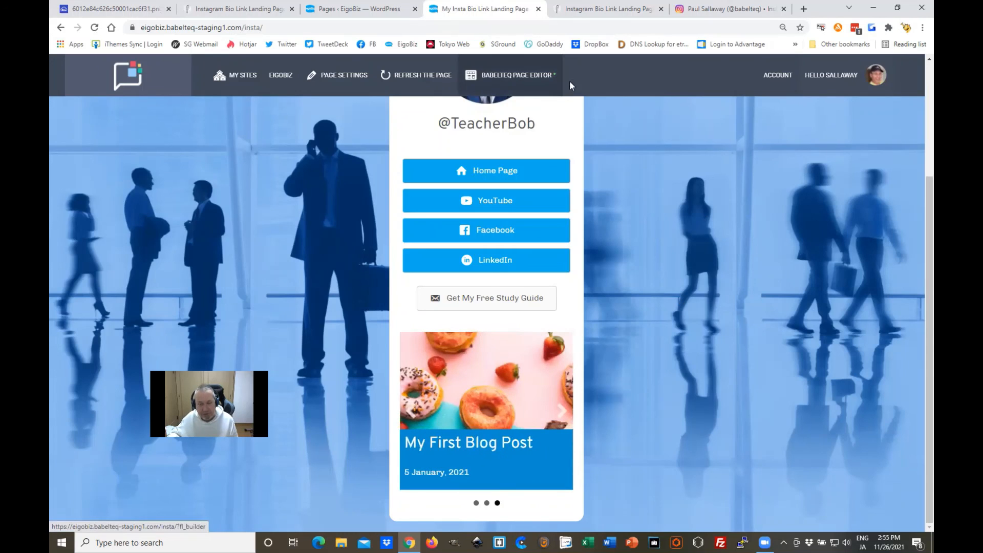
Refresh the landing page and check it from the Instagram icon down to the posts slider
left_click(535, 82)
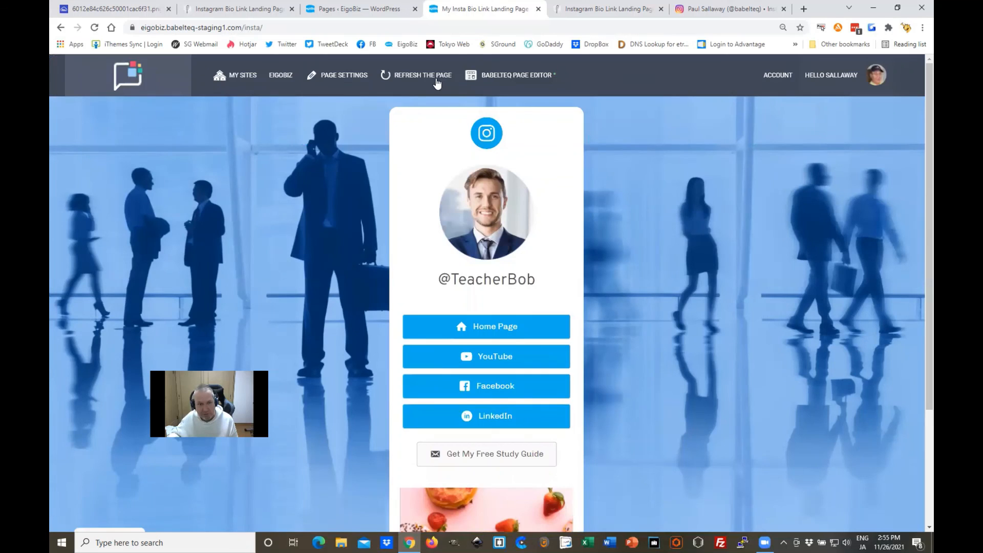
left_click(437, 83)
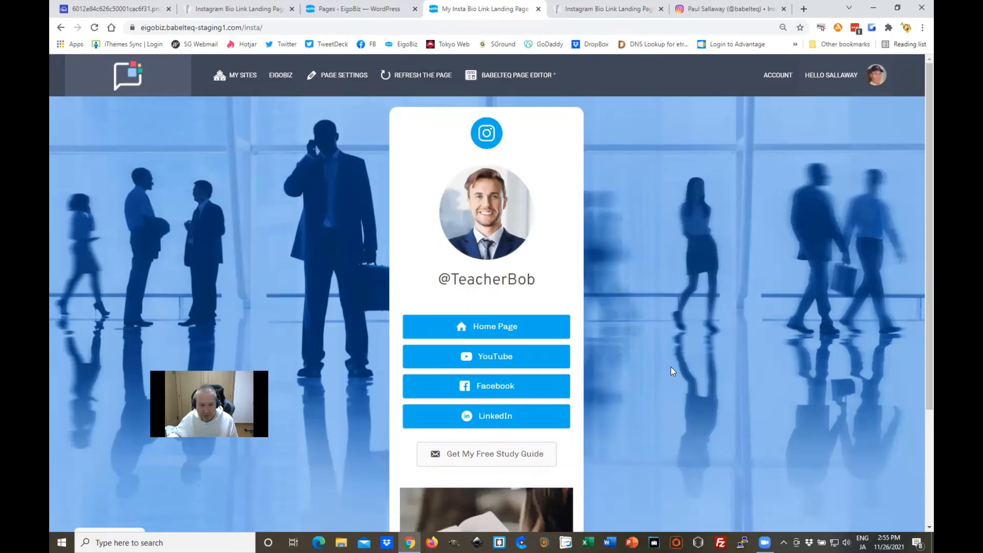
scroll(671, 367, "down", 3)
scroll(672, 358, "up", 1)
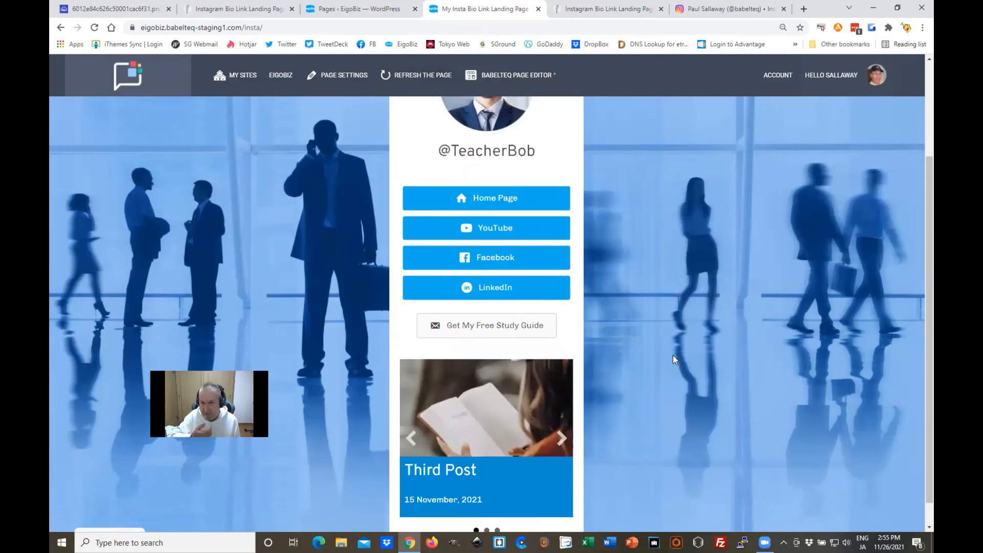
scroll(673, 355, "up", 3)
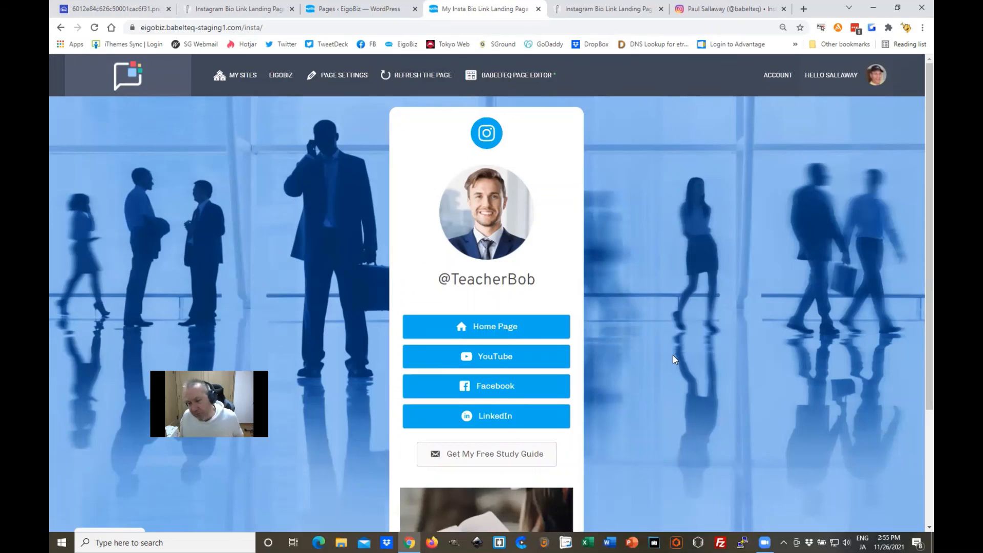